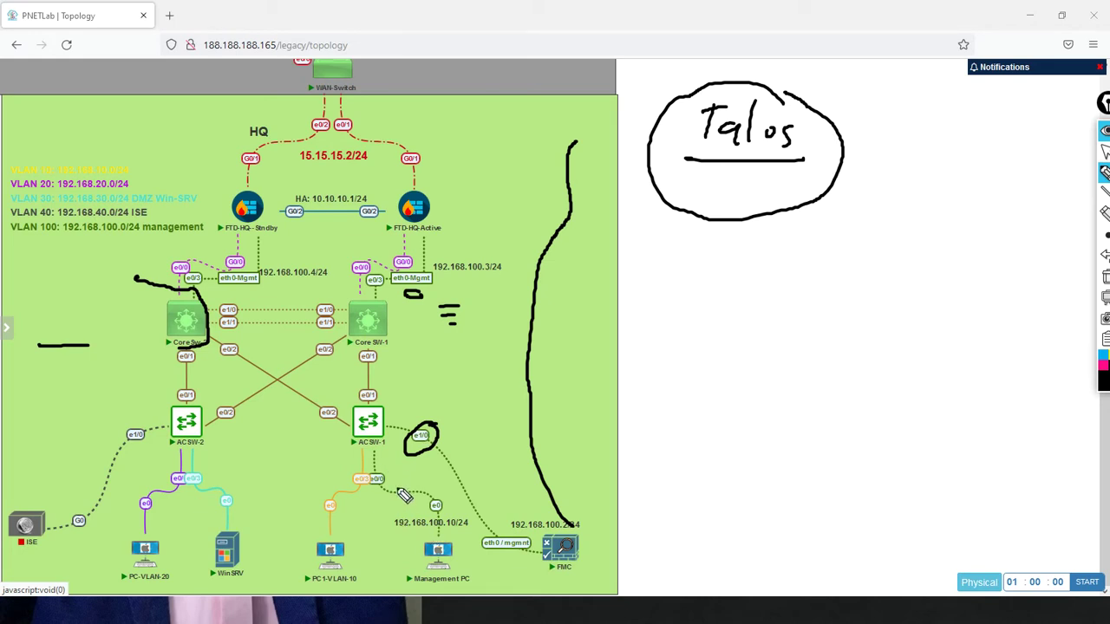
Step: Circle the ACSW-1 e0/0 port and the e0/3 ports of Core SW-1 and Core SW-2 with the pen
mouse_move(391, 470)
left_mouse_down()
mouse_move(369, 475)
mouse_move(399, 488)
mouse_move(393, 477)
mouse_move(388, 495)
left_mouse_up()
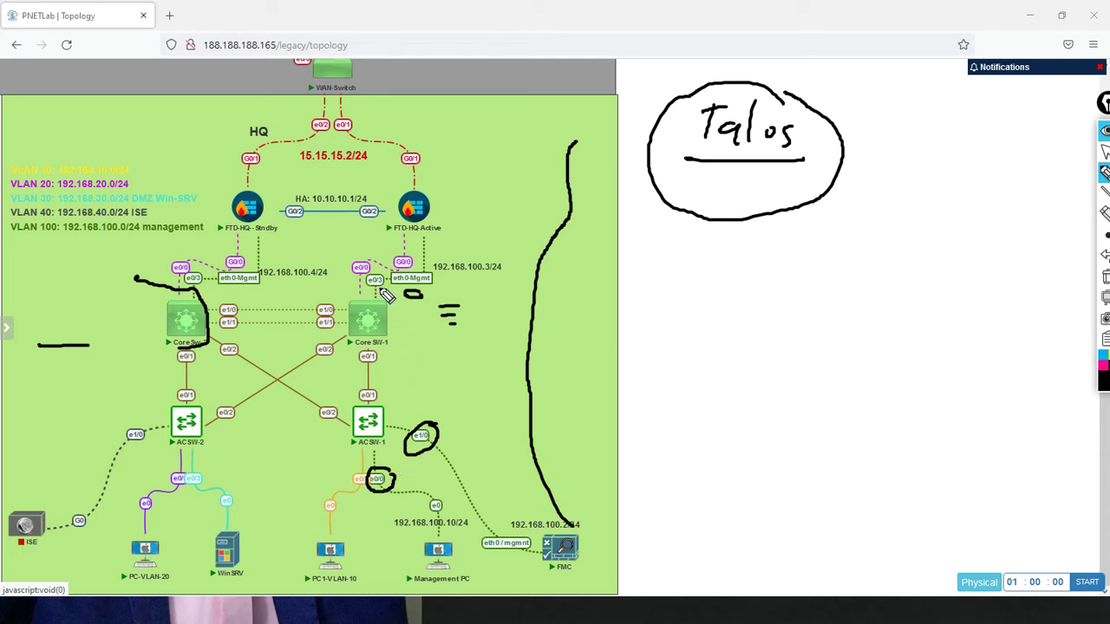
left_click_drag(369, 290, 381, 291)
mouse_move(387, 283)
left_mouse_down()
mouse_move(376, 273)
mouse_move(368, 291)
mouse_move(385, 285)
left_mouse_up()
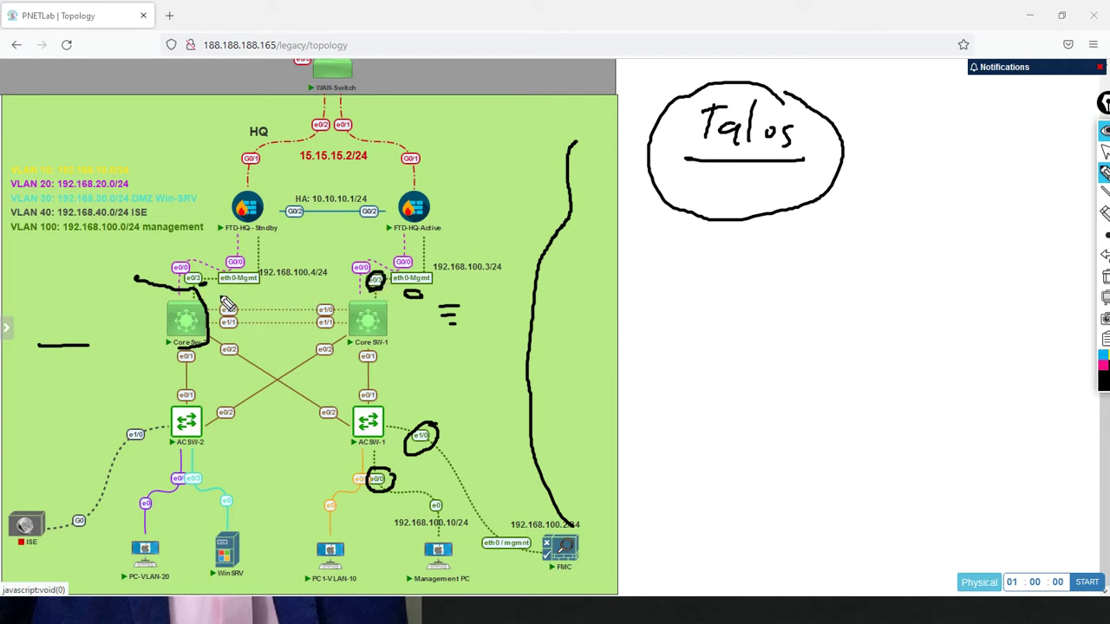
mouse_move(209, 274)
left_mouse_down()
mouse_move(190, 291)
mouse_move(208, 276)
left_mouse_up()
Step: Clear all pen annotations from the topology and return to the normal cursor
mouse_move(1105, 174)
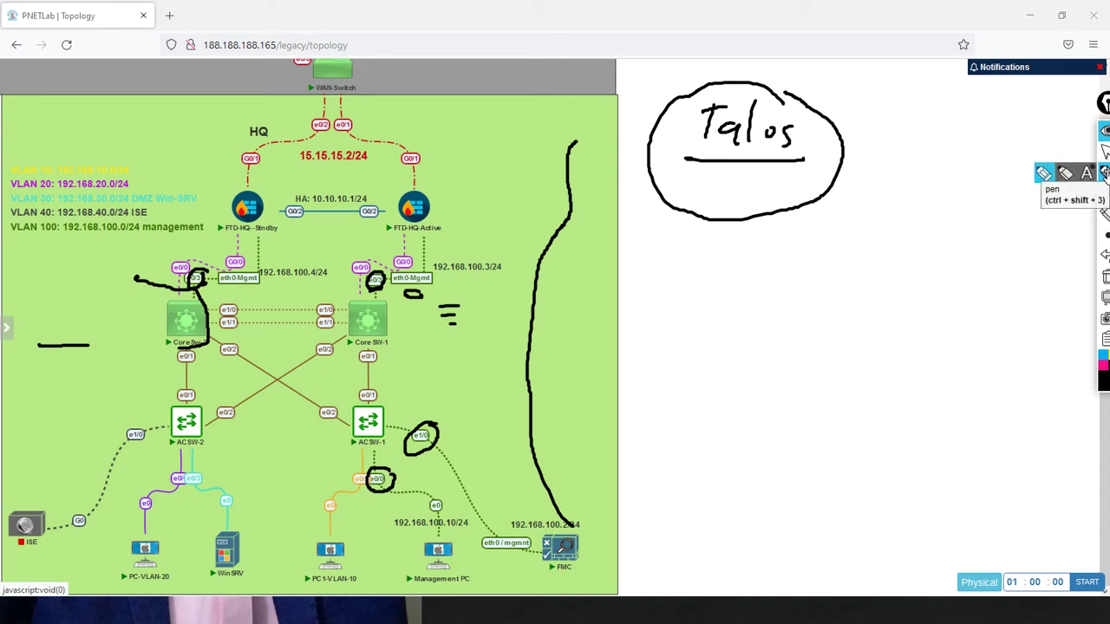
left_click(1106, 275)
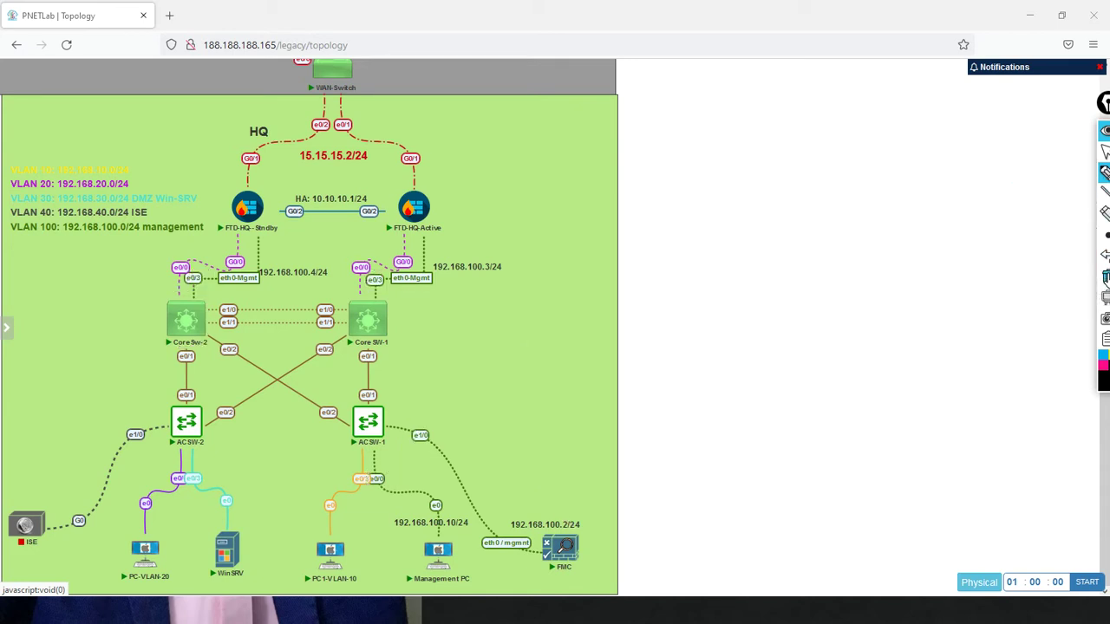
left_click(1105, 152)
Step: Switch to the QEMU Management PC window showing Firepower Management Center
mouse_move(438, 553)
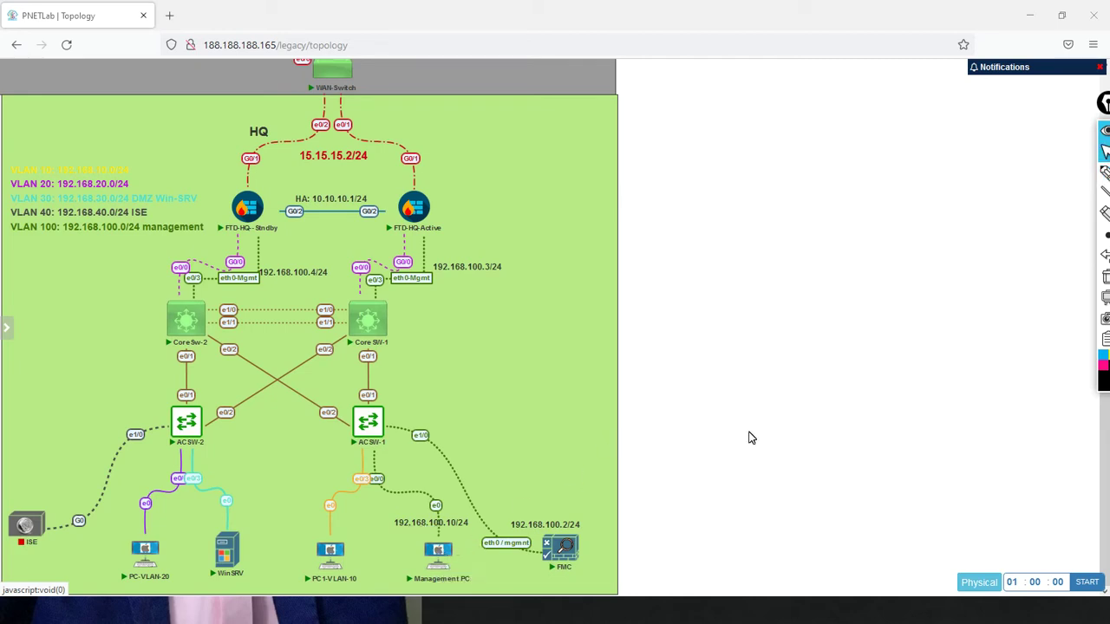
key("alt+Tab")
key("alt+Tab")
key("alt+Tab")
key("alt+Tab")
key("alt+Tab")
key("alt+Tab")
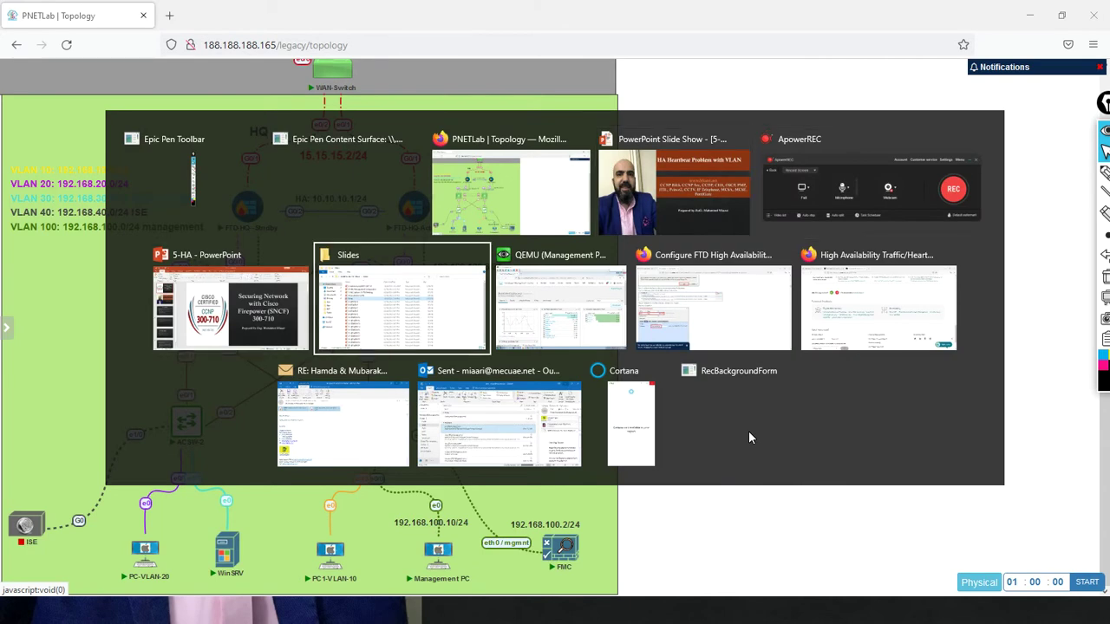
key("alt+Tab")
key("alt+Tab")
key("alt+Tab")
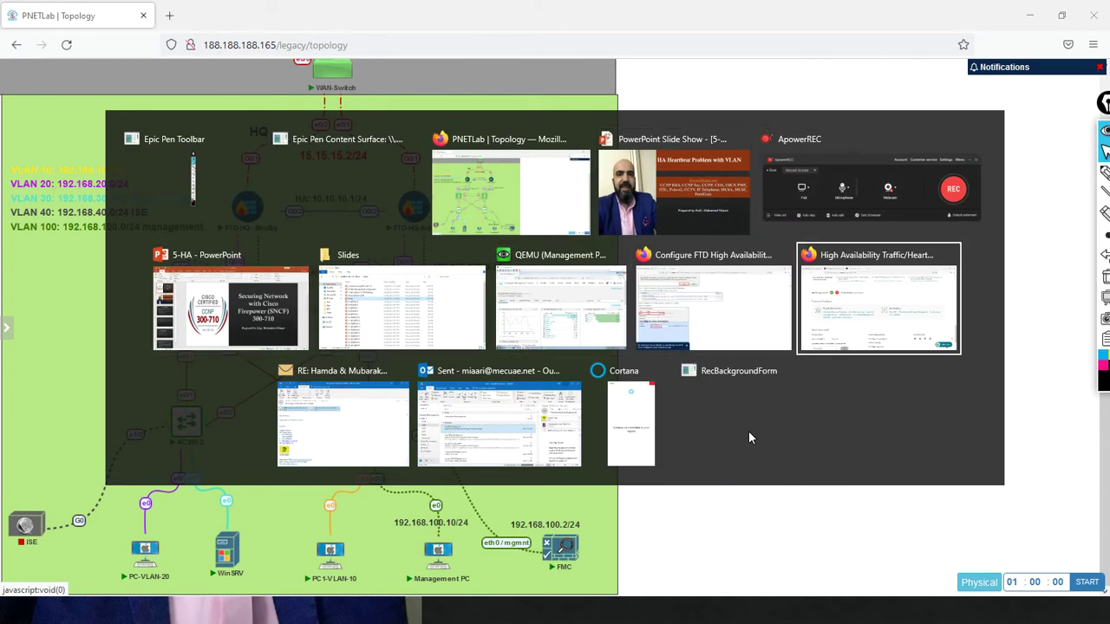
left_click(540, 334)
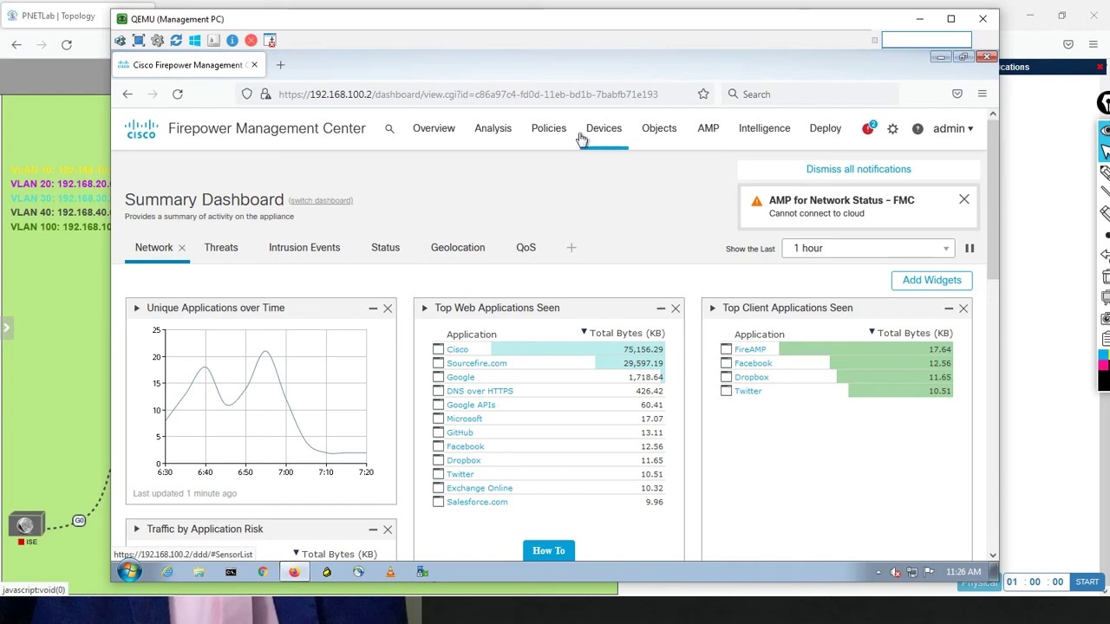
Step: Review the zones and networks of the IN-To-OUT rule in the Default-Policy access control policy, then close it without saving
left_click(550, 132)
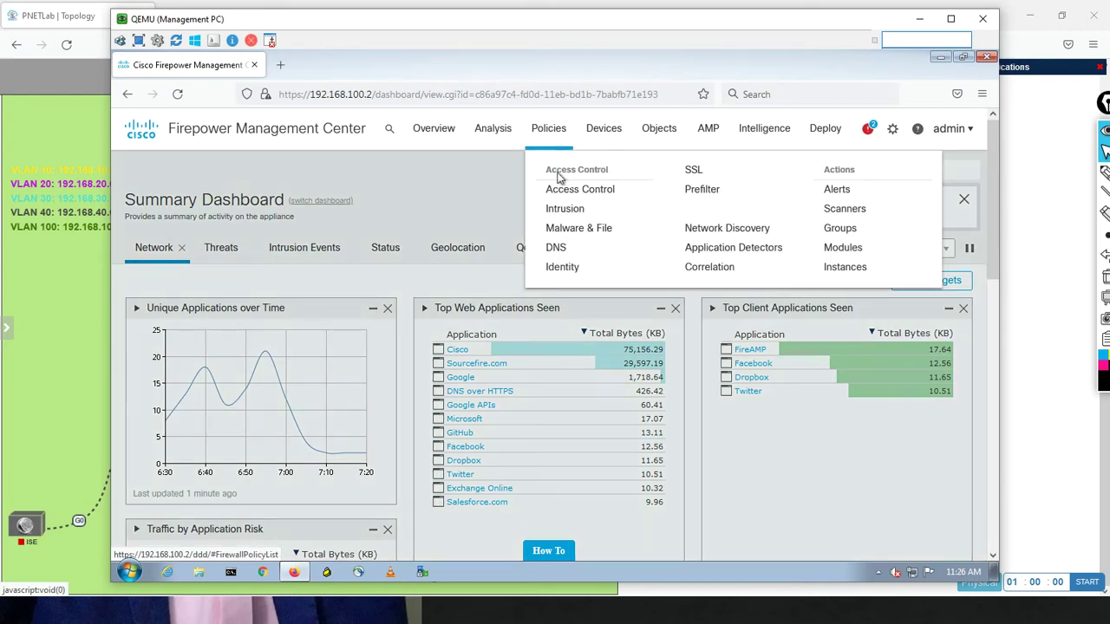
left_click(562, 198)
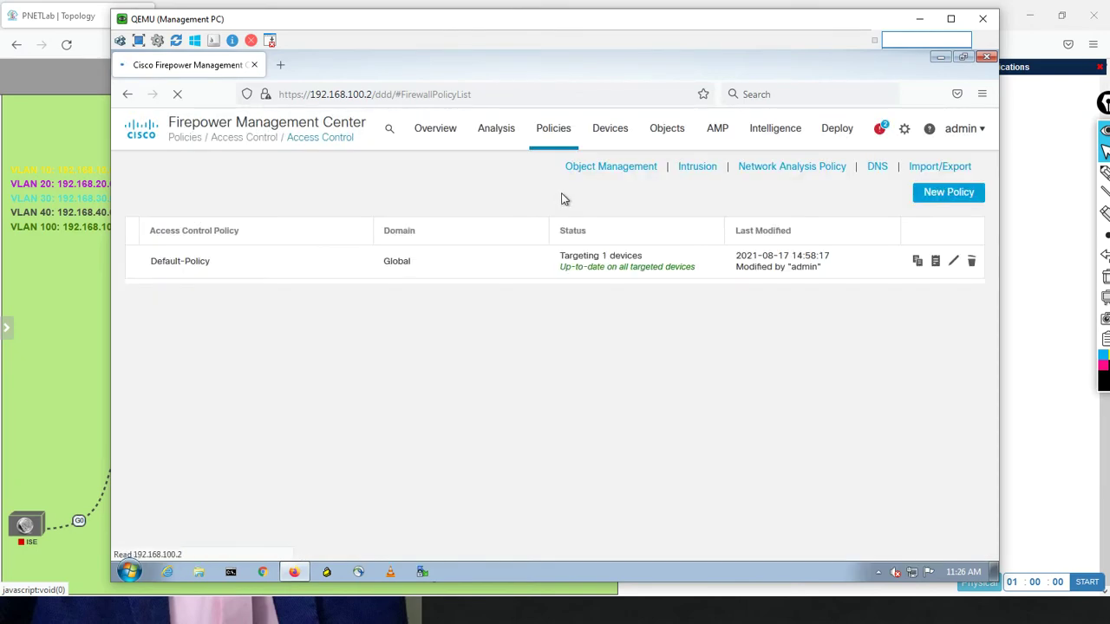
left_click(954, 263)
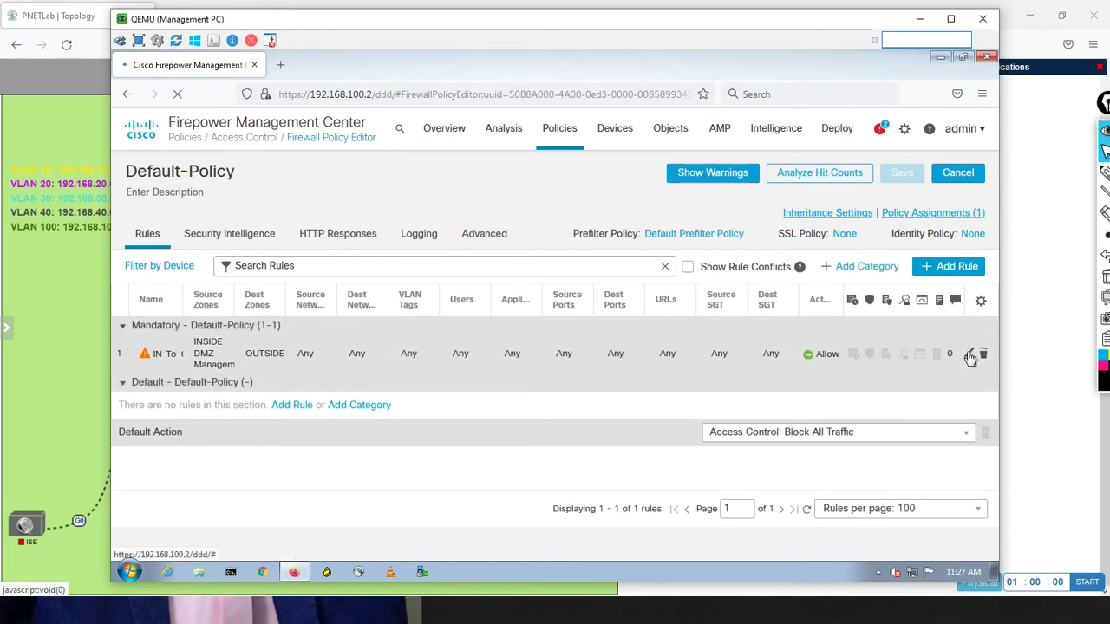
left_click(970, 356)
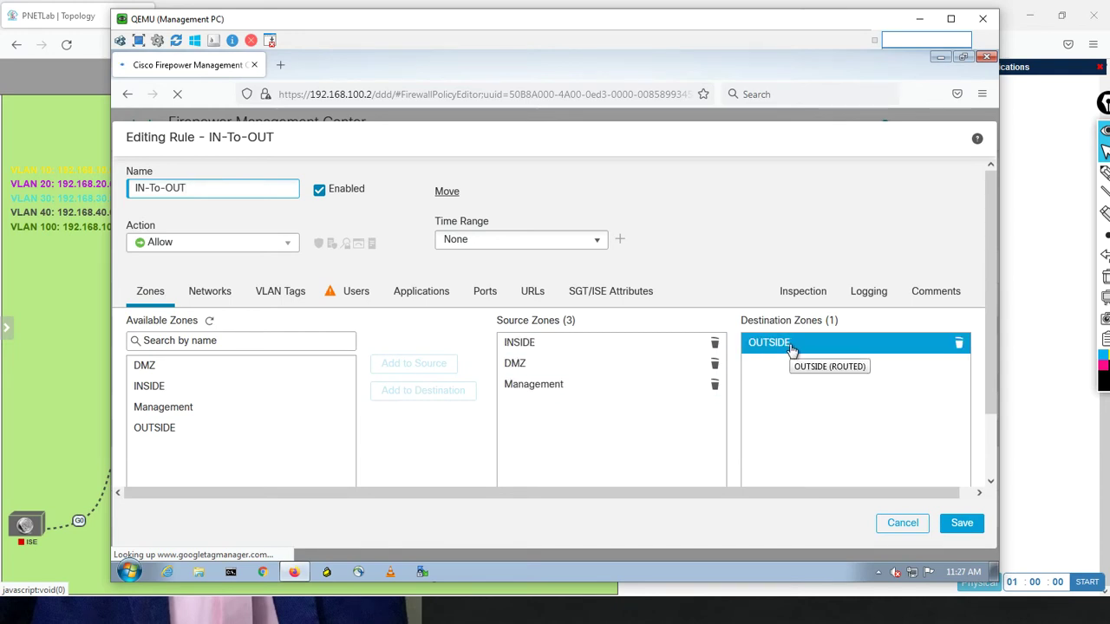
left_click(219, 293)
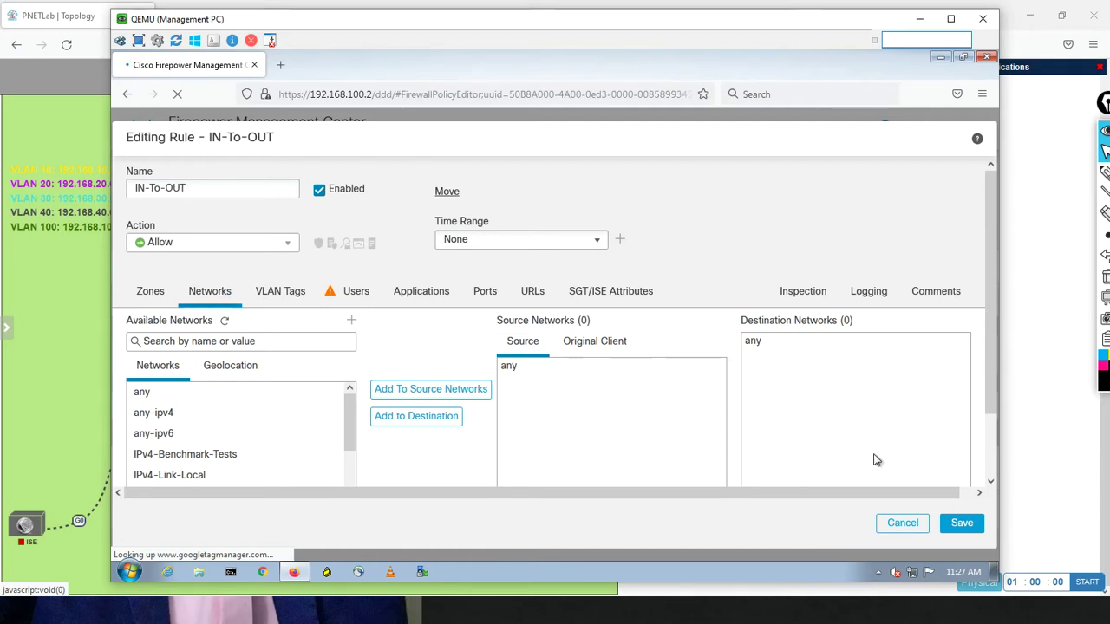
left_click(902, 524)
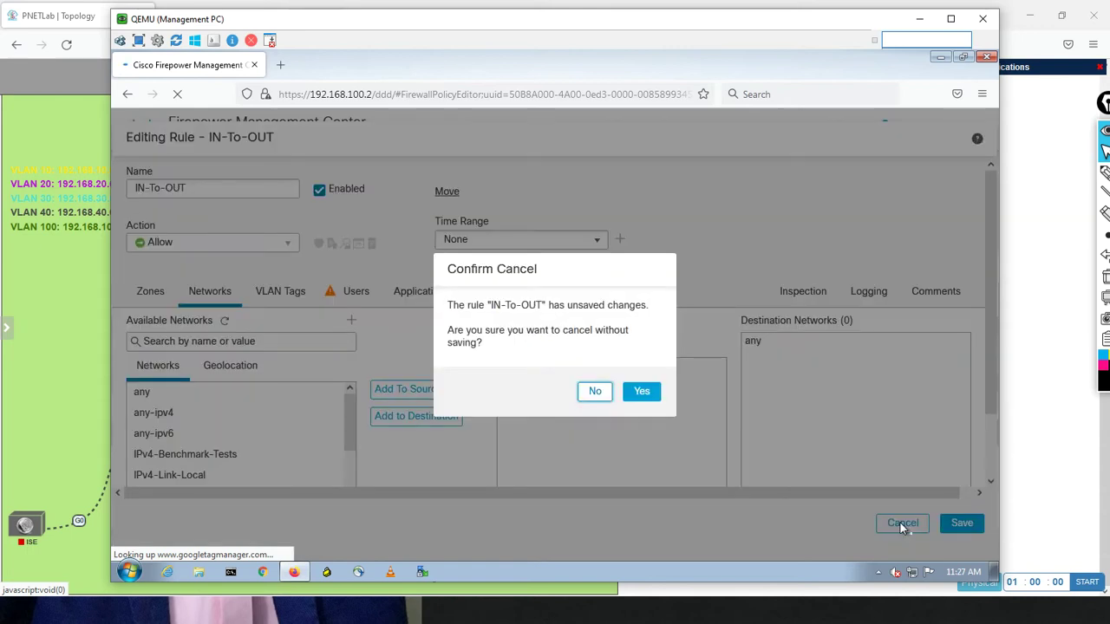
left_click(641, 393)
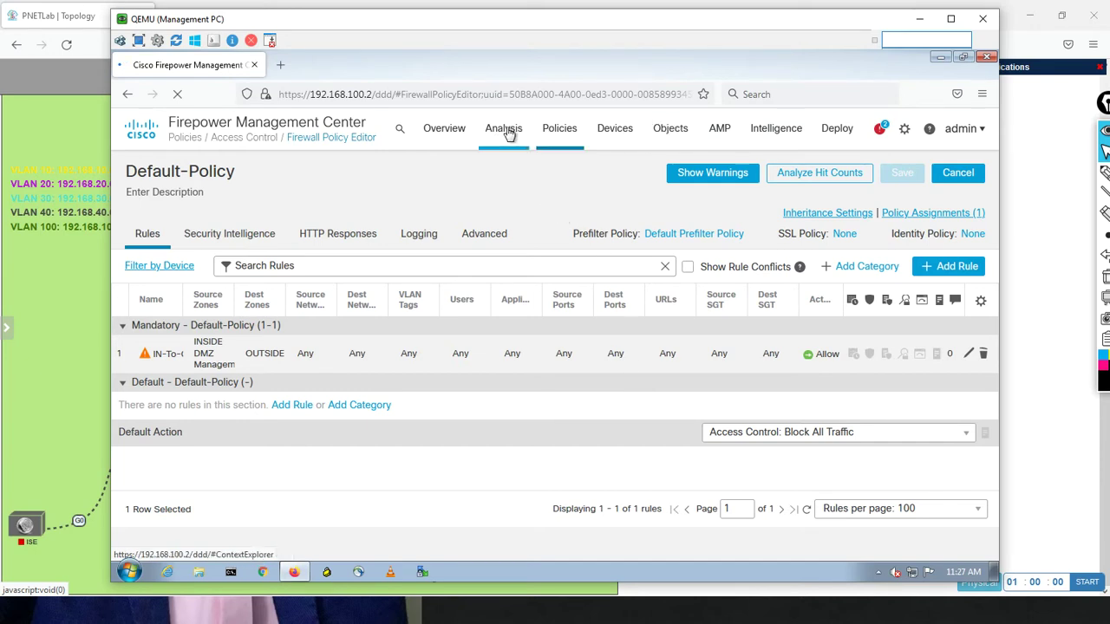
Step: Examine the source and destination interface objects of the existing rule in the DEFAULT-NAT policy without changing it
mouse_move(516, 134)
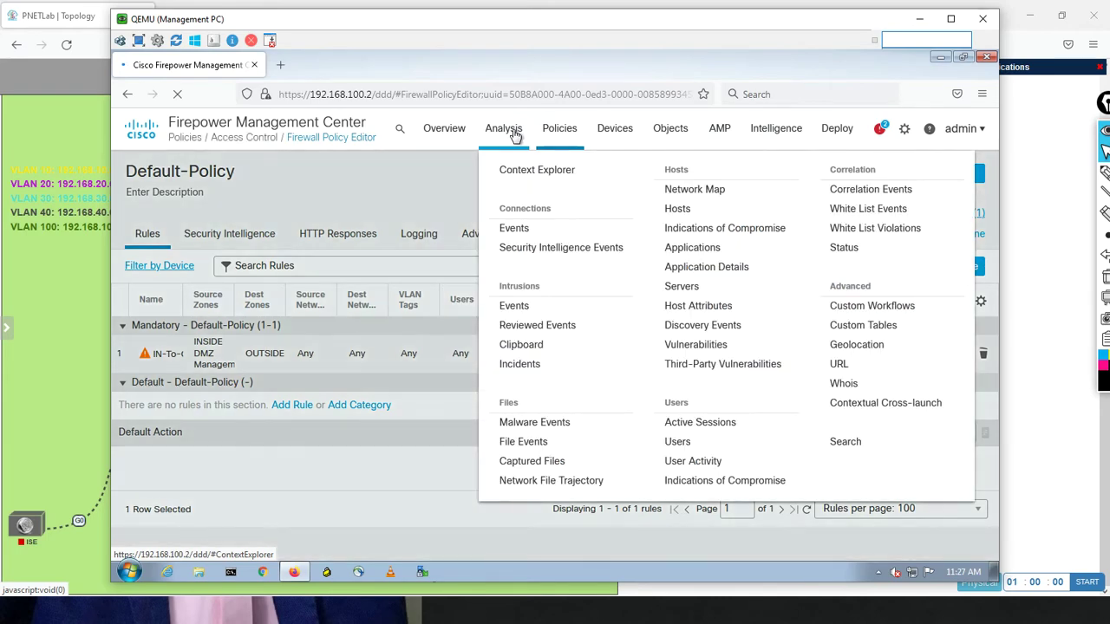
mouse_move(625, 147)
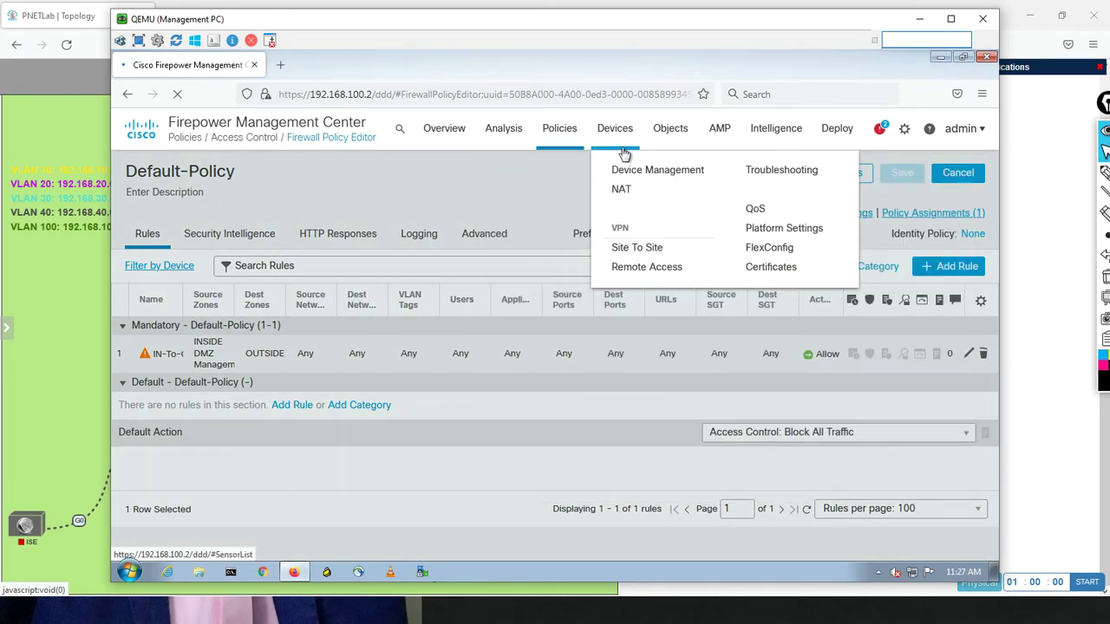
left_click(621, 188)
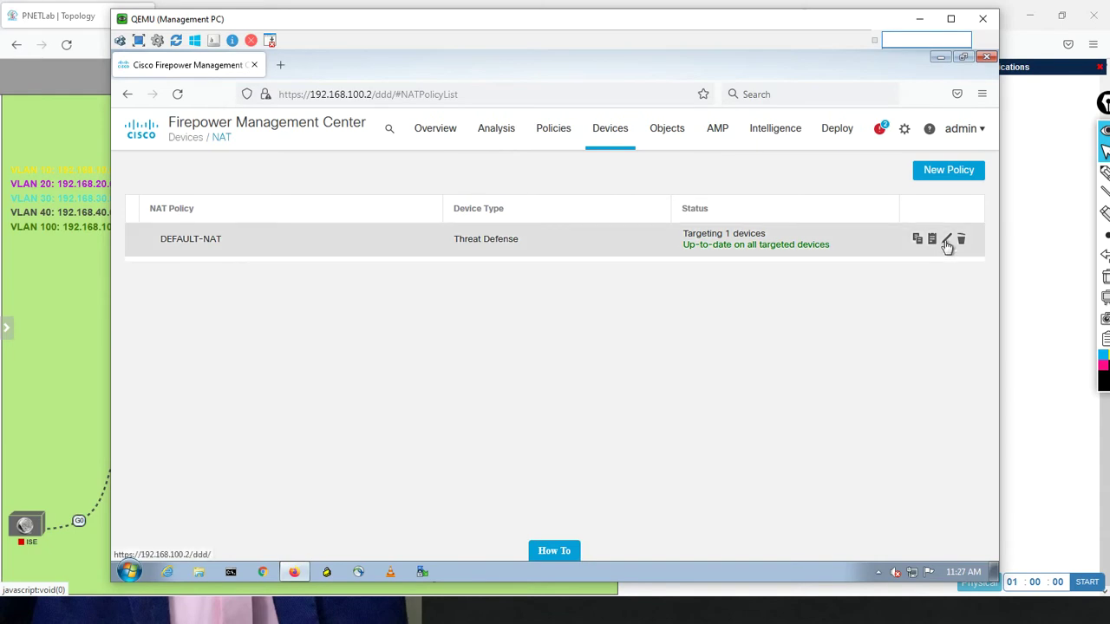
left_click(947, 242)
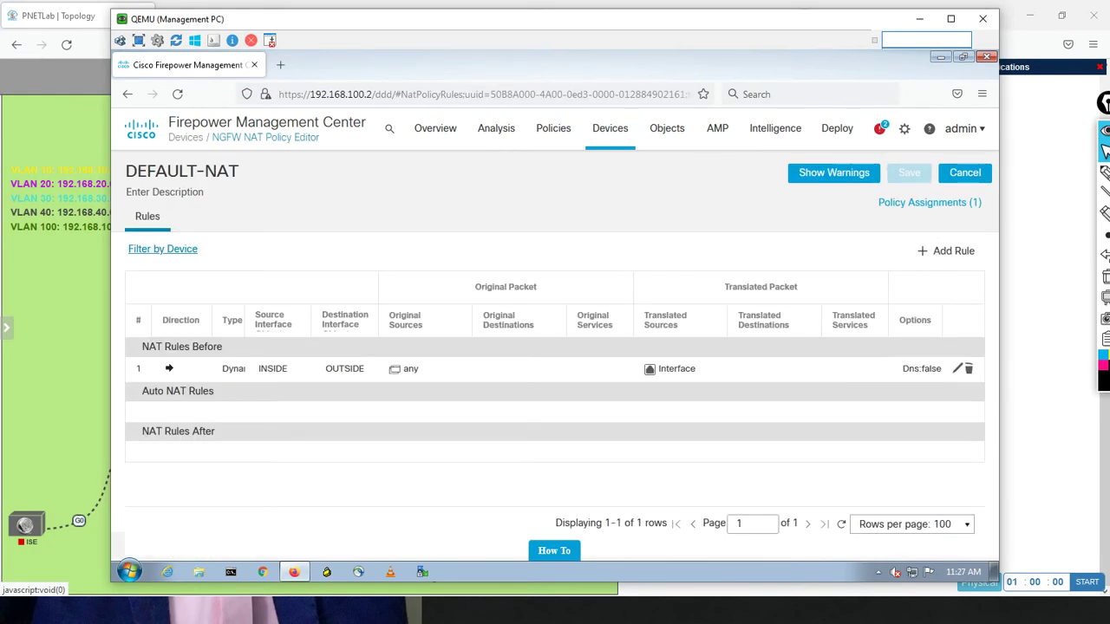
left_click(957, 373)
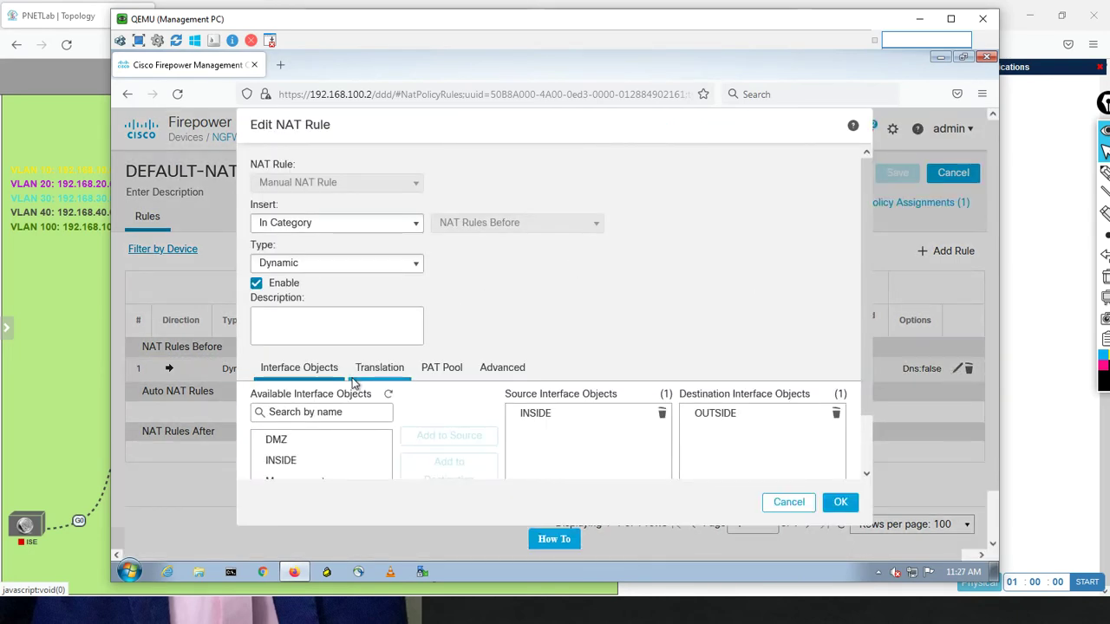
left_click(535, 420)
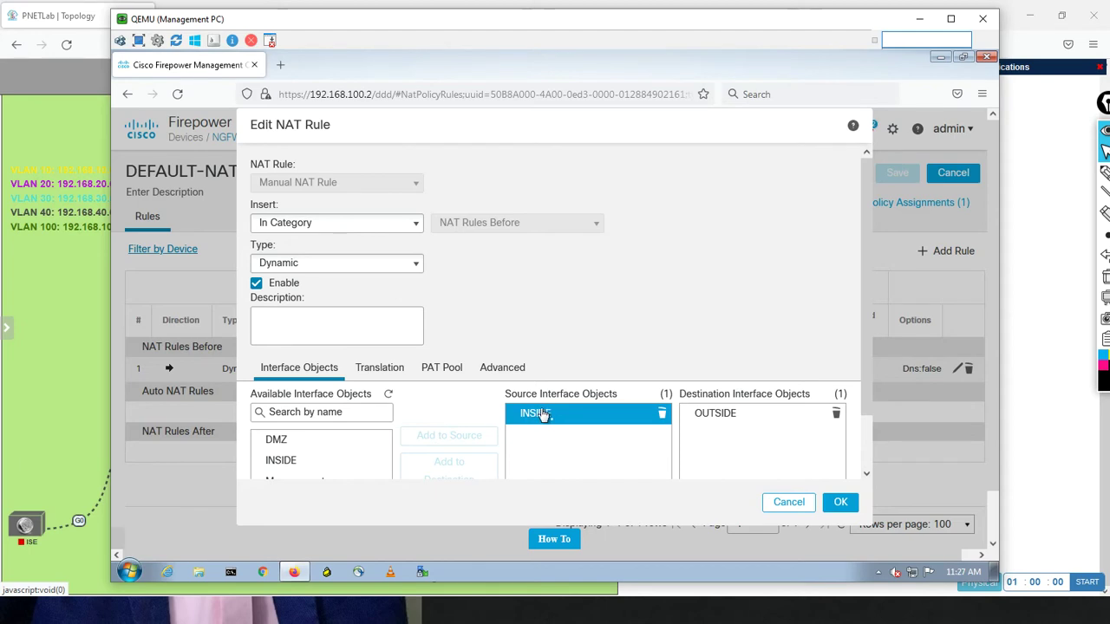
left_click(744, 414)
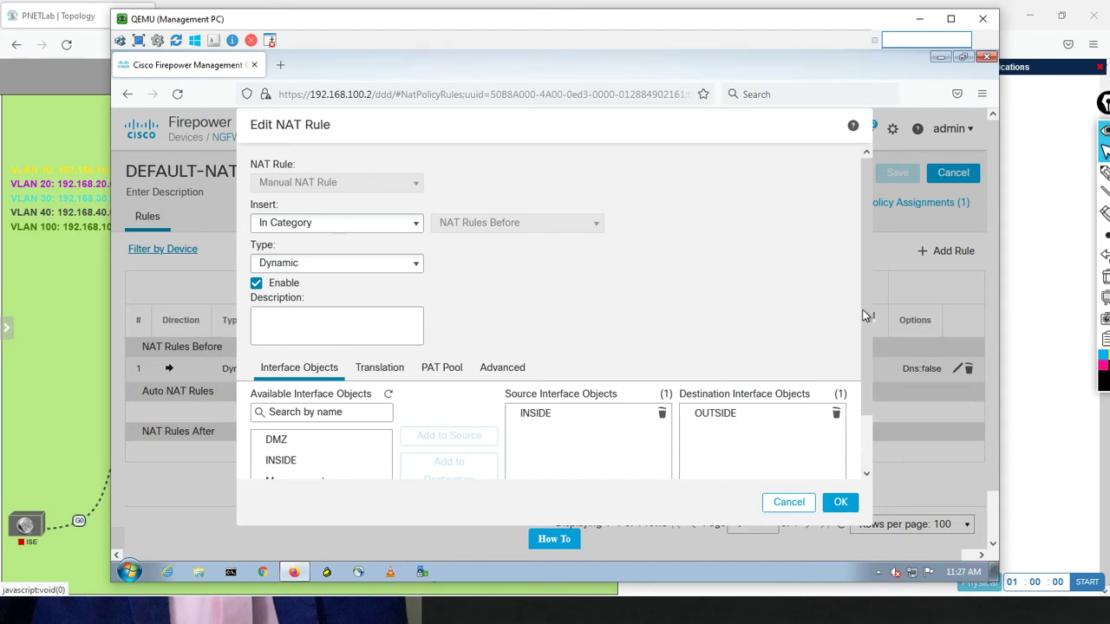
left_click_drag(863, 309, 857, 356)
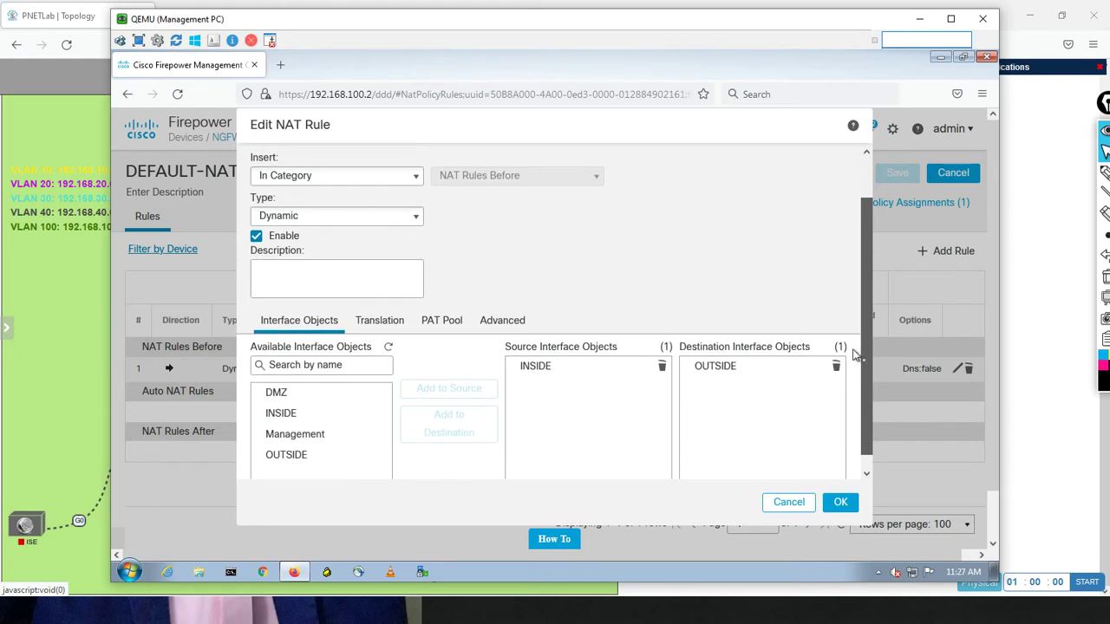
left_click(291, 415)
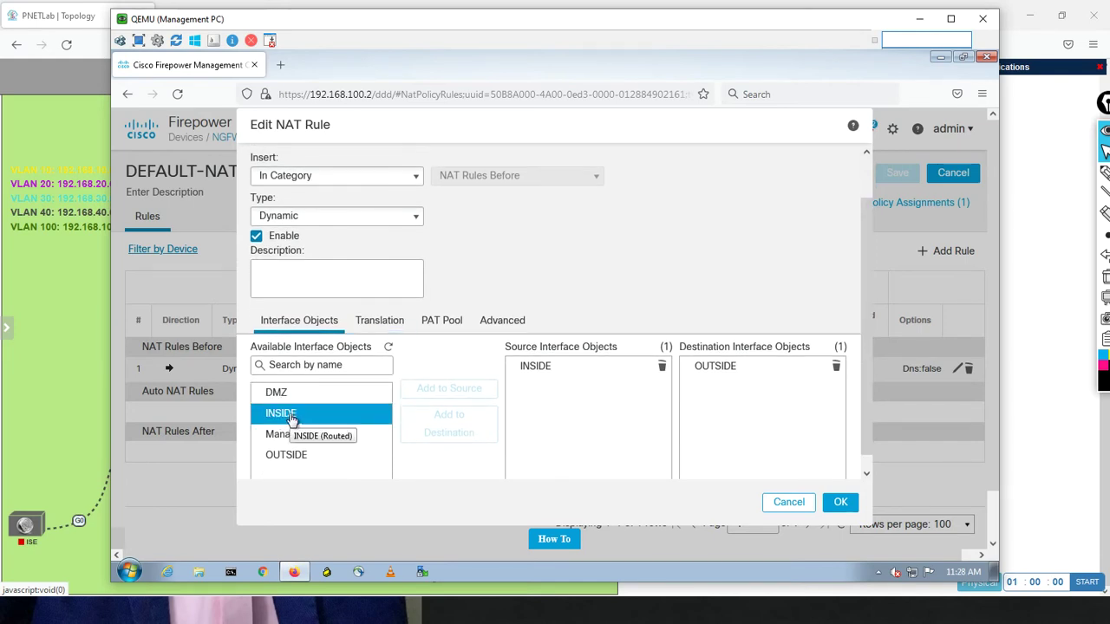
left_click(789, 503)
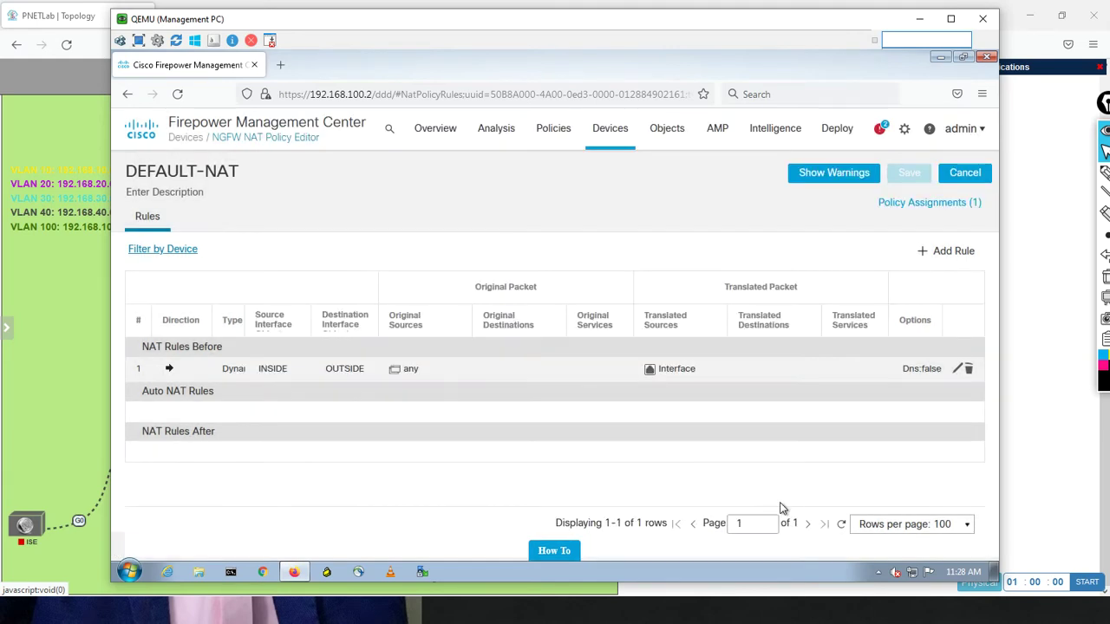
left_click(946, 254)
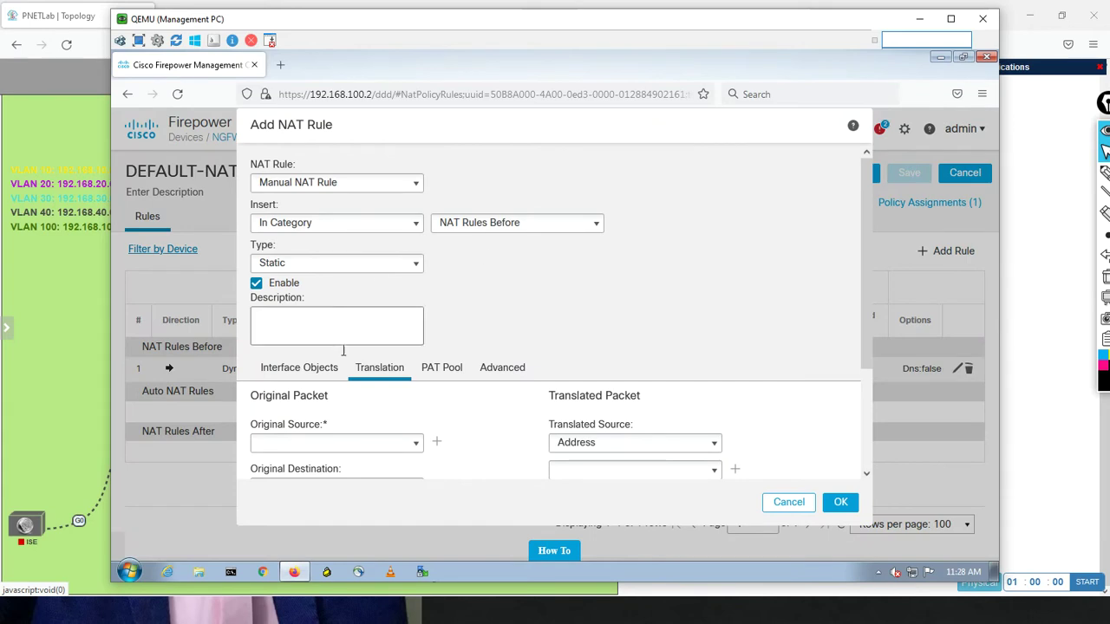
left_click(318, 266)
left_click(304, 300)
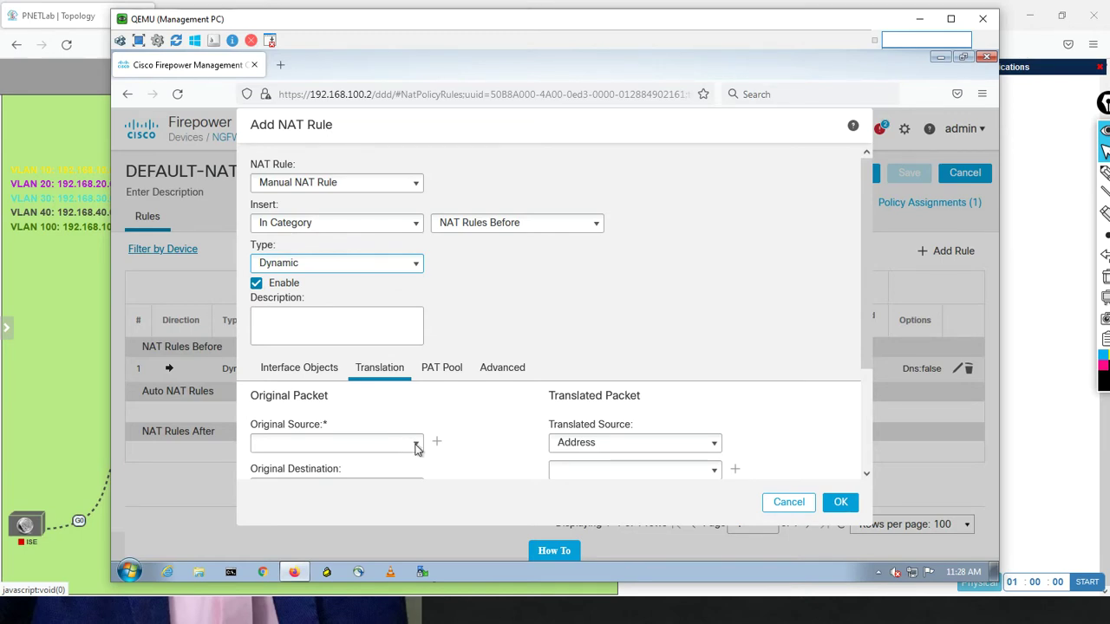
left_click(327, 368)
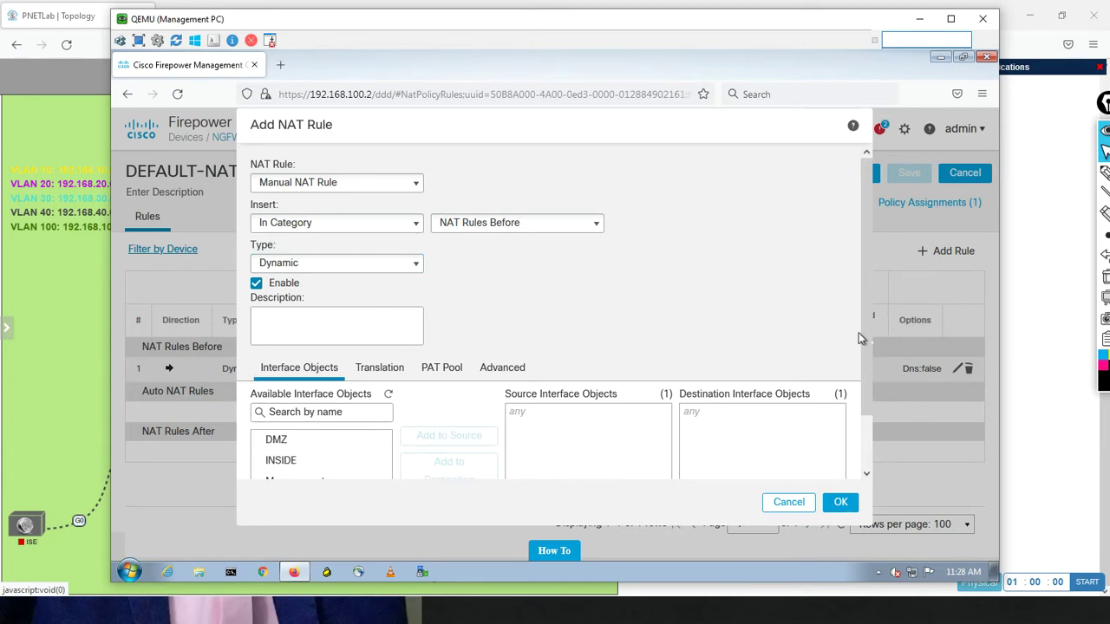
scroll(866, 335, "down", 1)
left_click(309, 408)
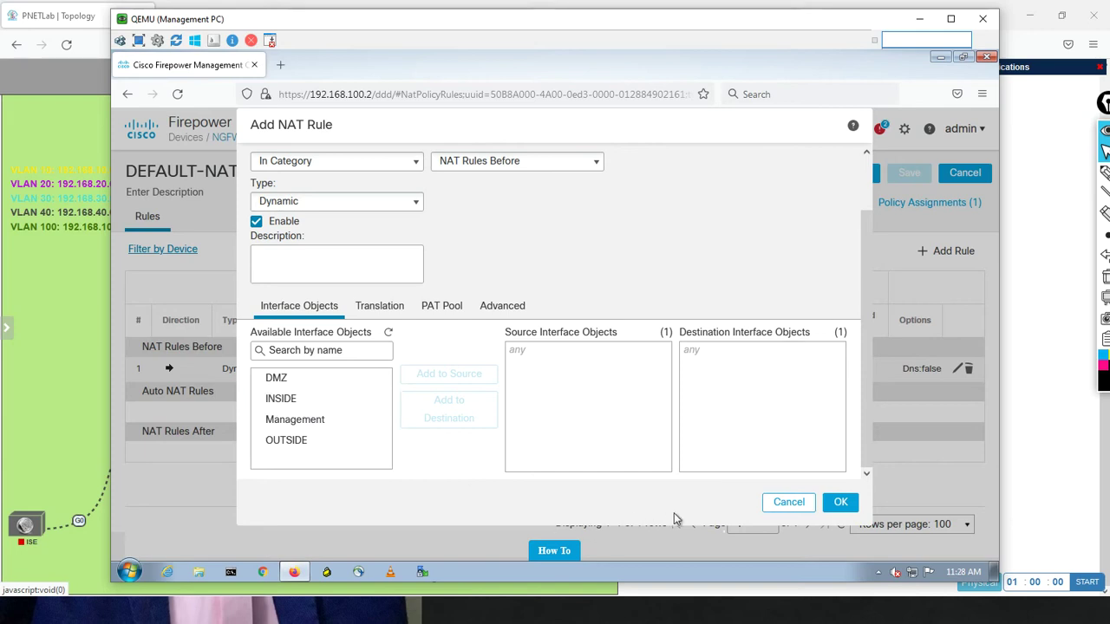
left_click(782, 504)
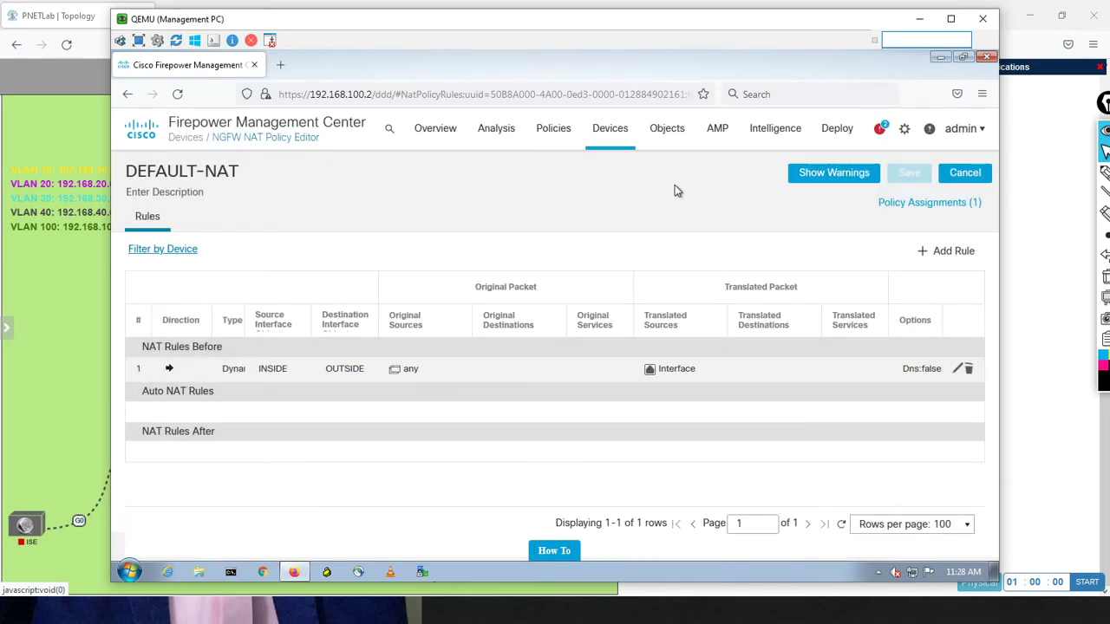
Step: Open the HQ-HA high availability pair in device management and review its interfaces, security zones and IP addresses
left_click(612, 135)
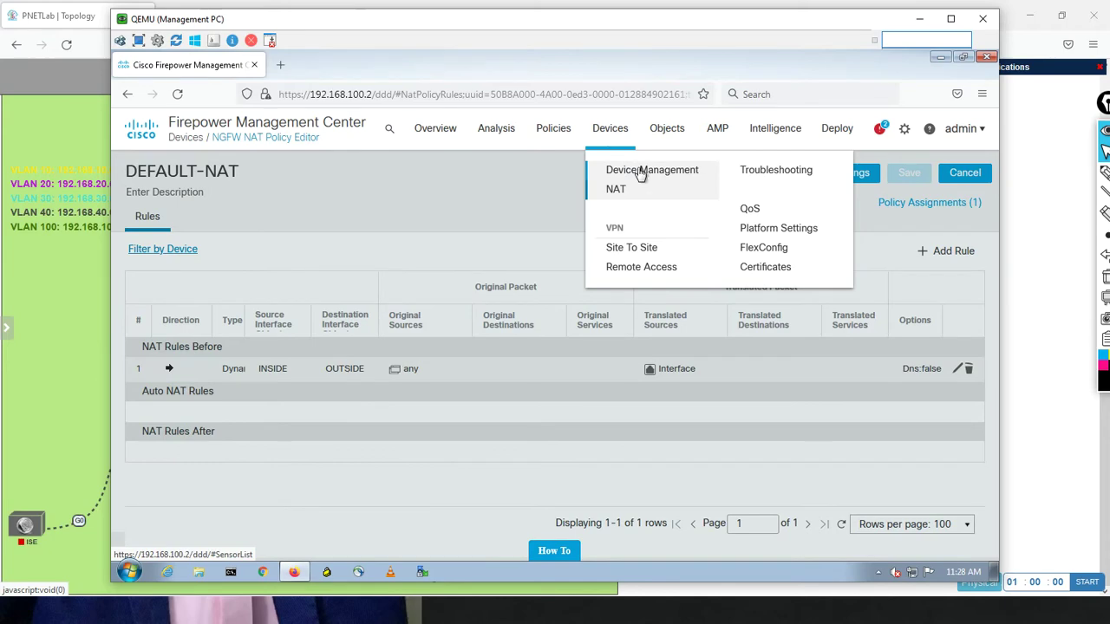
left_click(642, 174)
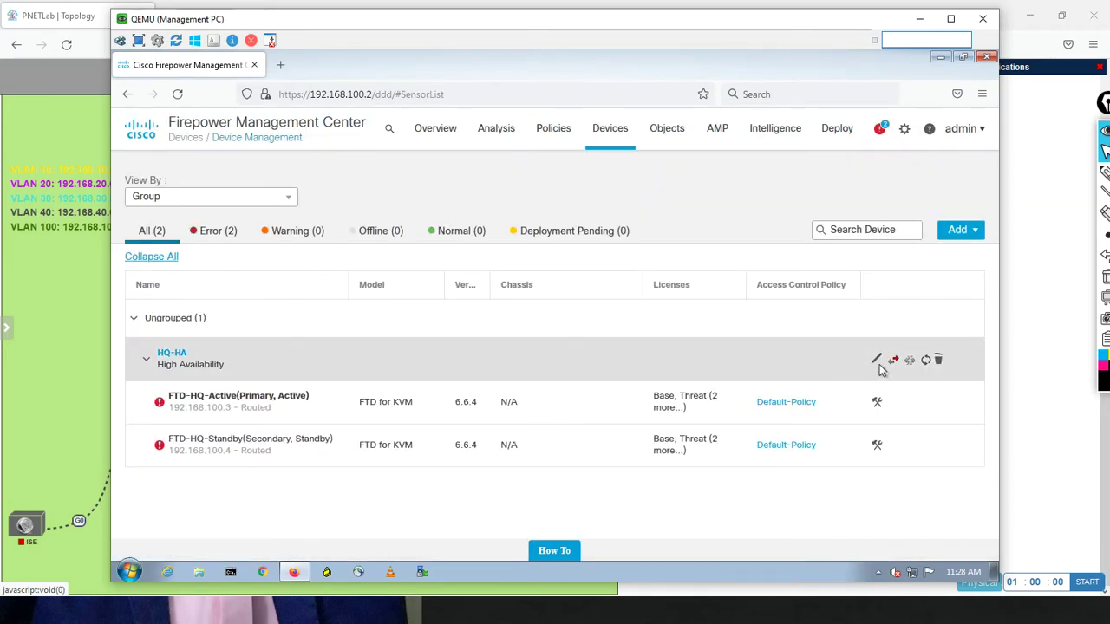
left_click(876, 360)
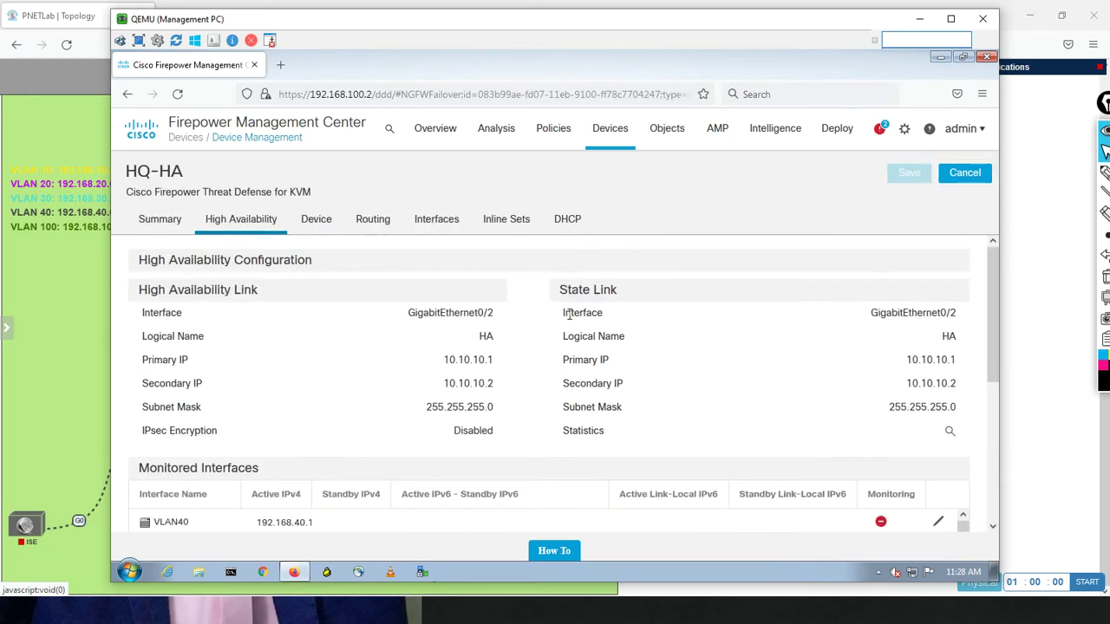
left_click(433, 223)
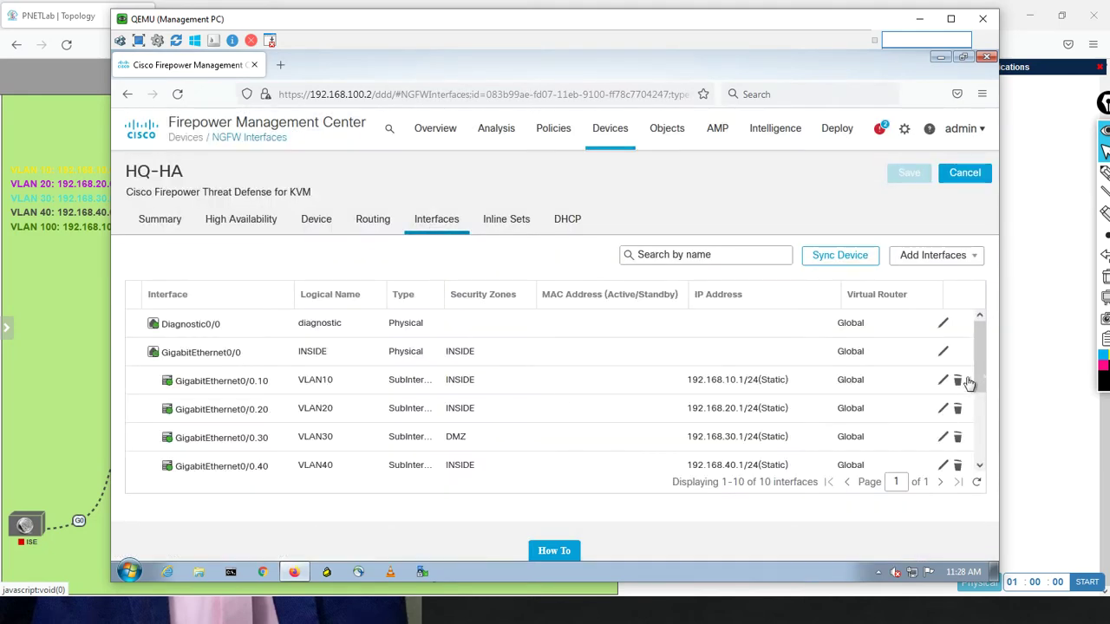
left_click_drag(983, 364, 973, 438)
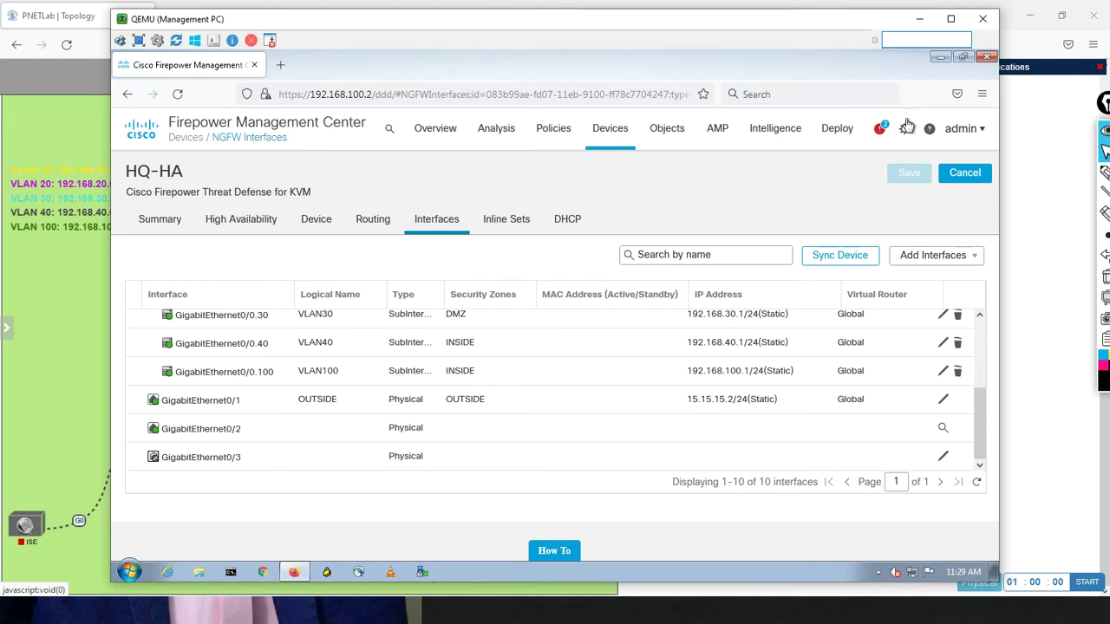
Step: Return to the PNETLab topology and open the ACSW-1 console in SecureCRT
left_click(922, 19)
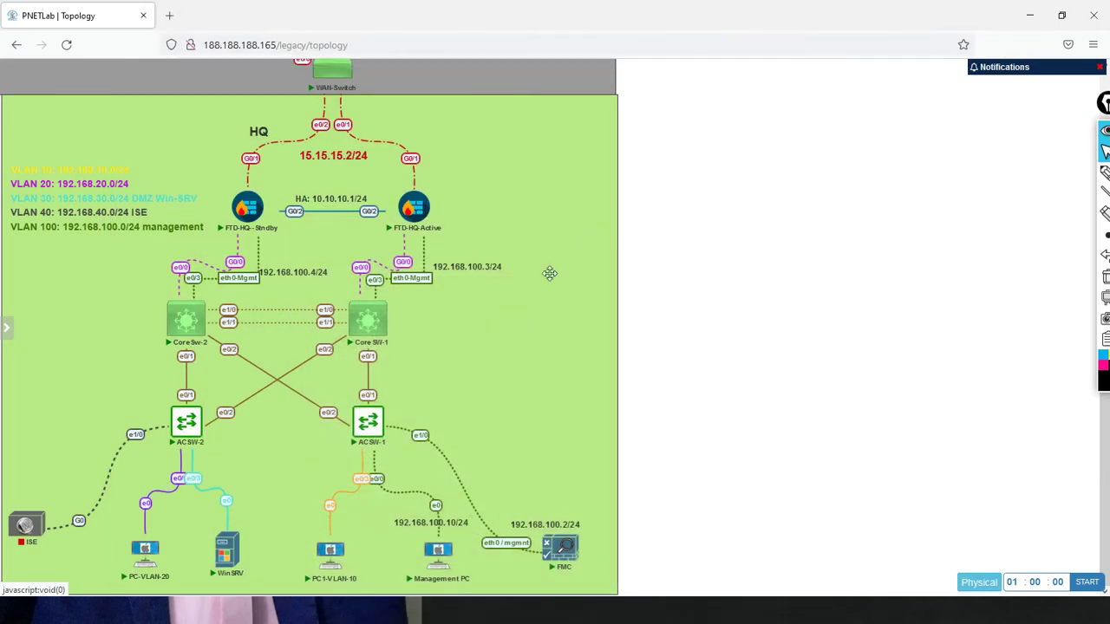
left_click(375, 423)
left_click(586, 156)
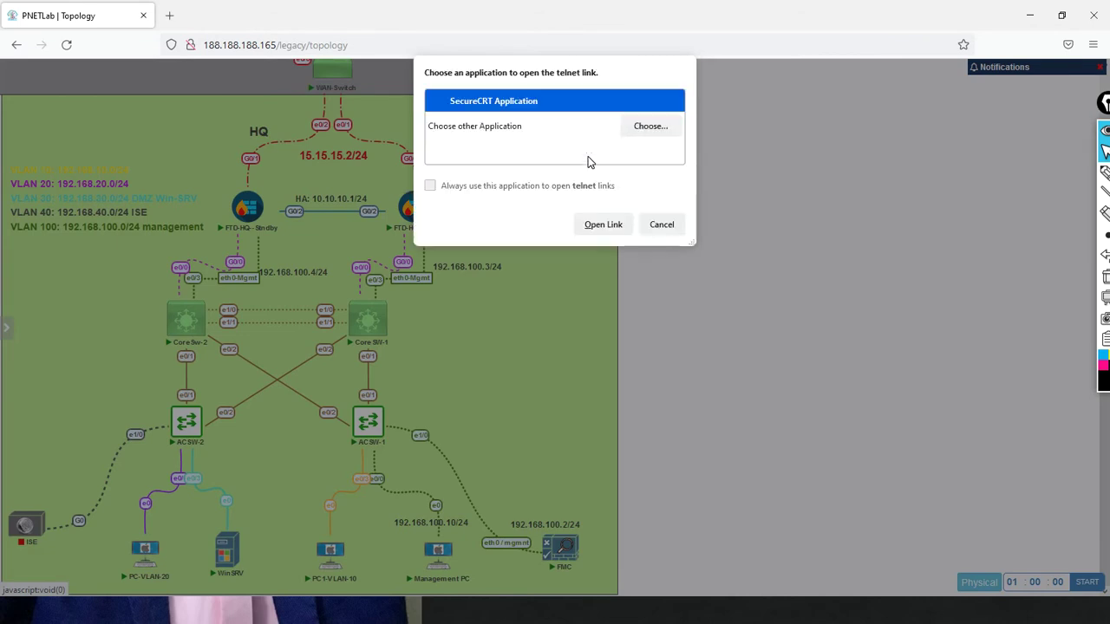
left_click(599, 224)
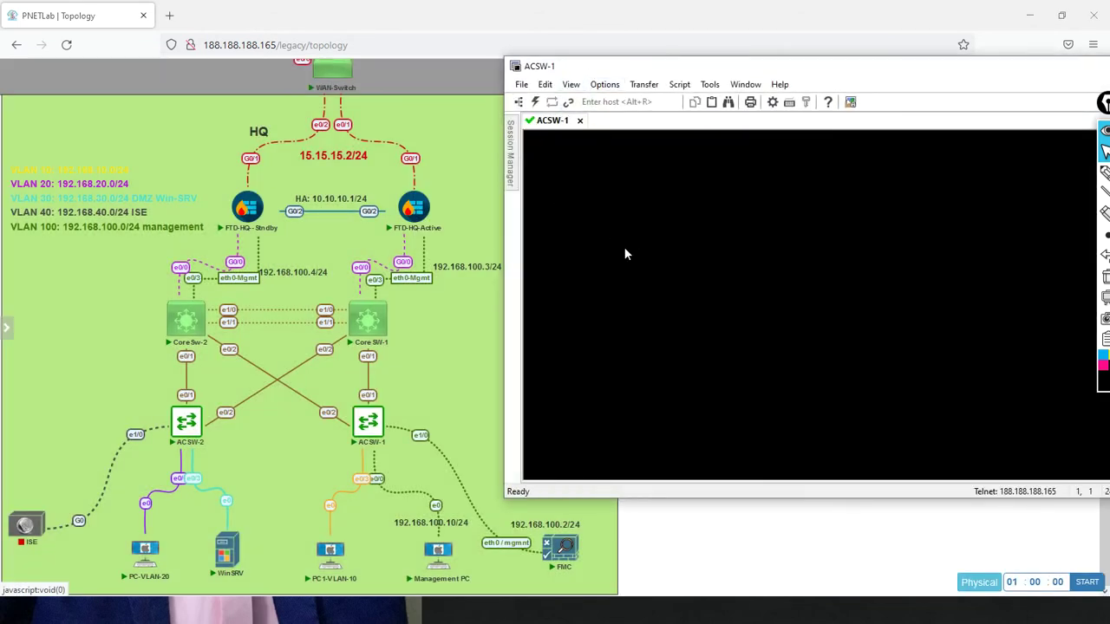
key("Return")
key("Return")
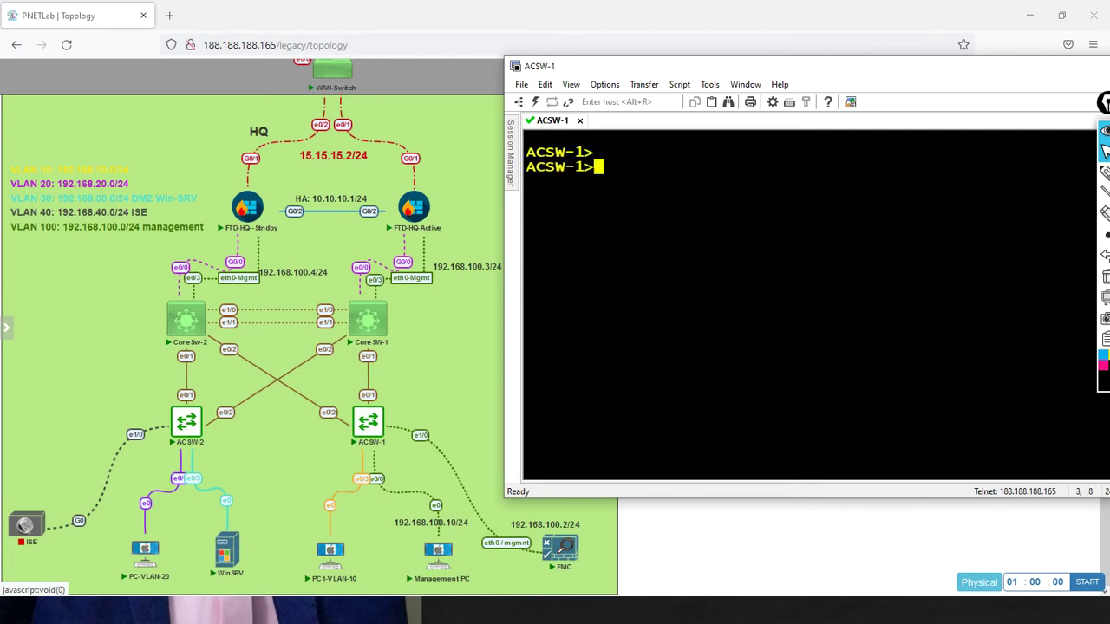
Step: Enter privileged mode on ACSW-1 and list its VLANs with sh vlan br
type("en")
key("Return")
type("sh ")
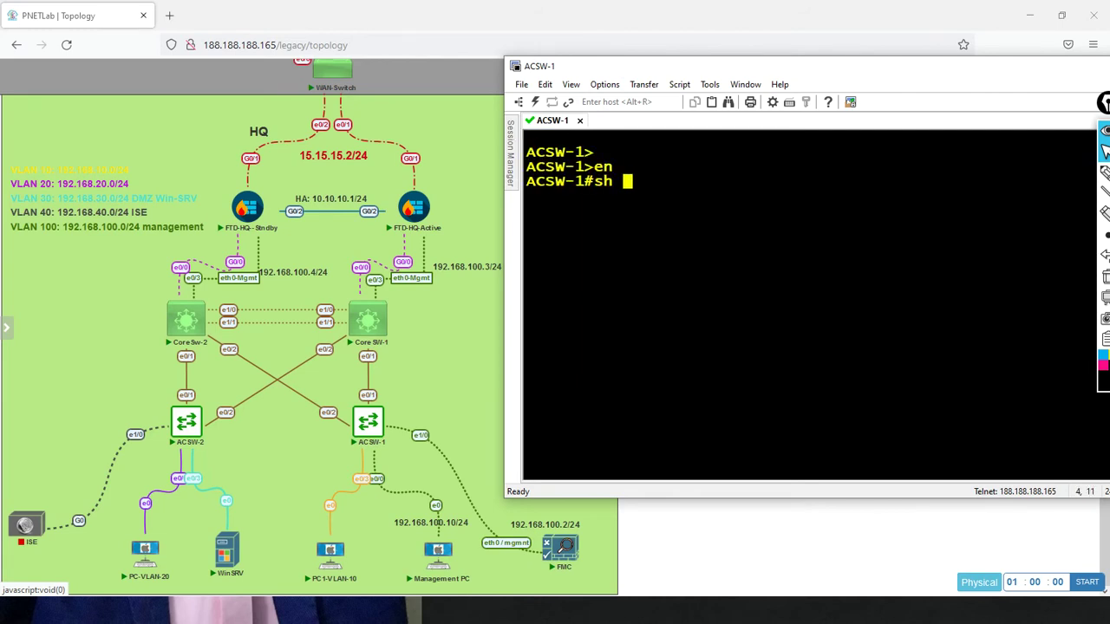
type("vlan br")
key("Return")
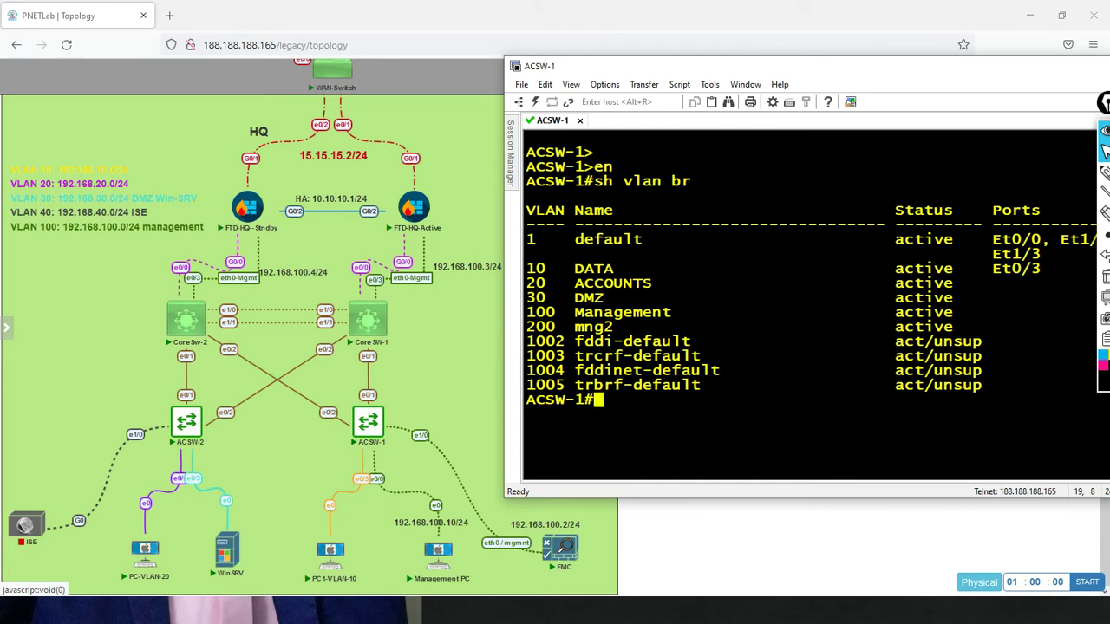
Step: In global configuration mode on ACSW-1, make interface e1/0 an access port in VLAN 100
type("conf t")
key("Return")
key("Return")
type("in")
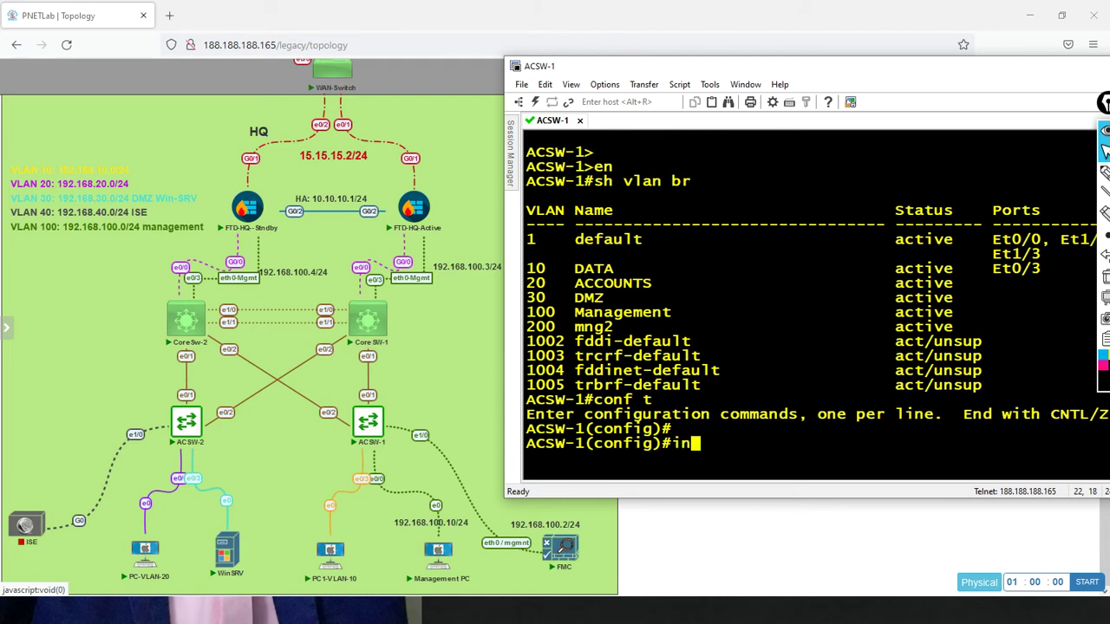
type("t e1/0")
key("Return")
type("sw mo acc")
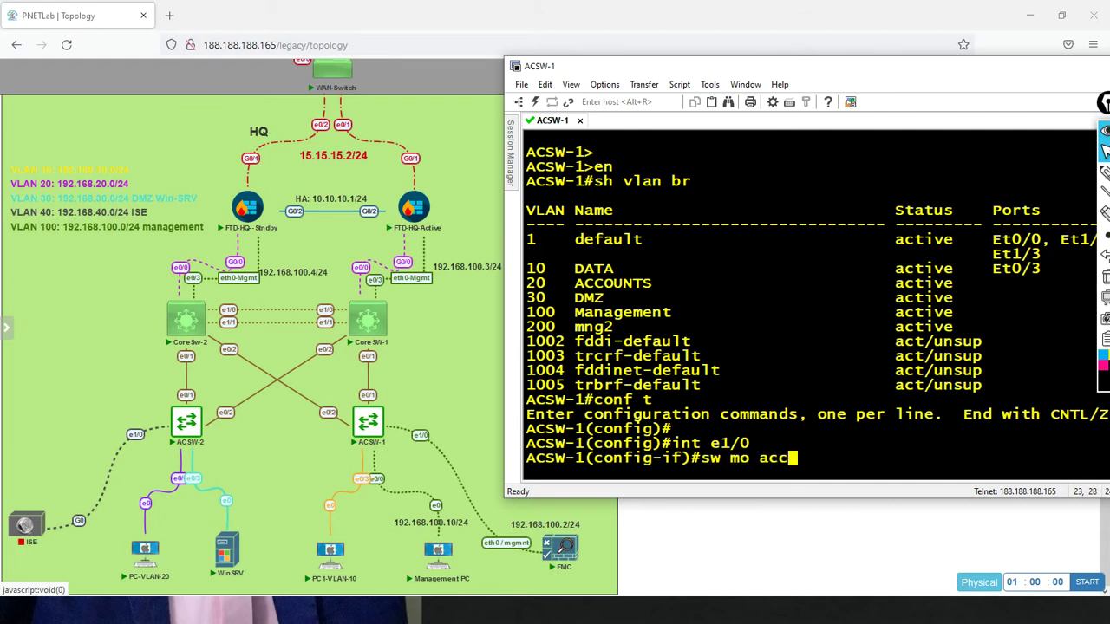
key("Return")
type("sw ")
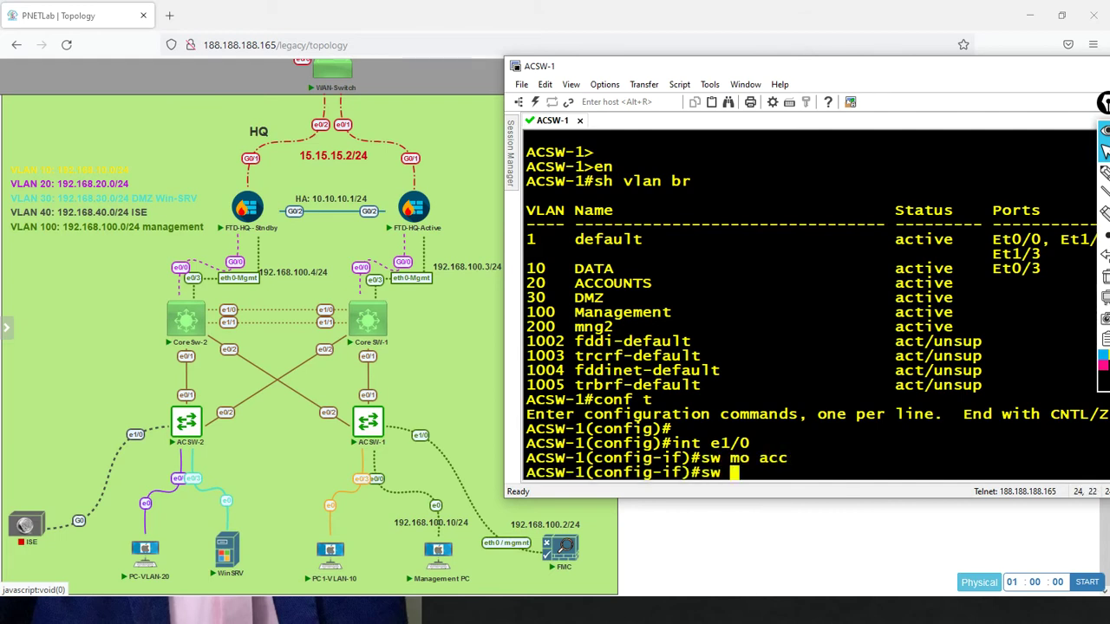
type("acc vlan 100")
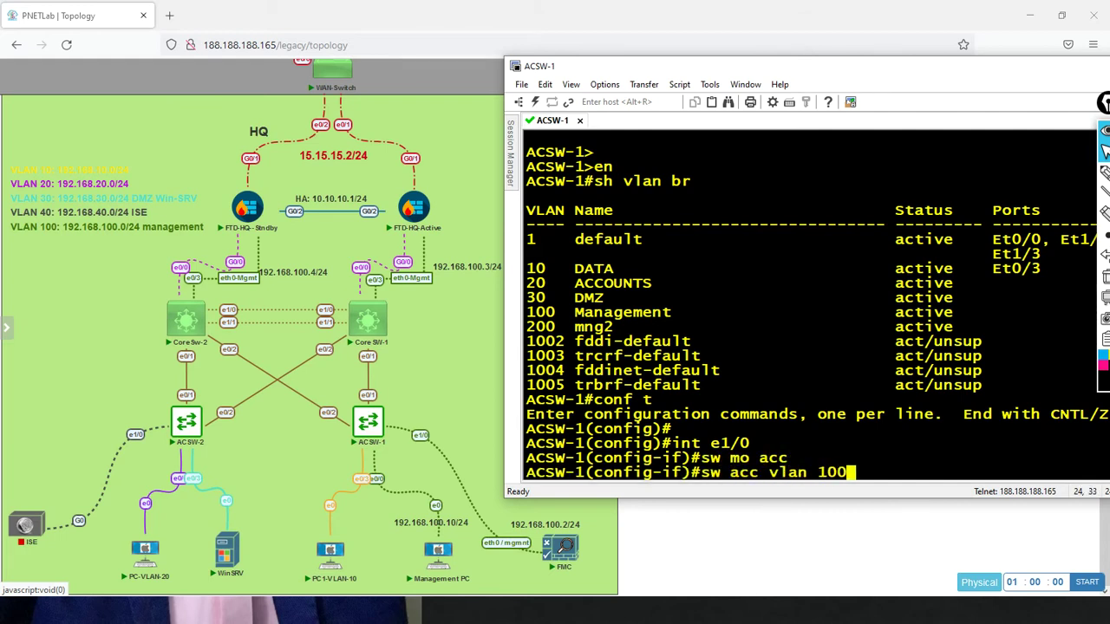
key("Return")
key("Return")
key("Return")
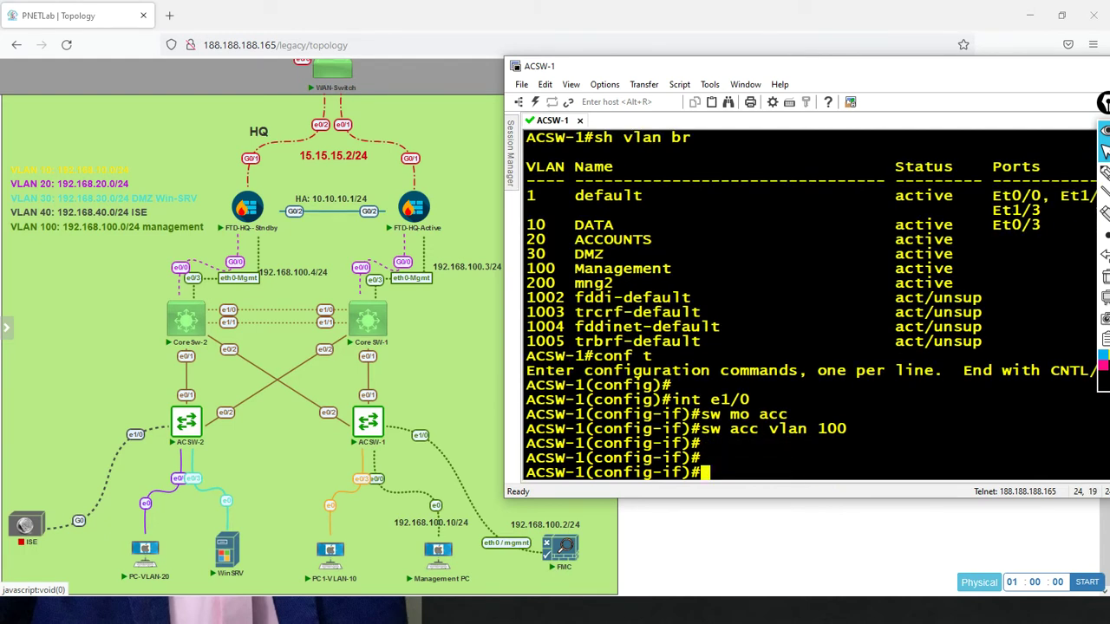
Step: Make ACSW-1 interface e0/0 an access port in VLAN 100
type("int e0/0")
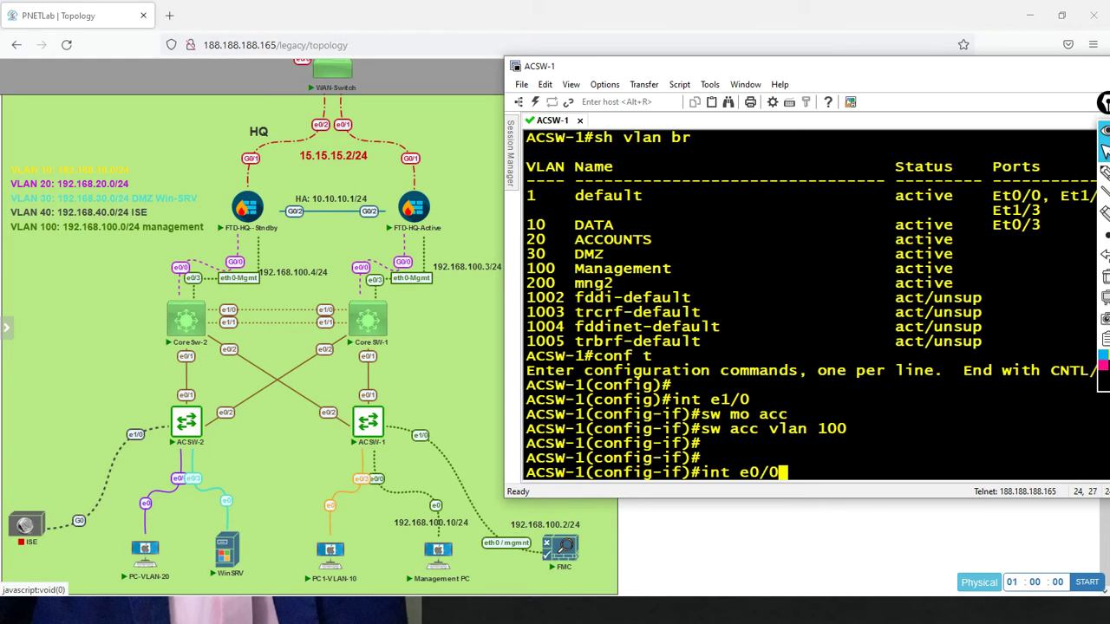
key("Return")
type("sw mo acc")
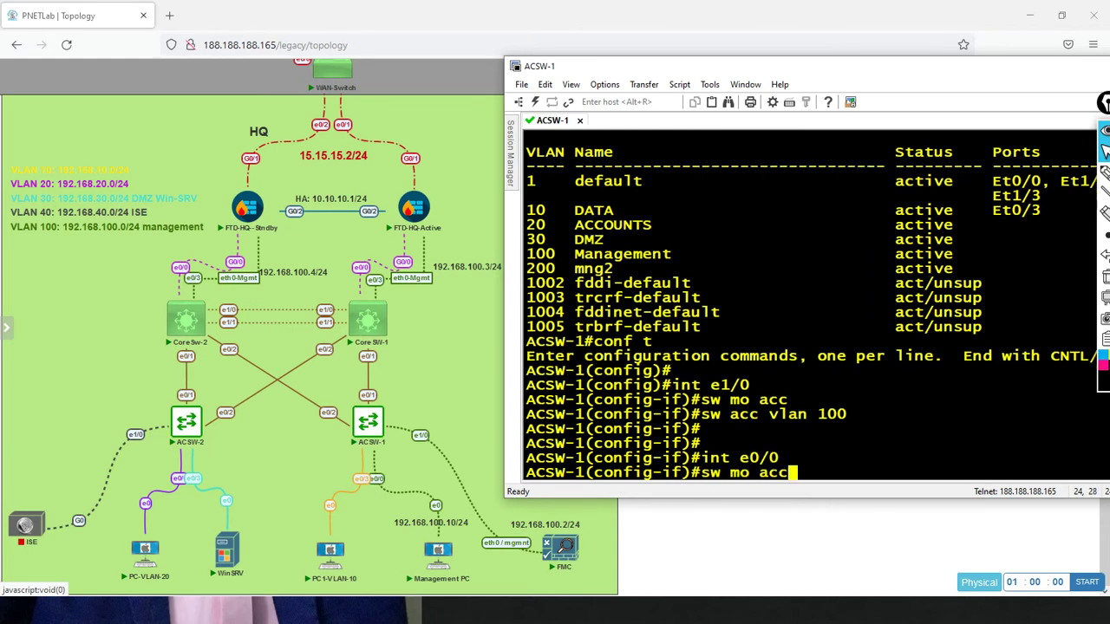
key("Return")
type("sw ")
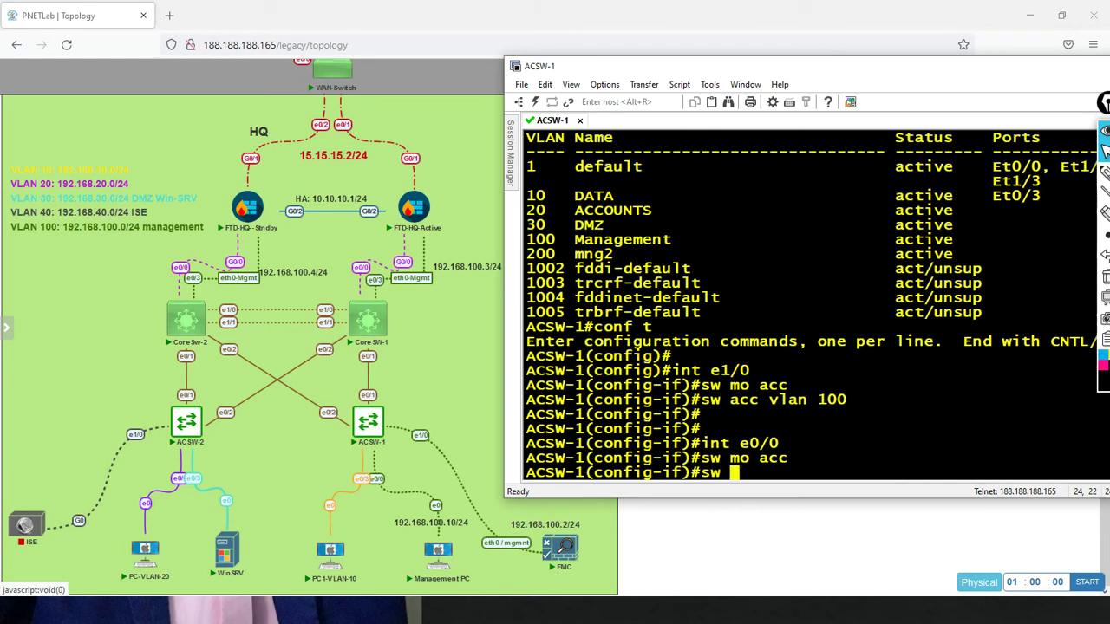
type("acc vlan 100")
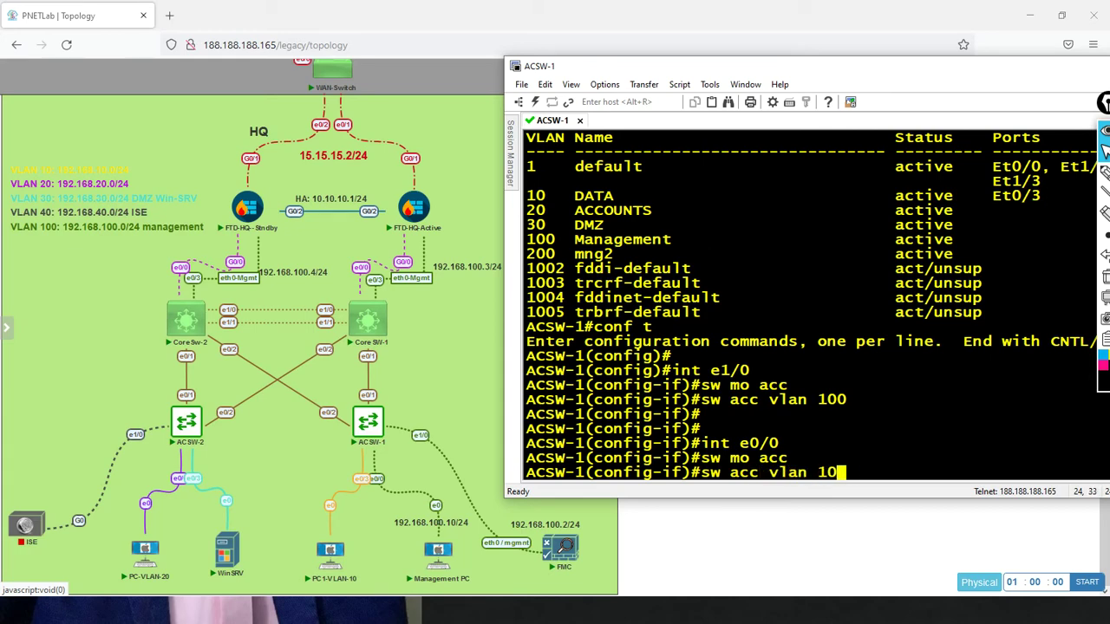
key("Return")
key("Return")
key("Return")
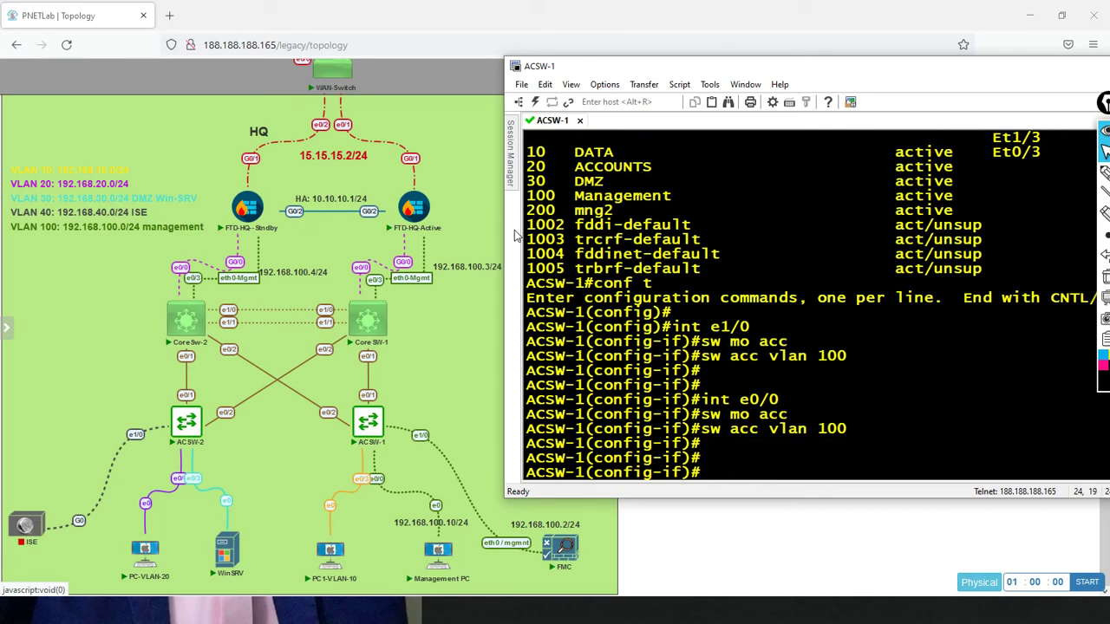
Step: Open the Core SW-1 console from the PNETLab topology in SecureCRT
left_click(373, 327)
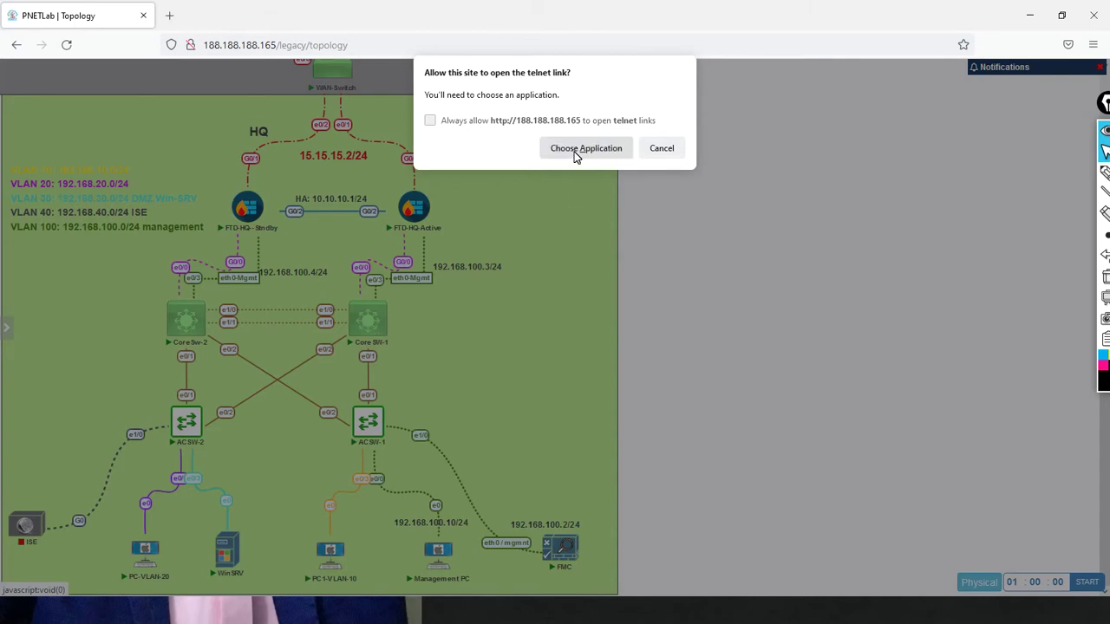
left_click(575, 154)
left_click(595, 227)
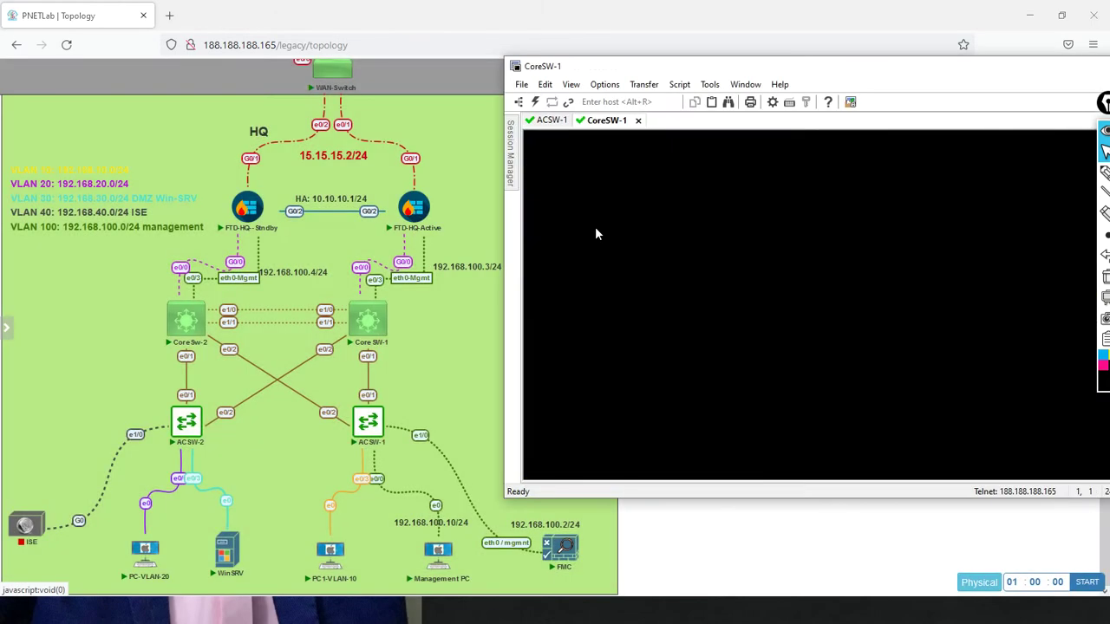
key("Return")
key("Return")
key("Return")
key("Return")
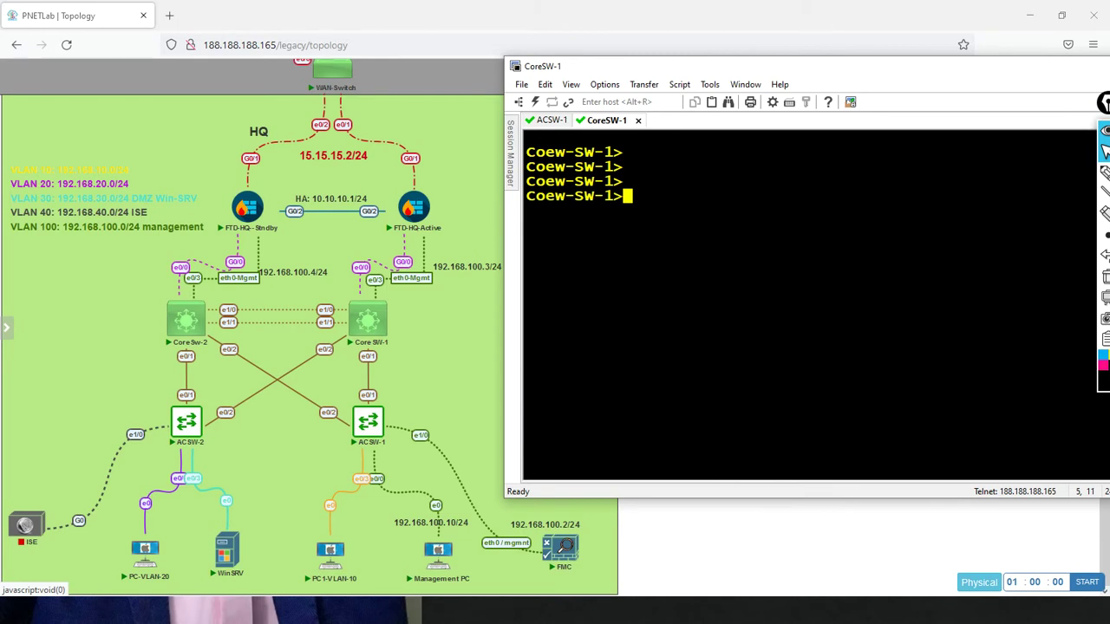
Step: Enter privileged mode and global configuration mode on Core SW-1
type("int e0/3")
key("Return")
type("en")
key("Return")
type("conf t")
key("Return")
key("Return")
key("Return")
Step: Make Core SW-1 interface e0/3 an access port in VLAN 100
type("in")
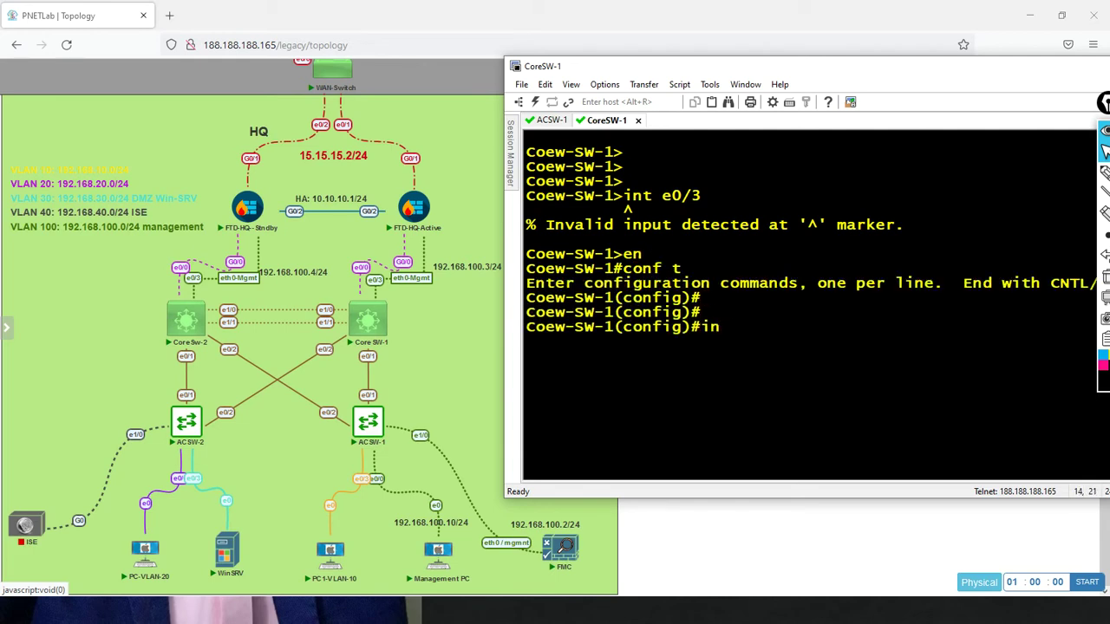
type("t e0/3")
key("Return")
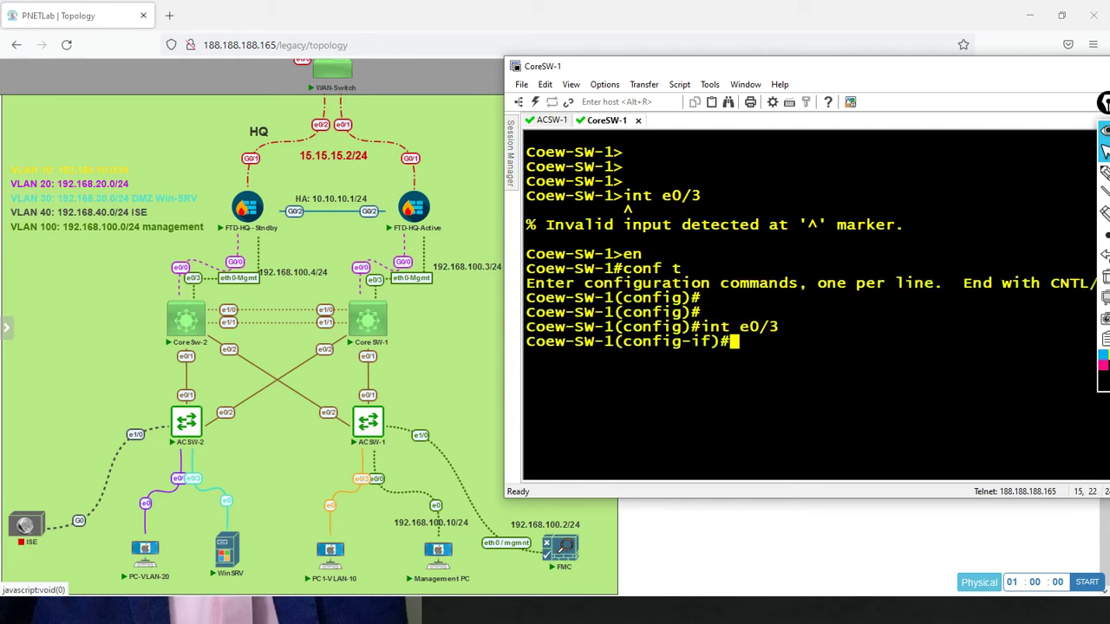
type("sw mo acc")
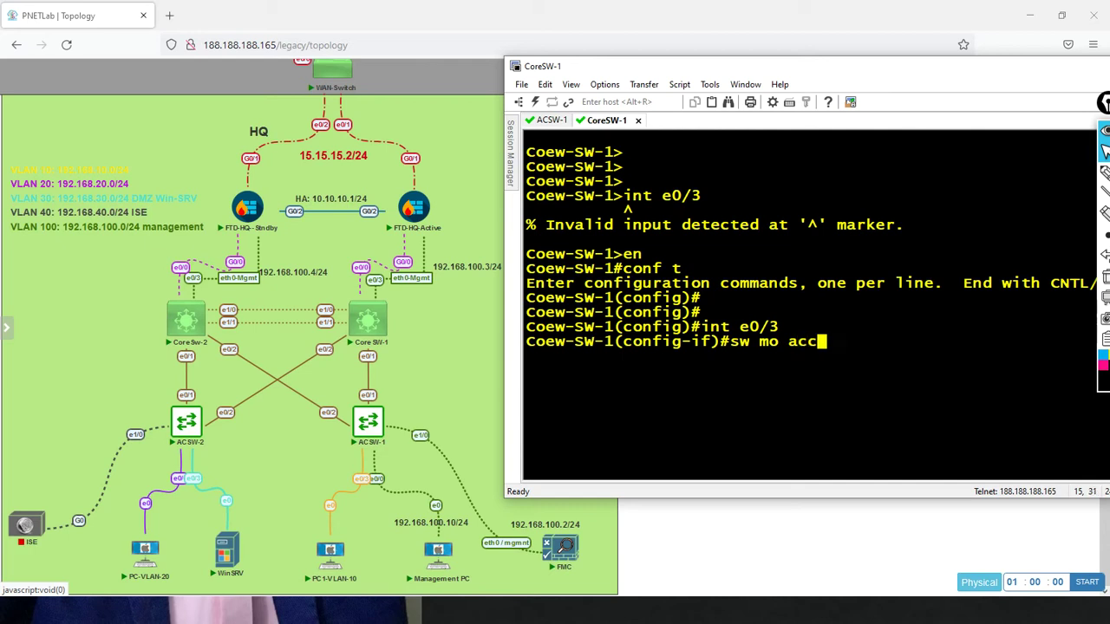
key("Return")
type("sw acc vlan 100")
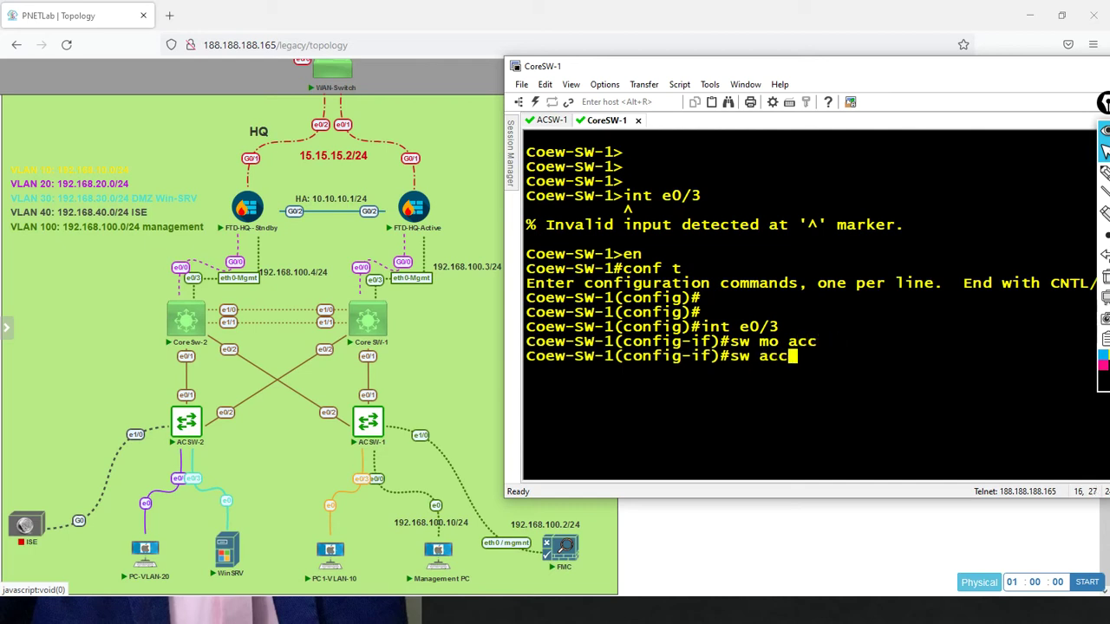
key("Return")
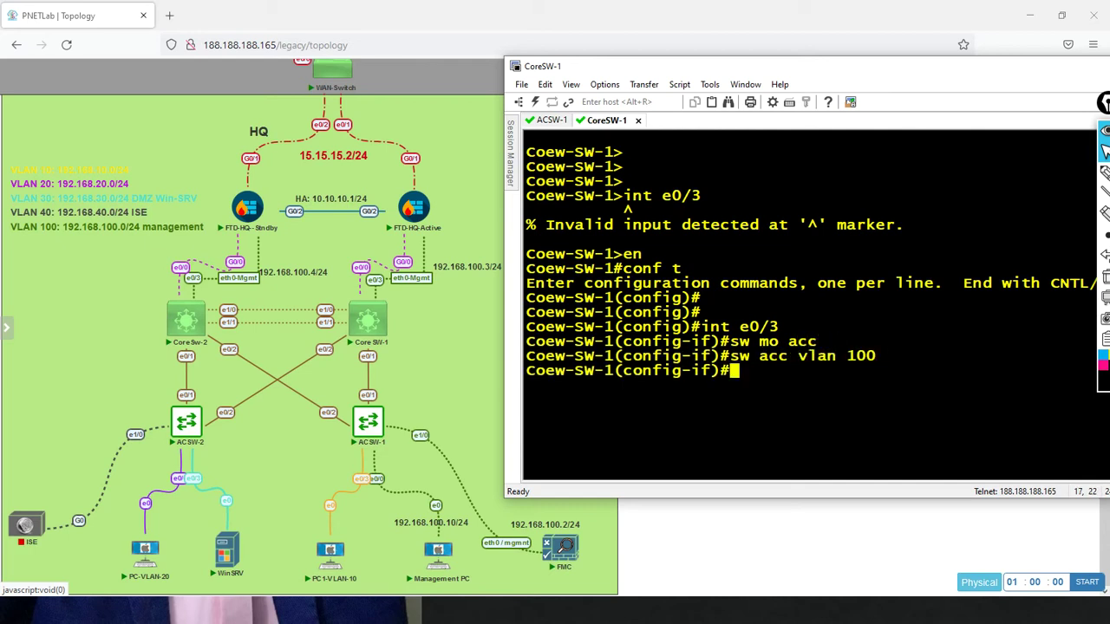
Step: Open the CoreSw-2 console from the PNETLab topology in SecureCRT
left_click(185, 329)
left_click(558, 149)
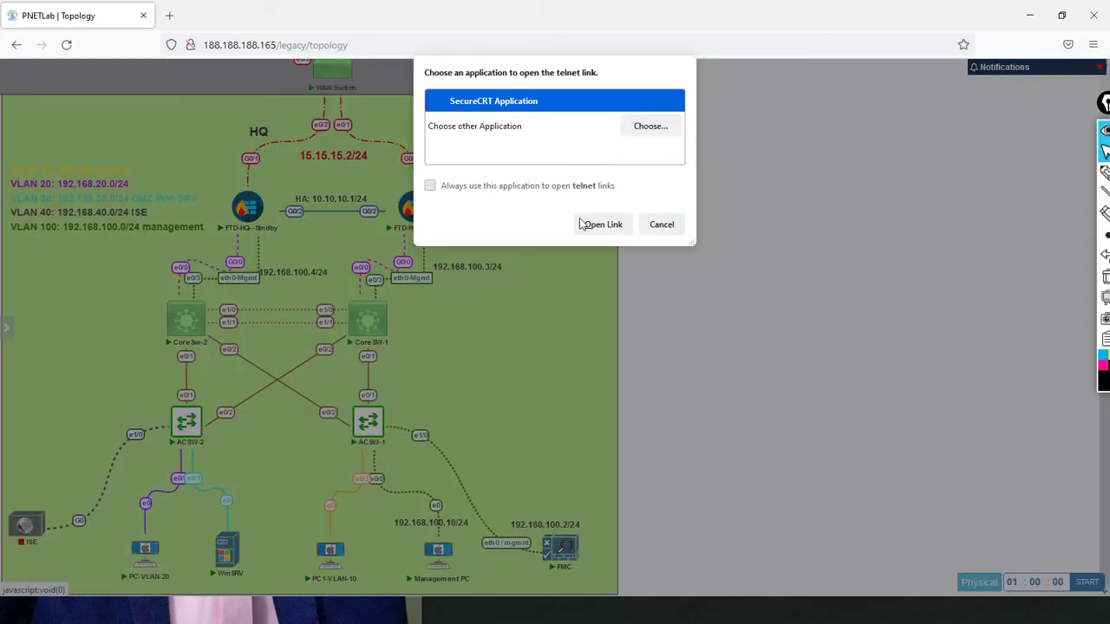
left_click(608, 225)
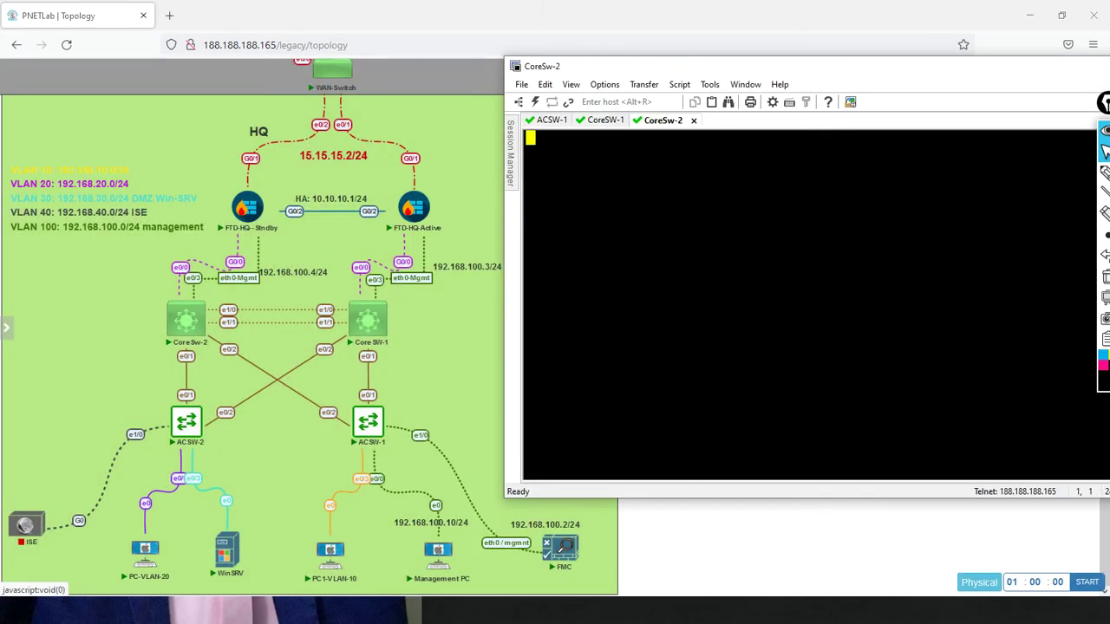
key("Return")
key("Return")
key("Return")
key("Return")
Step: Enter privileged mode and global configuration mode on CoreSw-2
type("en")
key("Return")
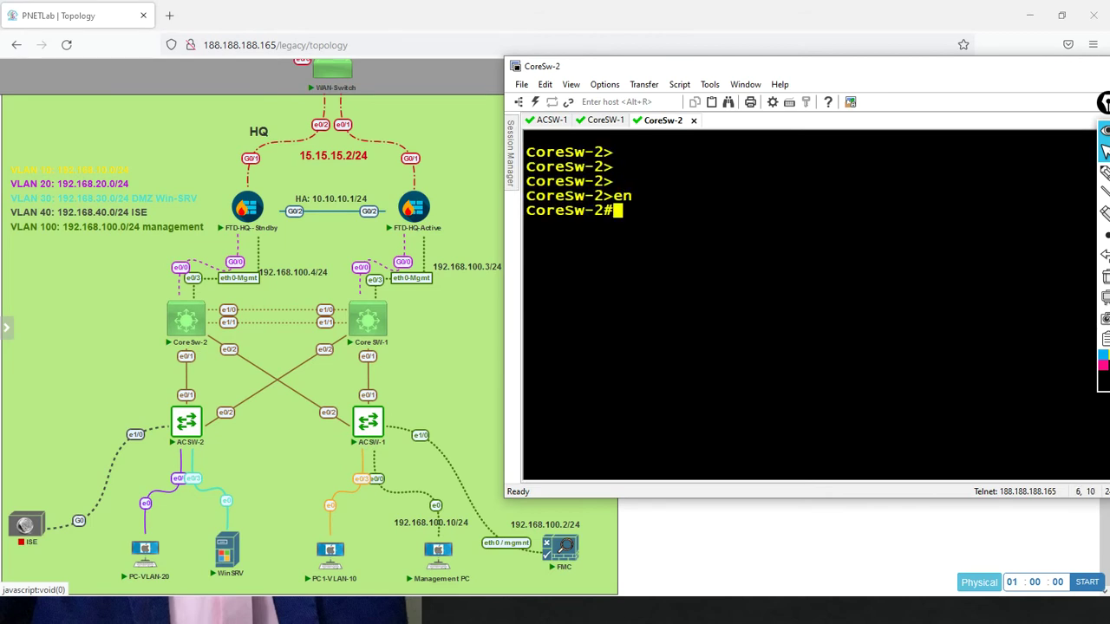
type("conf t")
key("Return")
key("Return")
key("Return")
Step: Make CoreSw-2 interface e0/3 an access port in VLAN 100
type("int e0/3")
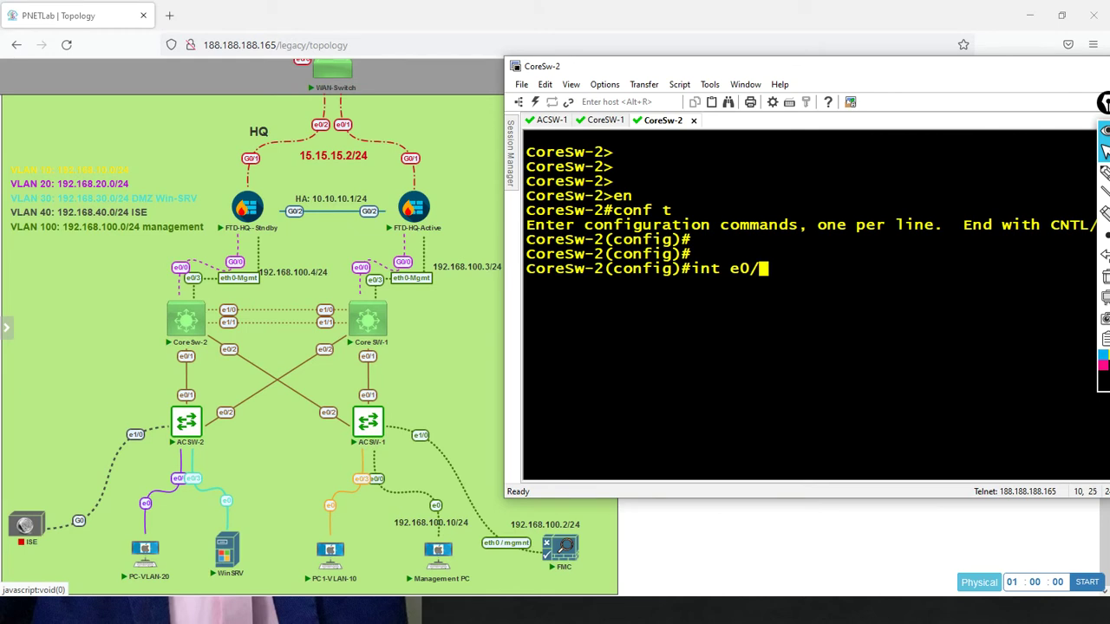
key("Return")
type("sw mo acc")
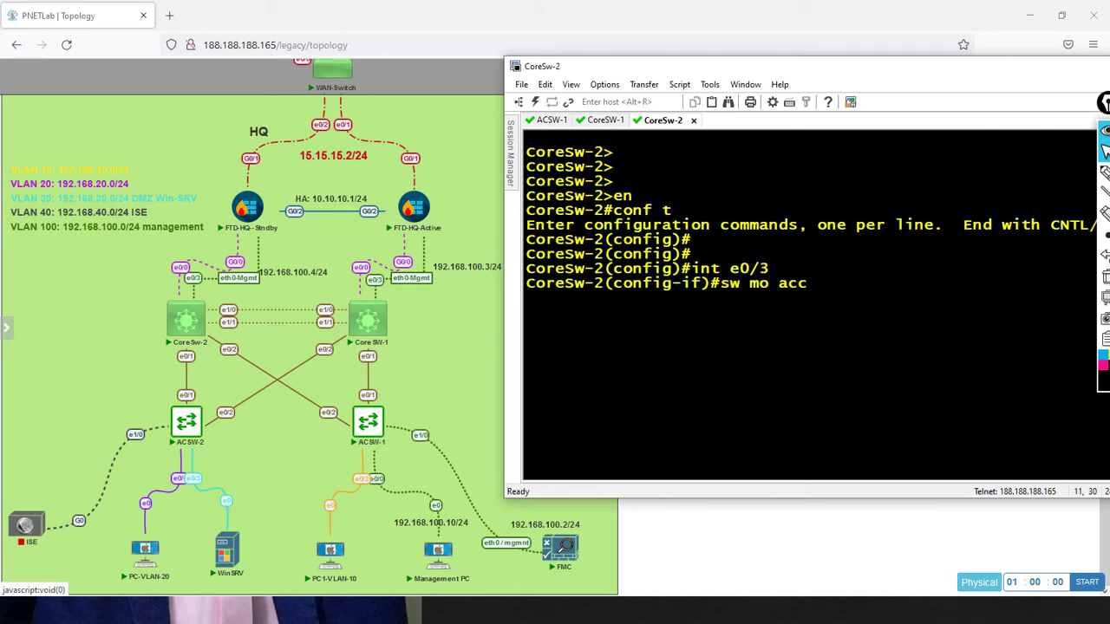
key("Return")
type("sw acc vlan 100")
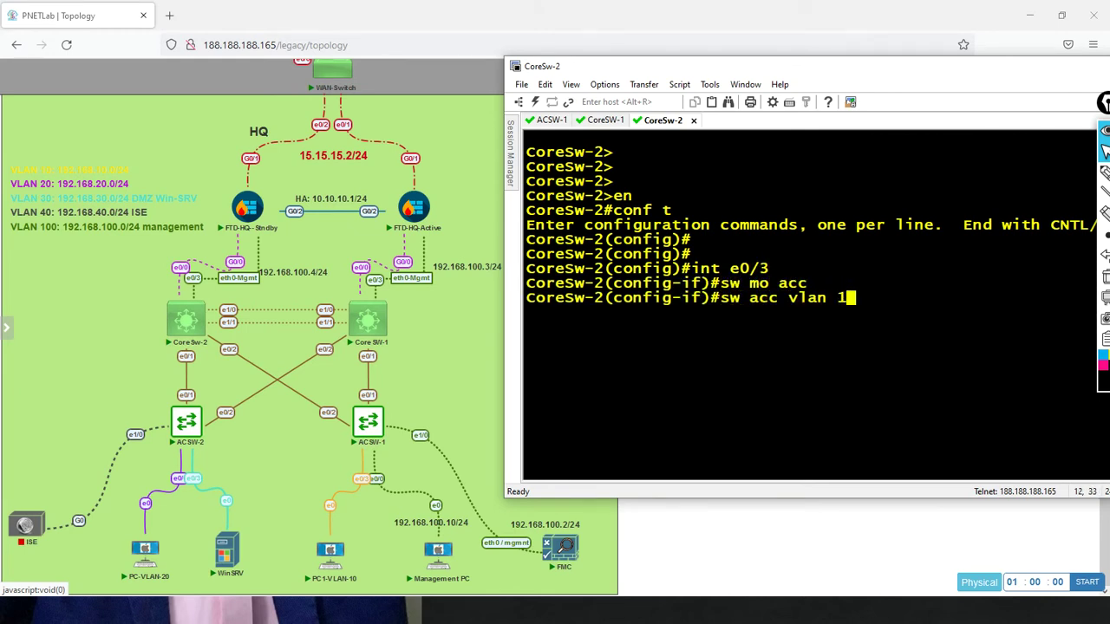
key("Return")
key("Return")
key("Return")
key("Return")
key("Return")
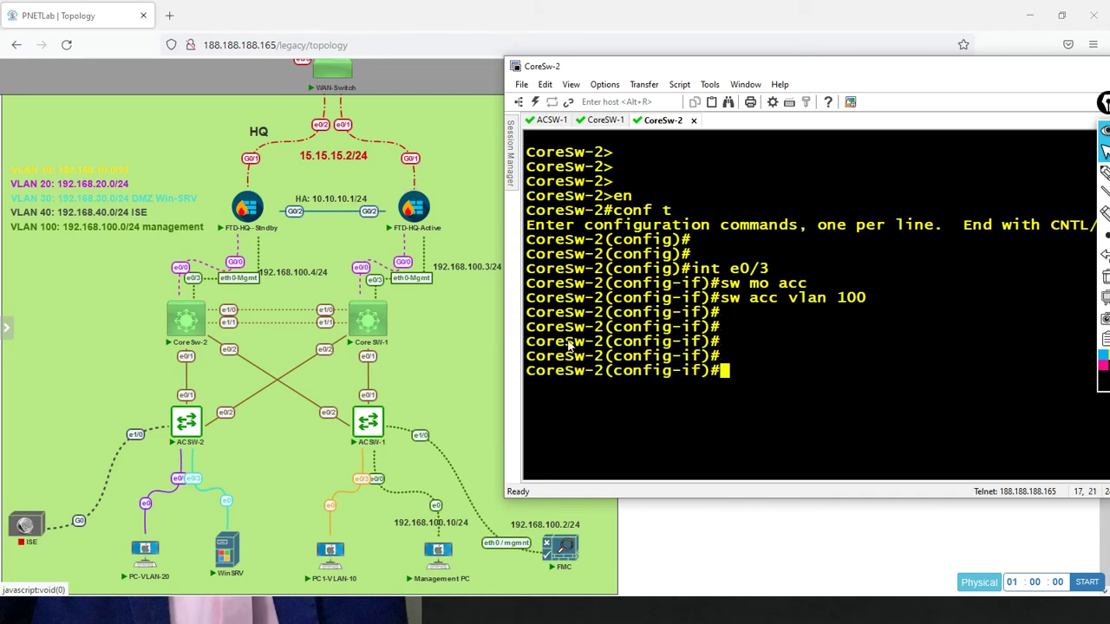
Step: Switch to the QEMU Management PC window and ping 8.8.8.8 from its Command Prompt
key("alt+Tab")
key("Tab")
left_click(568, 186)
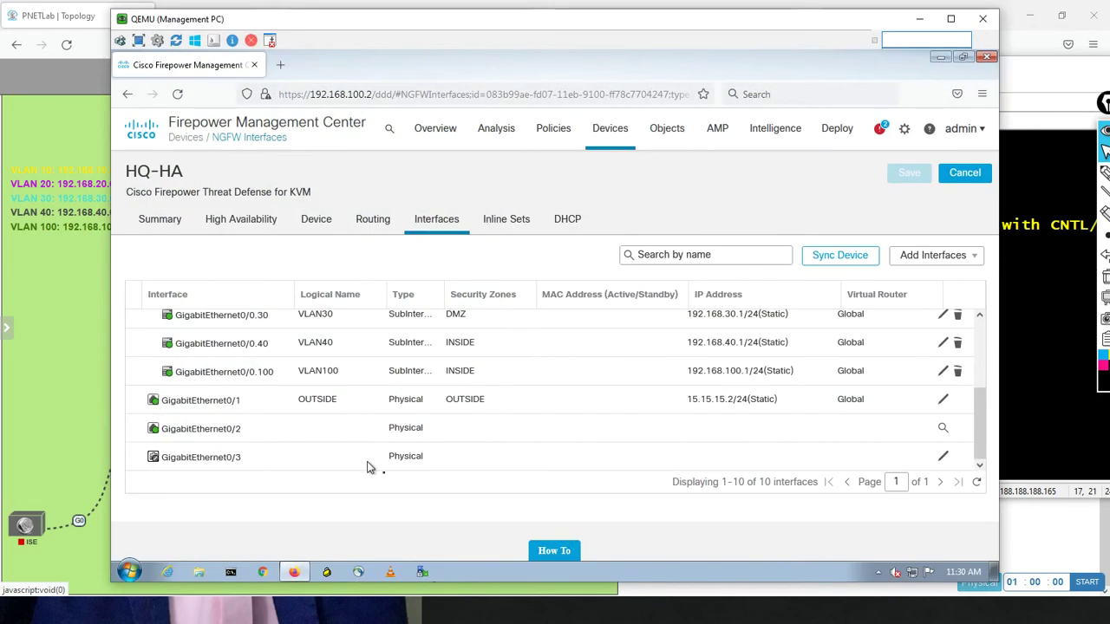
left_click(231, 575)
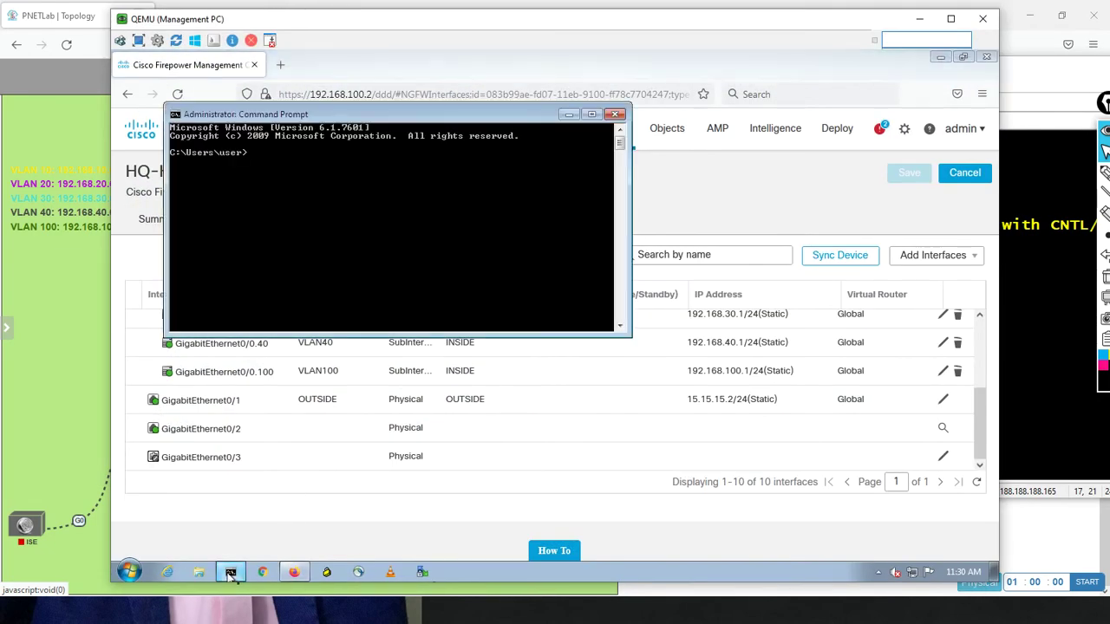
type("ping 8.8.8.8")
key("Return")
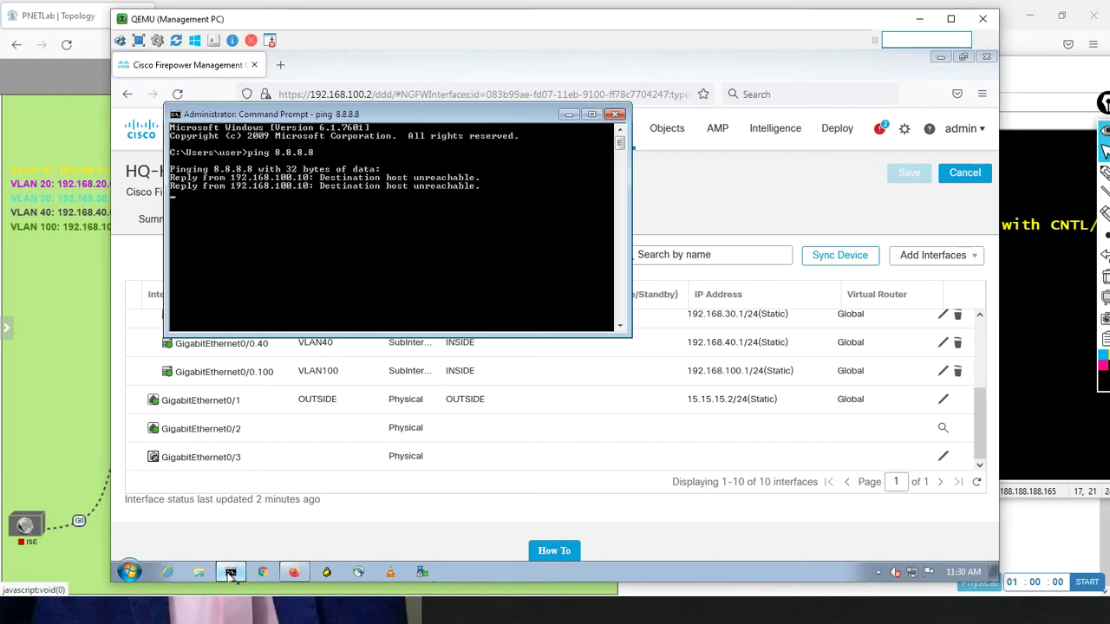
key("super+s")
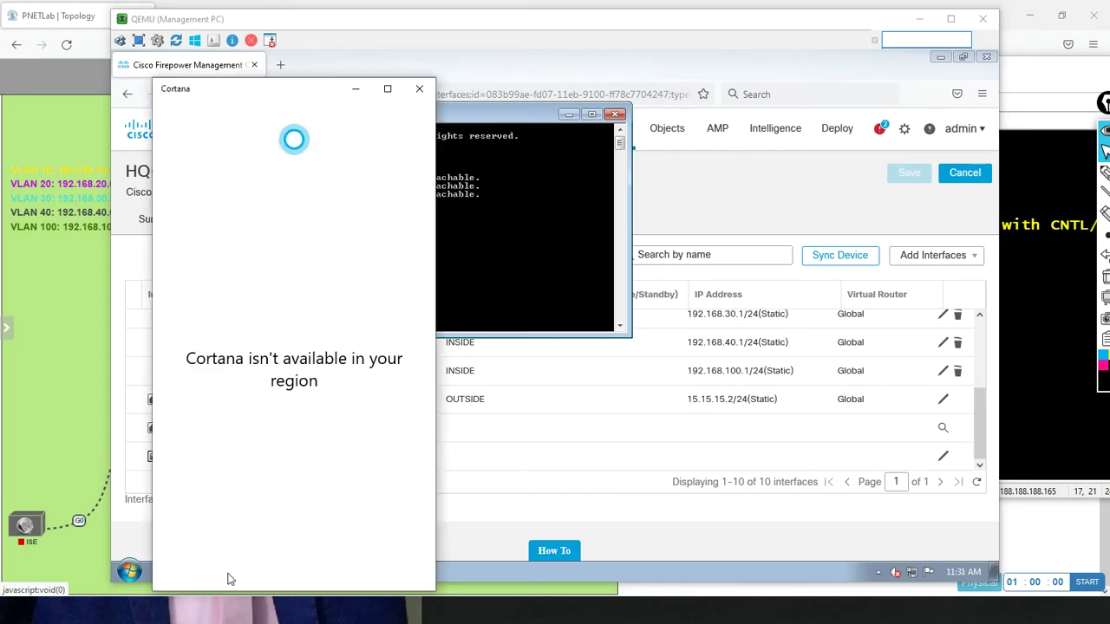
Step: Dismiss the Cortana window and ping 192.168.100.2, 192.168.100.3 and 192.168.100.4 from the Management PC's Command Prompt
left_click(419, 89)
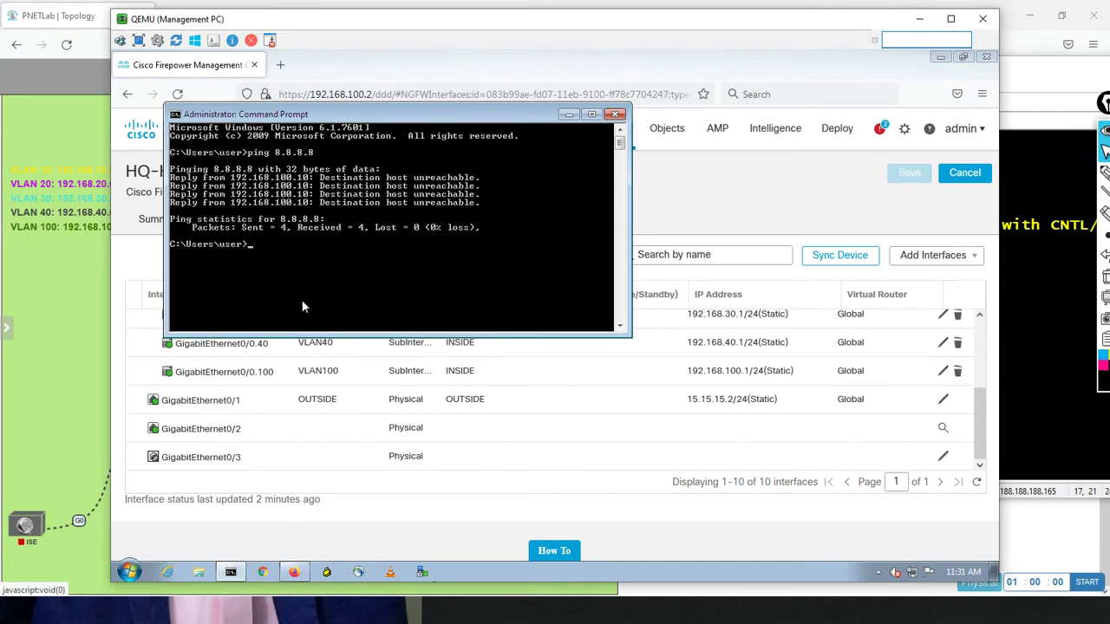
type("ping 192.168.100.2")
key("Return")
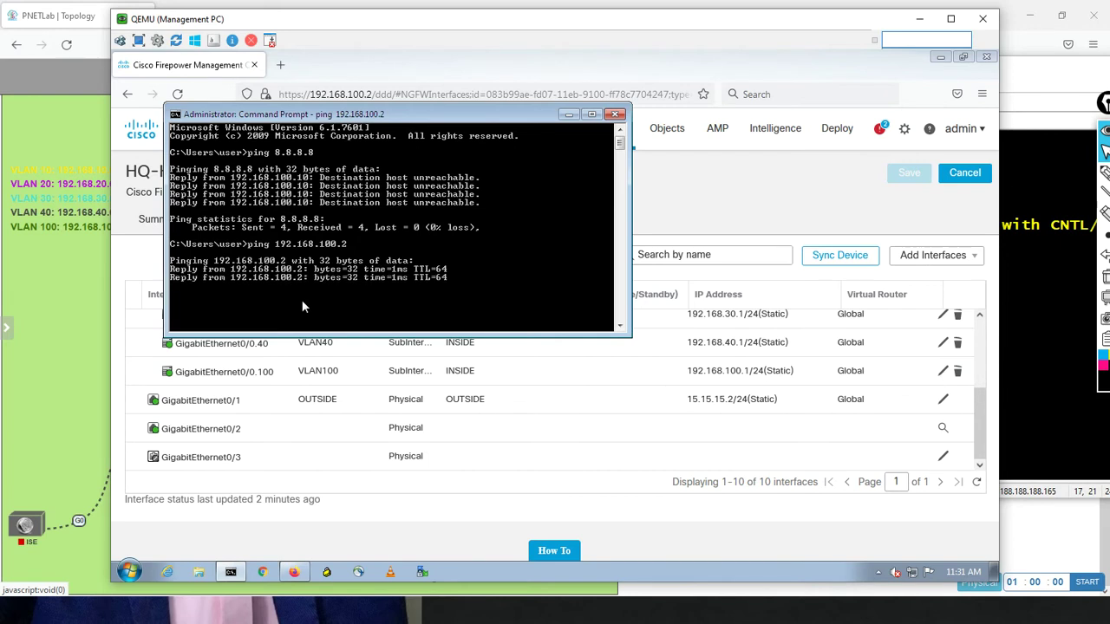
key("ctrl+c")
key("Up")
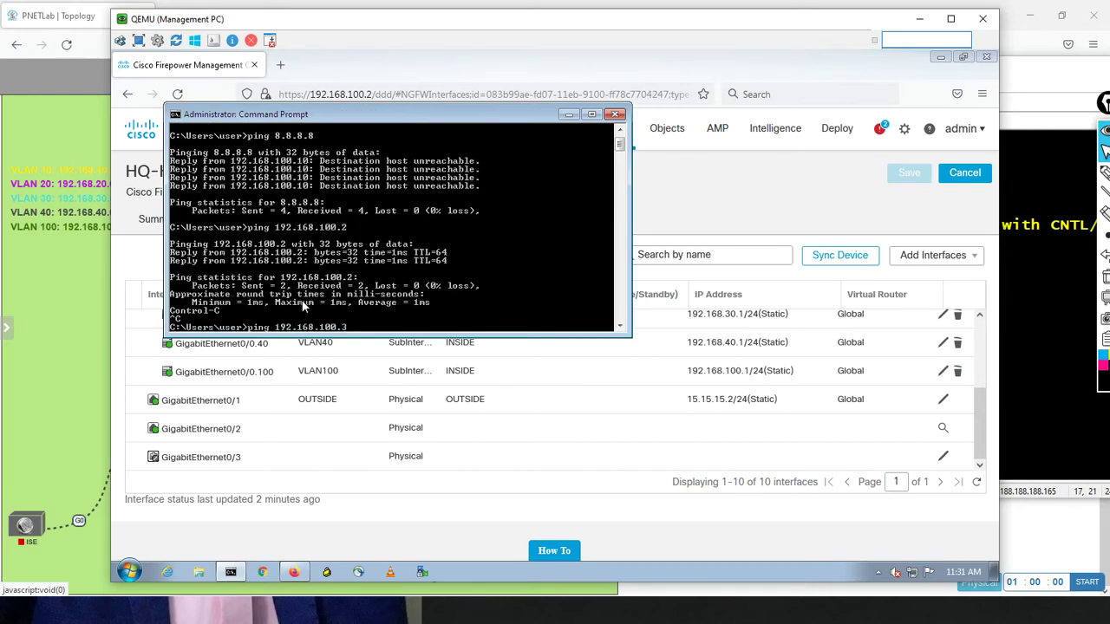
type("3")
key("Return")
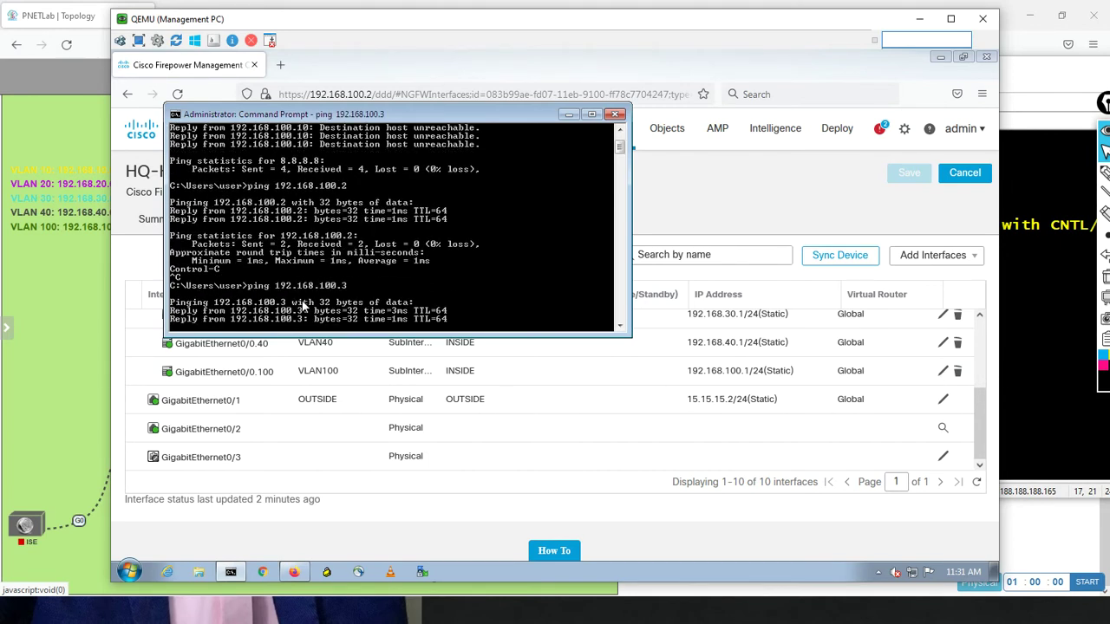
key("ctrl+c")
key("Up")
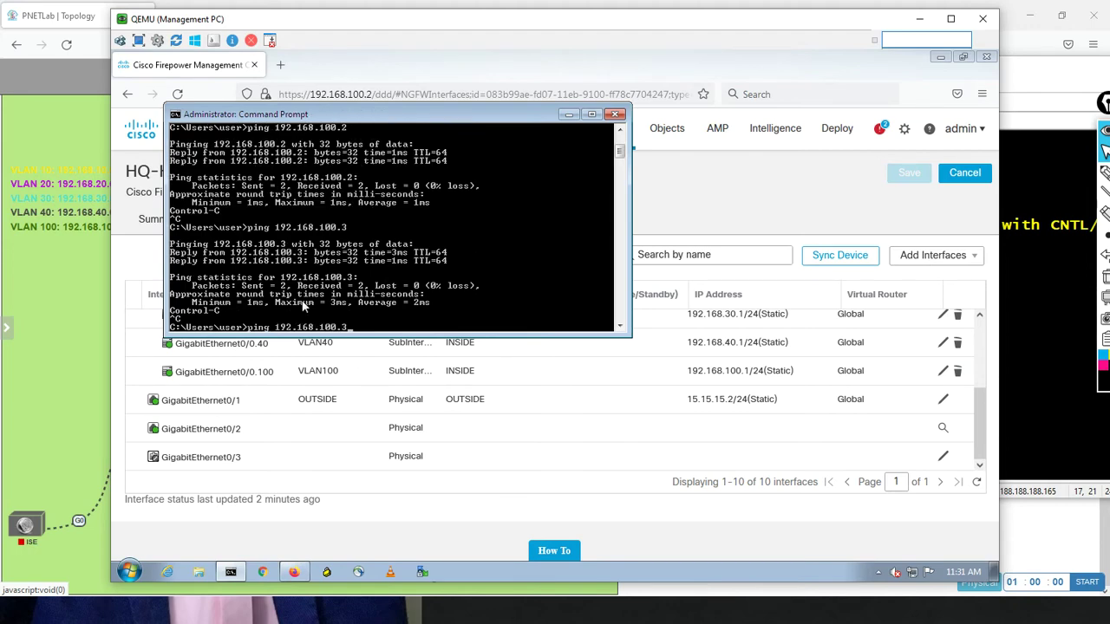
type("4")
key("Return")
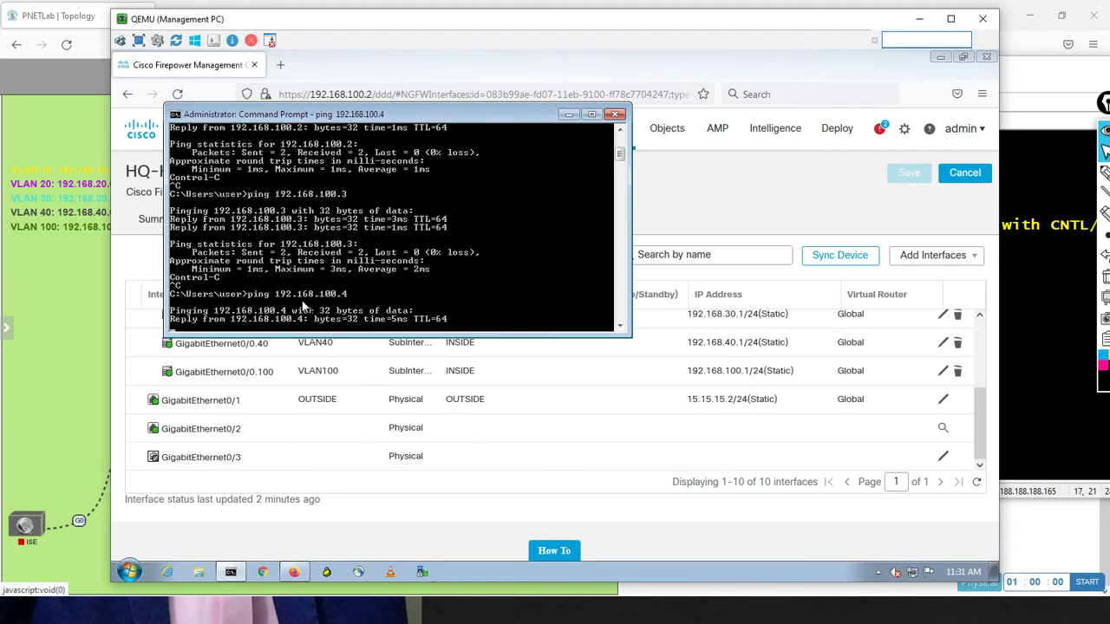
Step: Ping 8.8.8.8 again from the Management PC's Command Prompt
key("Return")
key("Return")
key("Return")
key("Return")
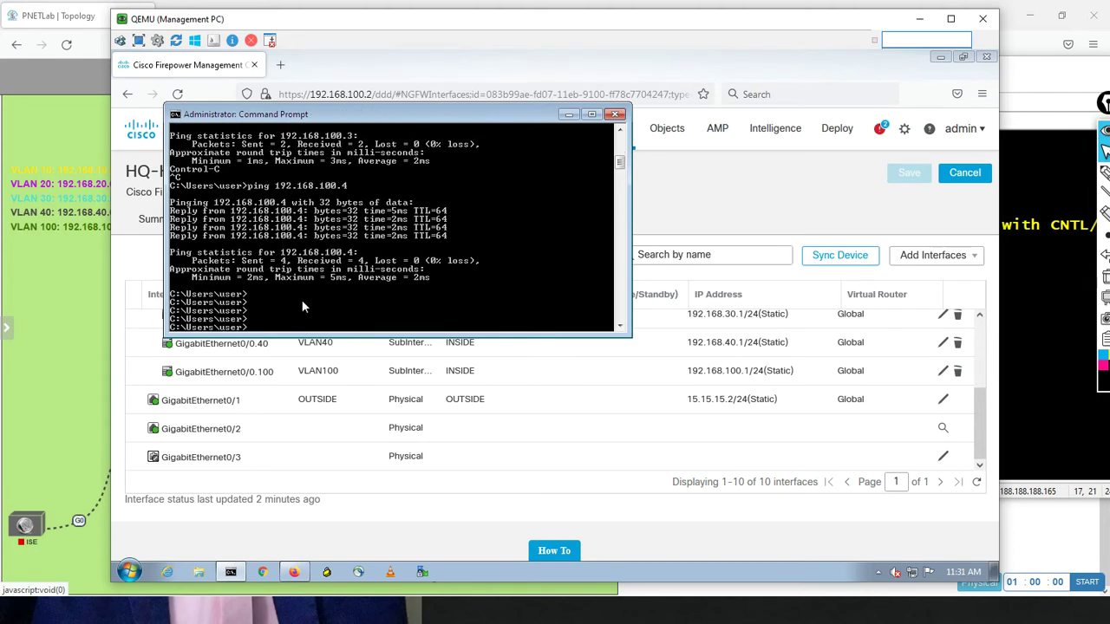
key("Return")
key("Return")
key("Return")
key("Return")
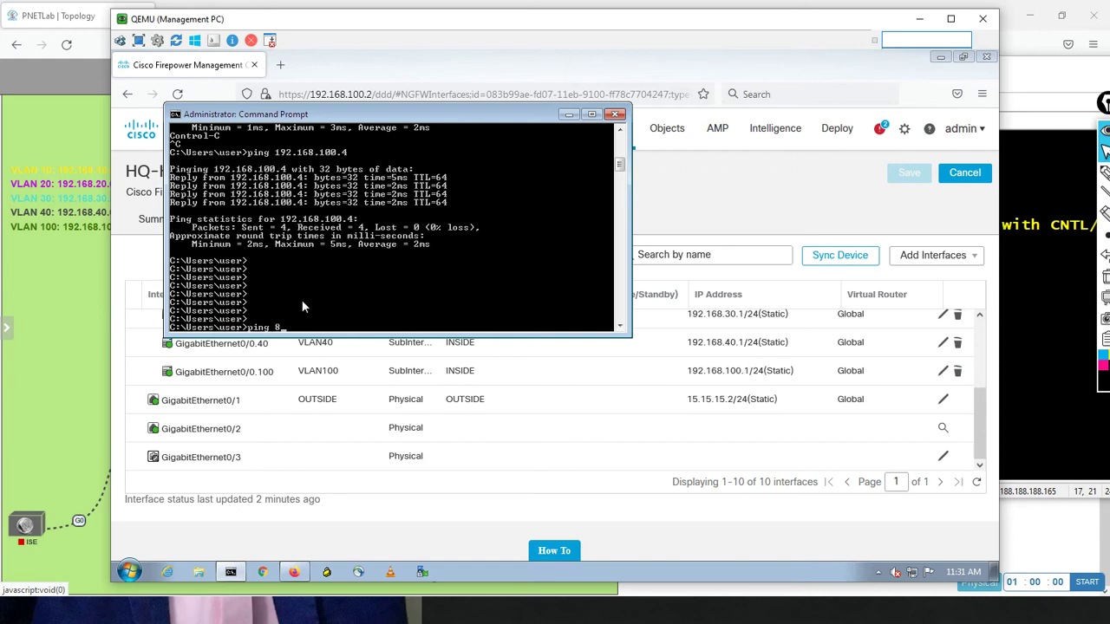
key("Return")
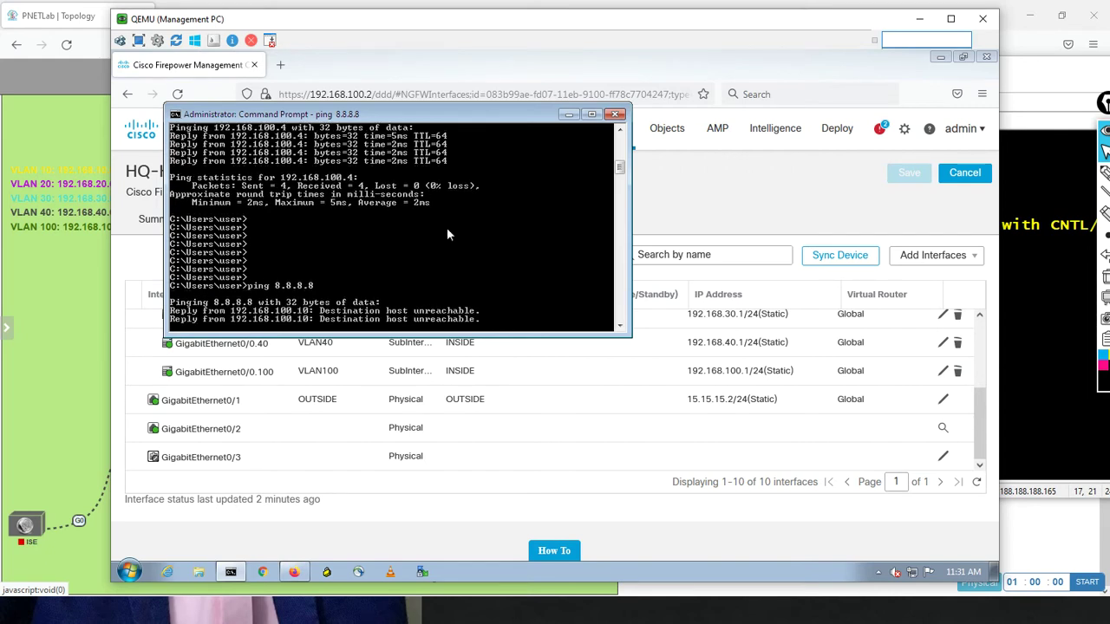
Step: Return to Firepower Management Center and open the Default-Policy access control policy for editing
left_click(713, 204)
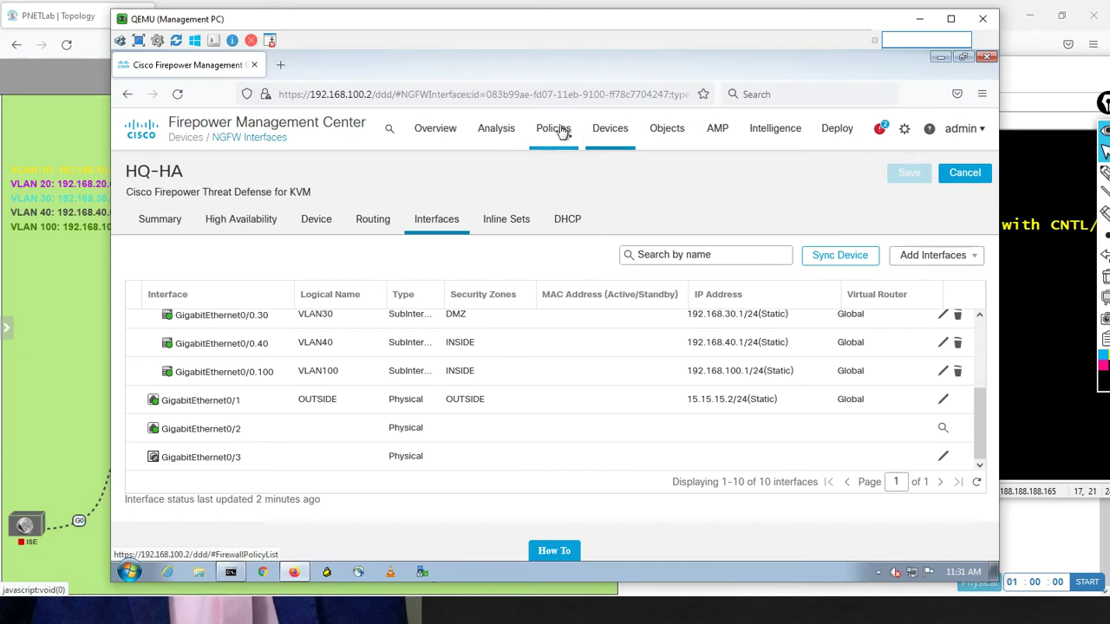
mouse_move(560, 137)
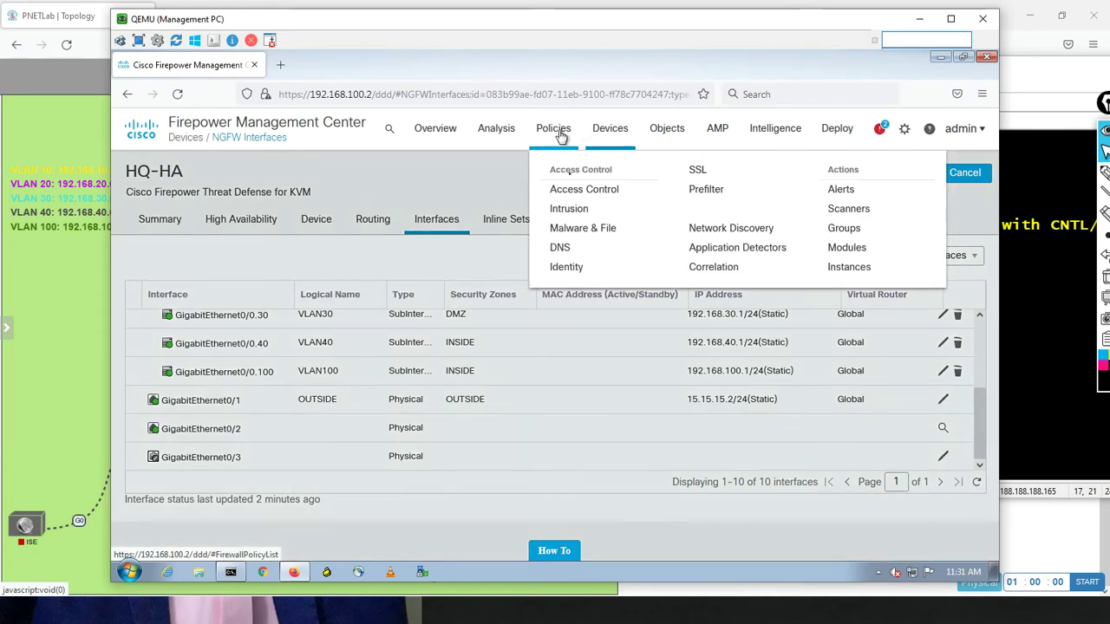
left_click(563, 188)
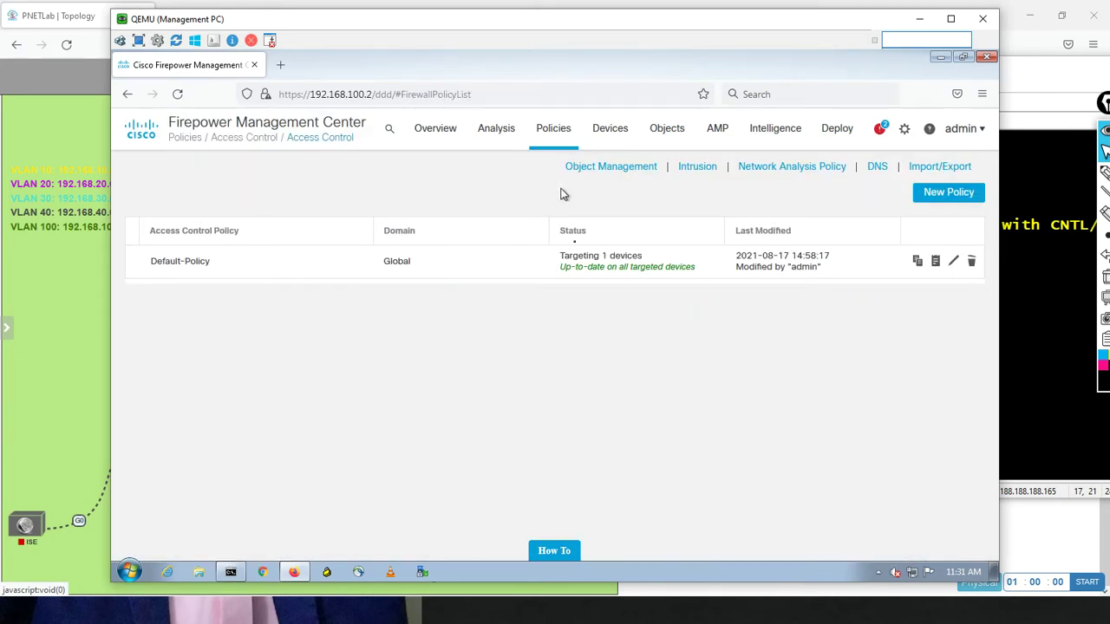
left_click(953, 263)
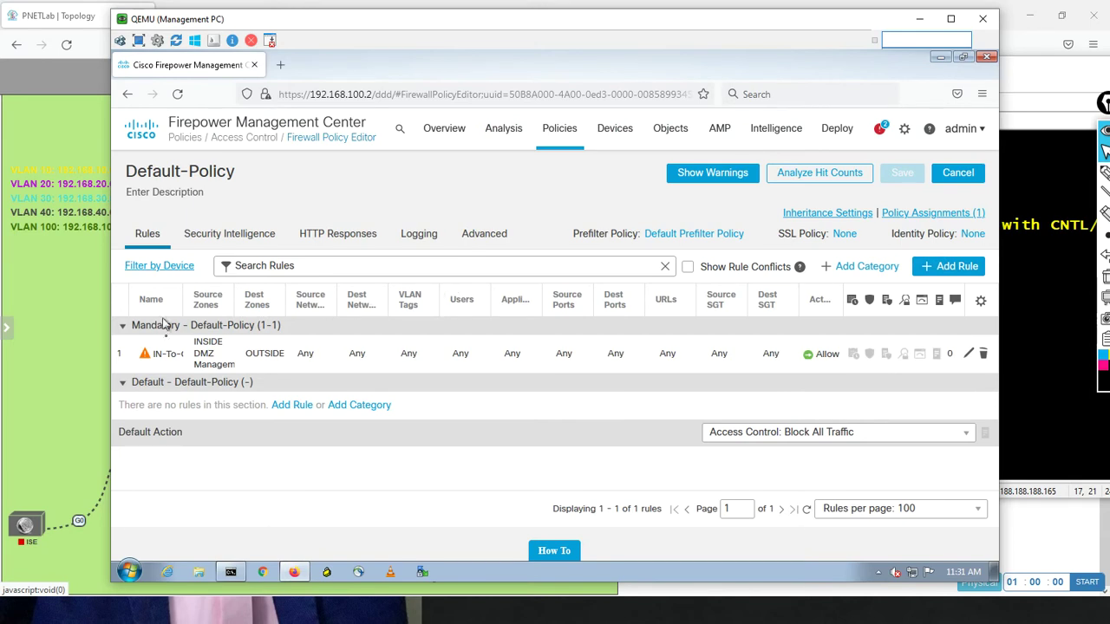
Step: Remove the Management zone from the IN-To-OUT rule's source zones, and save the rule and the policy
mouse_move(146, 358)
left_click(972, 356)
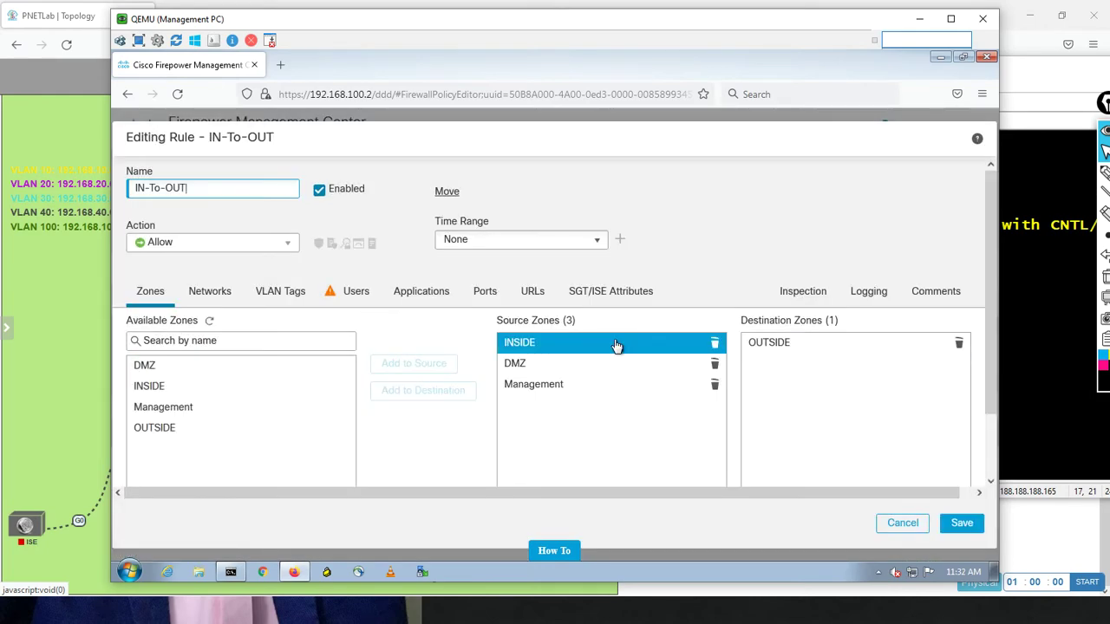
left_click(558, 384)
left_click(715, 386)
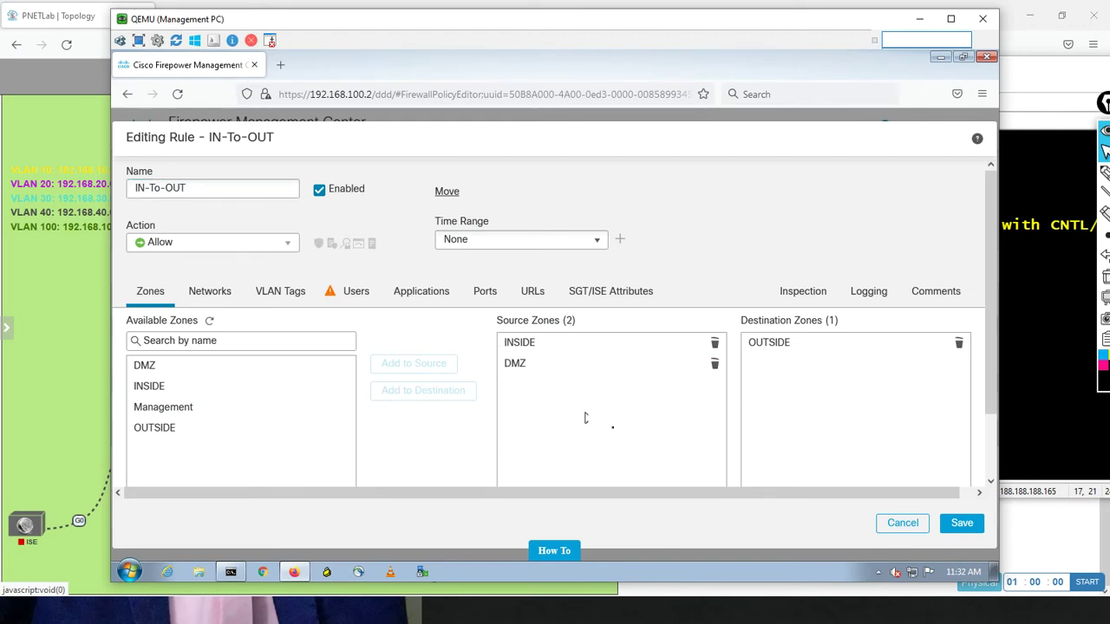
left_click(961, 523)
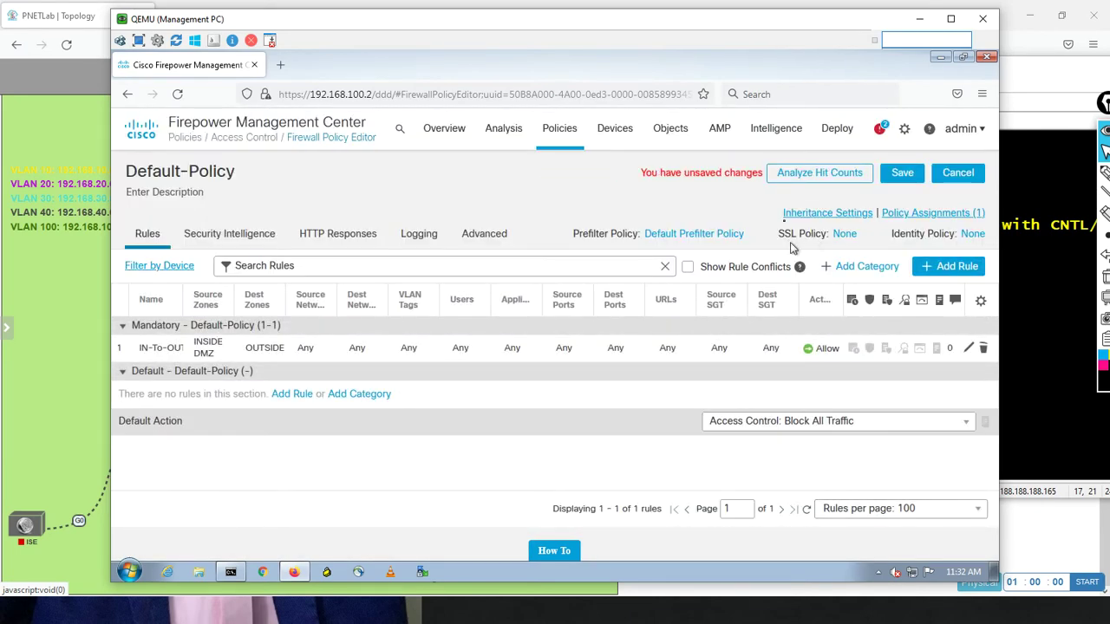
left_click(902, 174)
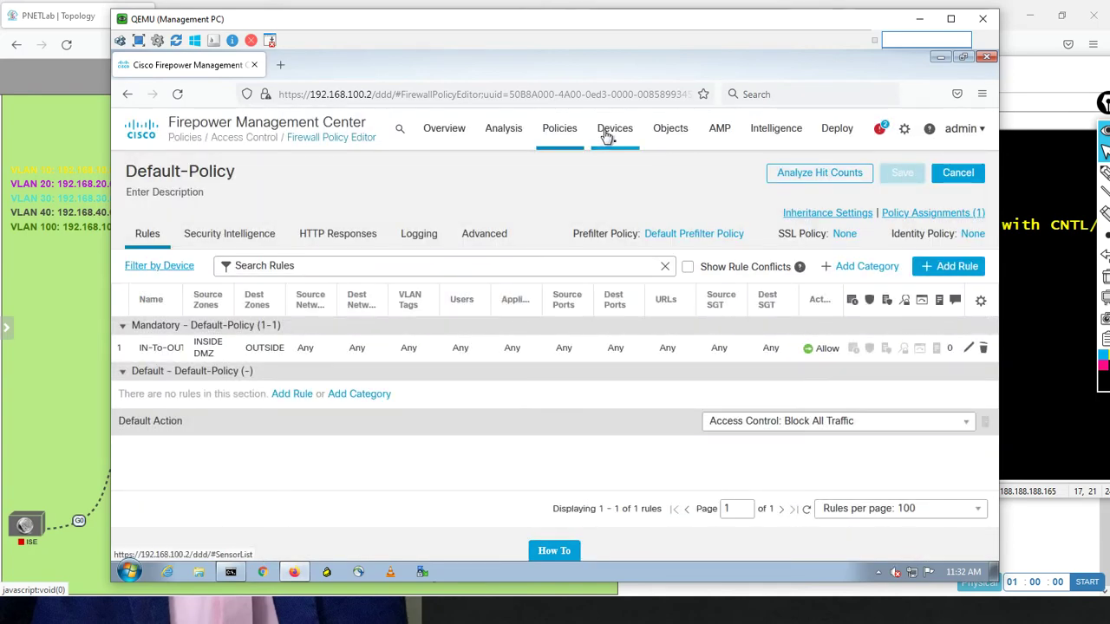
Step: Open the DEFAULT-NAT policy to review its NAT rules
left_click(607, 139)
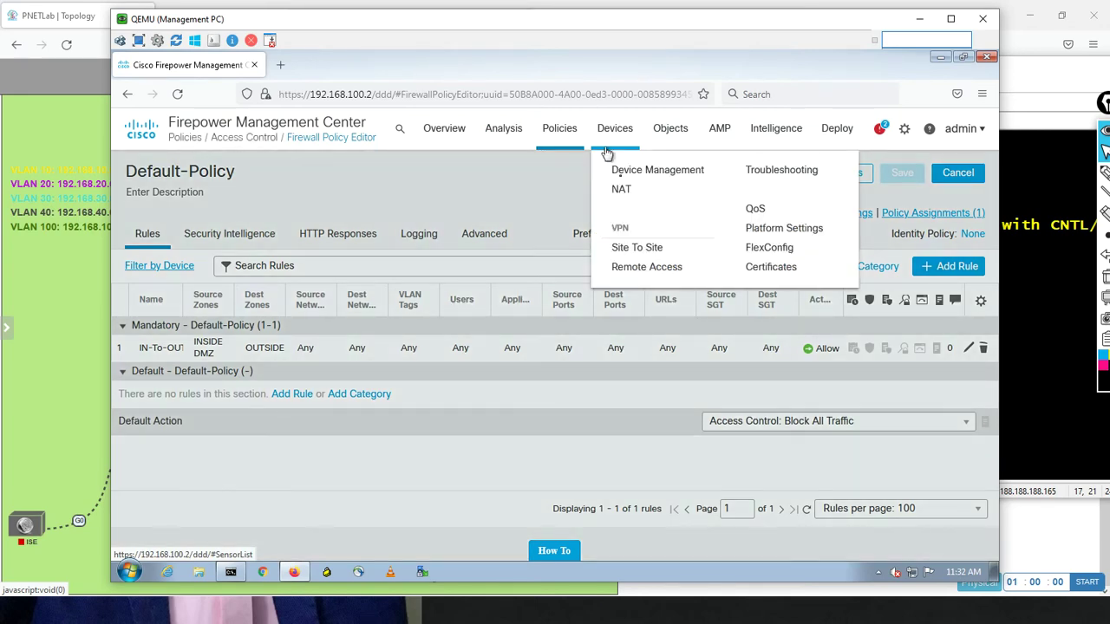
left_click(621, 189)
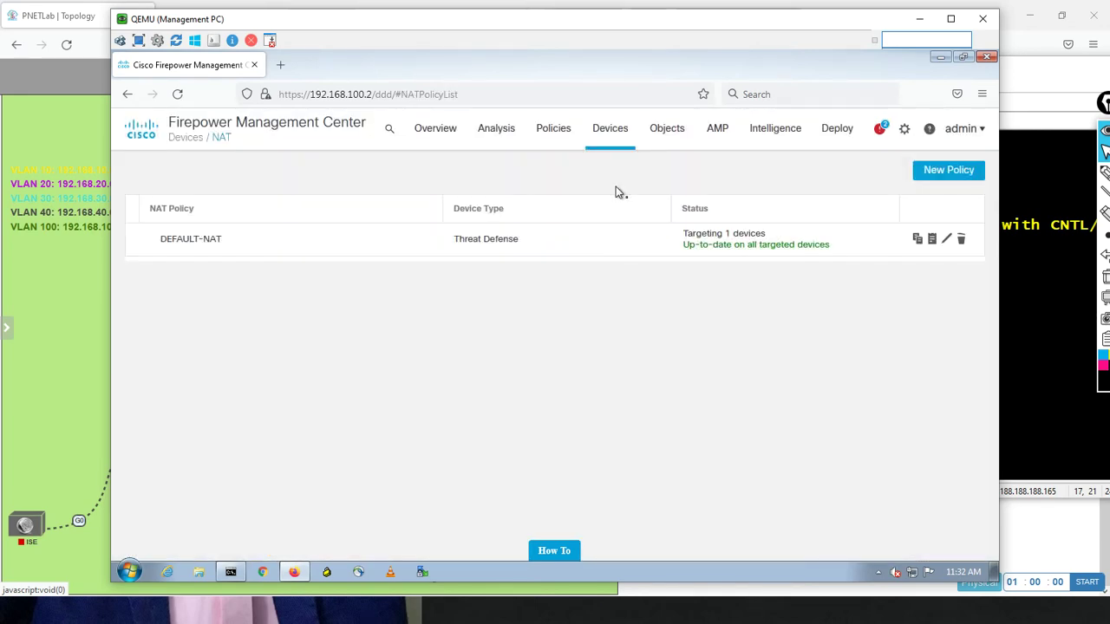
left_click(946, 240)
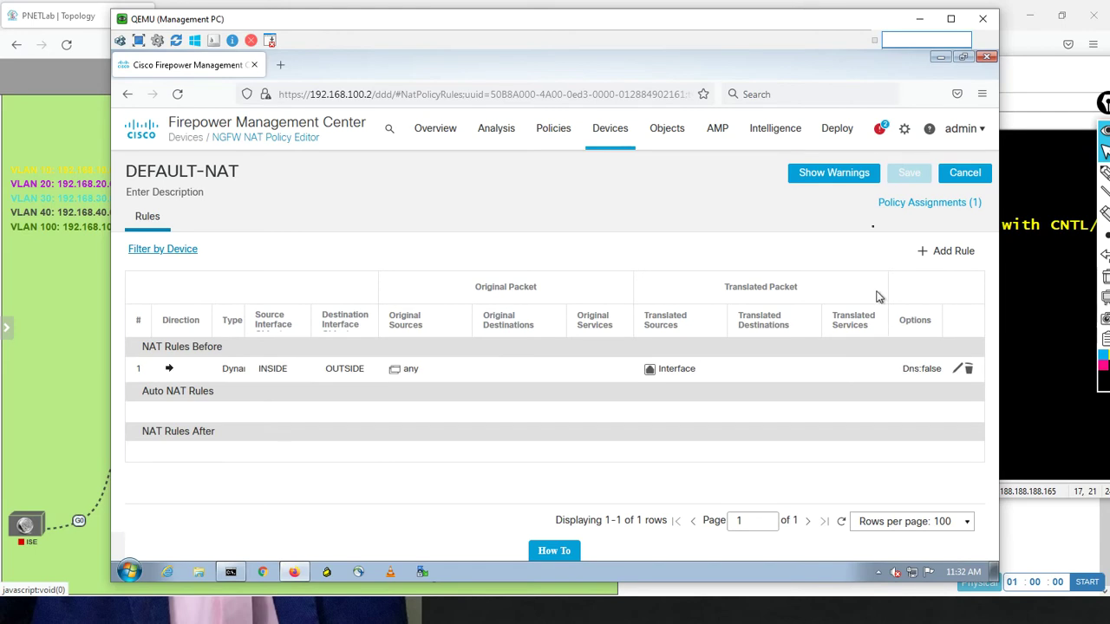
Step: Deploy the pending policy changes to the HQ-HA device and confirm the deployment
mouse_move(833, 139)
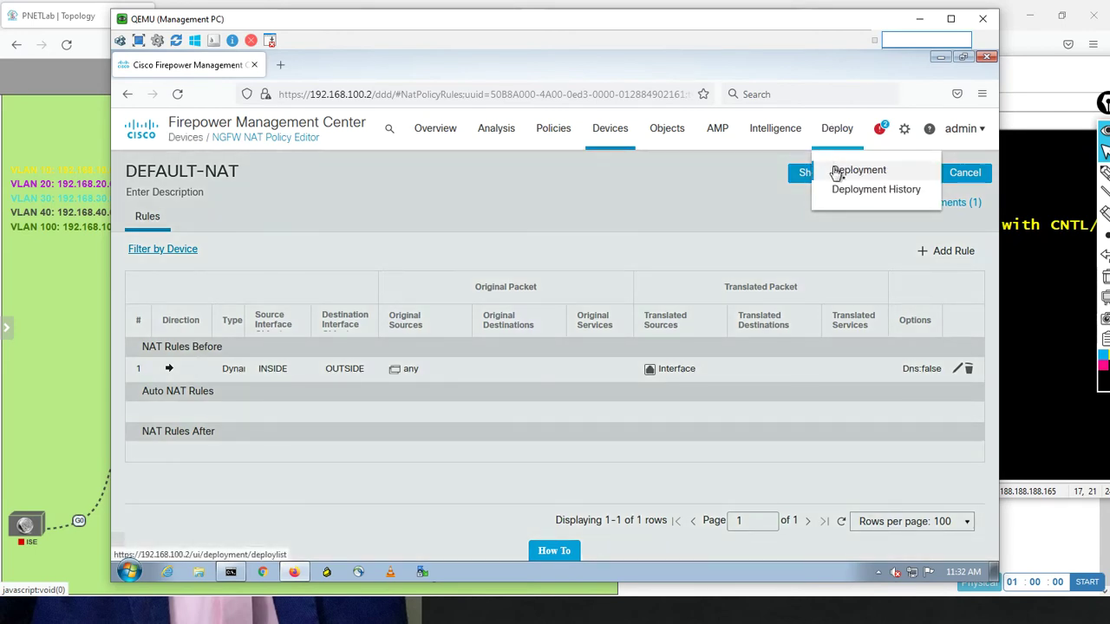
left_click(837, 170)
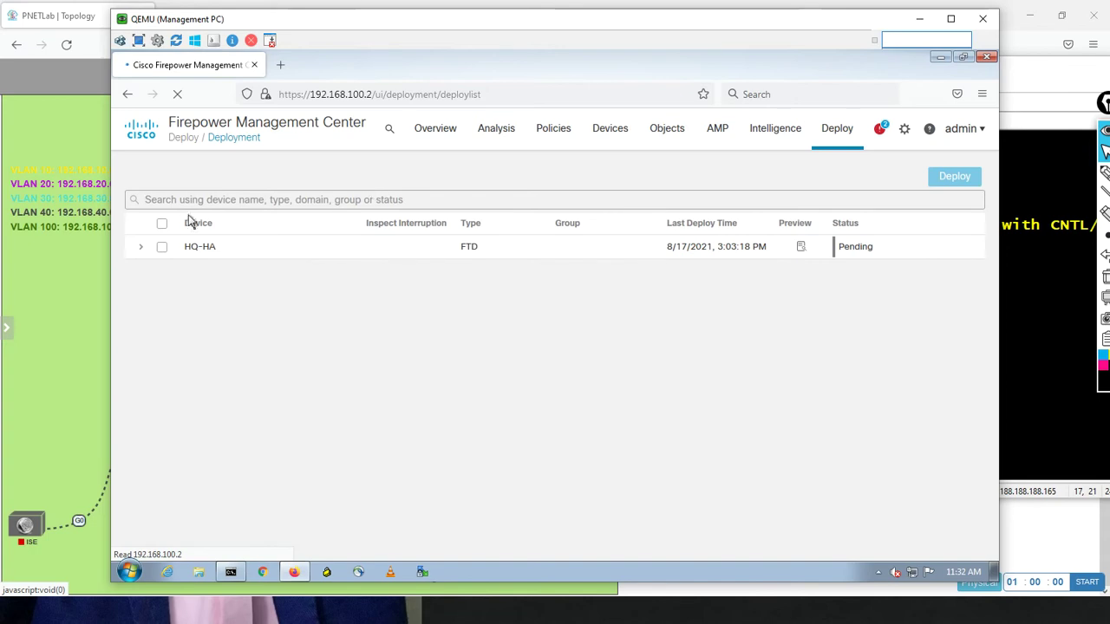
left_click(163, 227)
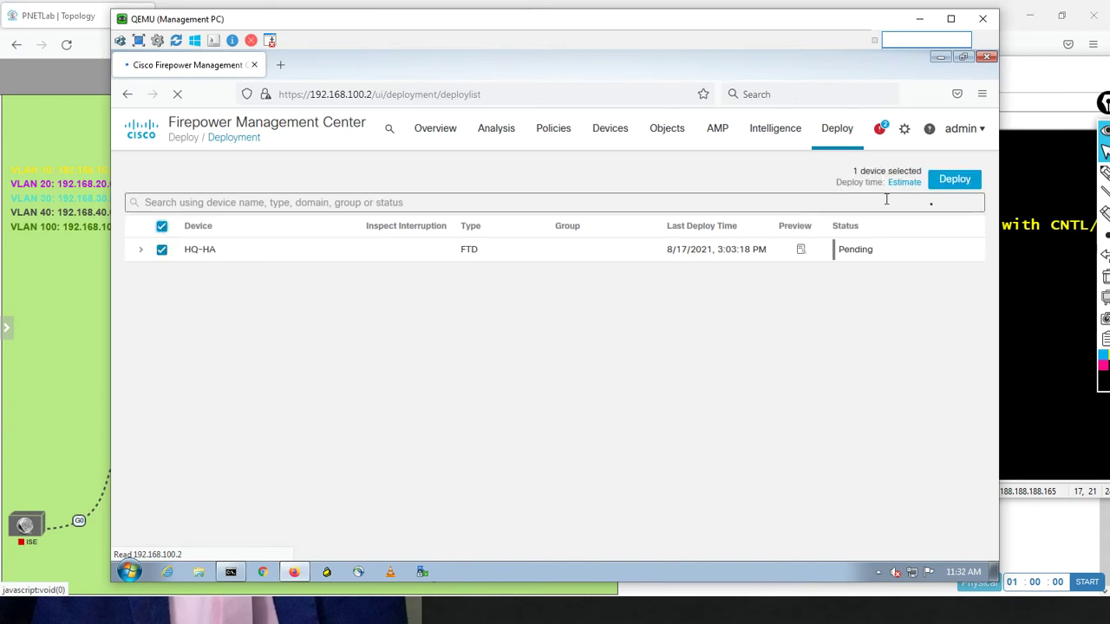
left_click(950, 184)
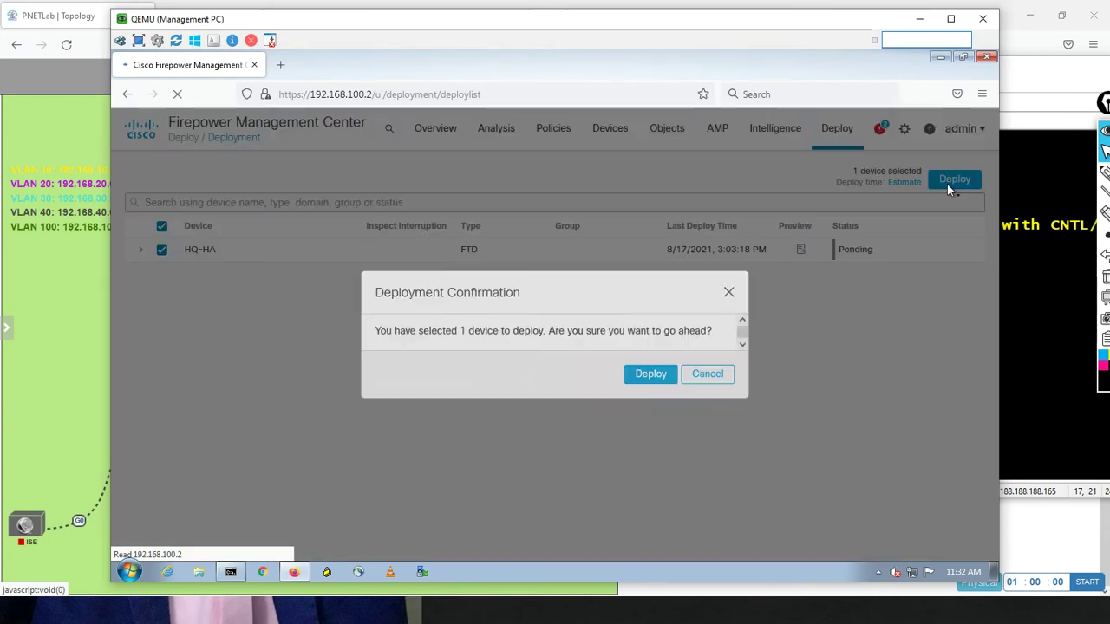
left_click(661, 384)
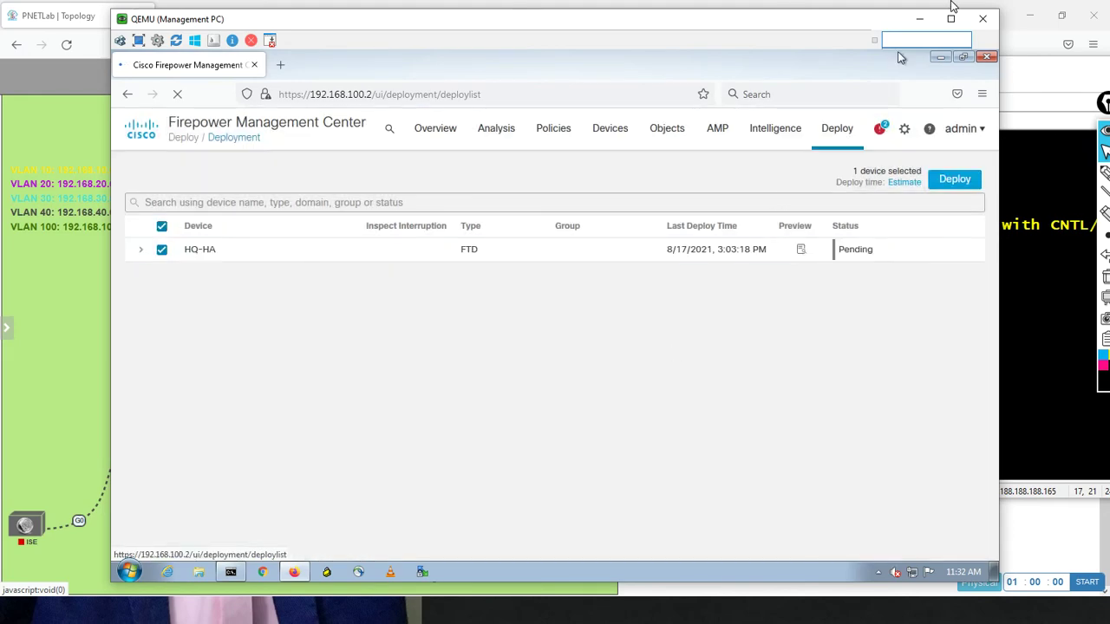
Step: Check the topology and return to the Management PC to repeat the ping to 8.8.8.8 from its Command Prompt
left_click(920, 19)
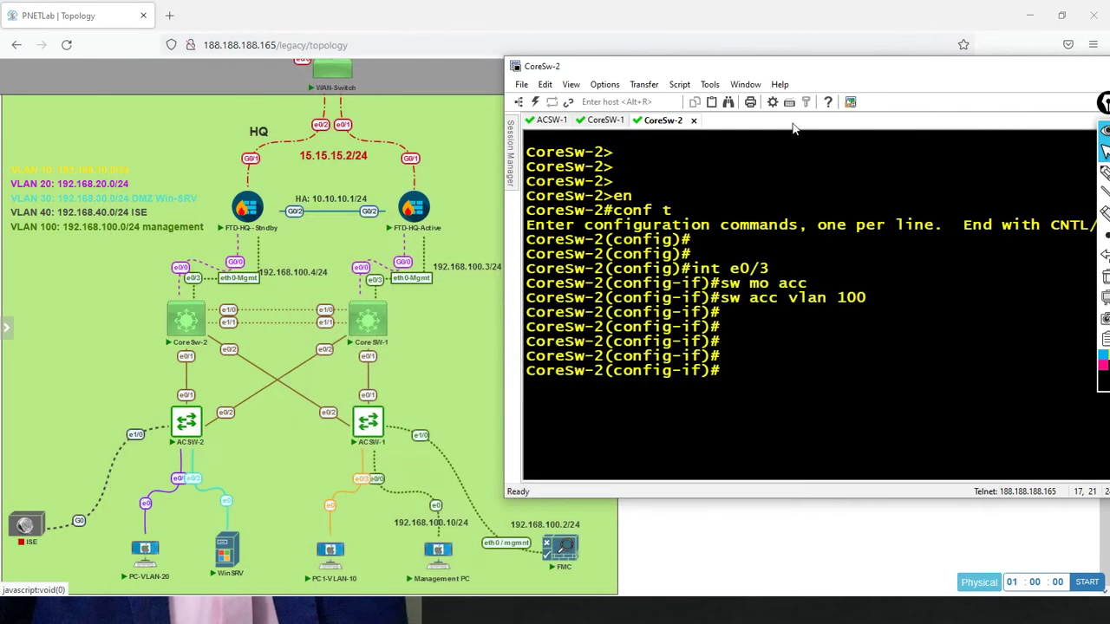
key("alt+Tab")
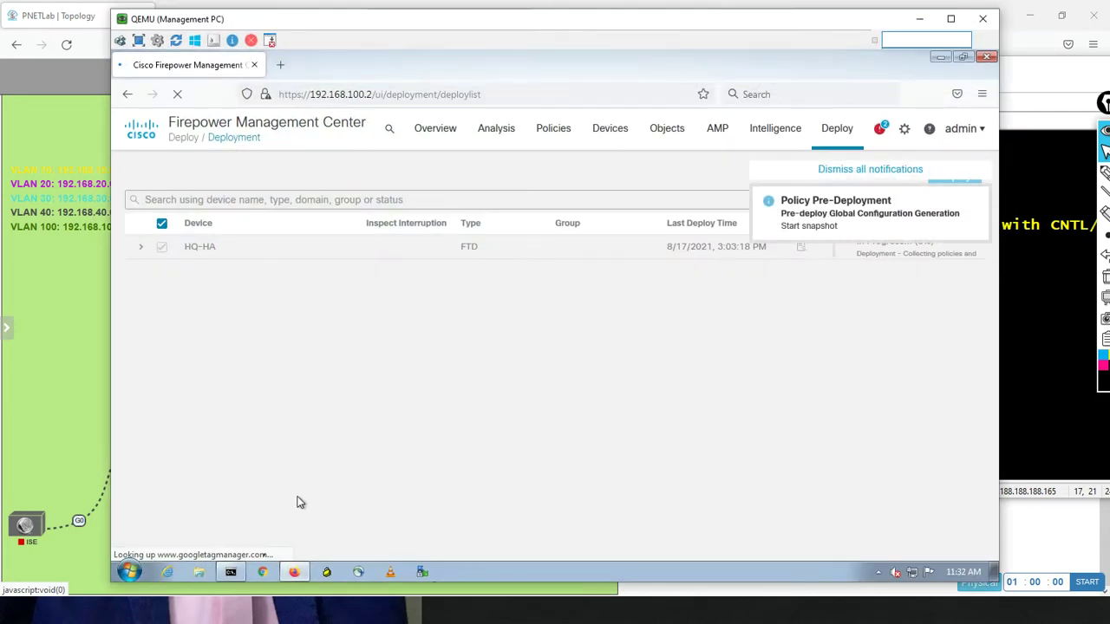
left_click(231, 572)
key("Up")
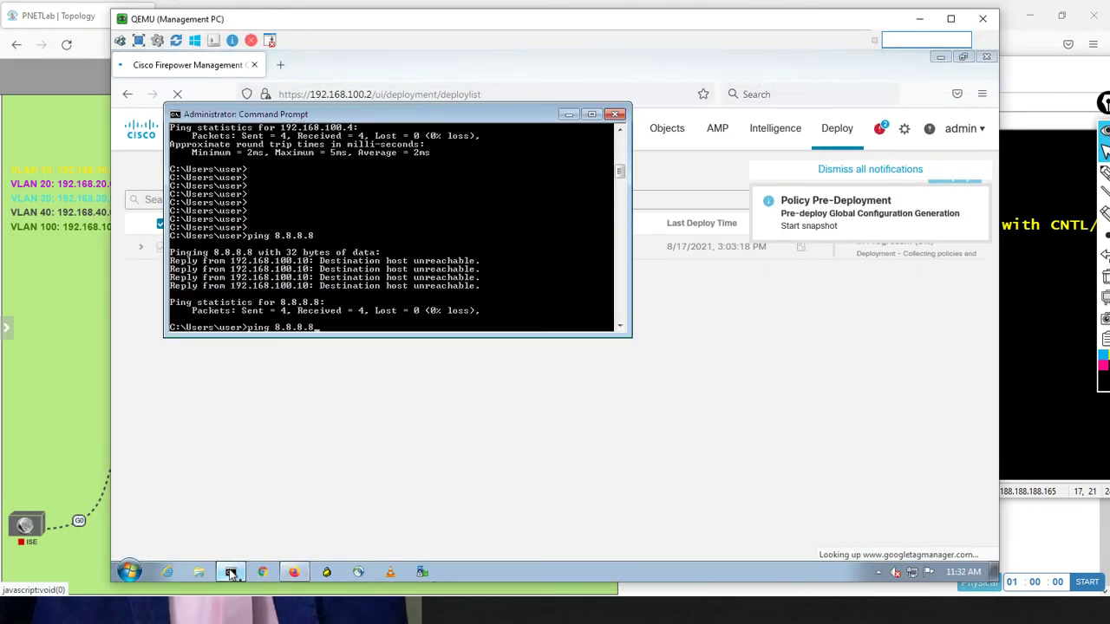
key("Return")
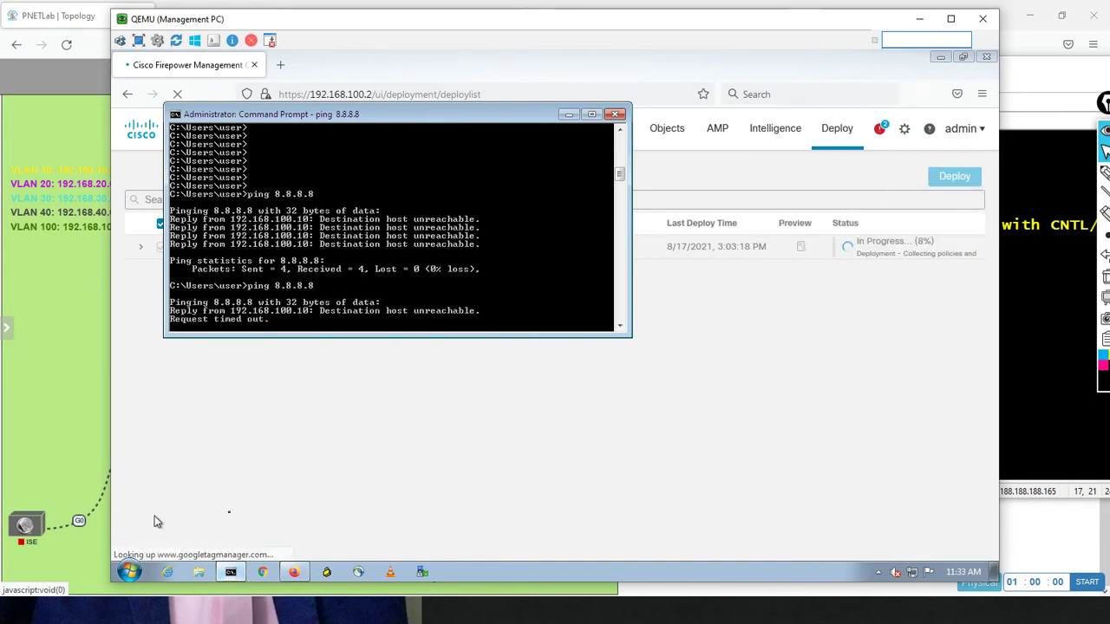
Step: Switch to SecureCRT, leave configuration mode on CoreSw-2 and show the running configuration of interface e0/3
key("alt+Tab")
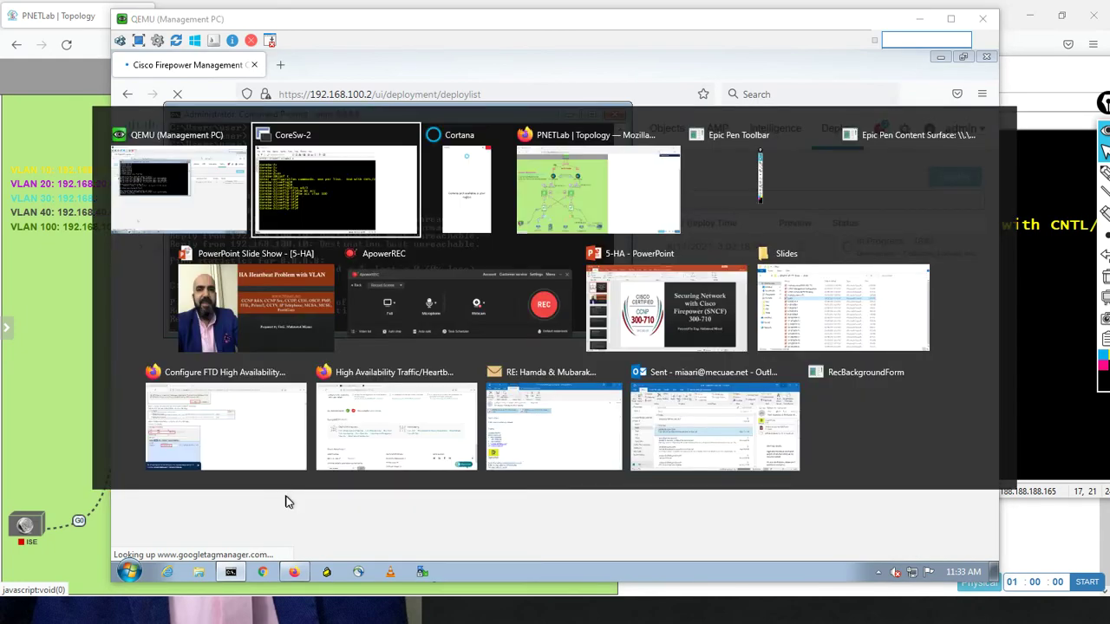
type("end")
key("Return")
key("Return")
key("Return")
key("Return")
key("Return")
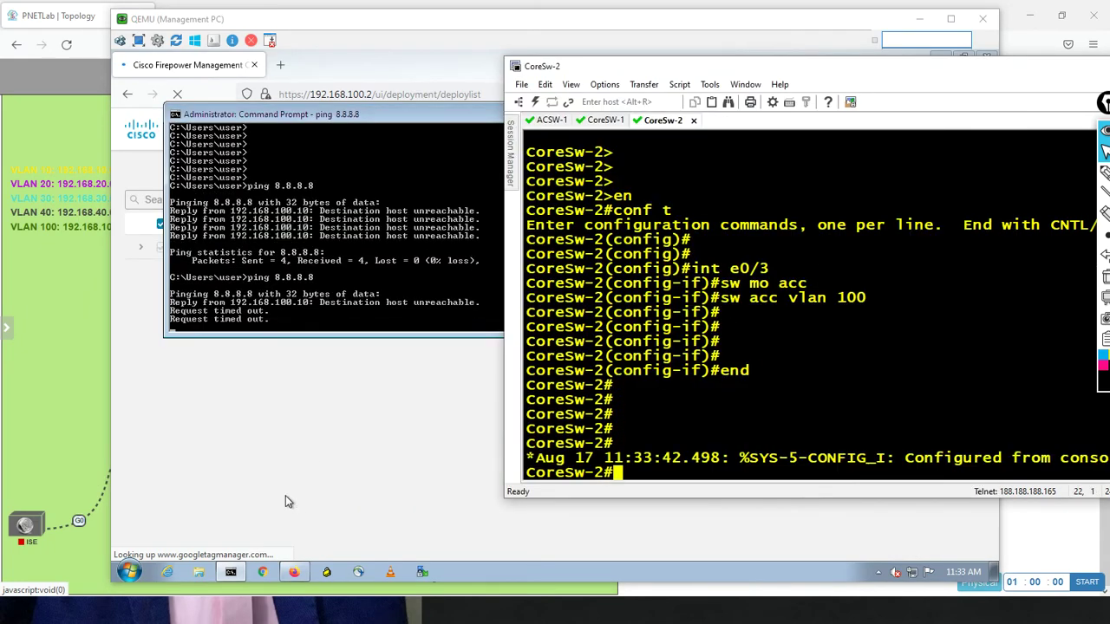
type("sh r")
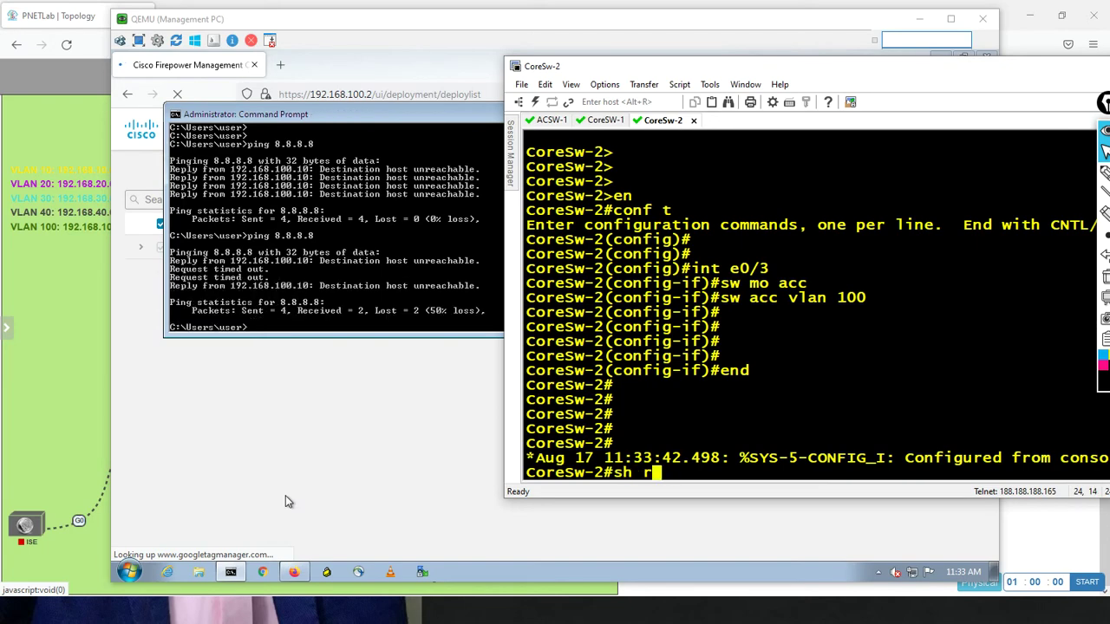
type("un int e0/3")
key("Return")
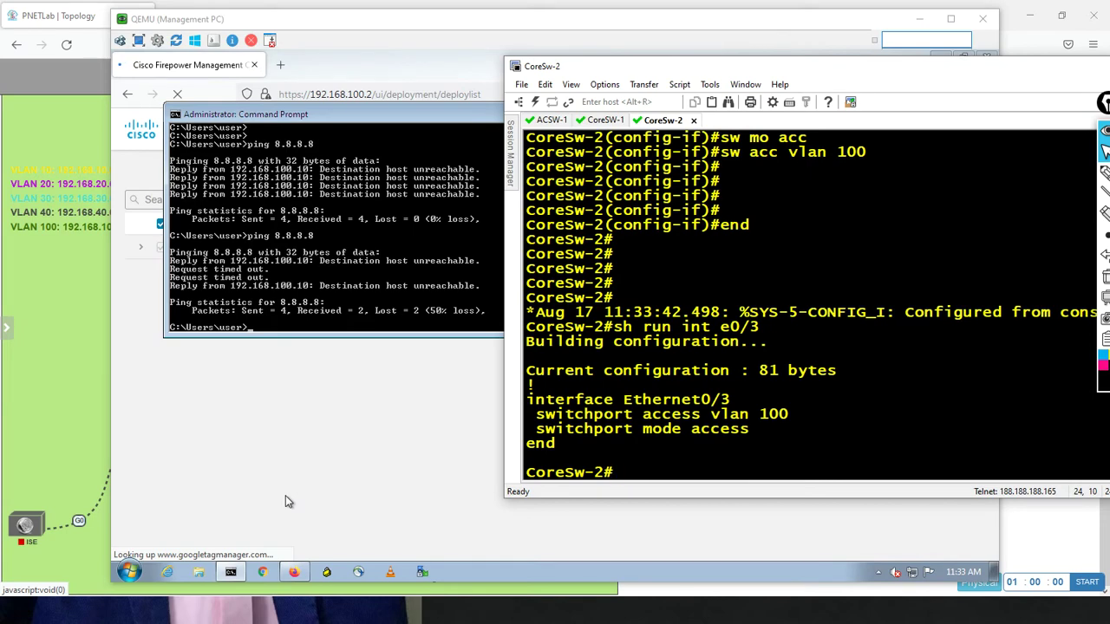
Step: Show the running configuration of interface e0/3 on CoreSW-1
left_click(608, 120)
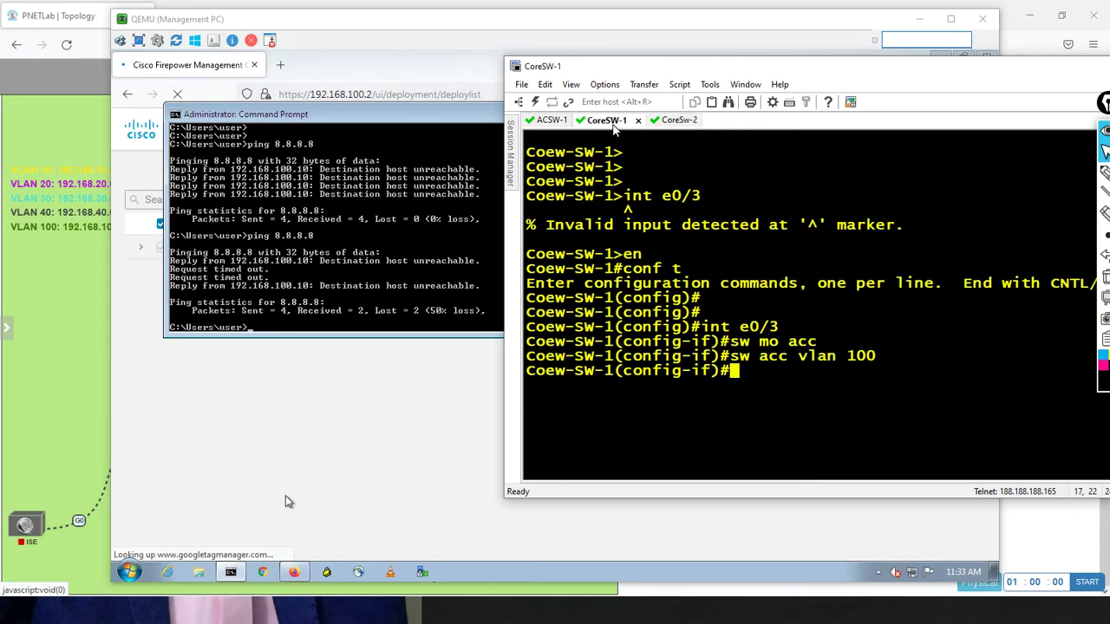
type("do sh run int e0/3")
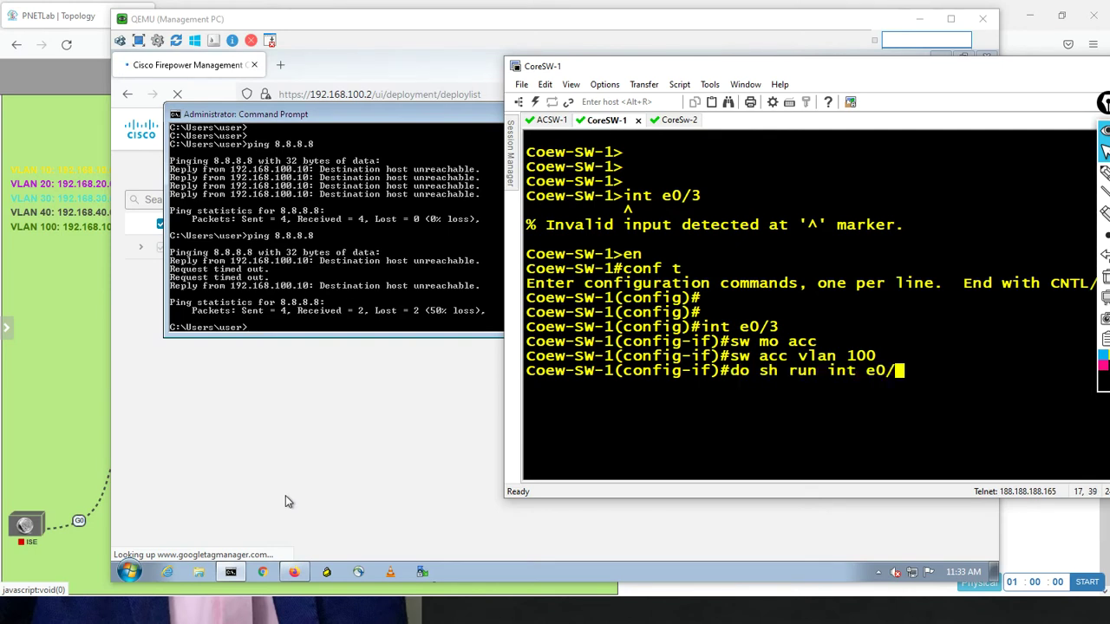
key("Return")
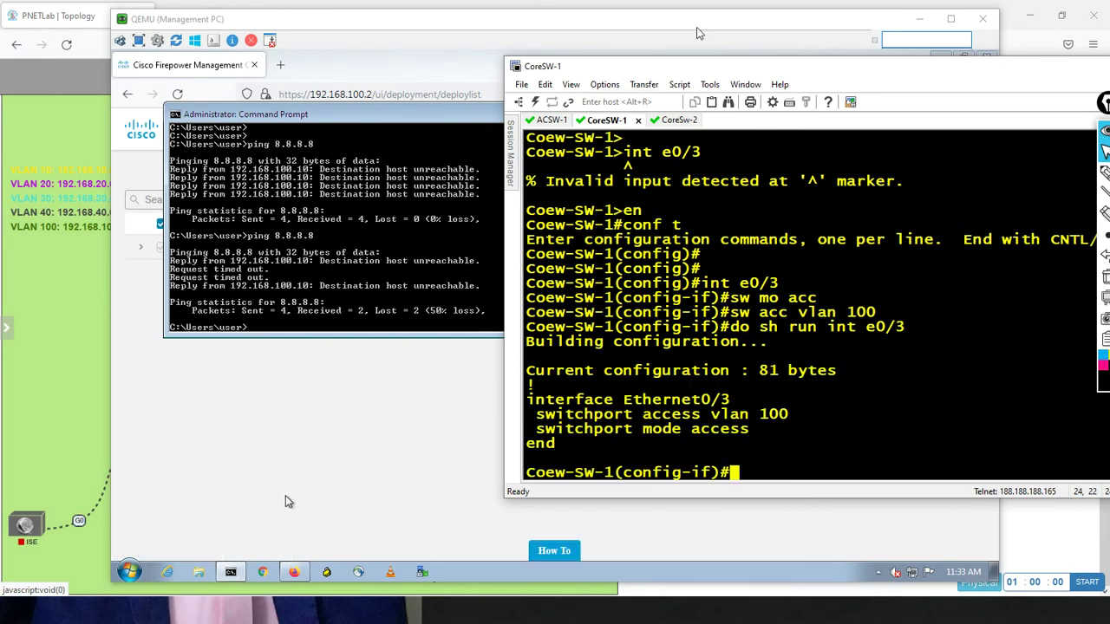
Step: Leave configuration mode on ACSW-1 and show the running configuration of interface e1/0
left_click(551, 121)
key("Return")
key("Return")
key("Return")
type("end")
key("Return")
key("Return")
key("Return")
type("show ru")
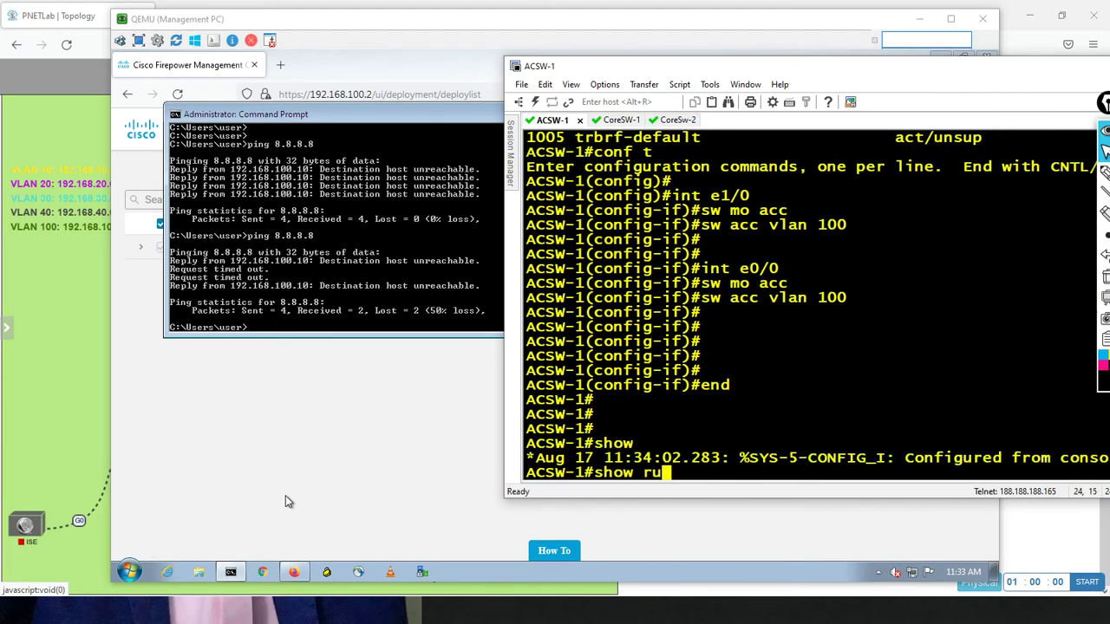
type("n int e01/0")
key("Return")
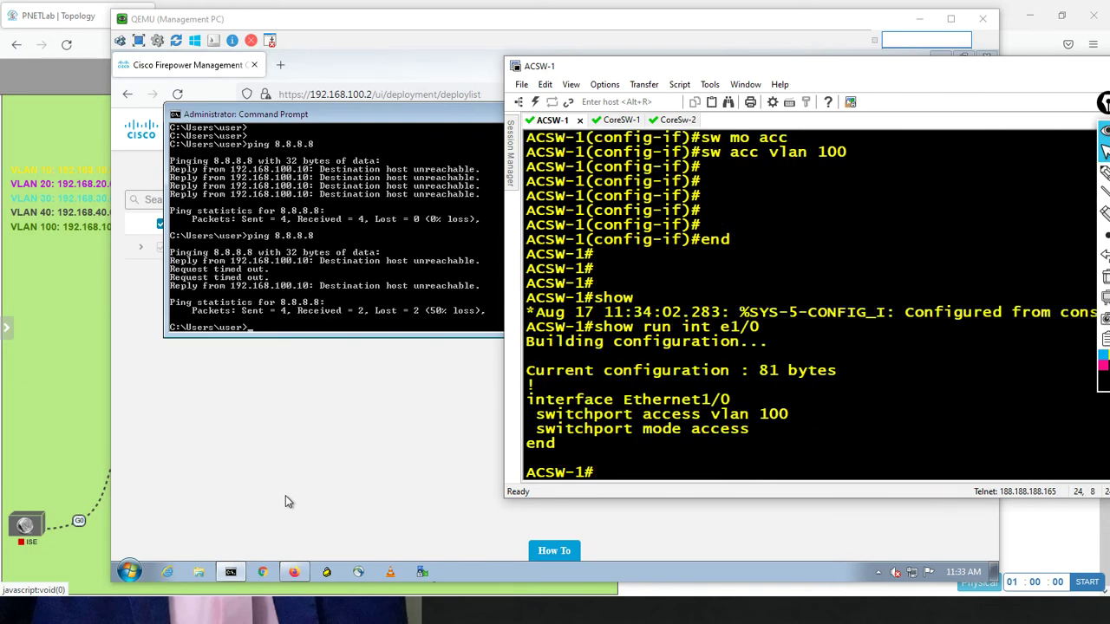
key("Return")
key("Return")
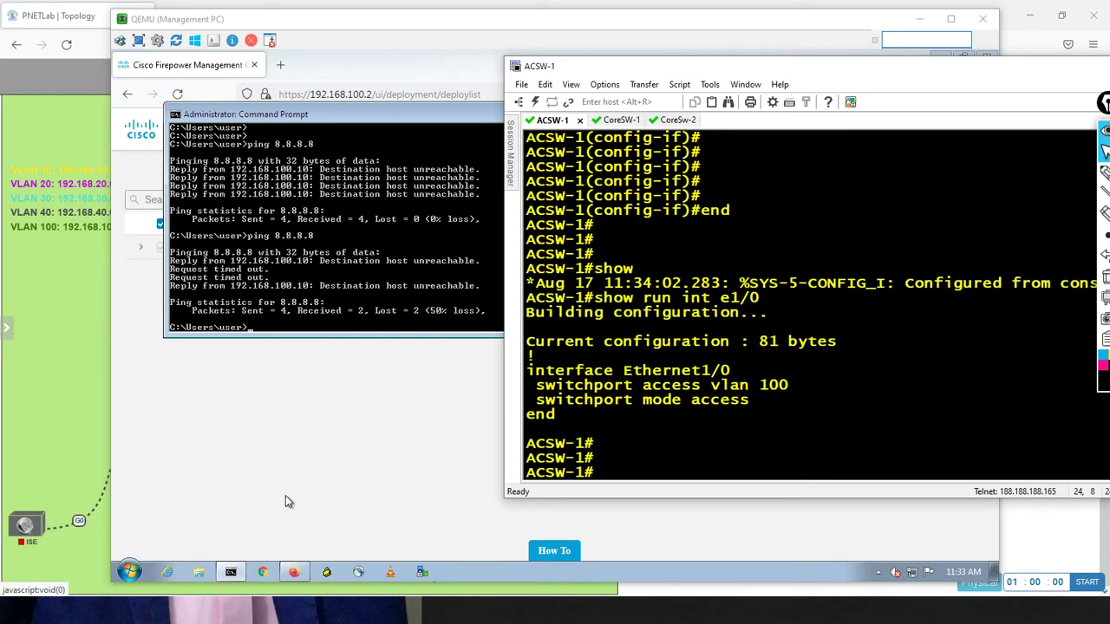
Step: Show the running configuration of interface e0/0 on ACSW-1
key("Up")
key("BackSpace")
key("BackSpace")
key("BackSpace")
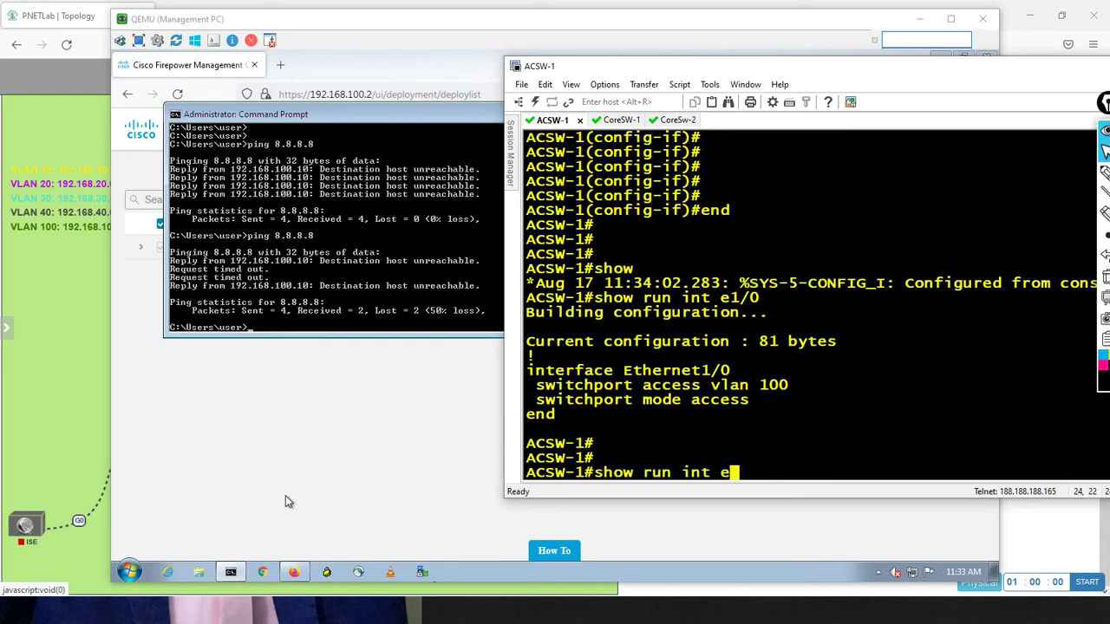
type("0/0")
key("Return")
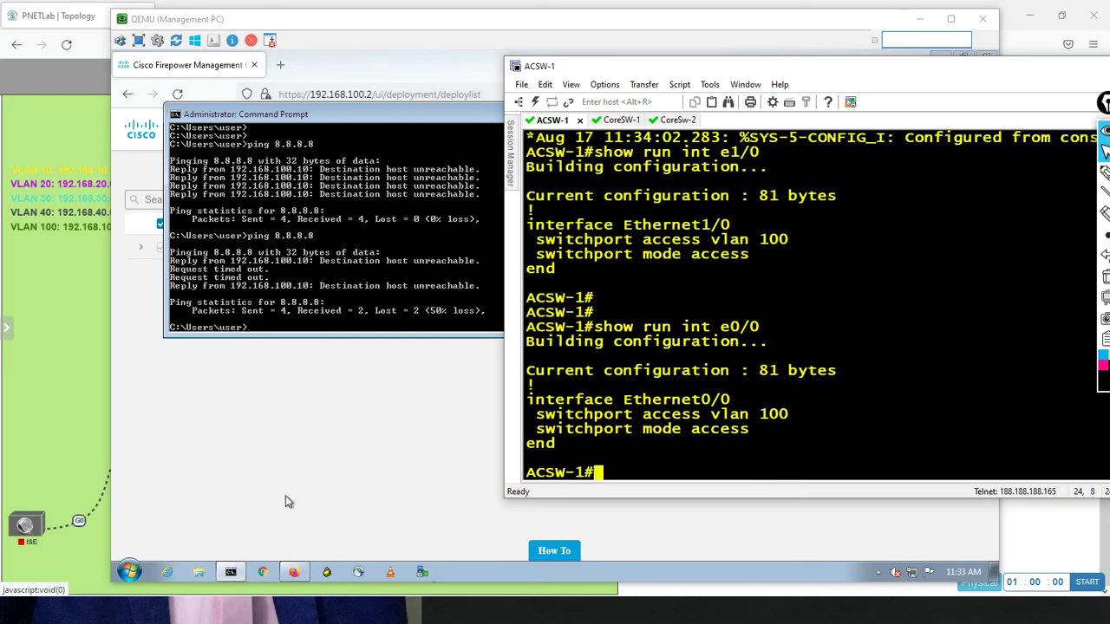
key("Return")
key("Return")
key("Return")
key("Return")
key("Return")
key("Return")
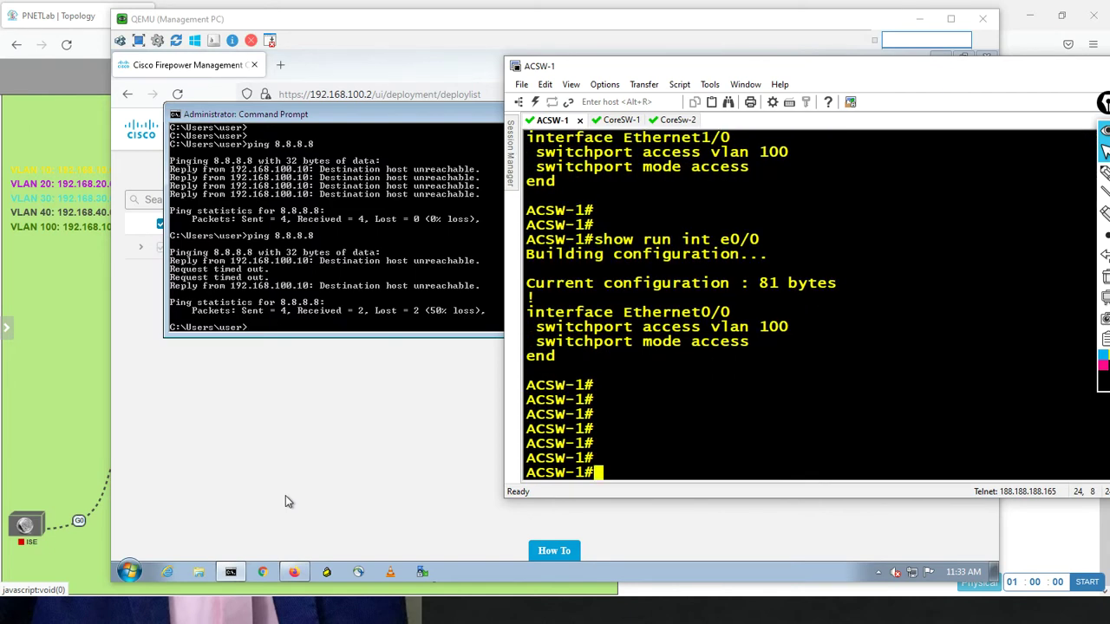
Step: Return to the CoreSW-1 session and show the running configuration of its interface e0/0
left_click(621, 122)
type("do sh run ")
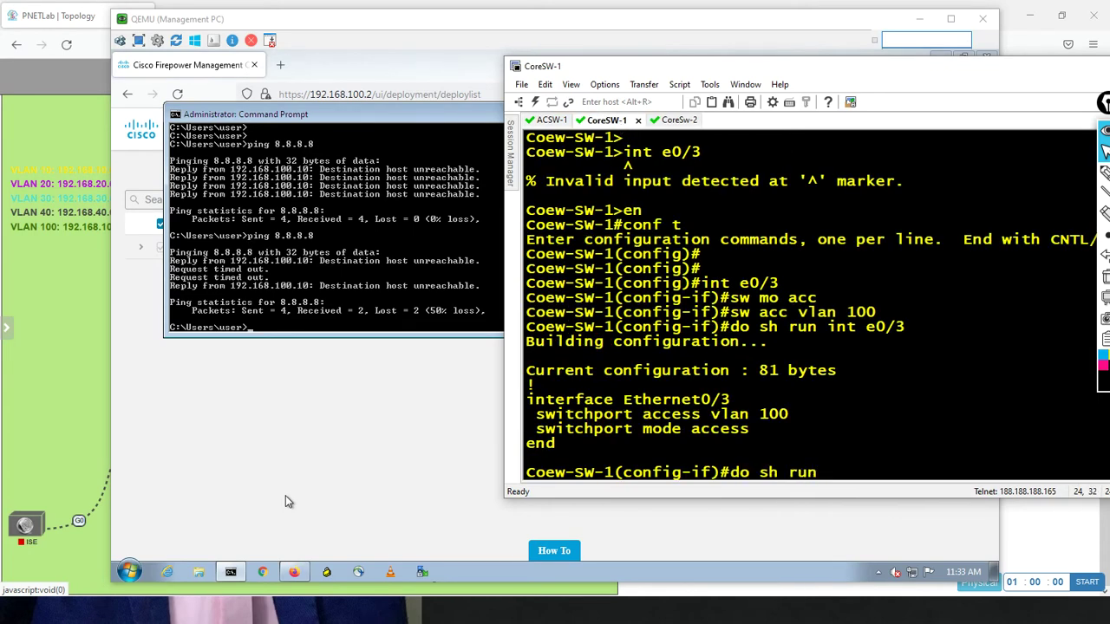
type("int e0/0")
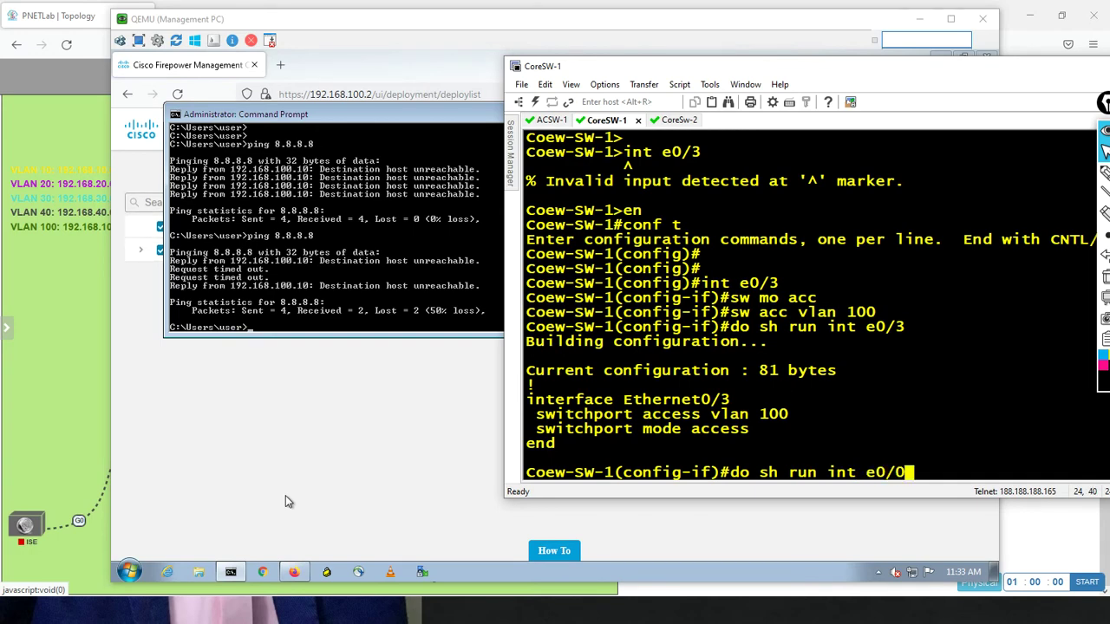
key("Return")
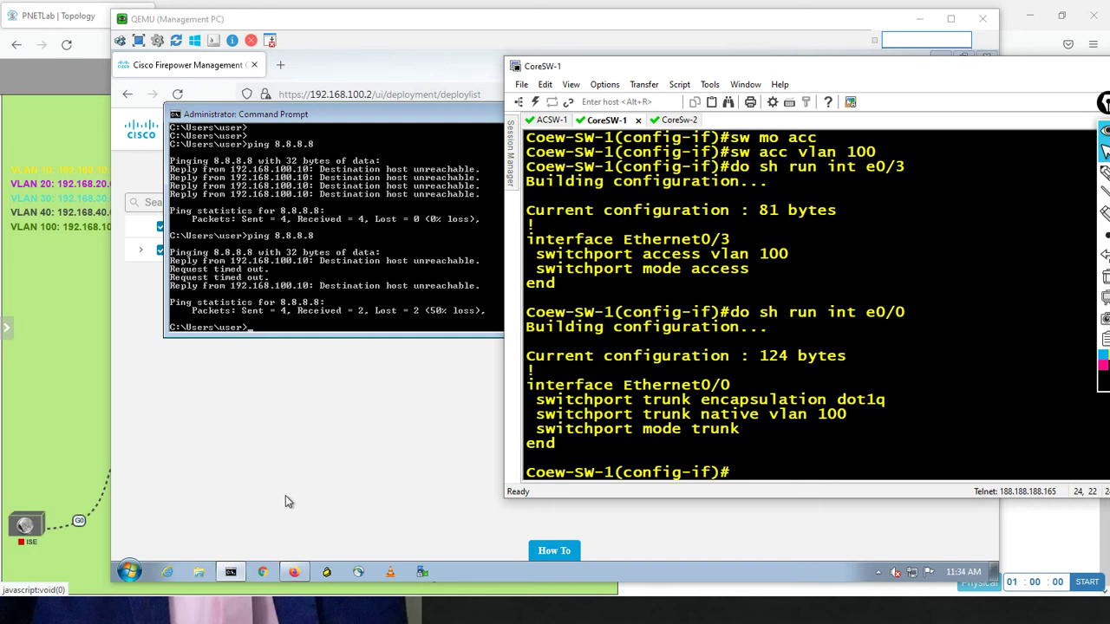
type("end")
key("BackSpace")
key("BackSpace")
key("BackSpace")
type("no")
key("BackSpace")
key("BackSpace")
Step: Remove the trunk native VLAN 100 setting from interface e0/0 on CoreSW-1
type("int e0/0")
key("Return")
type("no")
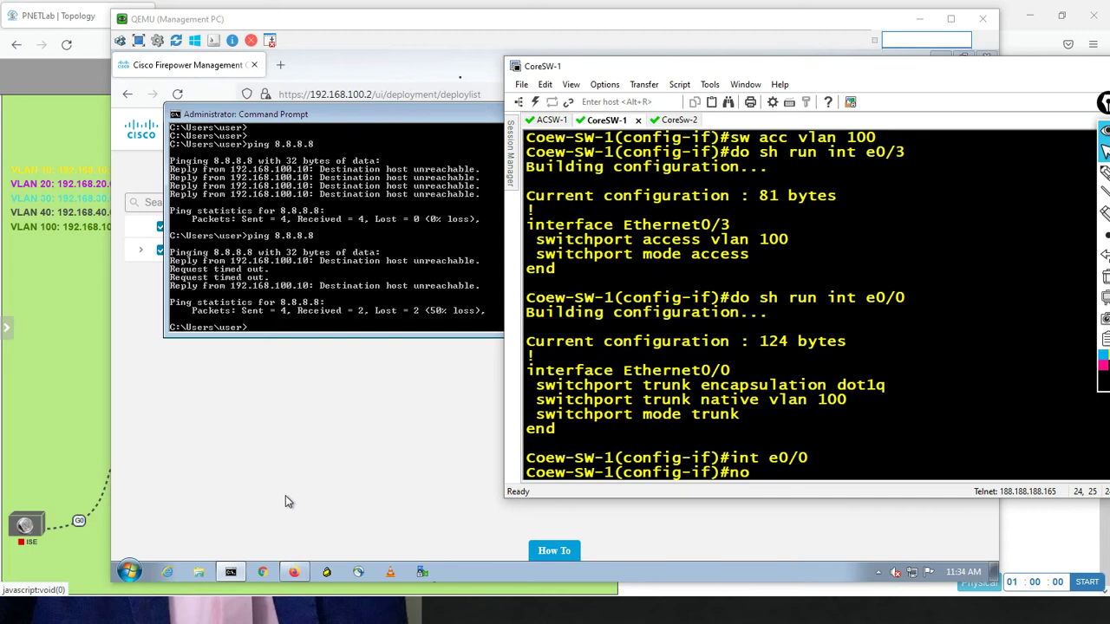
left_click_drag(537, 401, 846, 403)
right_click(846, 404)
key("Return")
key("Return")
key("Return")
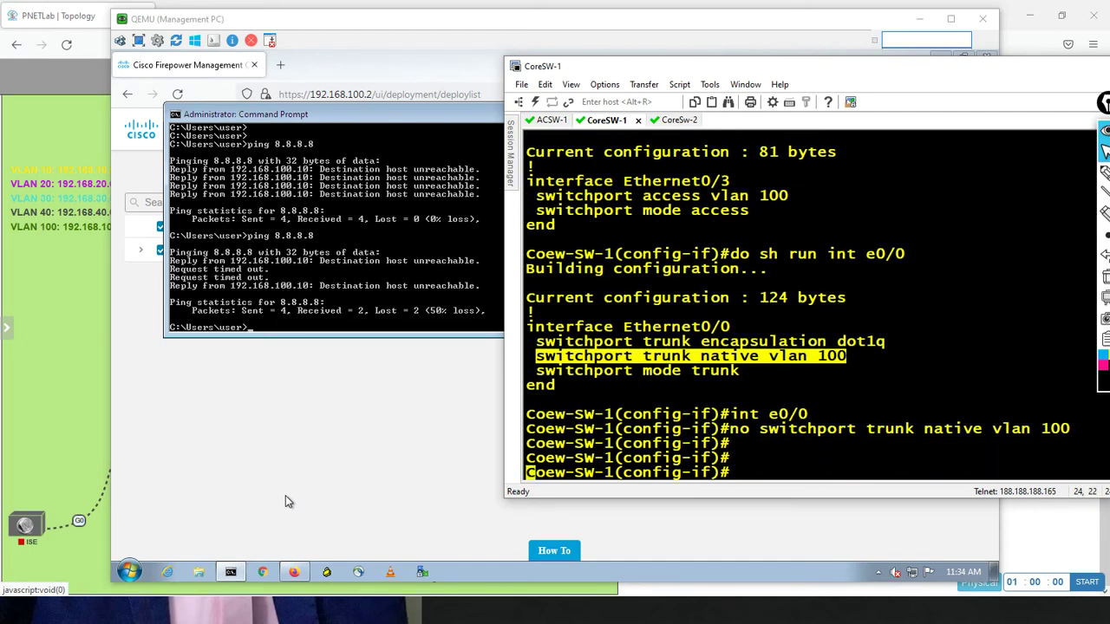
key("Return")
key("Return")
key("Return")
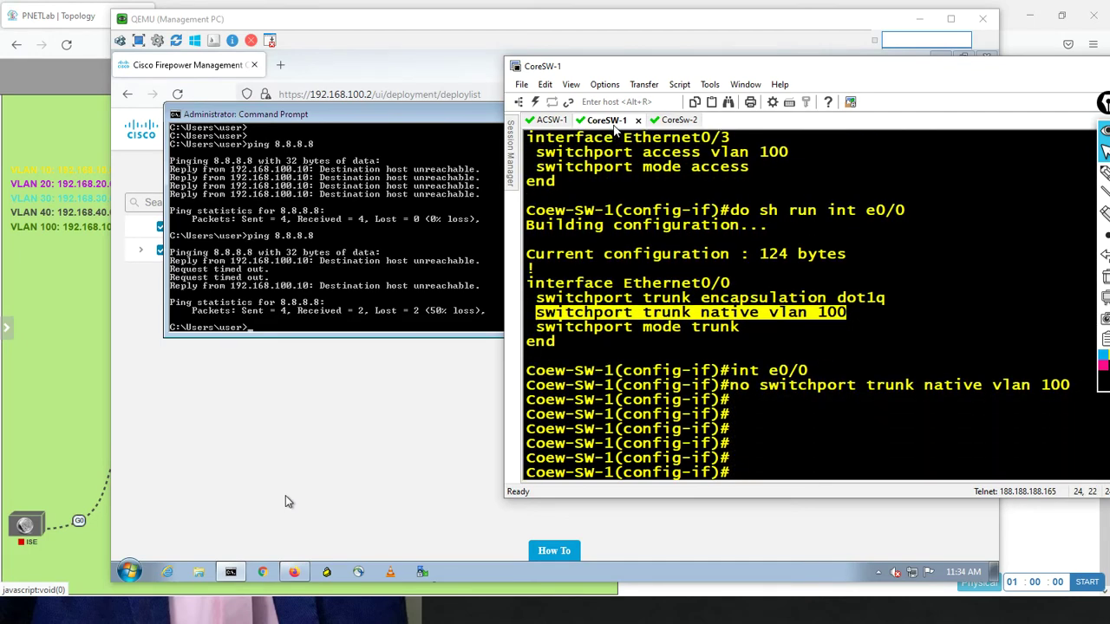
Step: Enter configuration mode on CoreSw-2 and show the running configuration of interface e0/0
left_click(666, 121)
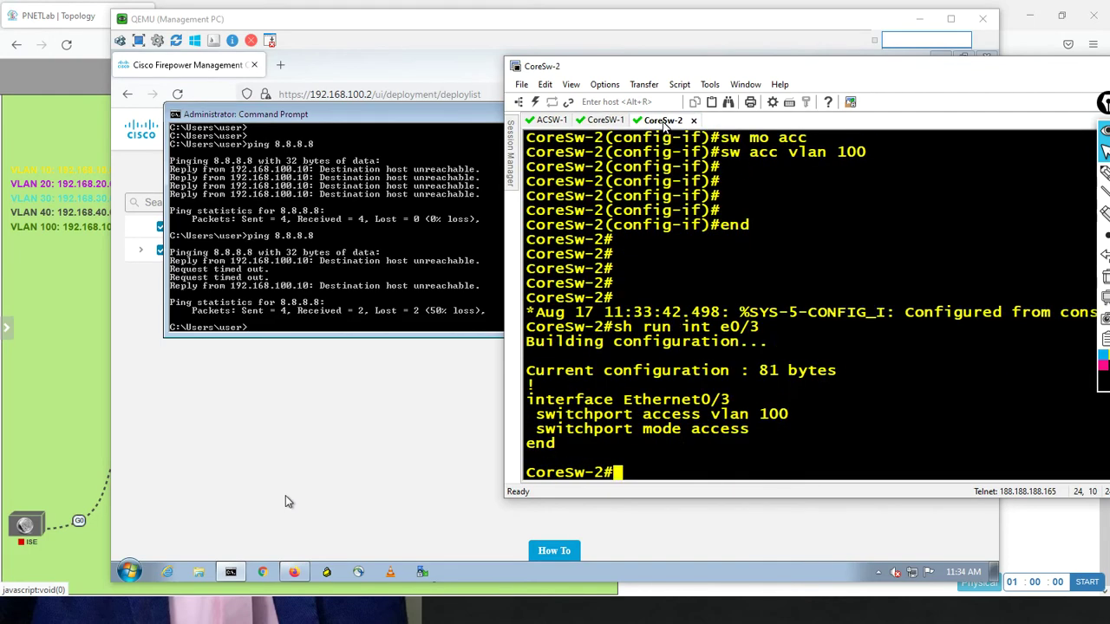
type("conf t")
key("Return")
key("Return")
key("Return")
type("do sh ru")
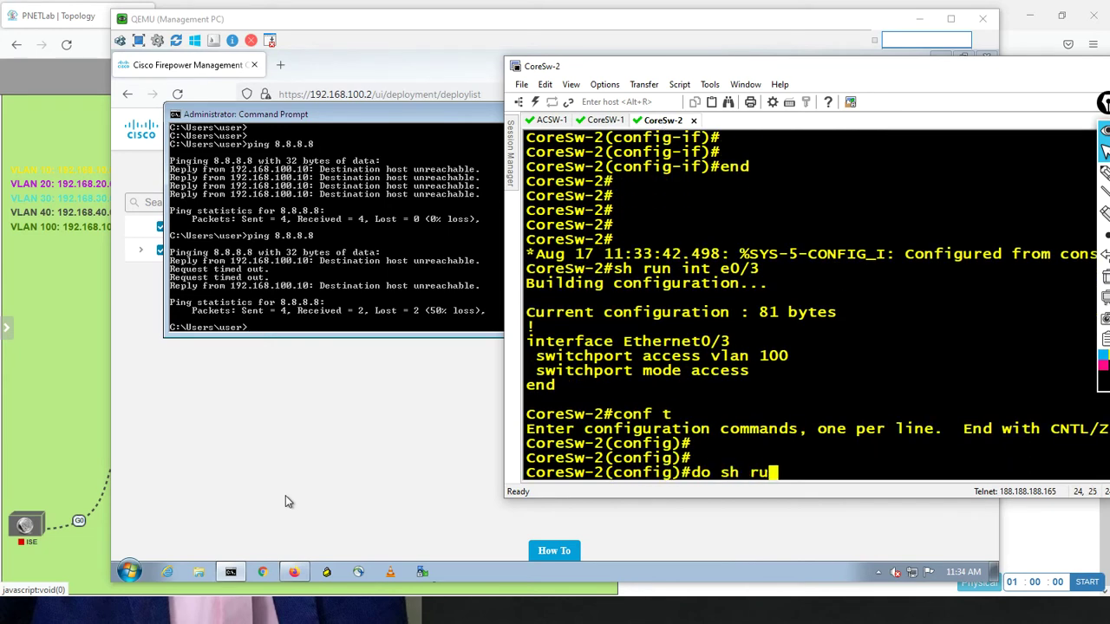
type("n int e0/0")
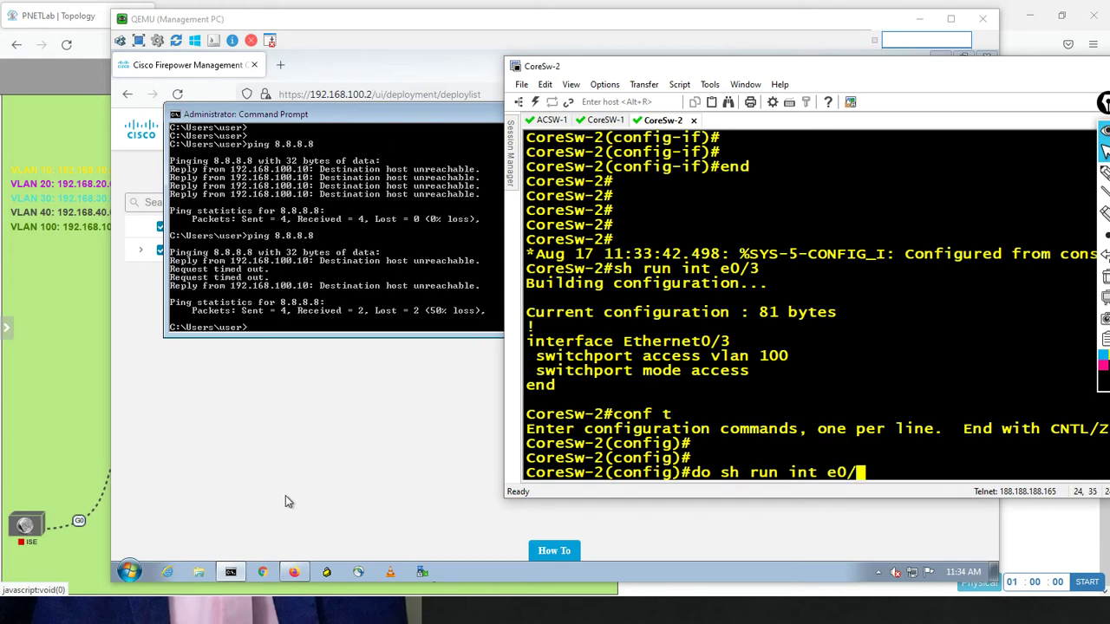
key("Return")
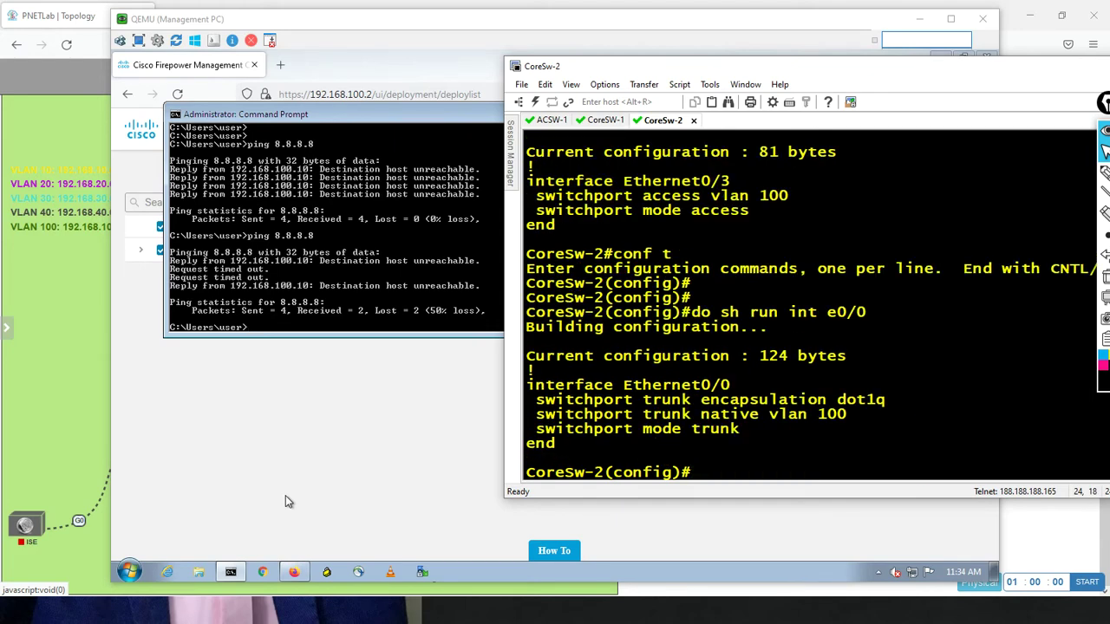
Step: Remove the trunk native VLAN 100 setting from interface e0/0 on CoreSw-2 and leave configuration mode
type("int e0/0")
key("Return")
type("no")
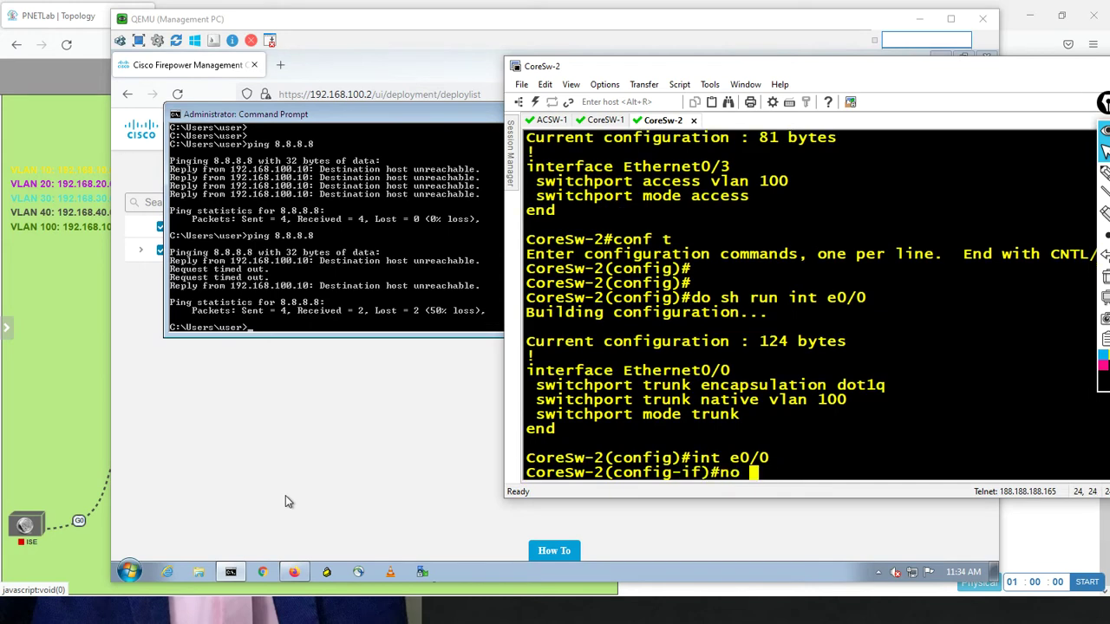
left_click_drag(535, 400, 856, 408)
right_click(833, 405)
key("Return")
key("Return")
key("Return")
key("Return")
key("Return")
key("Return")
key("Return")
key("Return")
key("Return")
key("Return")
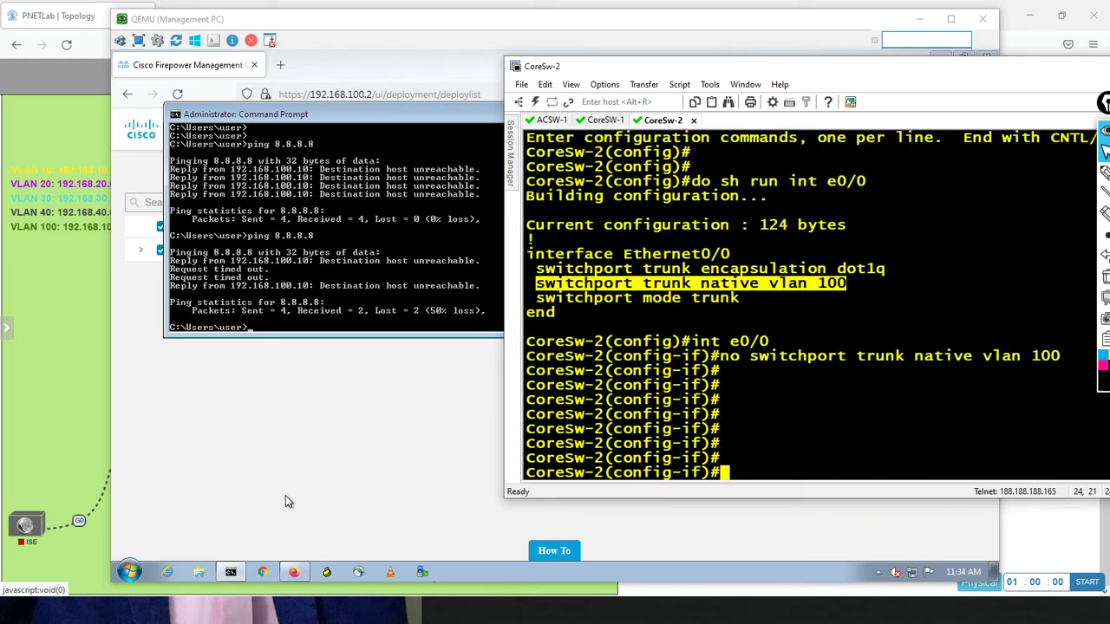
type("end")
key("Return")
key("Return")
key("Return")
key("Return")
key("Return")
key("Return")
key("Return")
key("Return")
key("Return")
key("Return")
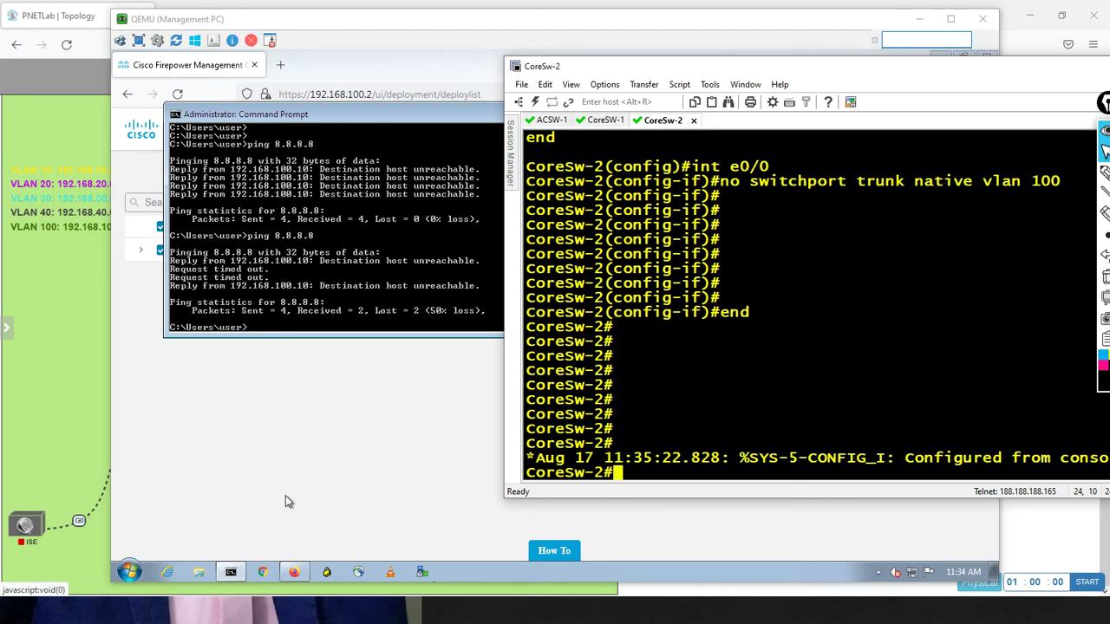
key("Return")
key("Return")
key("Return")
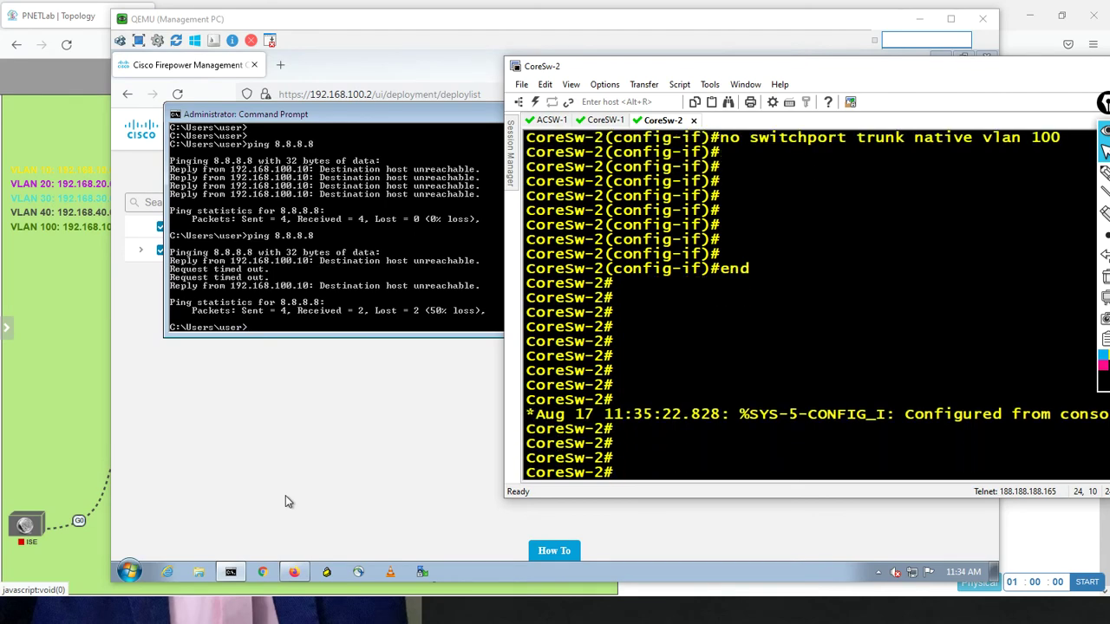
Step: Switch to the Management PC and ping 8.8.8.8 again from its Command Prompt
left_click(449, 311)
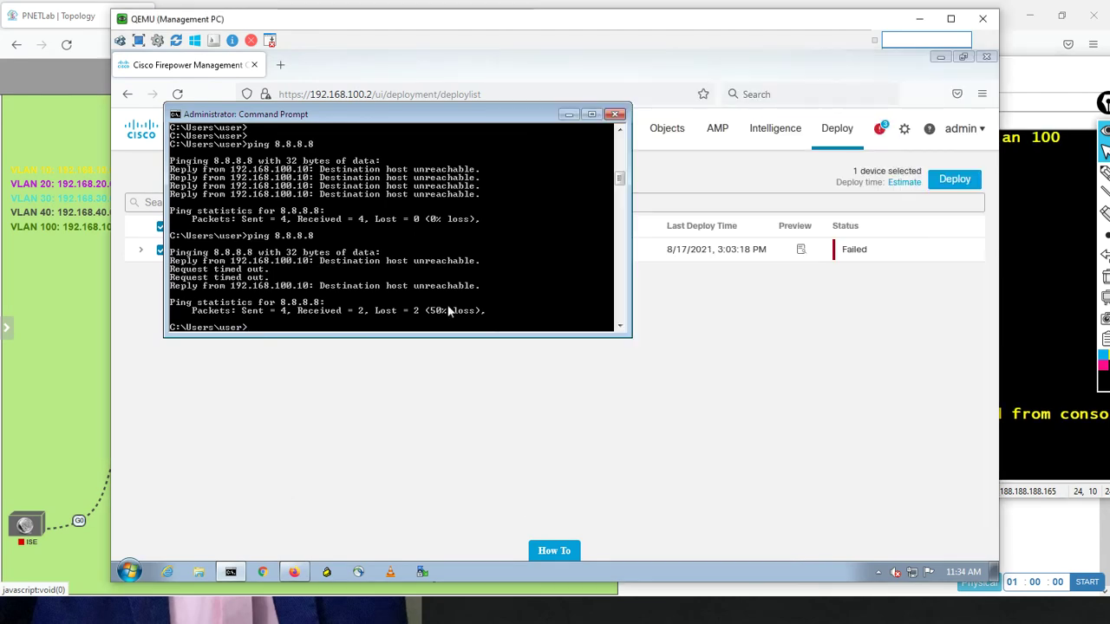
key("Up")
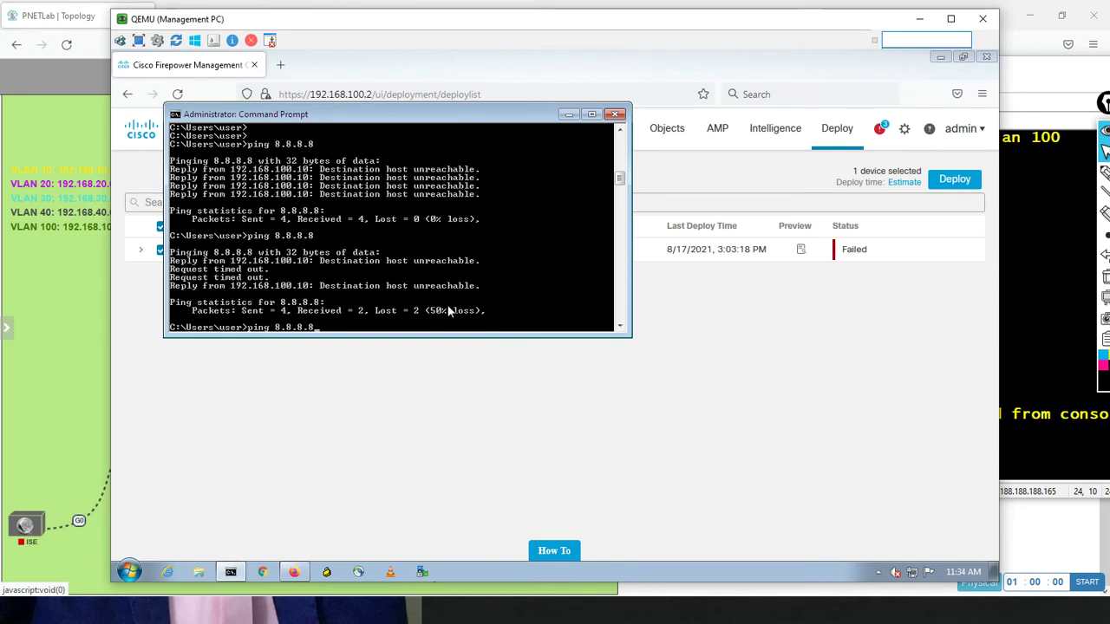
key("Return")
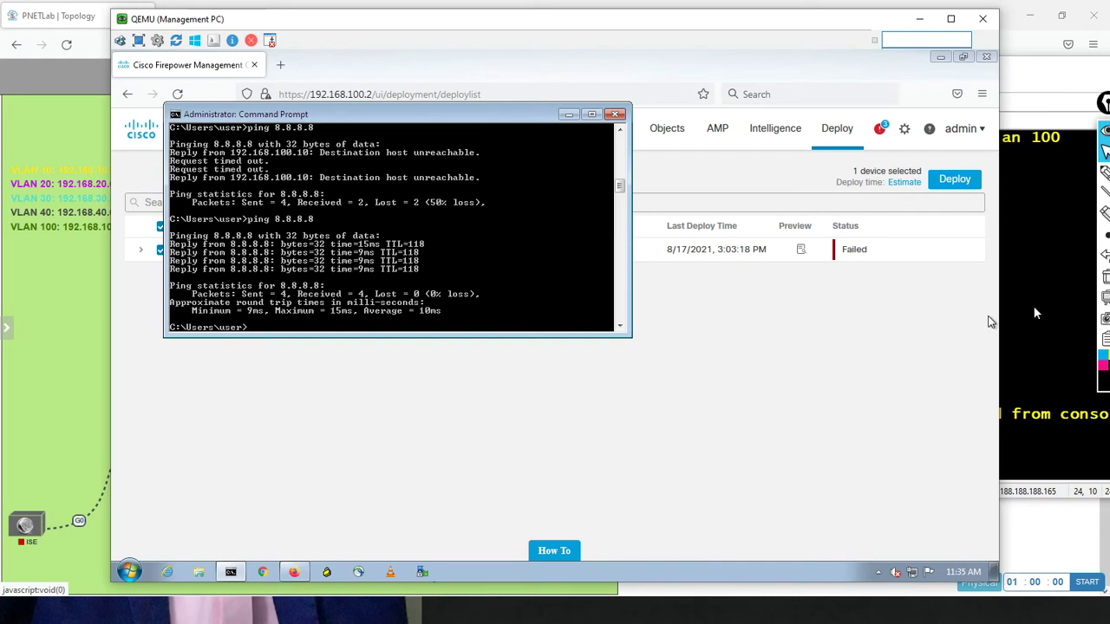
Step: Redeploy the pending policy changes to the HQ-HA device in Firepower Management Center and confirm the deployment
left_click(779, 312)
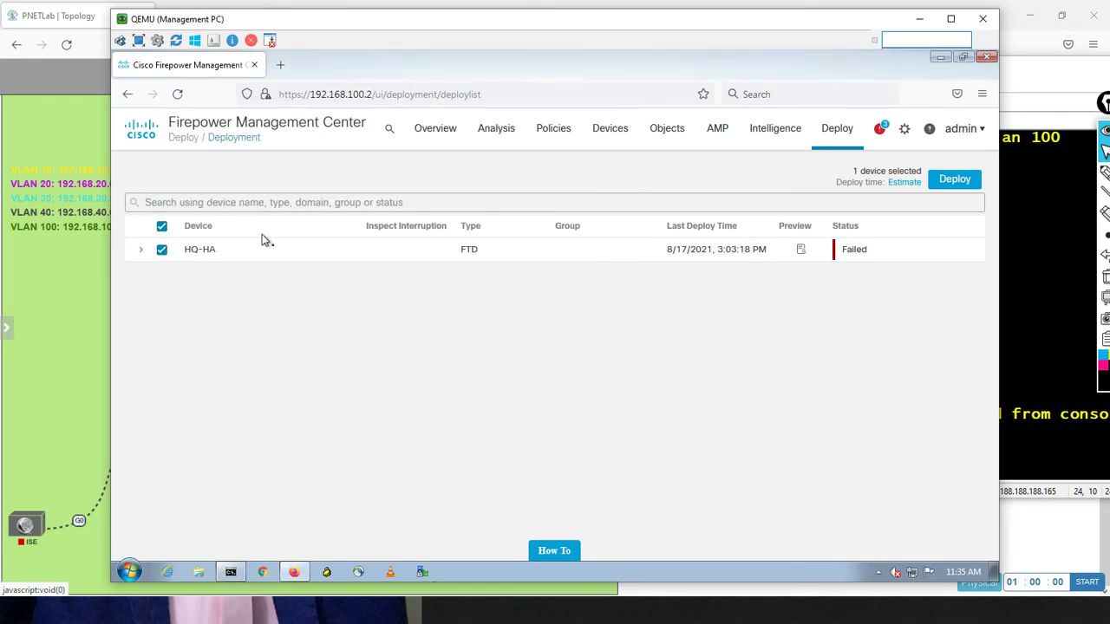
left_click(942, 182)
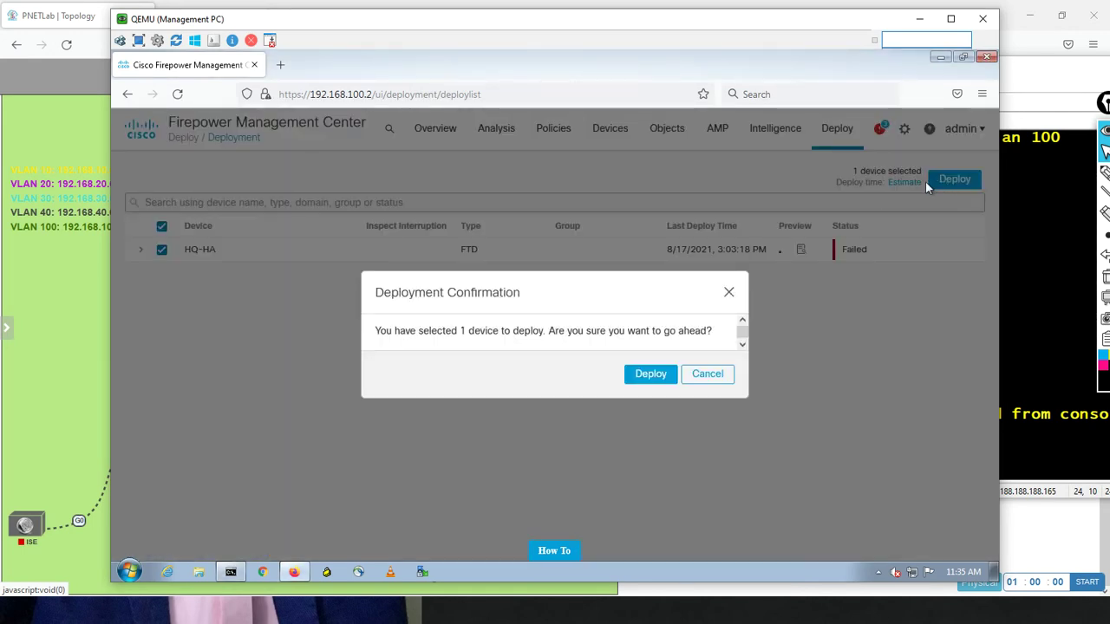
left_click(646, 378)
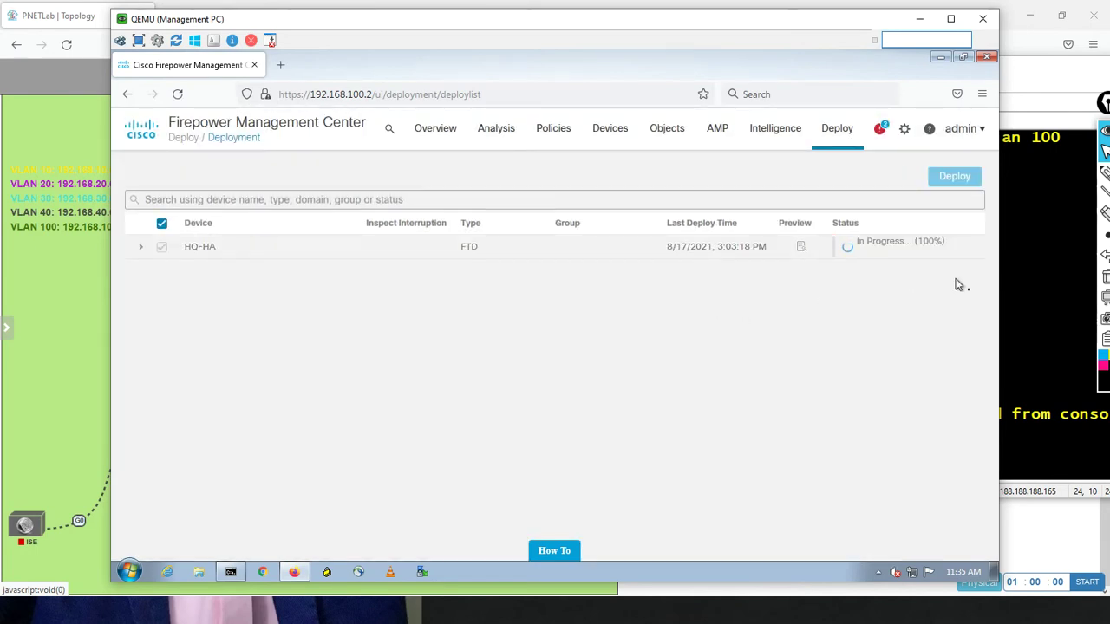
Step: Bring the Management PC's Command Prompt back up while the deployment runs and repeat the ping to 8.8.8.8
left_click(1021, 216)
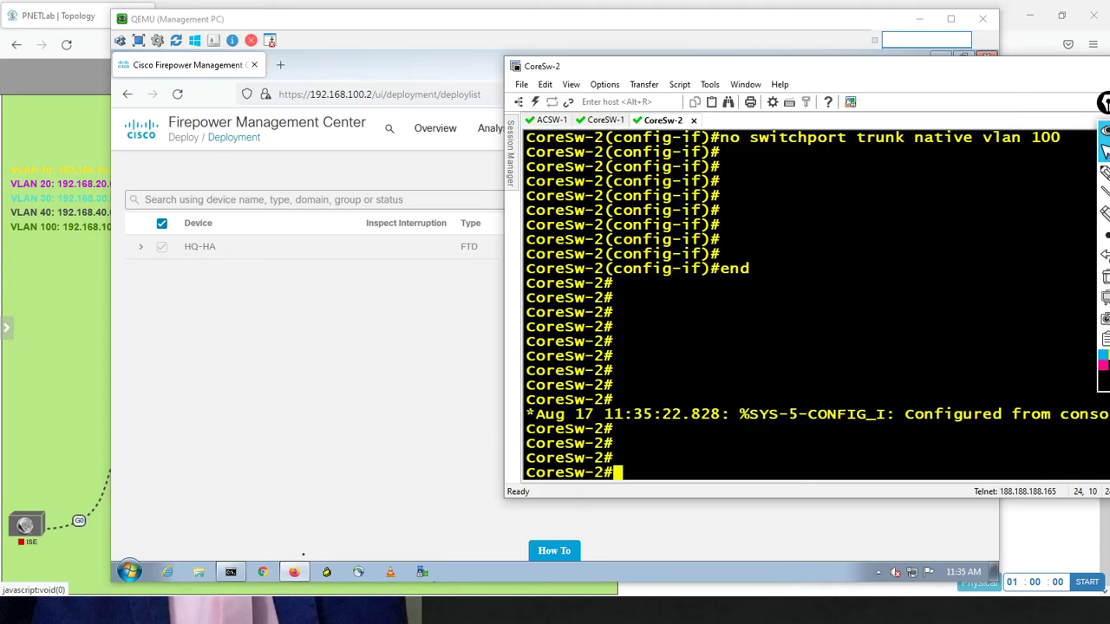
left_click(231, 572)
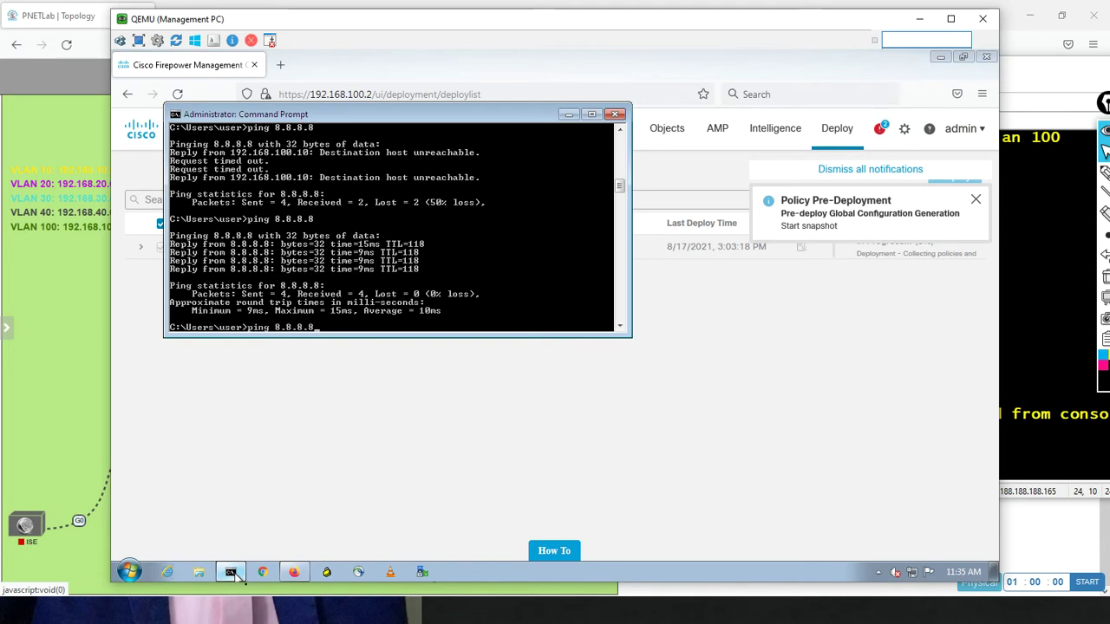
key("Up")
key("Return")
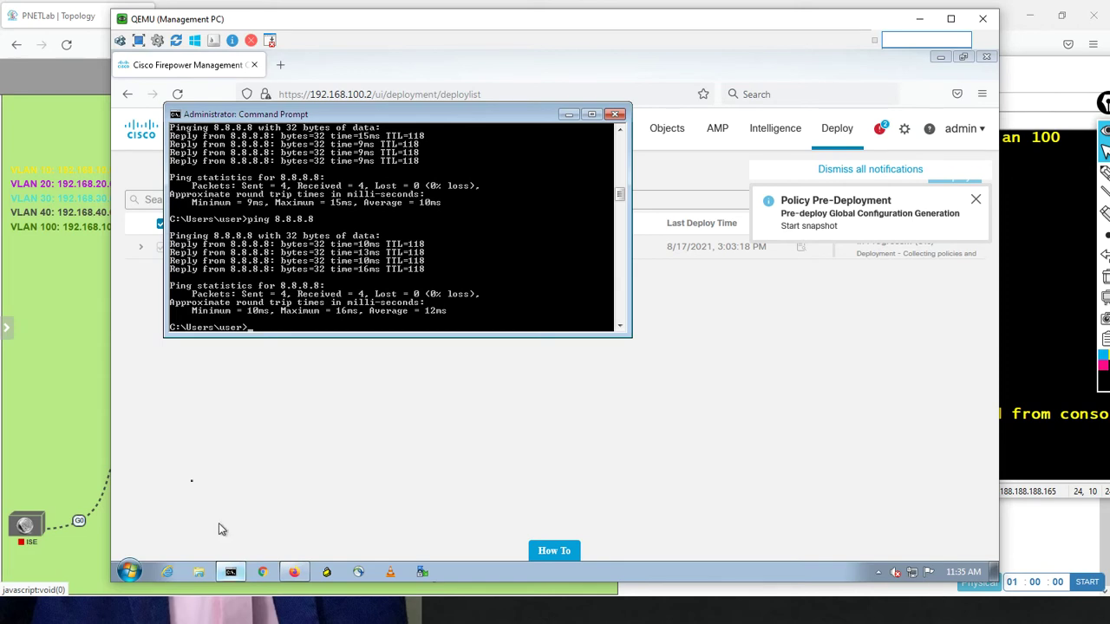
Step: Check the HQ topology in PNETLab, return to the Management PC and close its Command Prompt
left_click(81, 329)
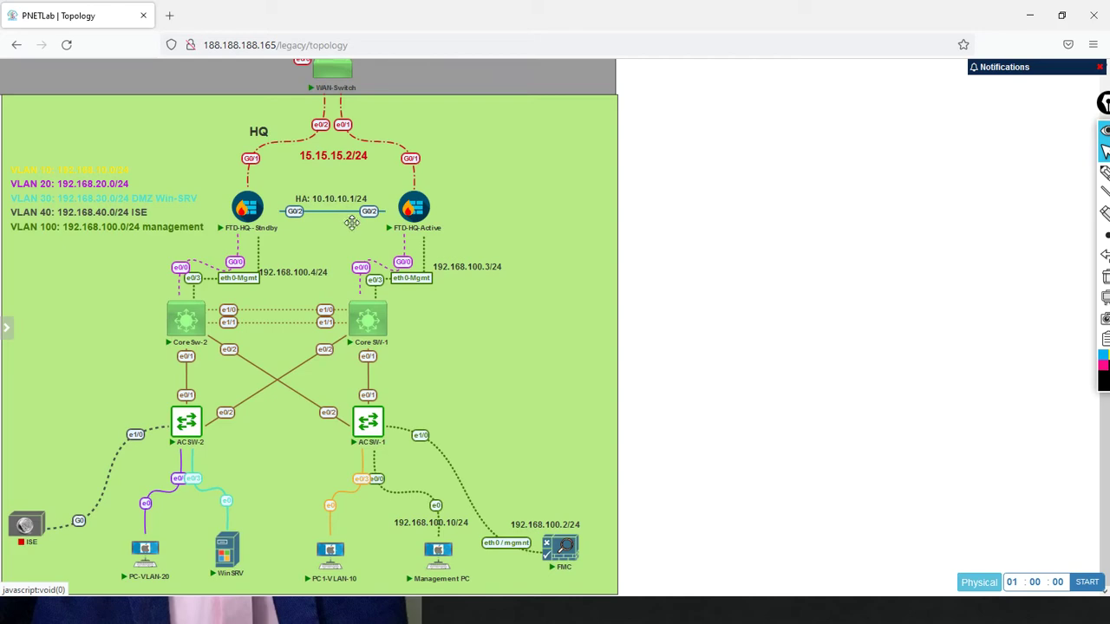
key("alt+Tab")
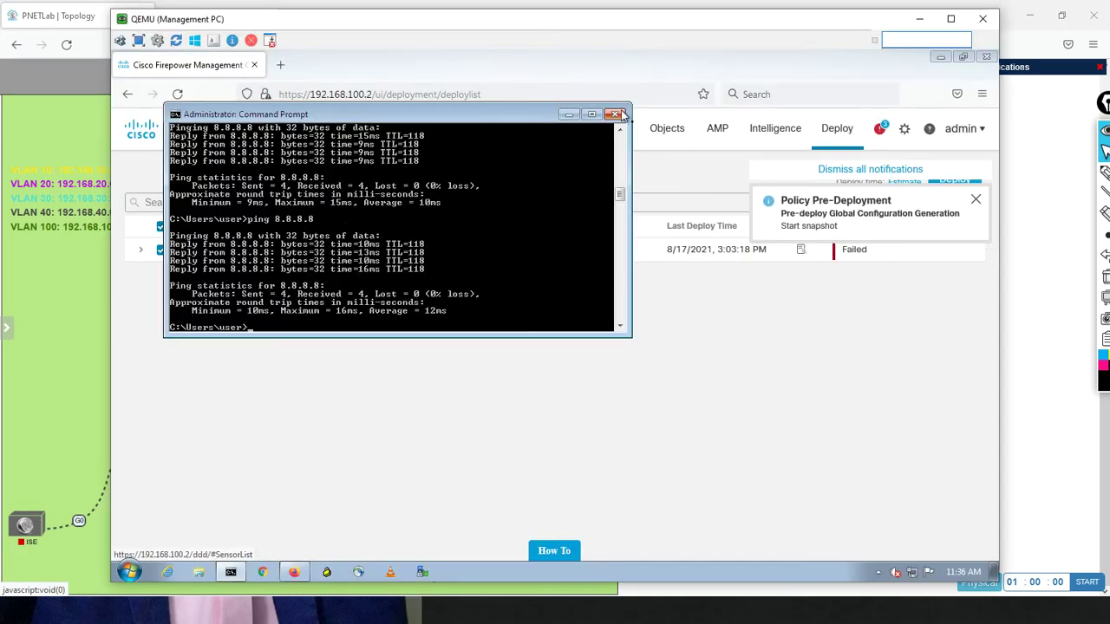
left_click(618, 115)
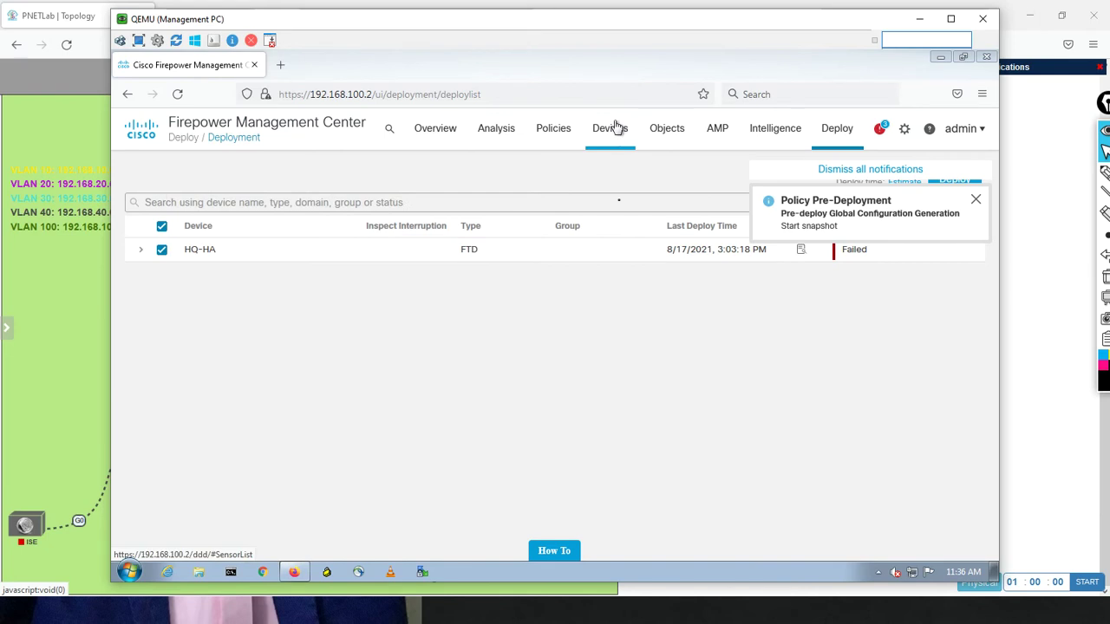
Step: Dismiss the pre-deployment notification, open Device Management and refresh the node status of the HQ-HA pair
left_click(976, 200)
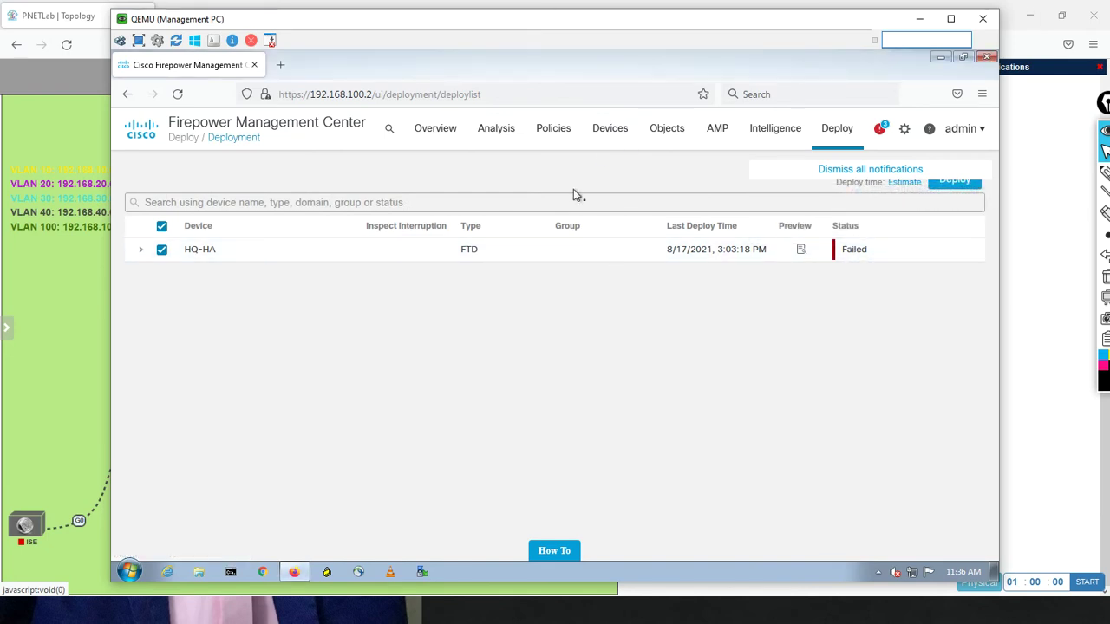
mouse_move(609, 136)
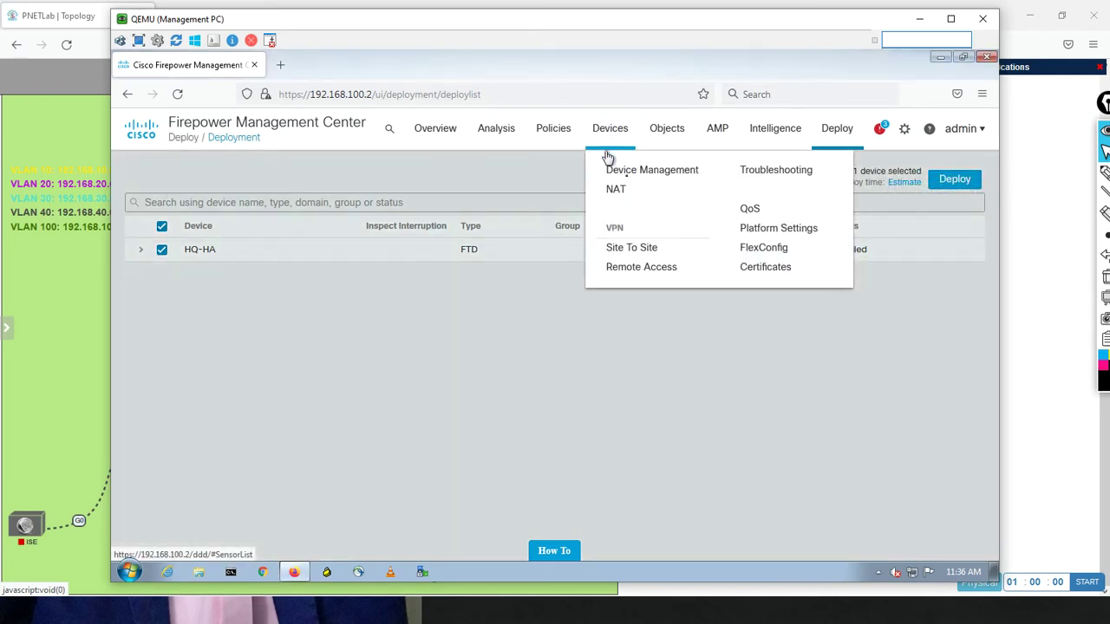
left_click(634, 177)
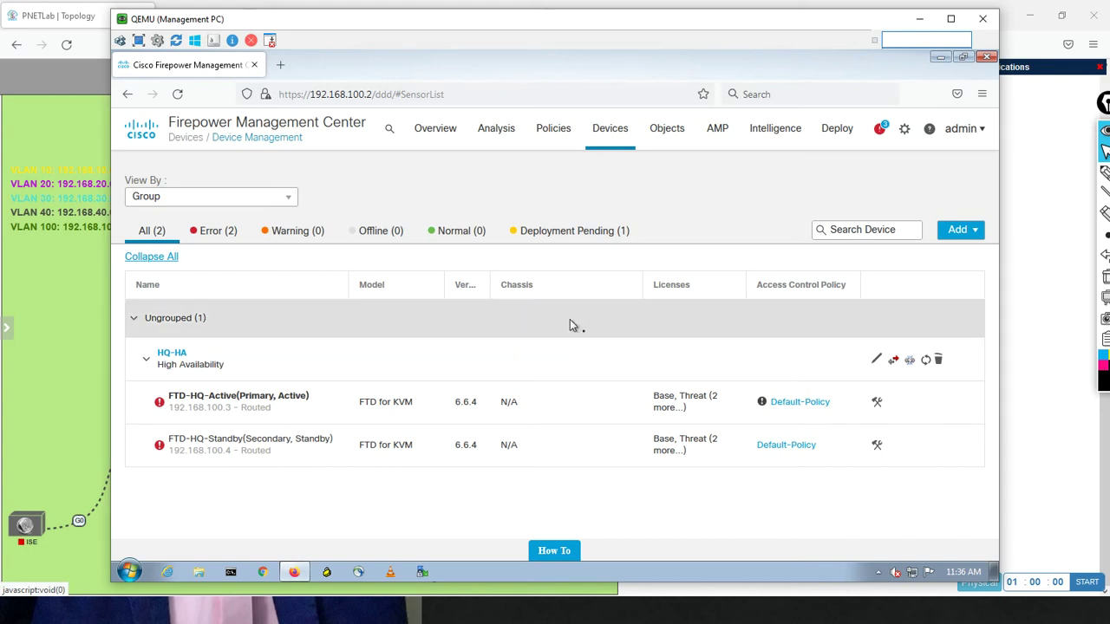
left_click(927, 360)
left_click(628, 405)
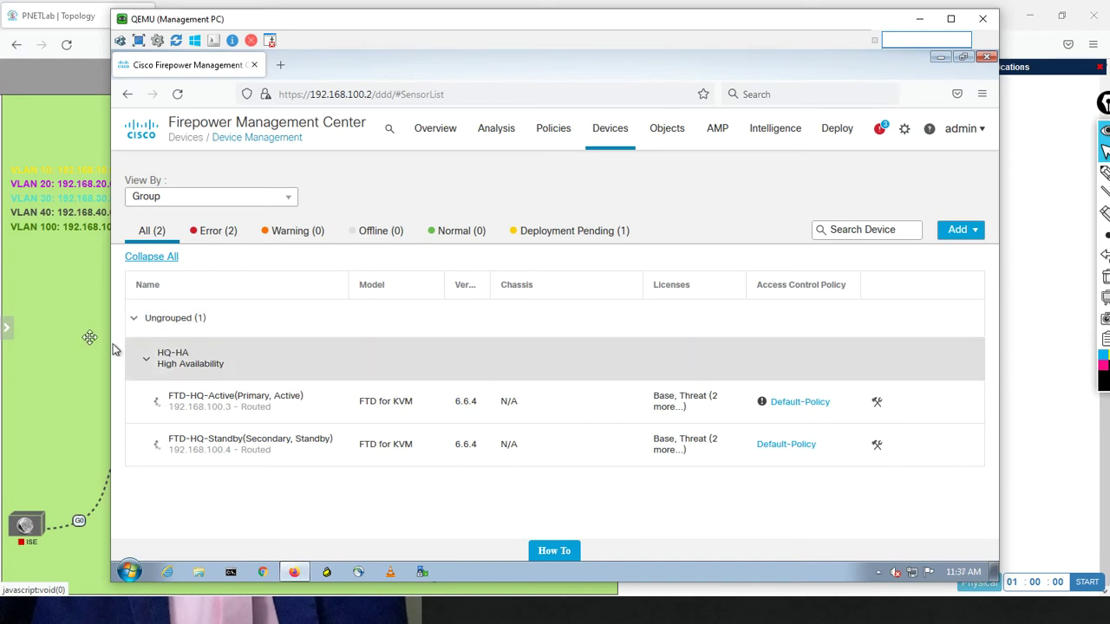
Step: On the PNETLab topology, pen-mark the HA link with its 10.10.10.1 address and CoreSW-1's e0/3 port as Vlan 1
left_click(84, 314)
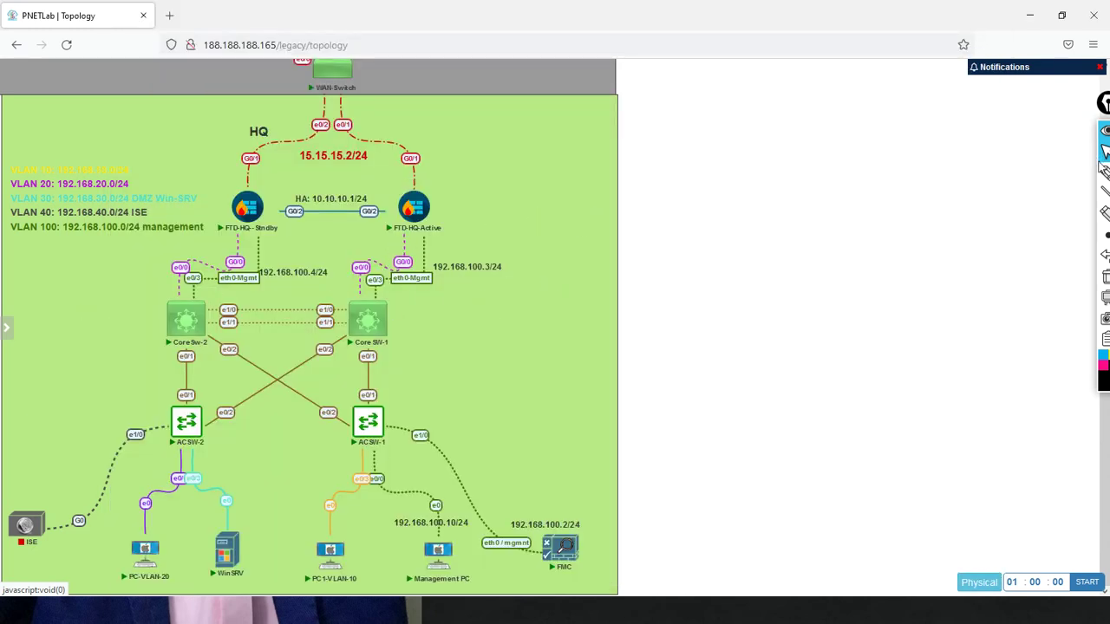
left_click(1105, 172)
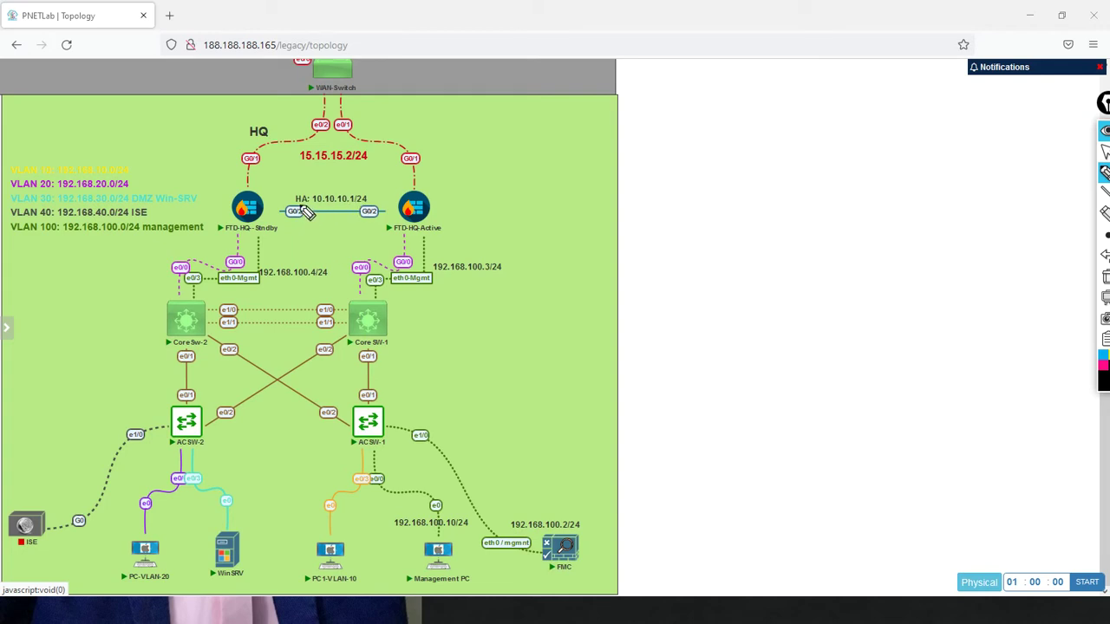
mouse_move(373, 184)
left_mouse_down()
mouse_move(310, 184)
mouse_move(297, 221)
mouse_move(364, 222)
mouse_move(378, 193)
mouse_move(459, 191)
mouse_move(502, 176)
mouse_move(522, 193)
mouse_move(567, 183)
mouse_move(496, 201)
left_mouse_up()
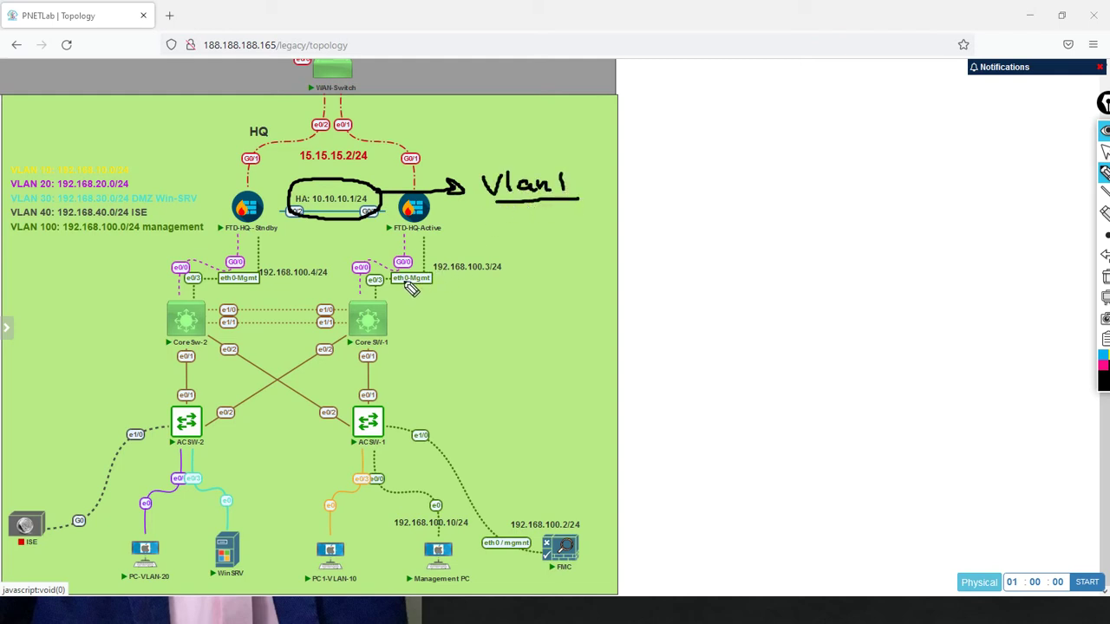
left_click_drag(384, 289, 373, 293)
left_click_drag(312, 207, 355, 206)
mouse_move(389, 280)
left_mouse_down()
mouse_move(368, 272)
mouse_move(377, 295)
mouse_move(398, 279)
mouse_move(392, 290)
left_mouse_up()
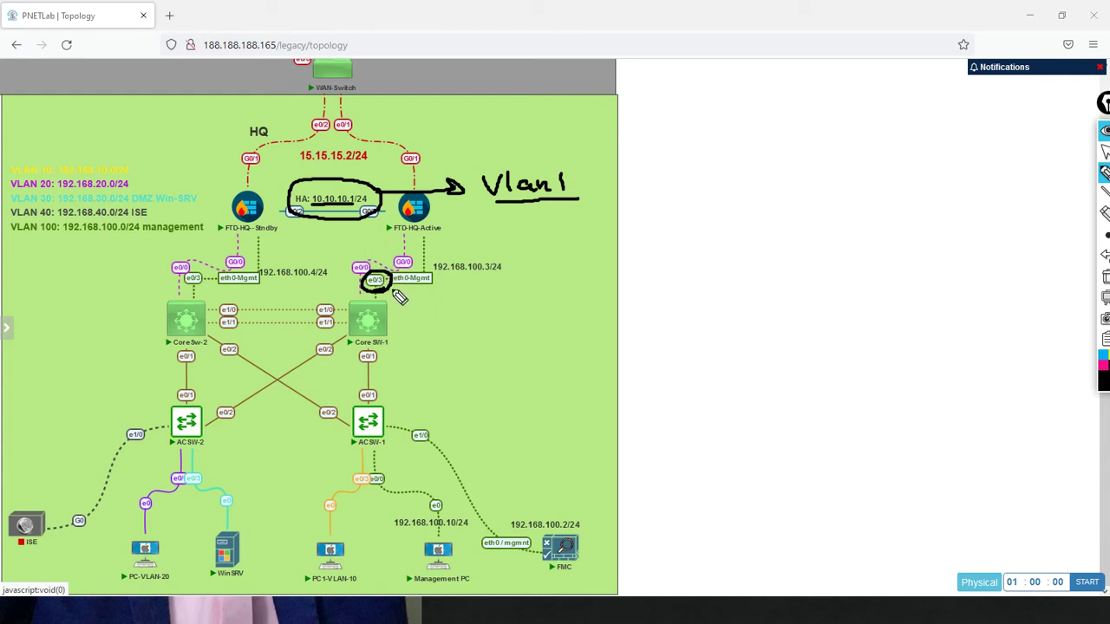
left_click_drag(392, 290, 526, 300)
left_click_drag(534, 282, 532, 291)
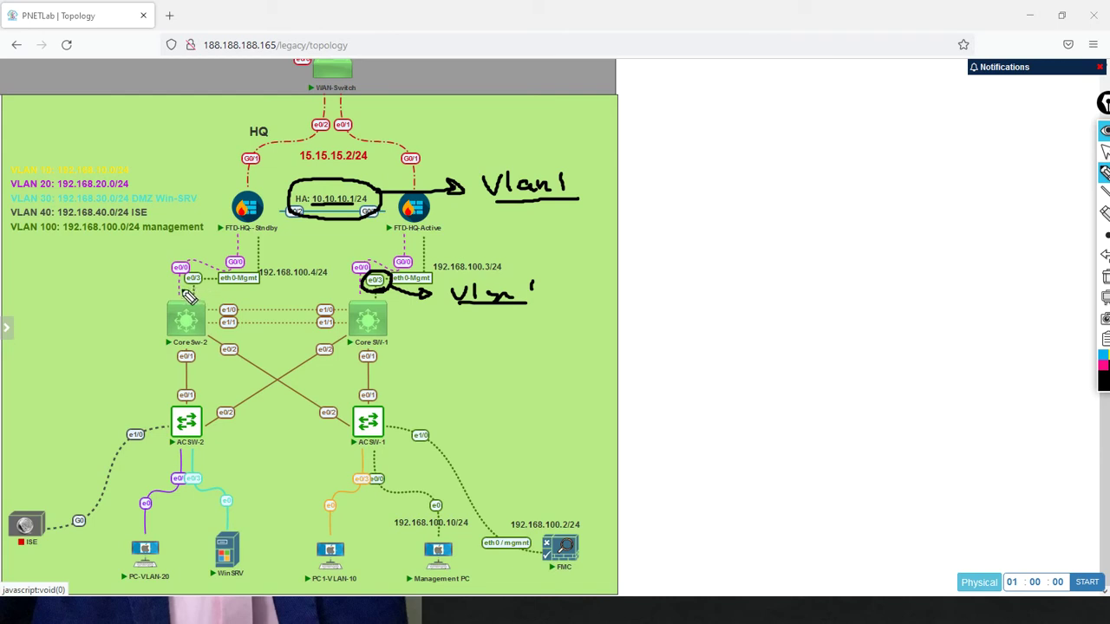
Step: Pen-mark the link above CoreSw-2, sketch and cross out a small box beside it, and add a mark by CoreSW-1
left_click_drag(183, 289, 181, 293)
mouse_move(107, 280)
left_mouse_down()
mouse_move(137, 281)
mouse_move(137, 301)
mouse_move(100, 295)
mouse_move(108, 279)
left_mouse_up()
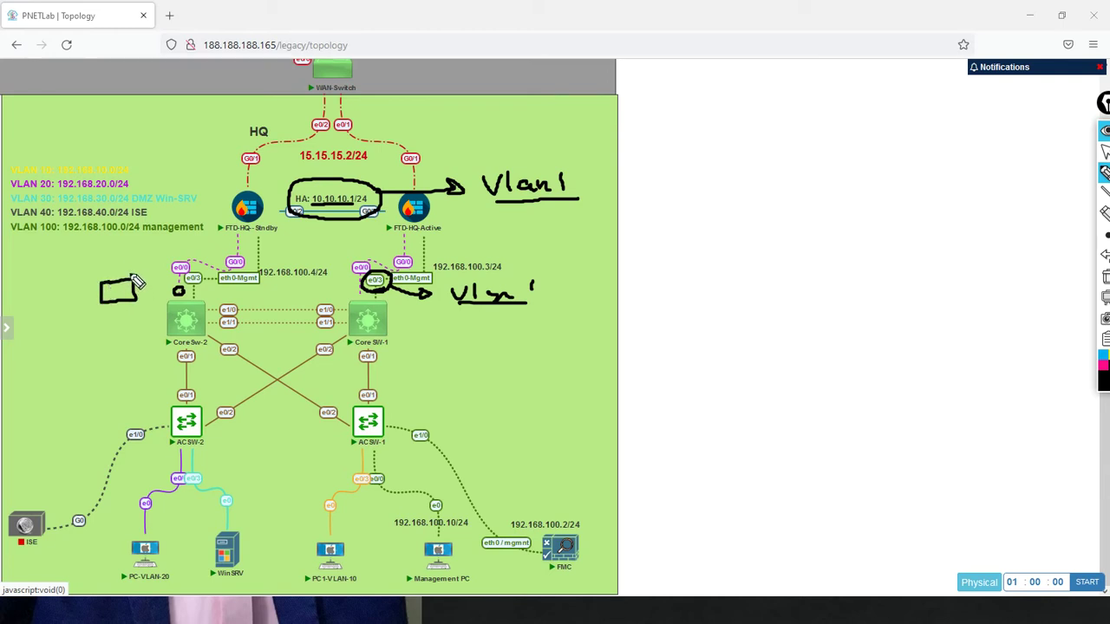
left_click_drag(135, 262, 136, 270)
left_click_drag(115, 277, 118, 308)
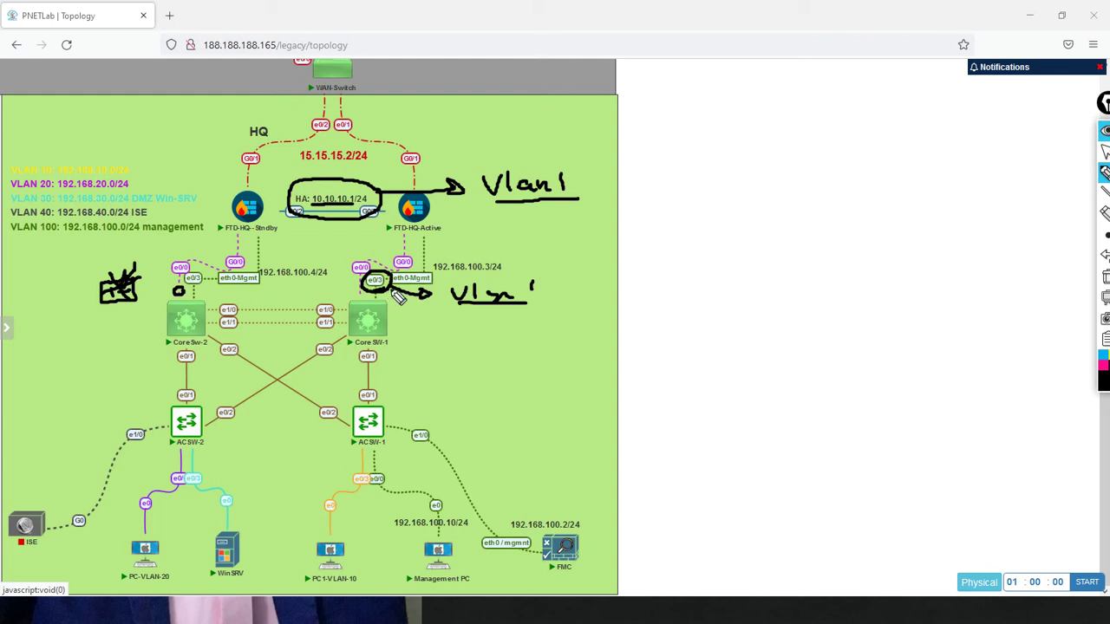
left_click_drag(392, 290, 402, 314)
Step: Draw the FMC-to-ACSW-1 path with a handwritten IP address, circle ACSW-1's two management links and clear all pen annotations
mouse_move(564, 542)
left_mouse_down()
mouse_move(464, 457)
mouse_move(451, 416)
mouse_move(382, 408)
left_mouse_up()
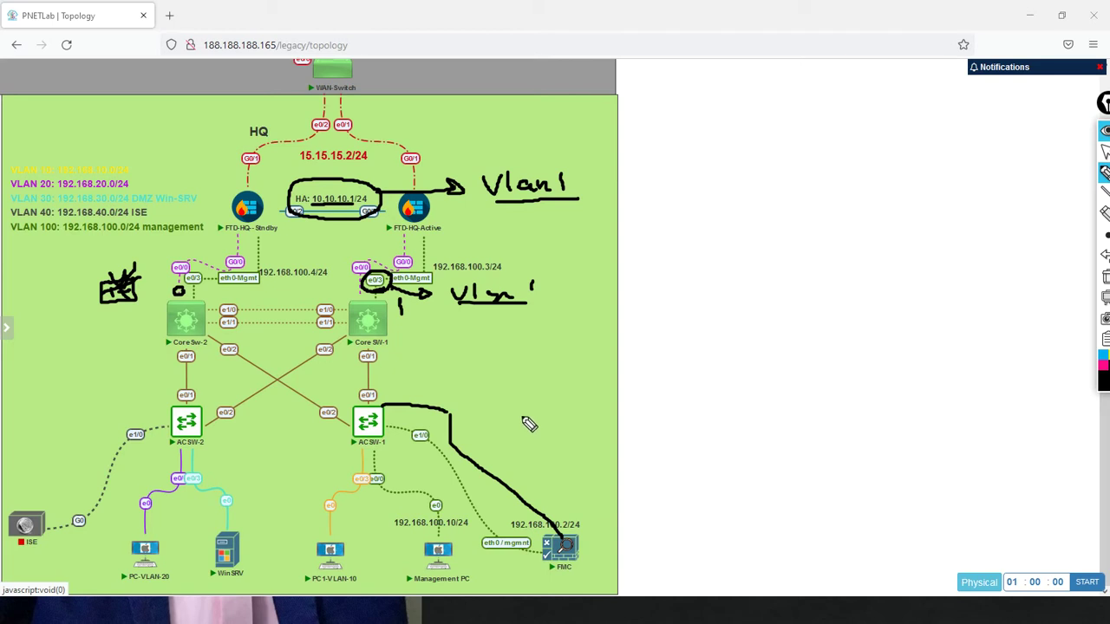
mouse_move(522, 410)
left_mouse_down()
mouse_move(522, 426)
mouse_move(587, 419)
mouse_move(624, 431)
mouse_move(688, 416)
mouse_move(701, 432)
left_mouse_up()
left_click(564, 421)
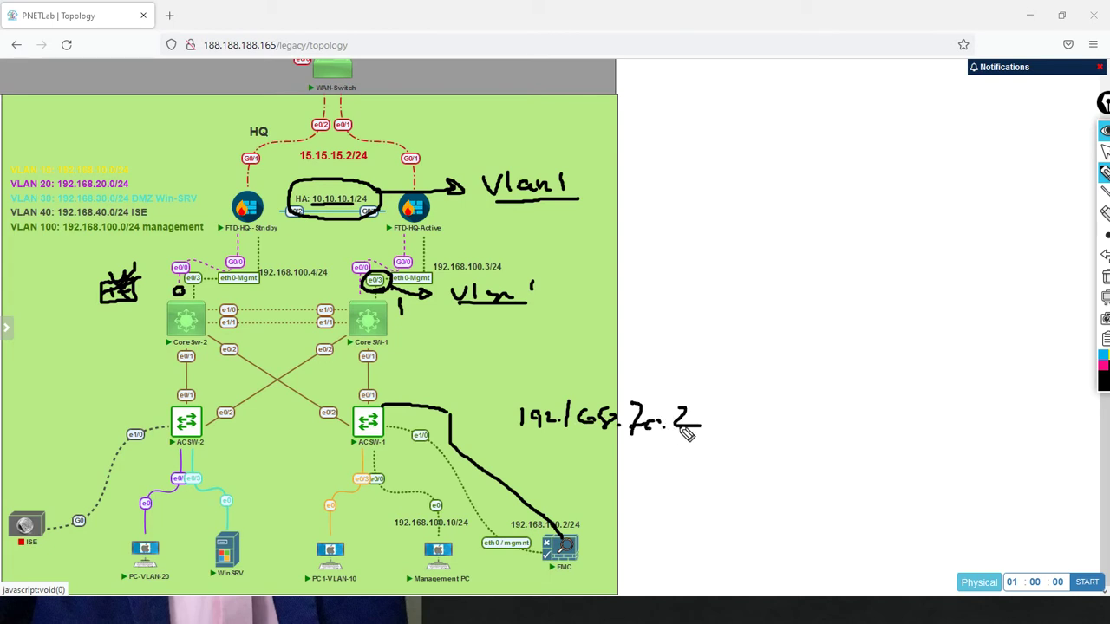
mouse_move(508, 470)
left_mouse_down()
mouse_move(490, 499)
mouse_move(607, 364)
mouse_move(595, 385)
left_mouse_up()
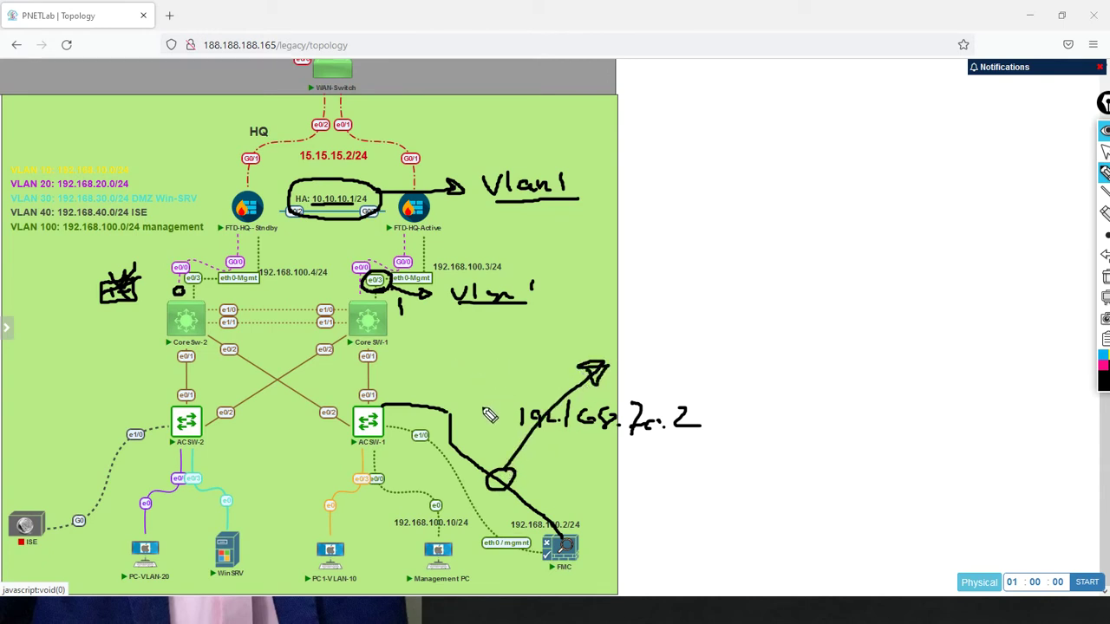
mouse_move(409, 422)
left_mouse_down()
mouse_move(400, 440)
mouse_move(420, 434)
mouse_move(387, 464)
mouse_move(369, 458)
mouse_move(385, 449)
left_mouse_up()
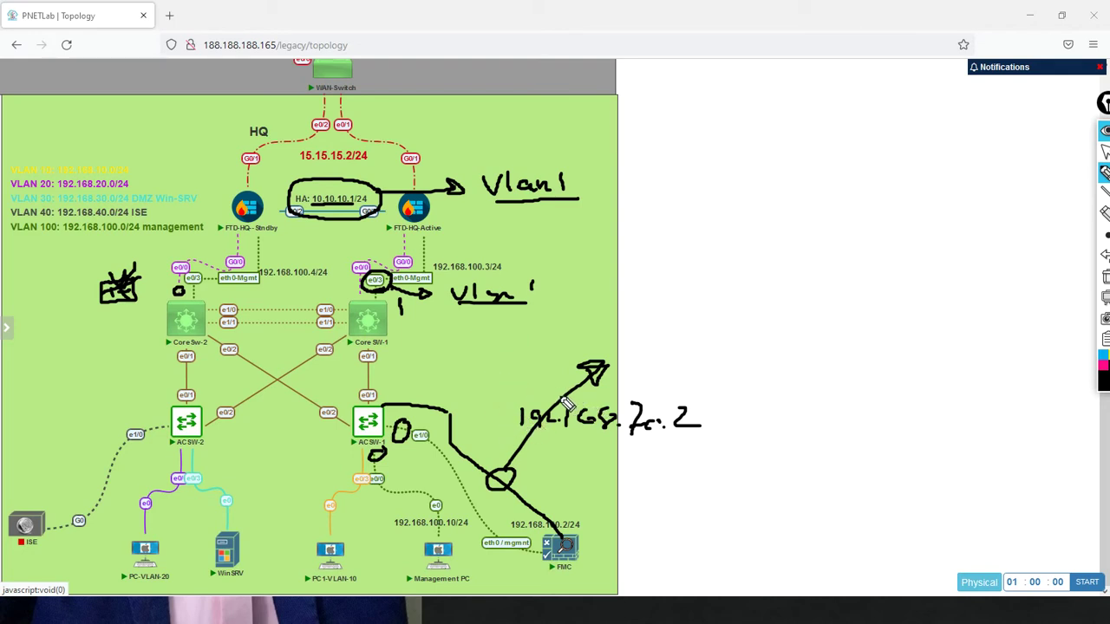
mouse_move(562, 382)
left_mouse_down()
mouse_move(557, 402)
mouse_move(568, 387)
left_mouse_up()
left_click_drag(400, 300, 400, 314)
left_click(1107, 279)
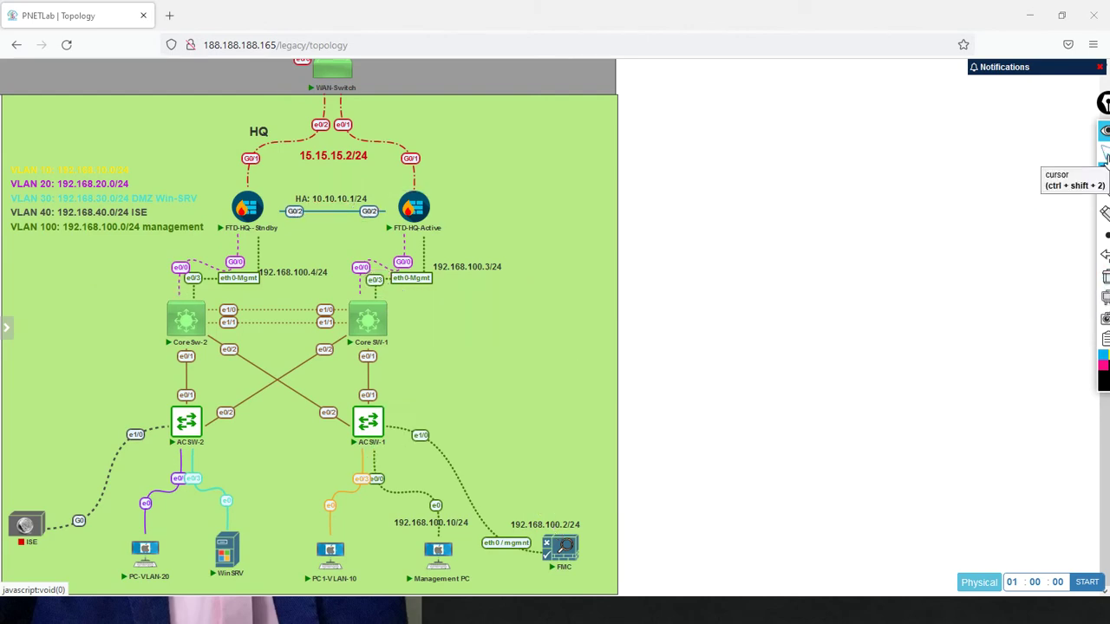
Step: Return to the Management PC, open the HQ-HA interfaces and check the VLAN ID of the VLAN100 sub-interface on GigabitEthernet0/0
key("alt+Tab")
key("alt+Tab")
key("alt+Tab")
key("alt+Tab")
key("alt+Tab")
key("alt+Tab")
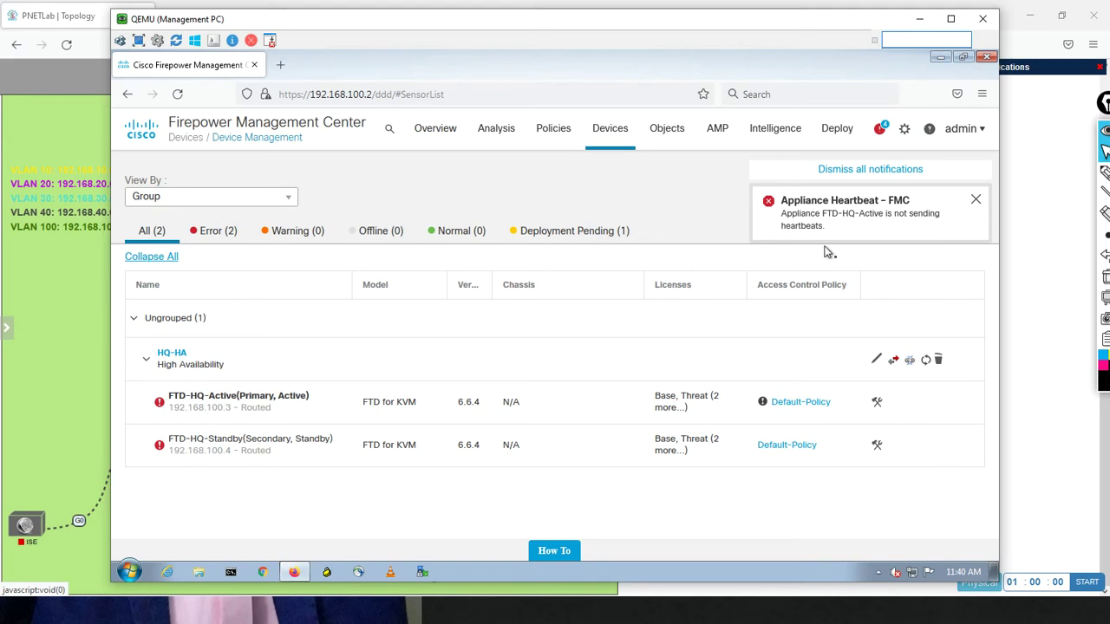
left_click(877, 360)
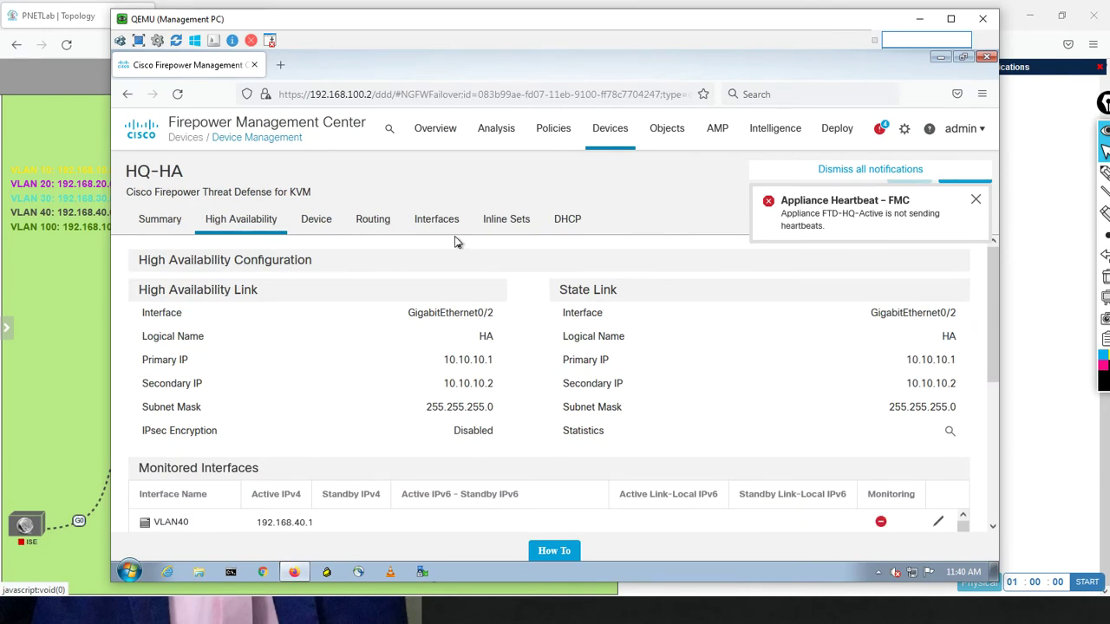
left_click(438, 222)
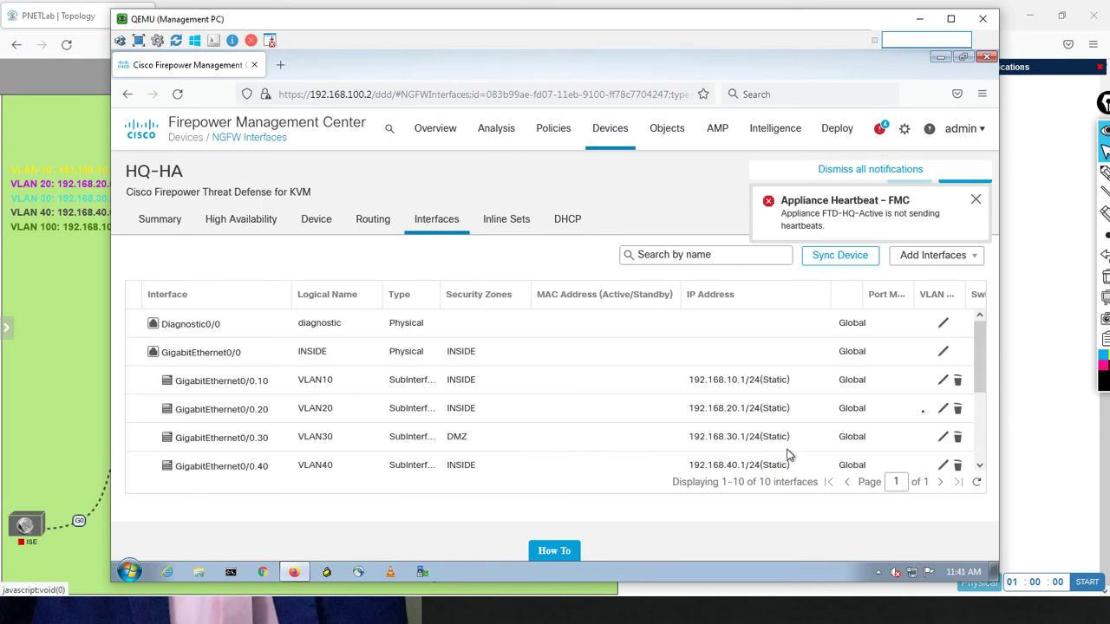
left_click_drag(976, 365, 980, 459)
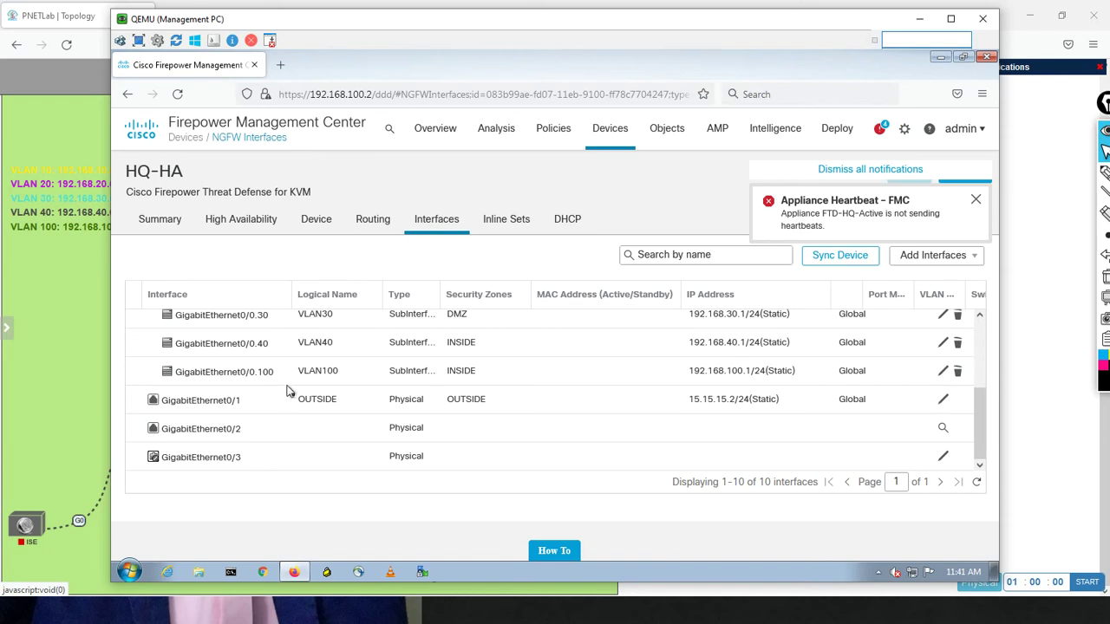
left_click(943, 371)
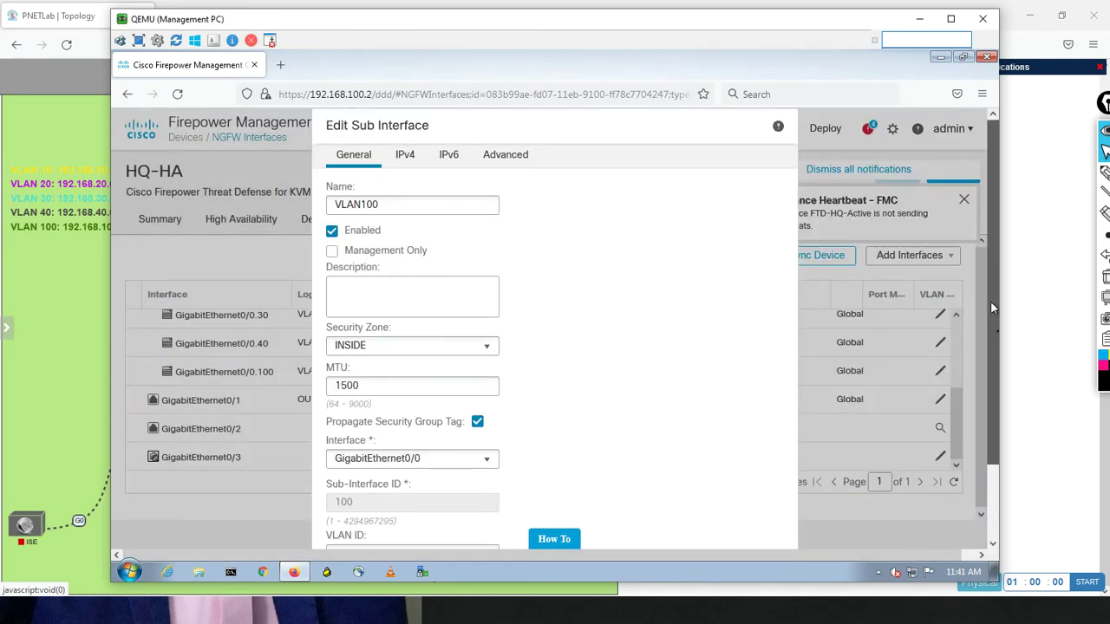
scroll(990, 301, "down", 2)
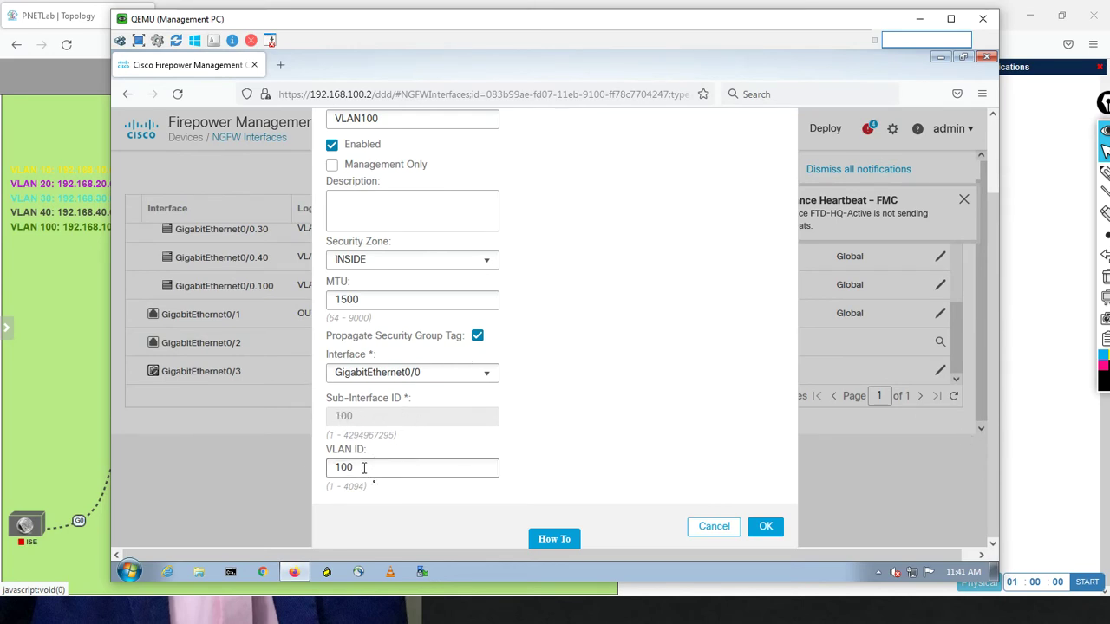
left_click(765, 527)
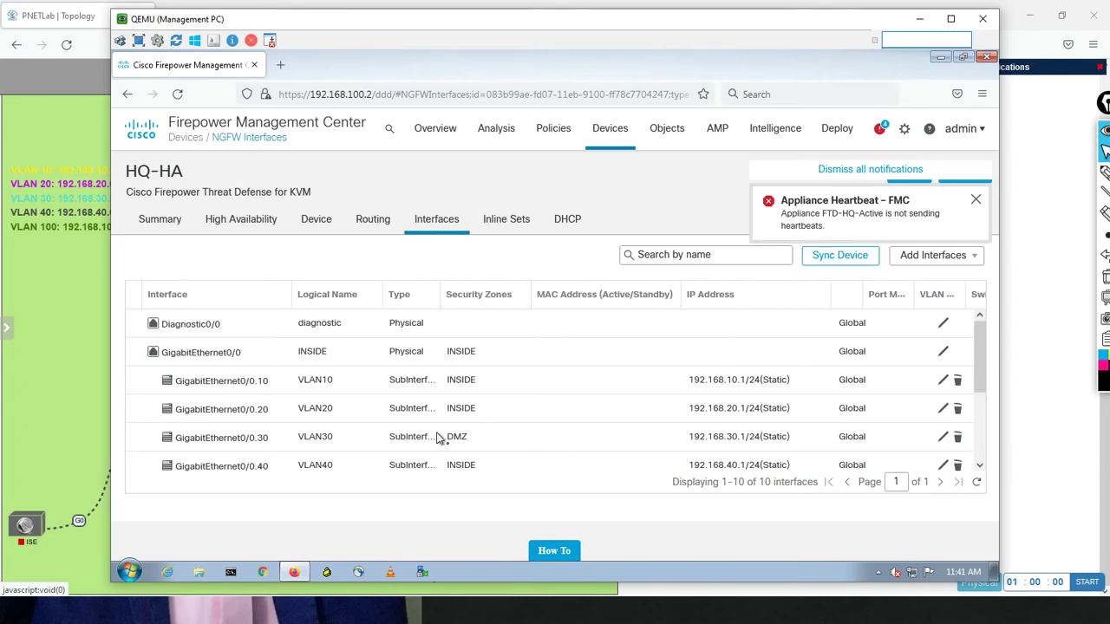
Step: Switch to the ACSW-1 terminal session, enter global configuration mode and show the running configuration of interface e0/0
key("alt+Tab")
key("alt+Tab")
key("alt+Tab")
key("alt+Tab")
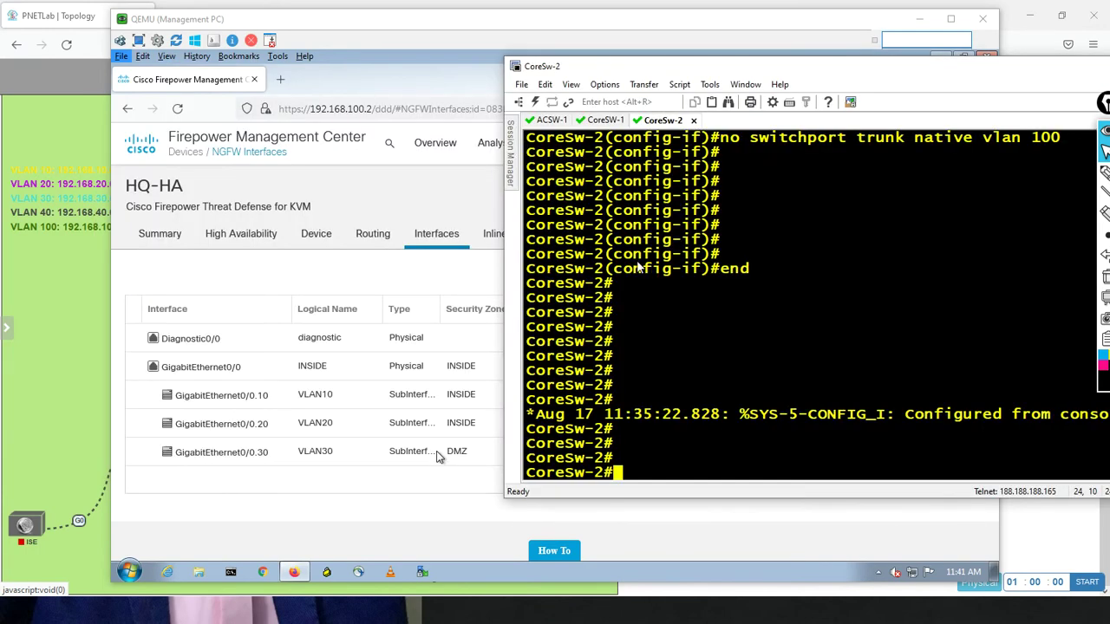
key("ctrl+Tab")
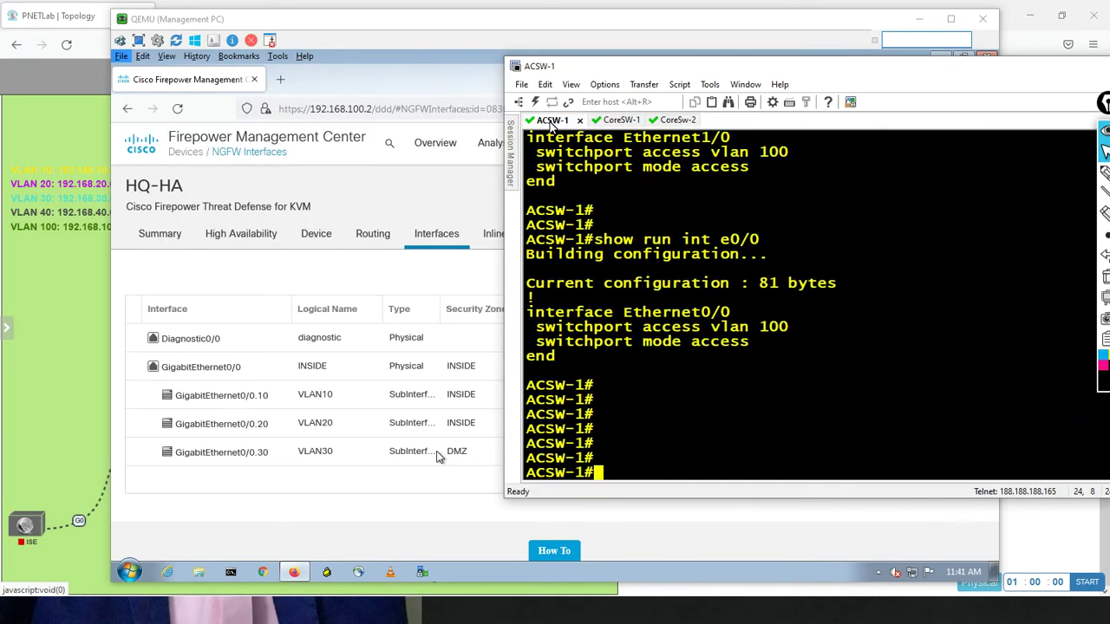
key("Return")
key("Return")
type("conf t")
key("Return")
key("Return")
key("Return")
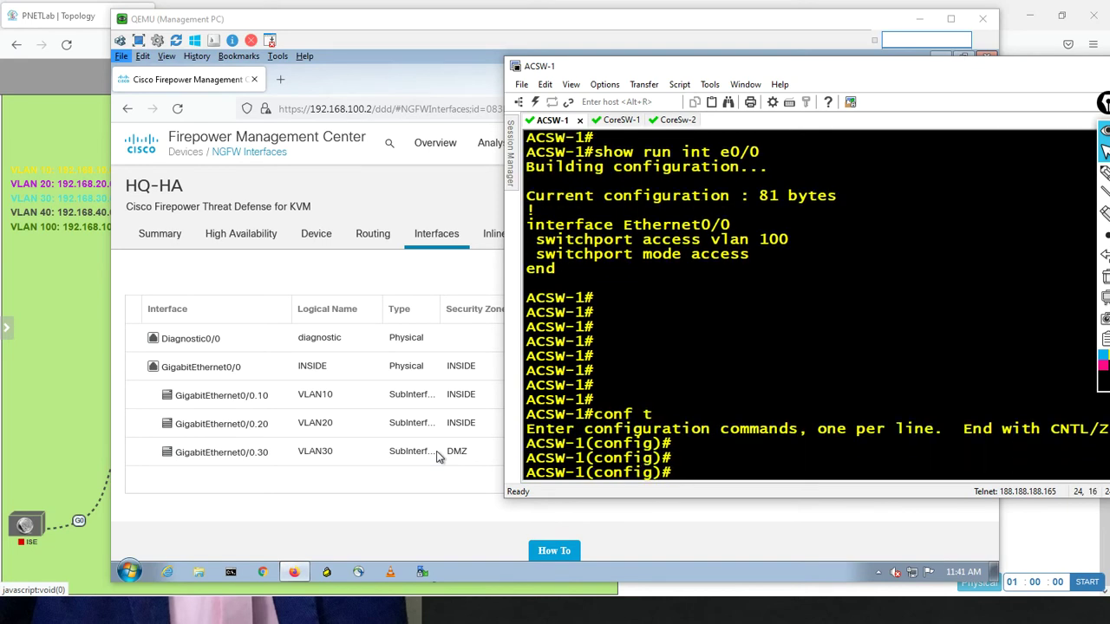
type("do sh run int e0/0")
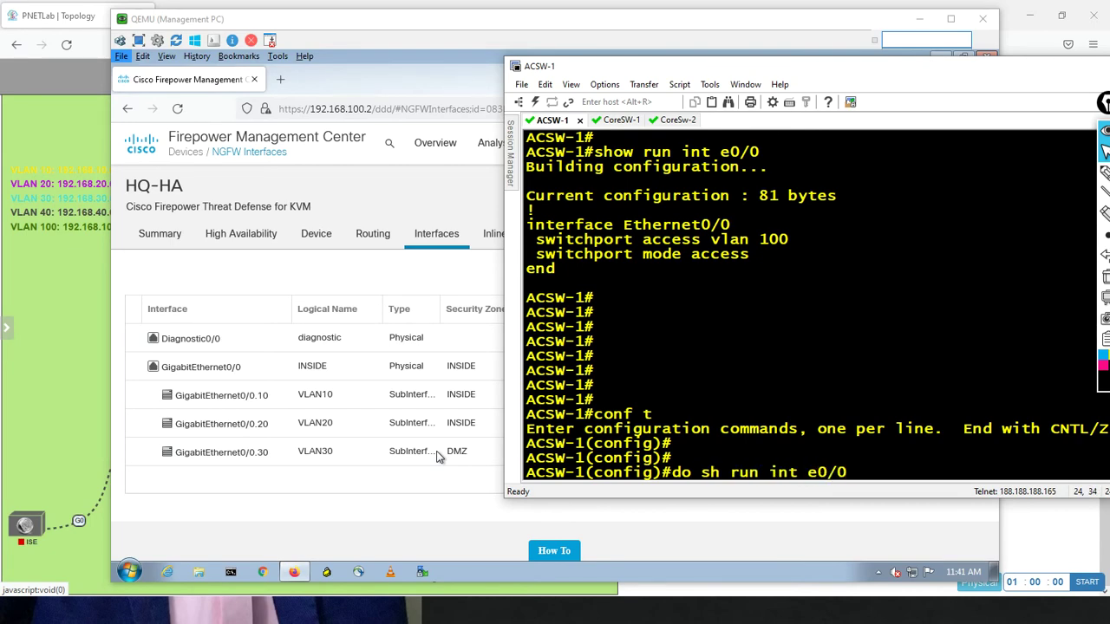
key("Return")
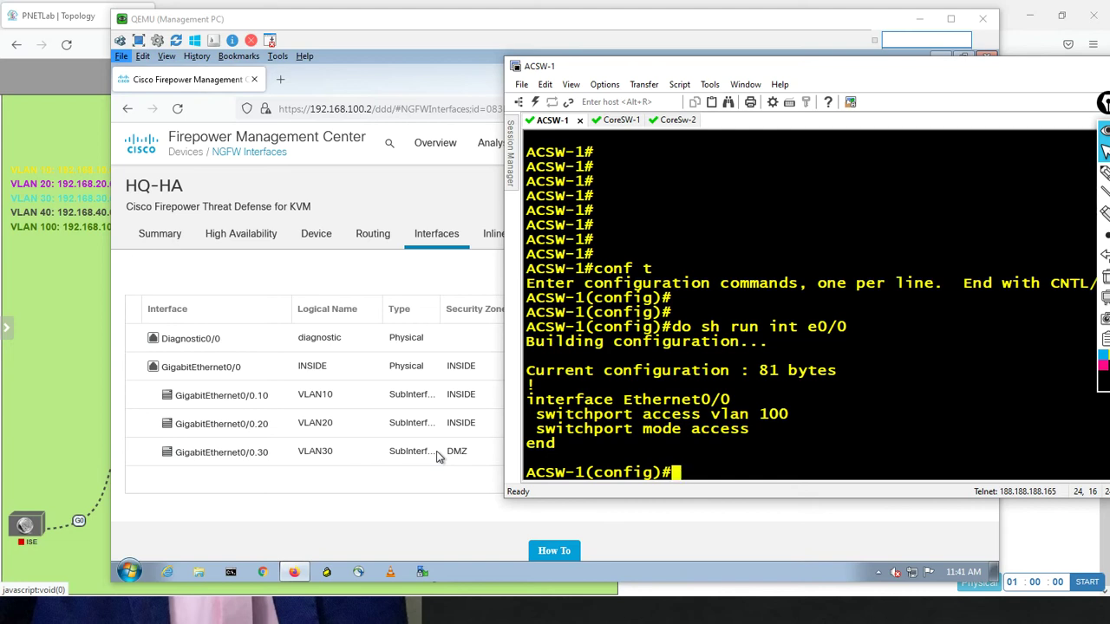
Step: Reset interface e0/0 on ACSW-1 to its default configuration with default int e0/0
type("deaful")
key("Tab")
key("BackSpace")
key("BackSpace")
key("BackSpace")
key("BackSpace")
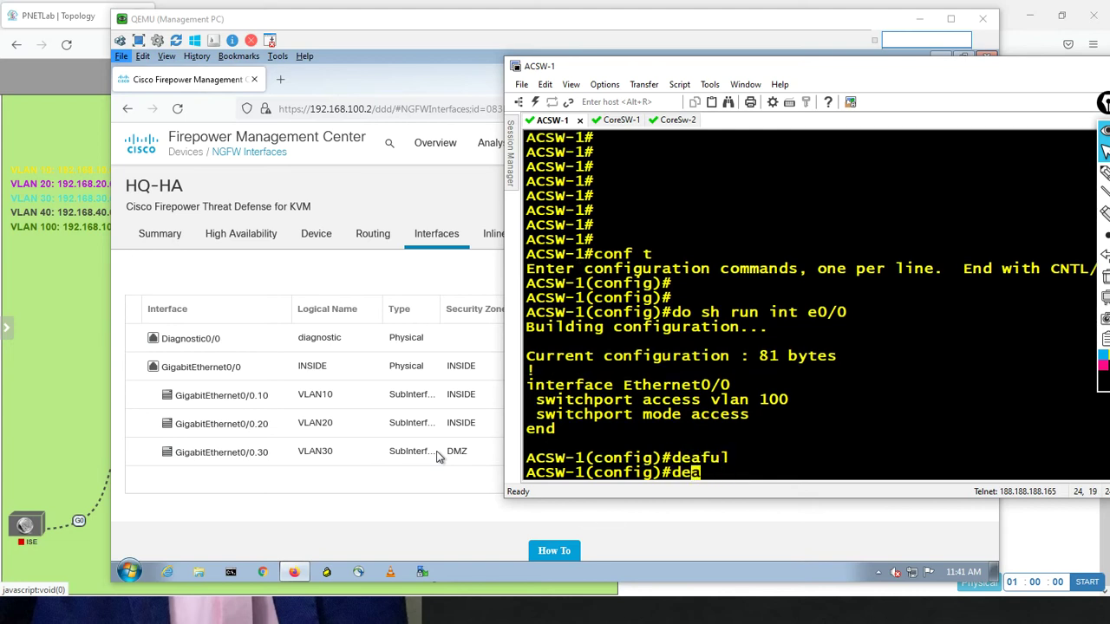
type("fau")
key("Tab")
type("int ")
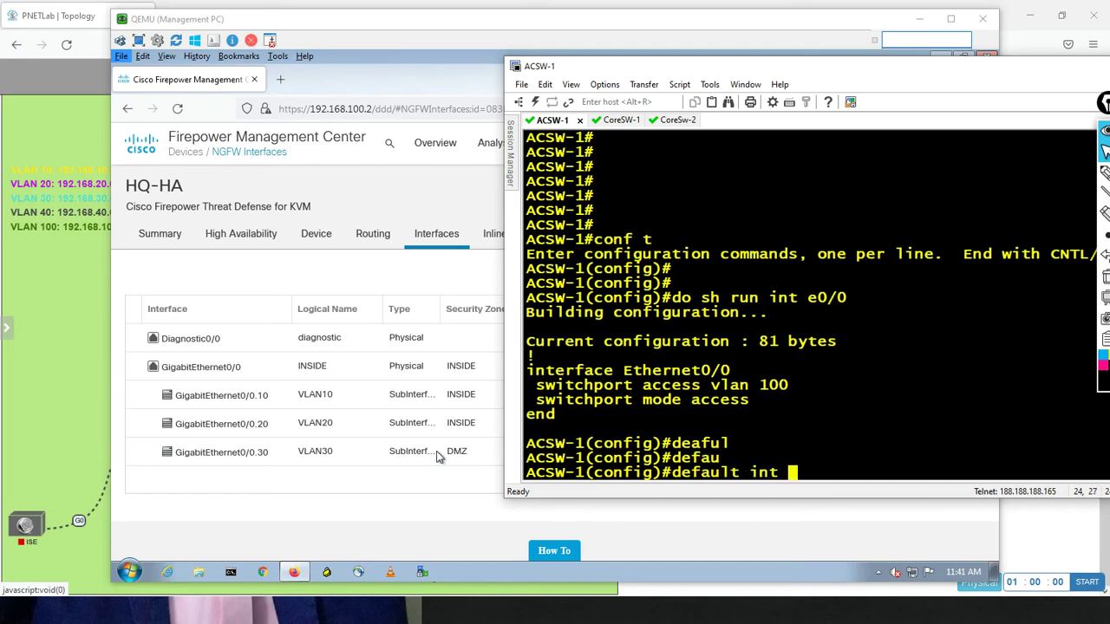
type("e0/0")
key("Return")
key("Return")
key("Return")
Step: Reset interface e1/0 on ACSW-1 to its default configuration with default int e1/0
key("Up")
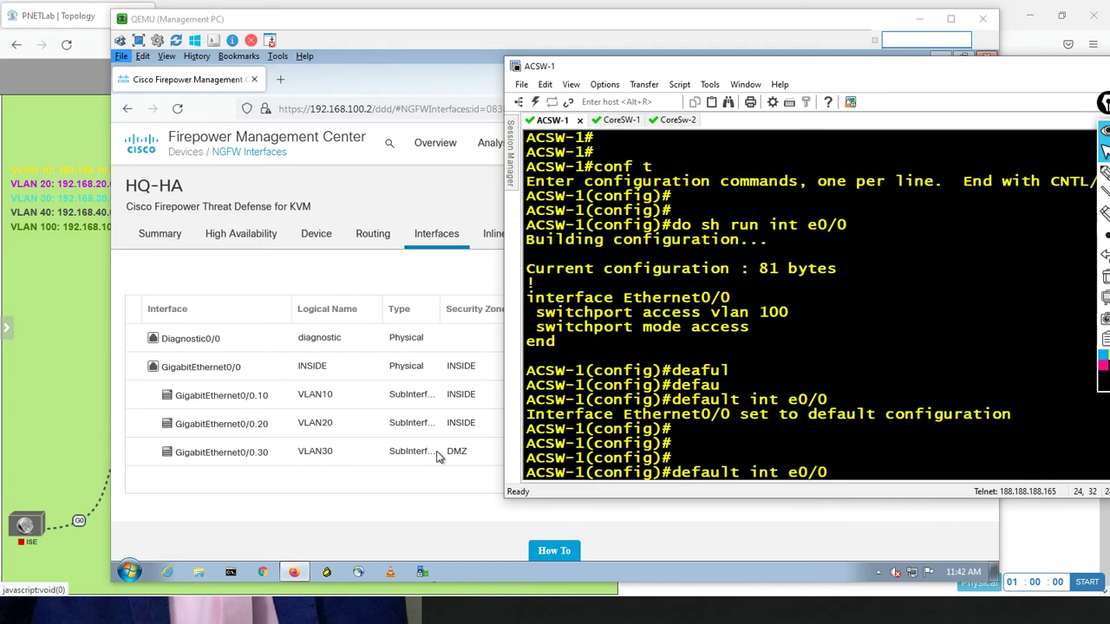
key("BackSpace")
key("BackSpace")
key("BackSpace")
type("1/0")
key("Return")
key("Return")
key("Return")
key("Return")
key("Return")
key("Return")
key("Return")
key("Return")
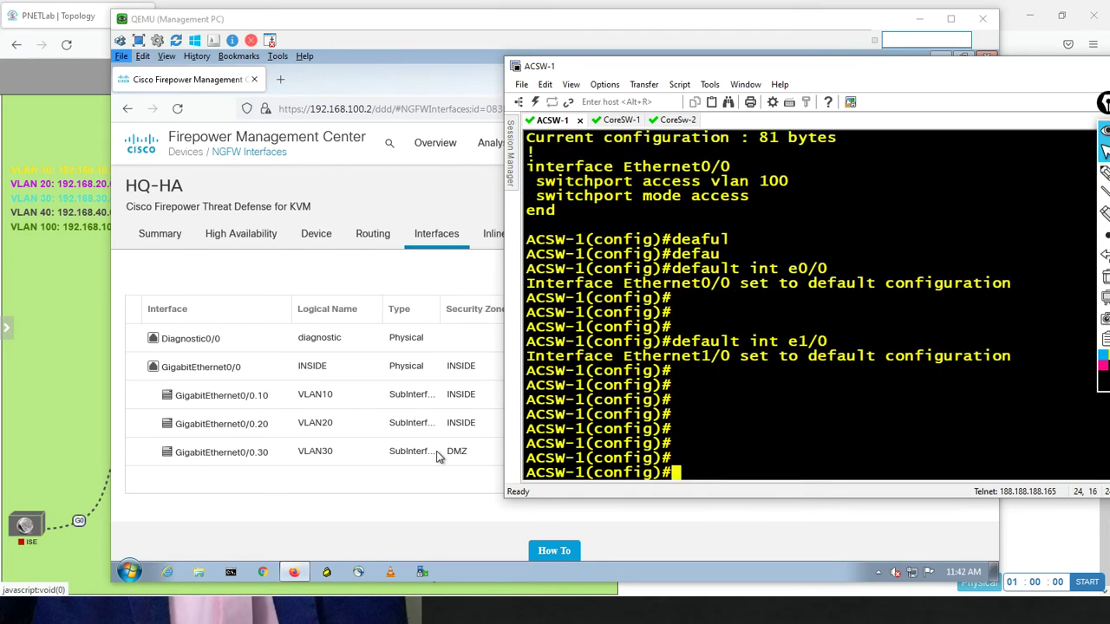
Step: Switch to the CoreSW-1 session, leave interface configuration mode and reset interface e0/3 with default int e0/3
left_click(621, 120)
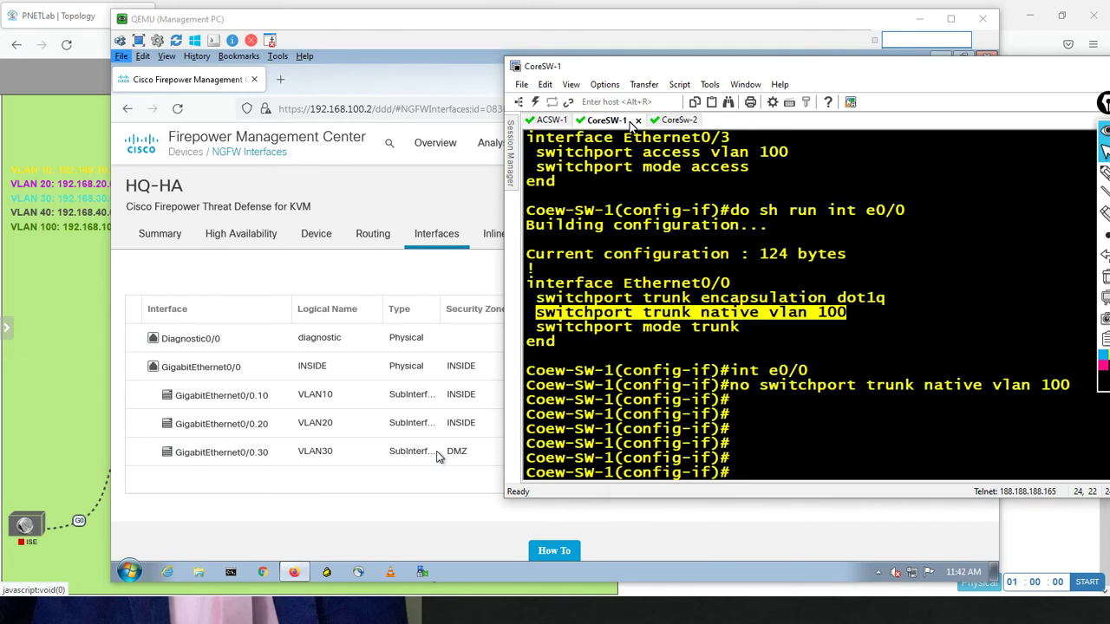
type("exit")
key("Return")
type("def")
key("Tab")
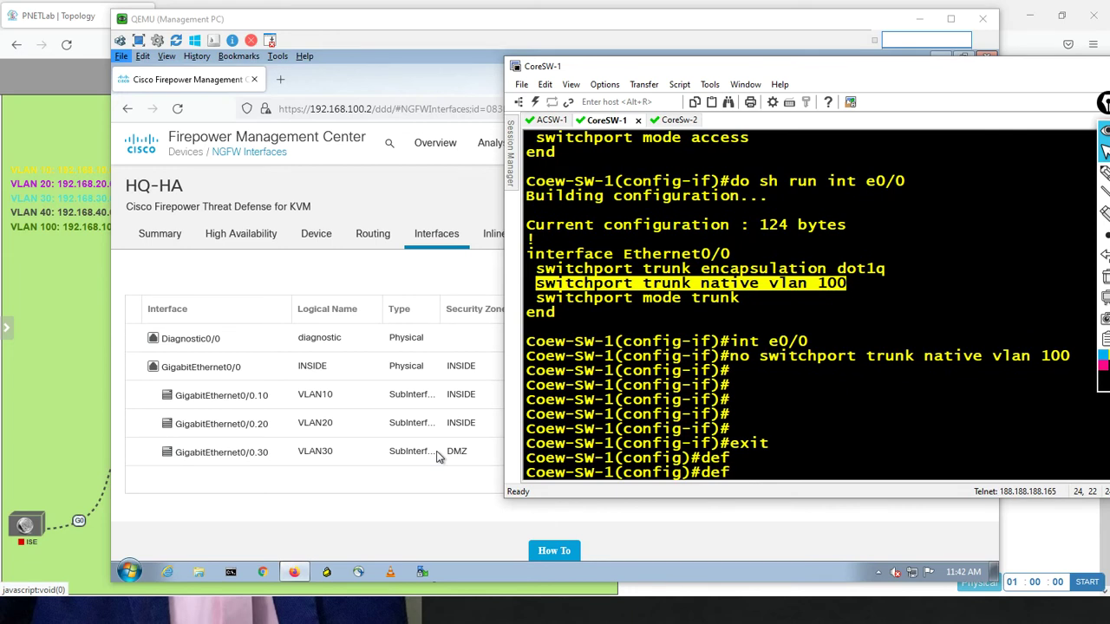
type("u")
key("Tab")
type("au")
key("Tab")
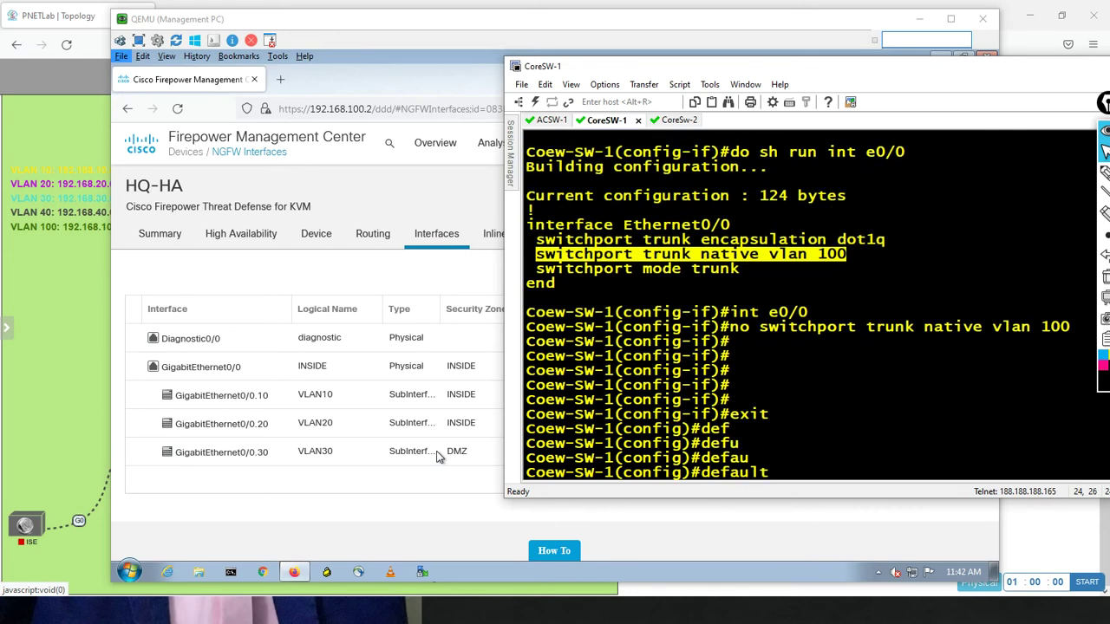
type("int e0/3")
key("Return")
key("Return")
key("Return")
key("Return")
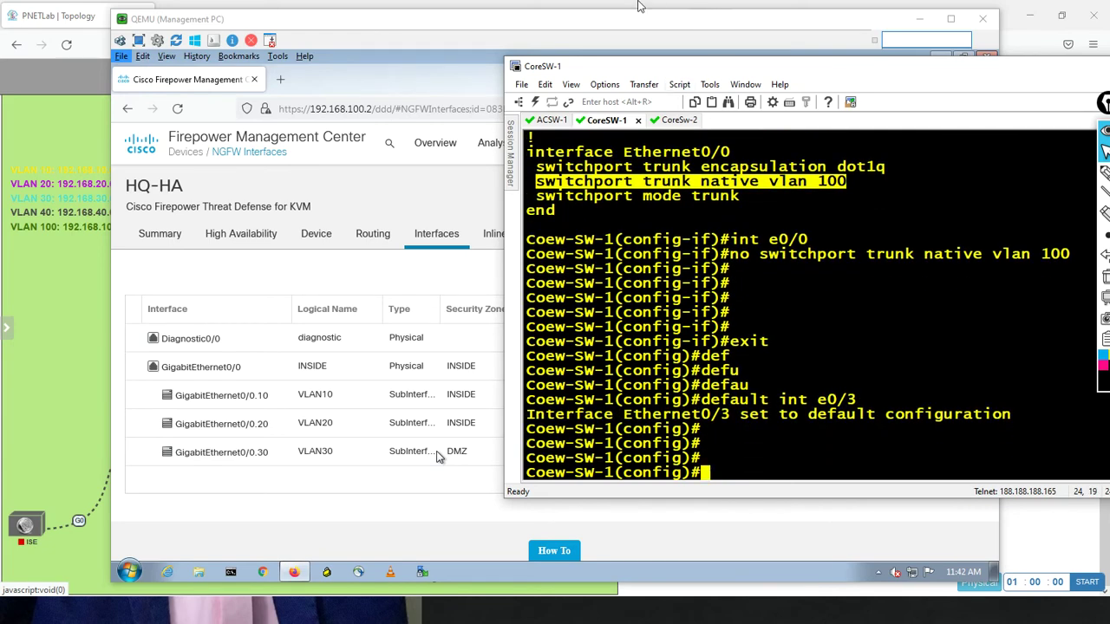
Step: Switch to the CoreSw-2 terminal session and enter global configuration mode with conf t
left_click(680, 122)
key("Return")
key("Return")
key("Return")
key("Return")
type("conf t")
key("Return")
key("Return")
key("Return")
Step: Reset interface e0/3 on CoreSw-2 to its default configuration with default int e0/3
type("defau")
key("Tab")
type("in")
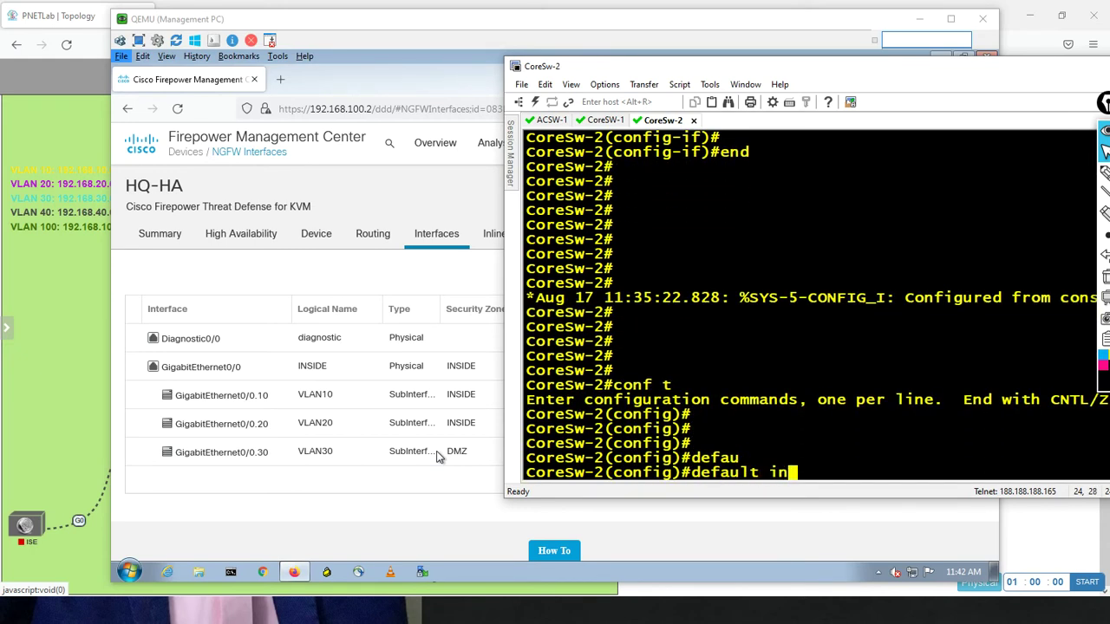
type("t e0/3")
key("Return")
key("Return")
key("Return")
key("Return")
key("Return")
key("Return")
key("Return")
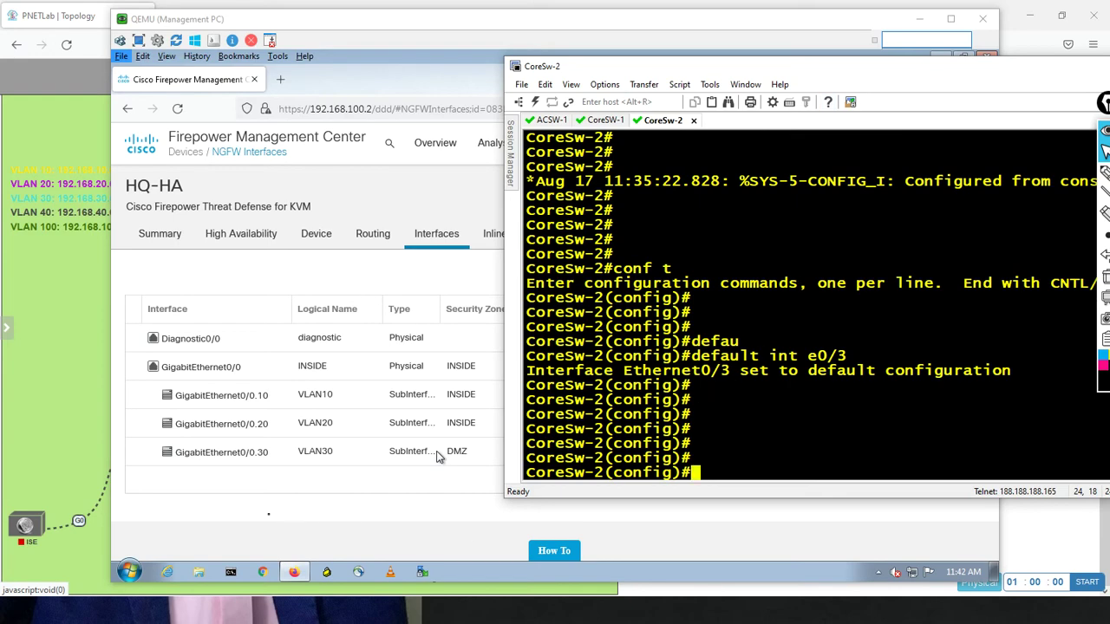
Step: Open Command Prompt on the Management PC, ping 8.8.8.8 and stop the ping
left_click(230, 572)
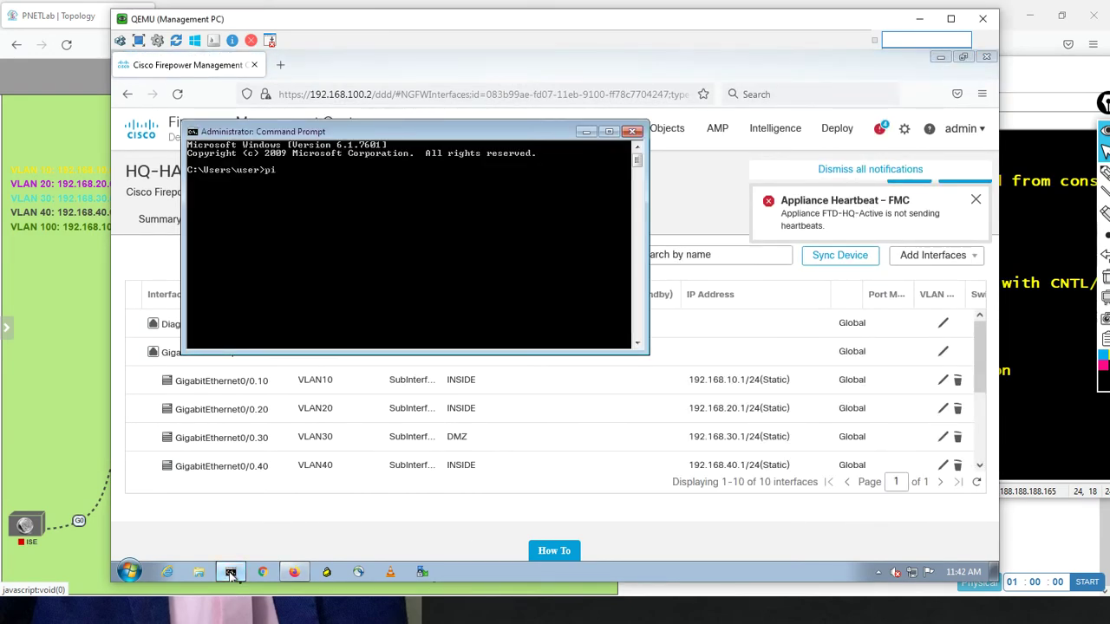
type("ping 8.8.8")
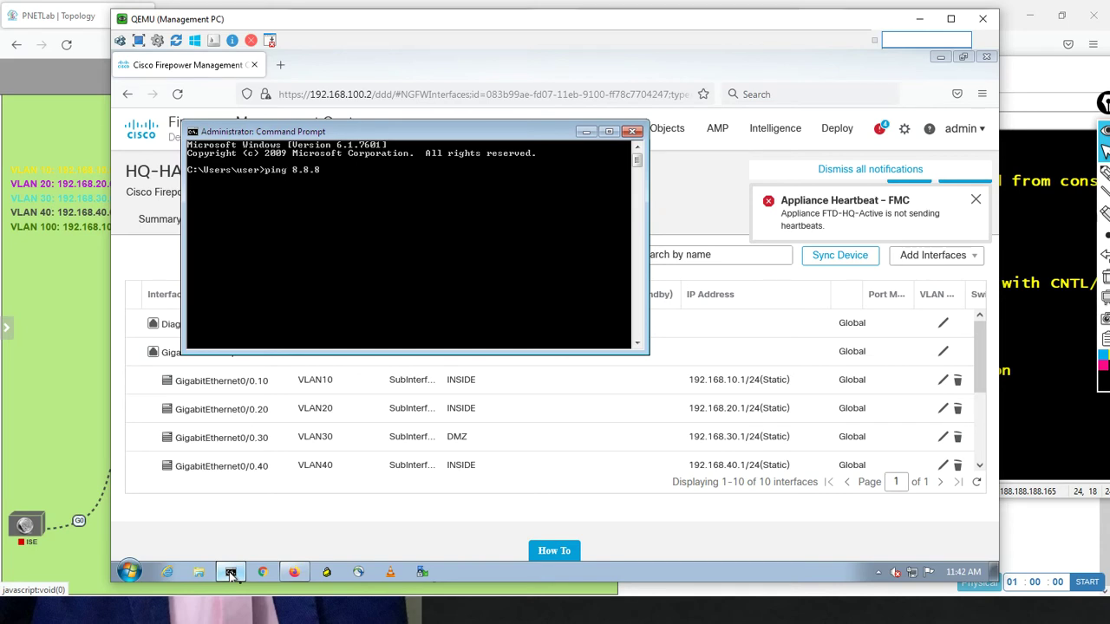
type(".8")
key("Return")
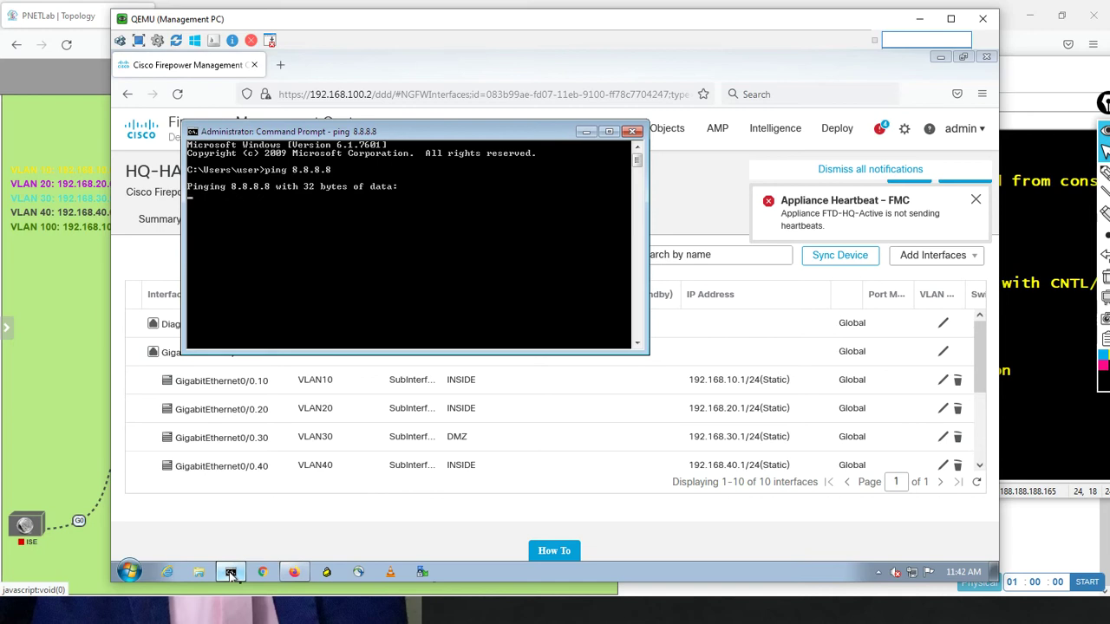
key("ctrl+c")
key("Return")
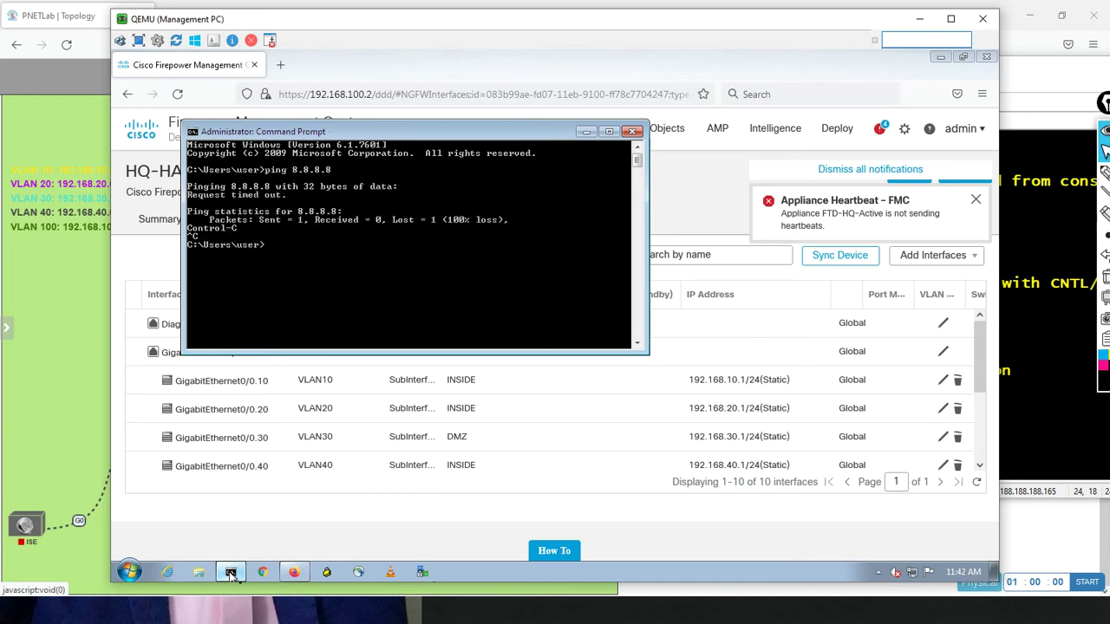
key("Return")
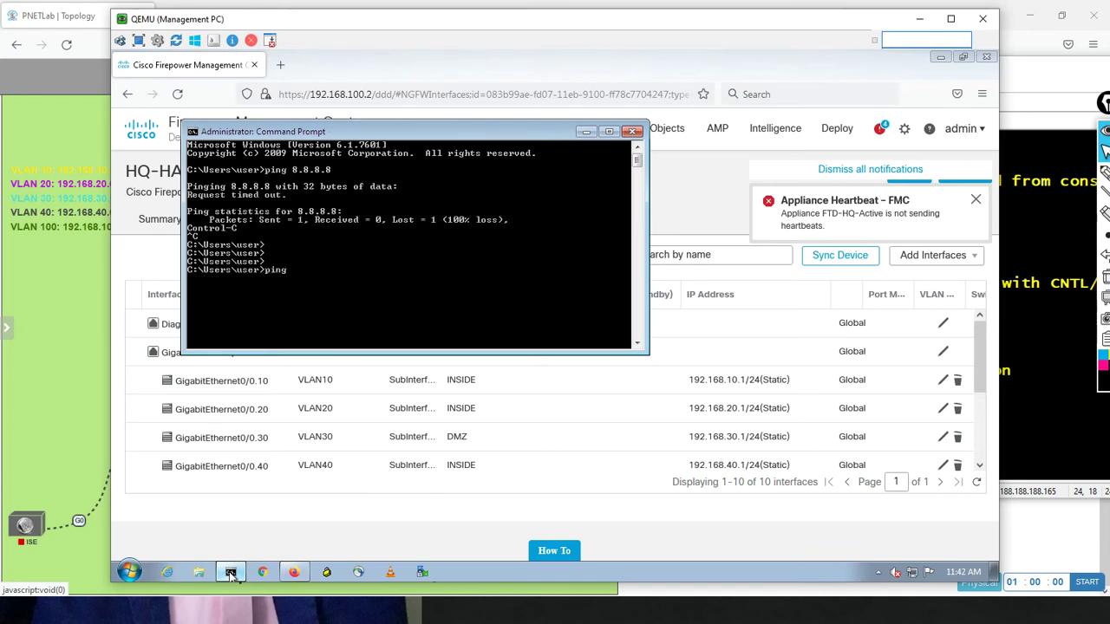
Step: Test reachability of the management addresses 192.168.100.2 and 192.168.100.3 with ping, stopping each ping early
type("ping 192.168.100.2")
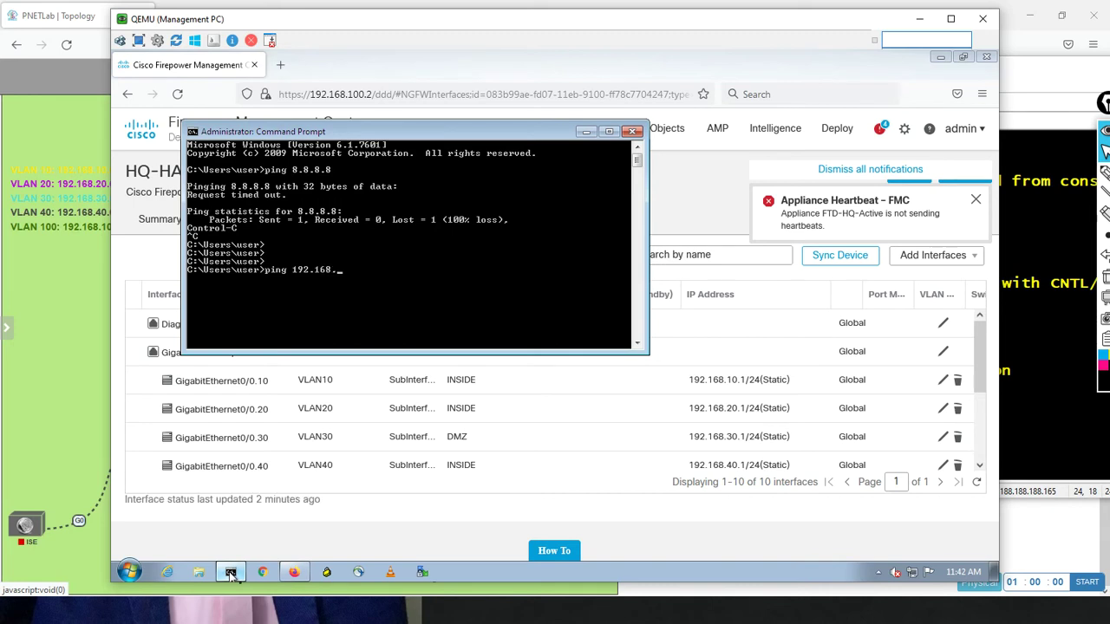
key("Return")
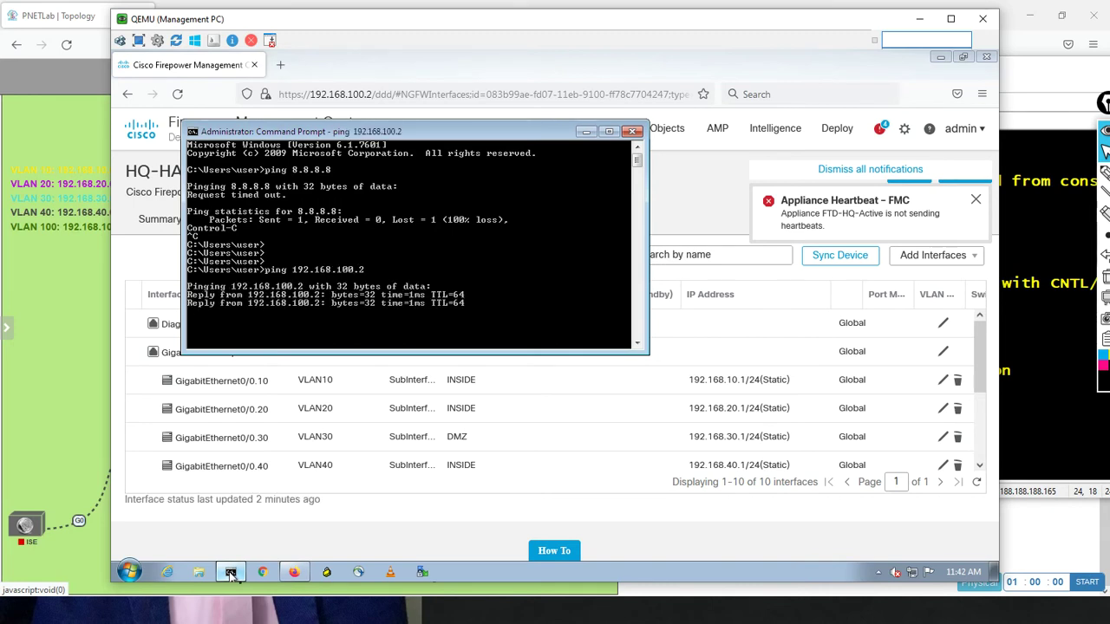
key("ctrl+c")
key("Up")
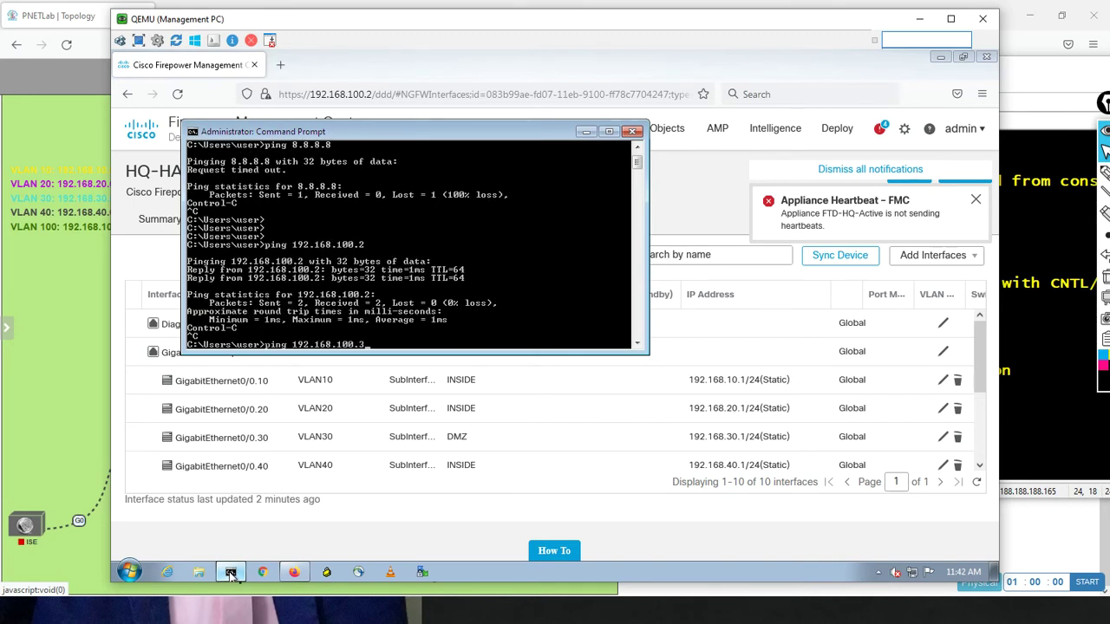
type("3")
key("Return")
key("ctrl+c")
Step: Ping the standby firewall's management address 192.168.100.4 and stop the ping
key("Up")
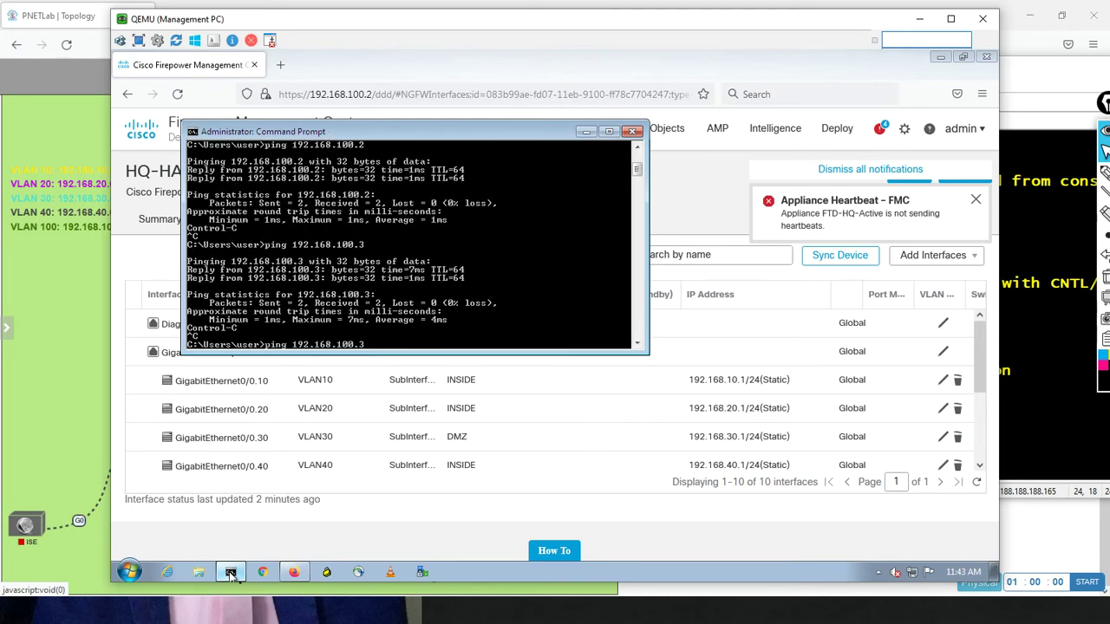
type("4")
key("Return")
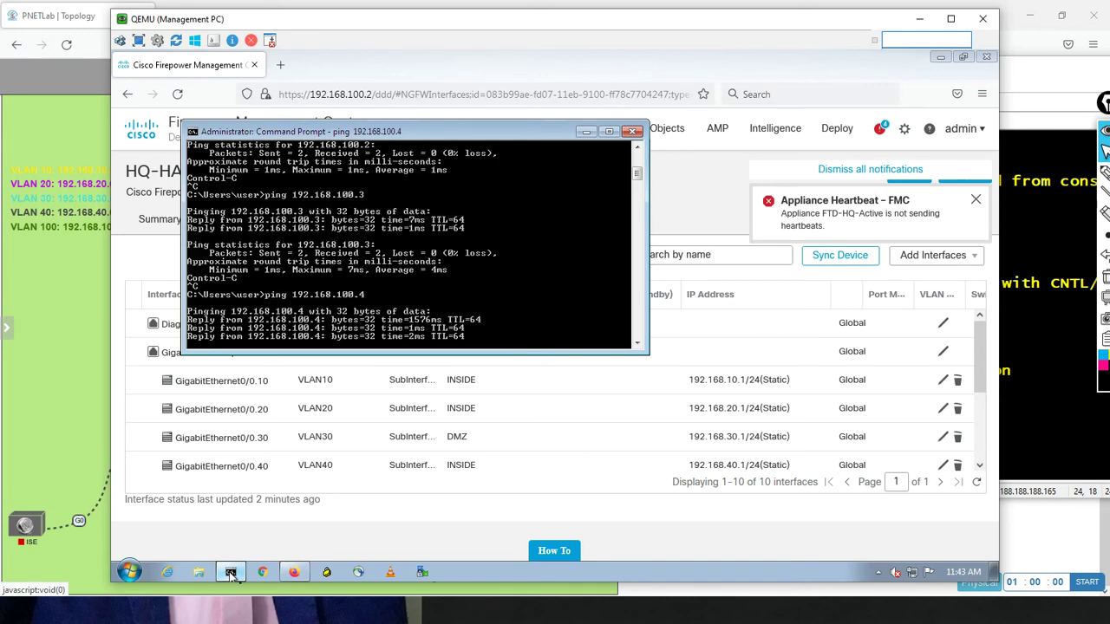
key("ctrl+c")
key("Return")
key("Return")
key("Return")
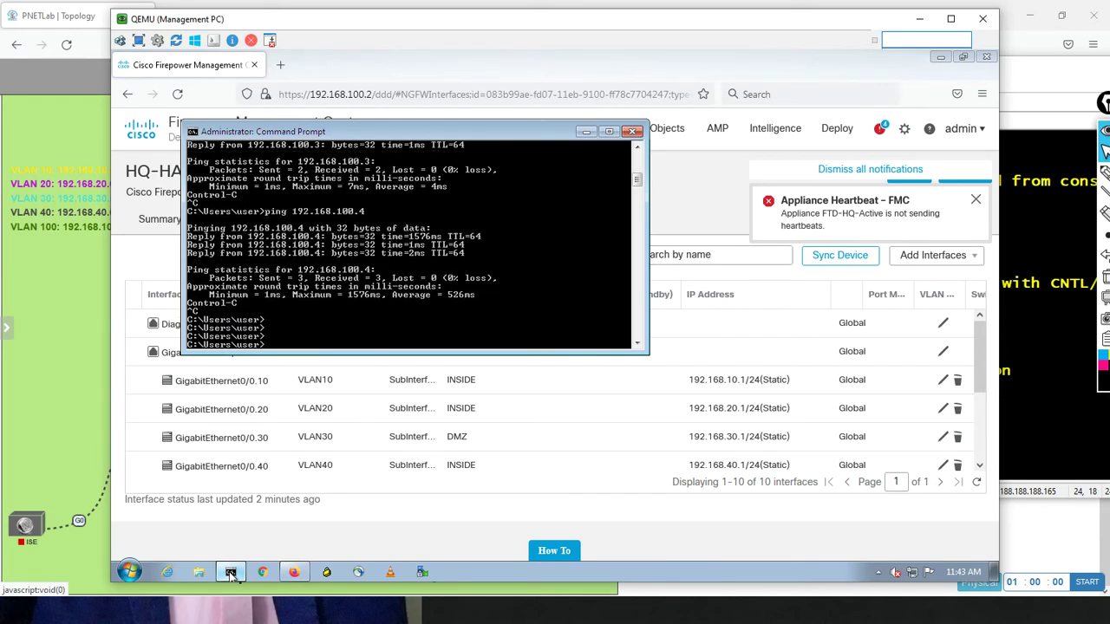
Step: Return to the browser and reload the HQ-HA interfaces page, confirming to leave the page
left_click(698, 212)
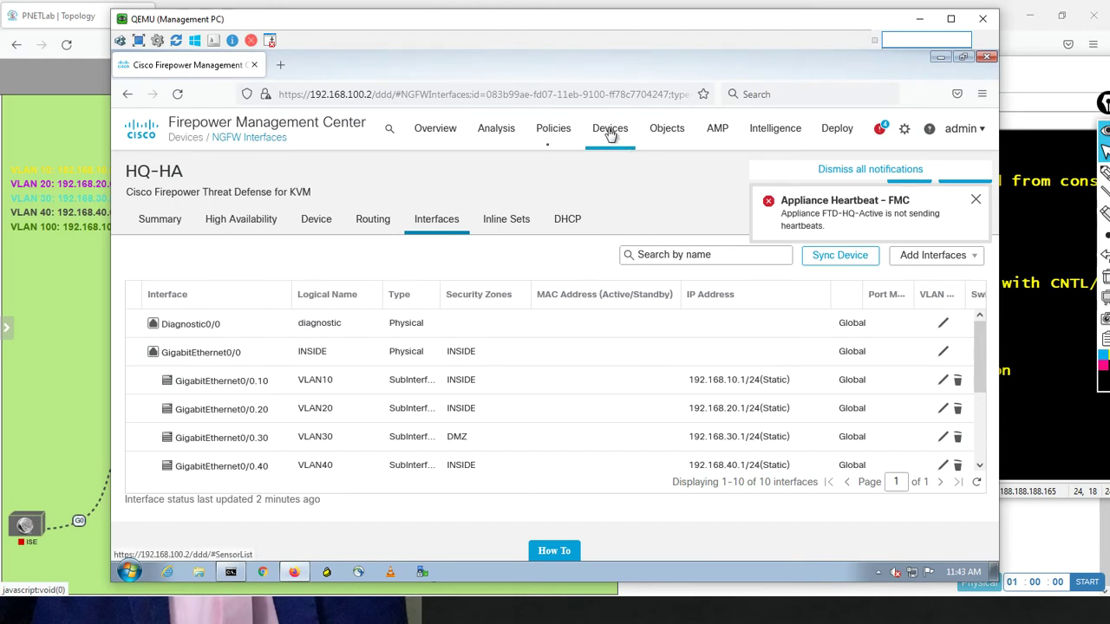
left_click(178, 93)
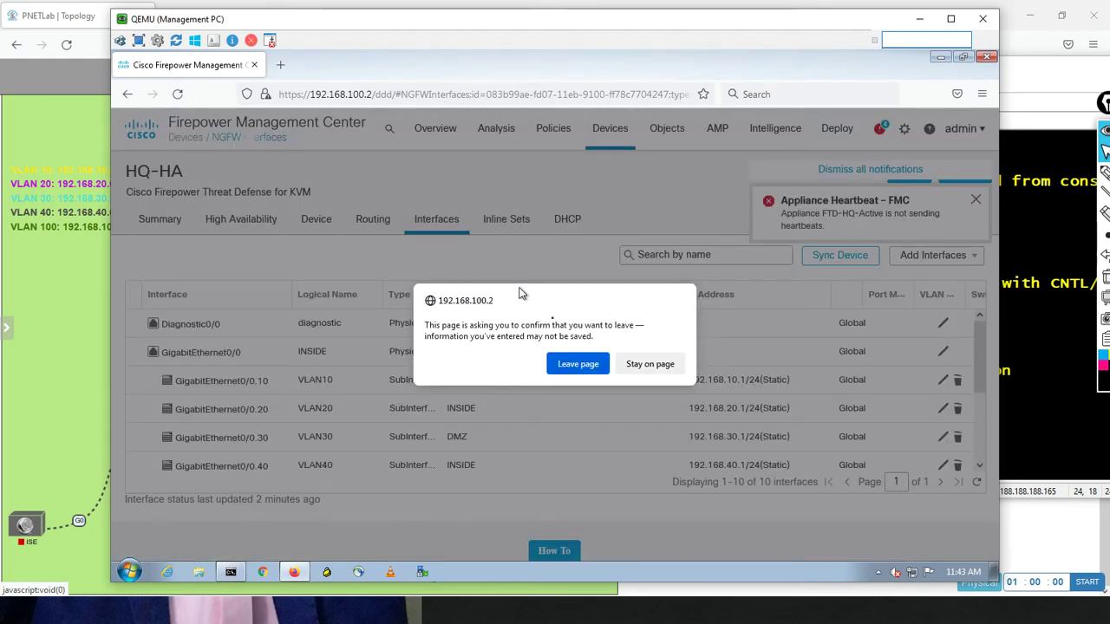
left_click(589, 369)
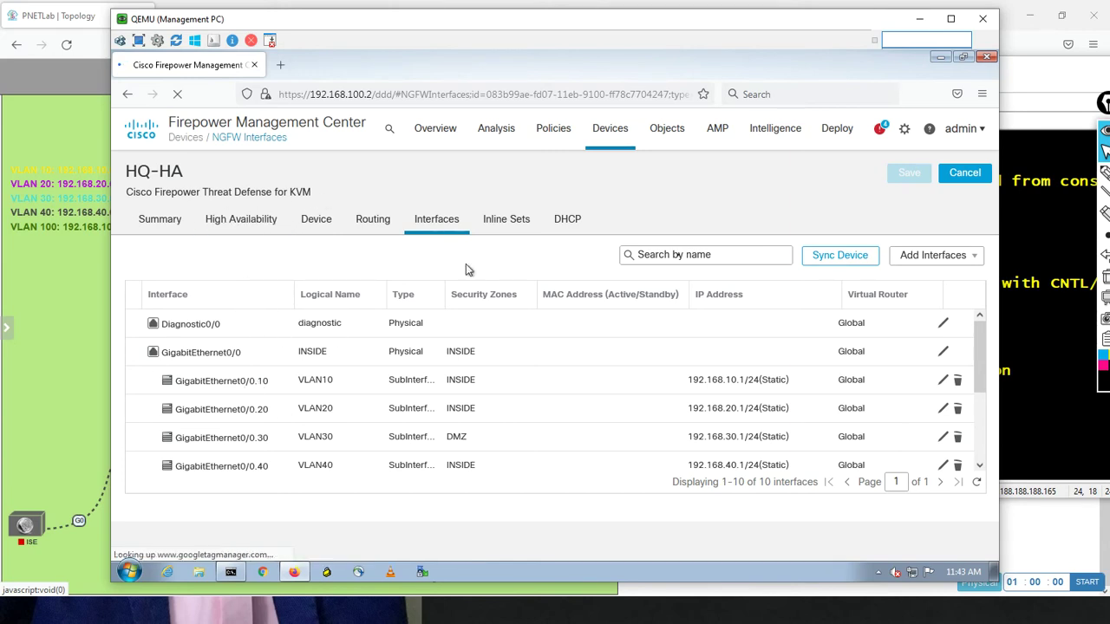
Step: Cancel out to the device list, reopen HQ-HA for editing and review its list of interfaces
left_click(966, 176)
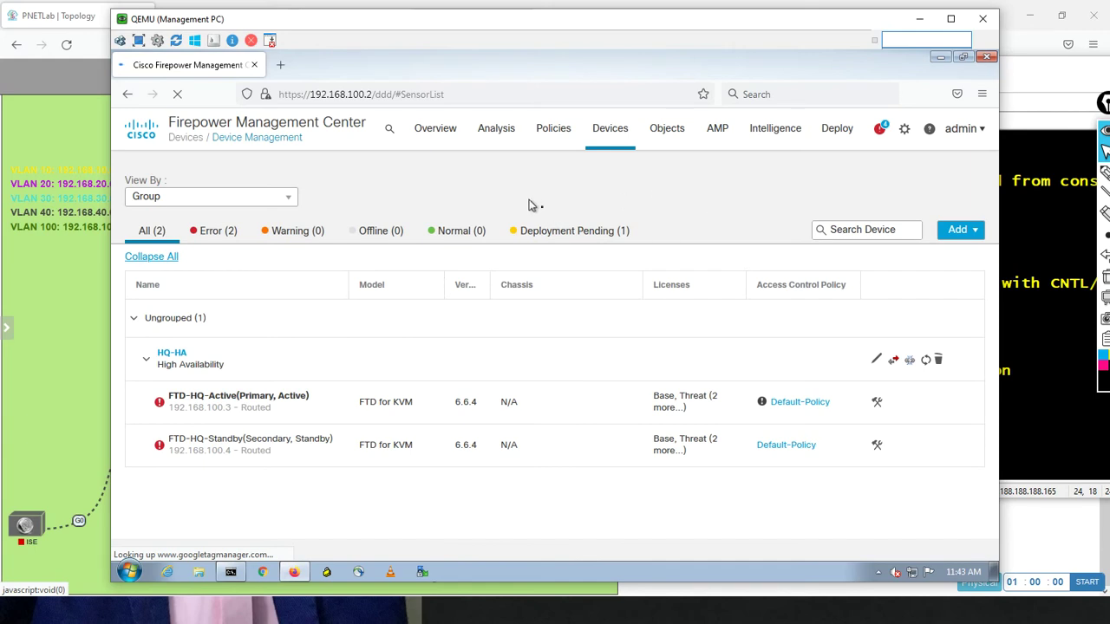
left_click(878, 361)
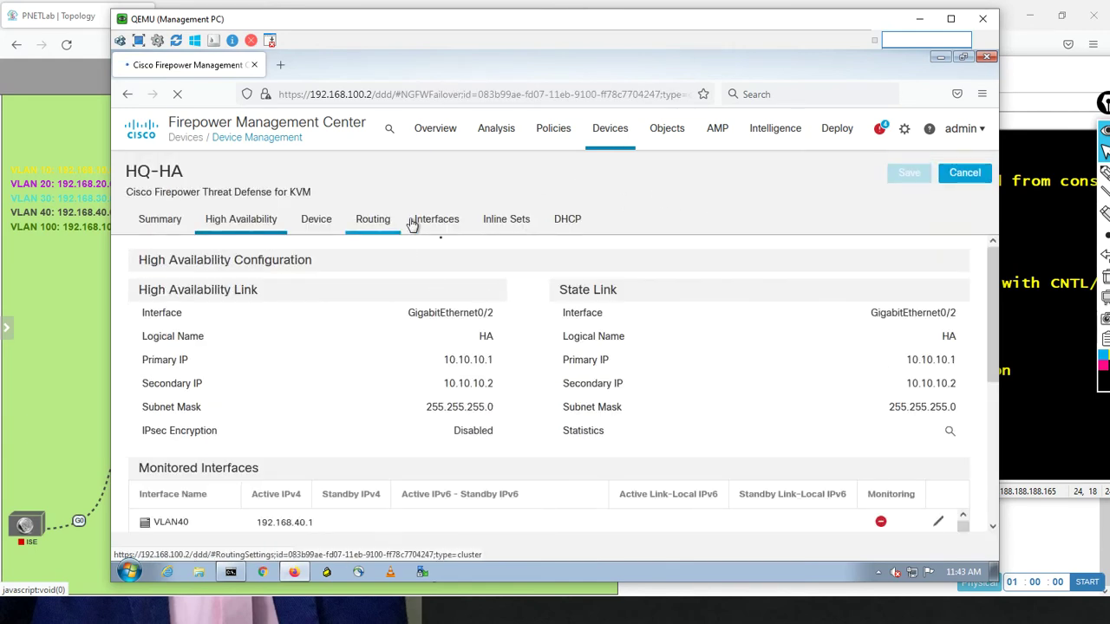
left_click(439, 221)
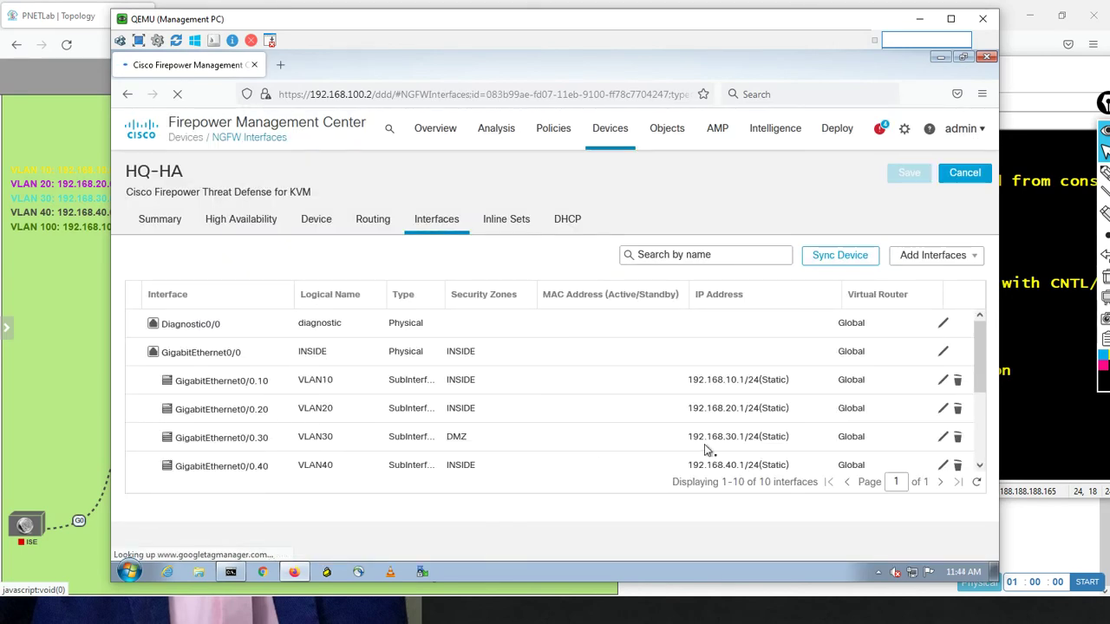
scroll(982, 348, "down", 3)
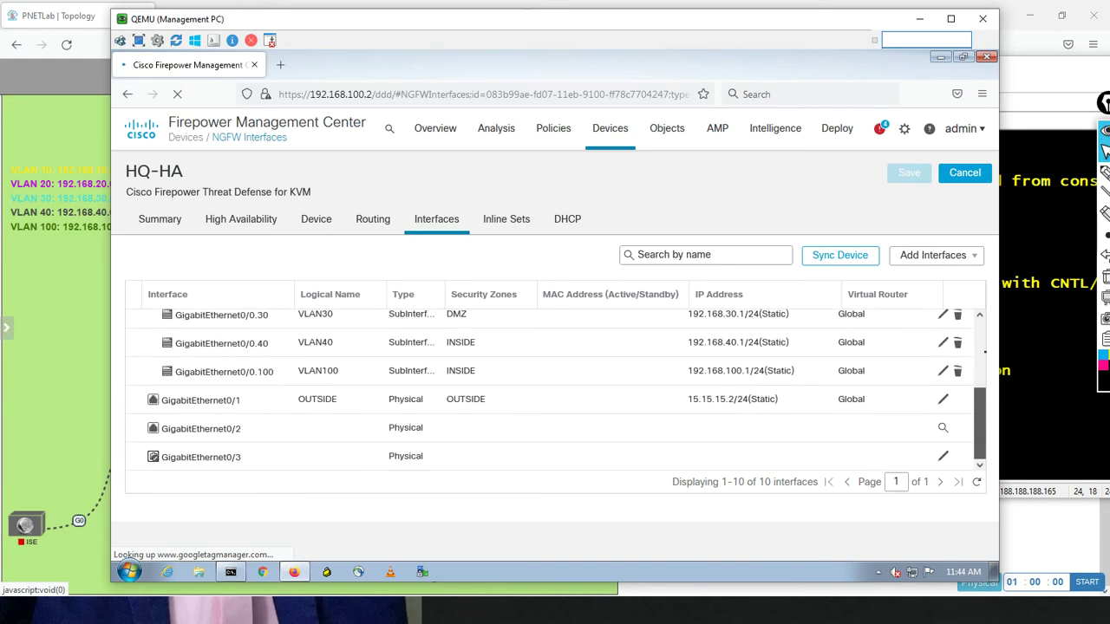
scroll(982, 349, "up", 3)
Step: Return to Command Prompt and repeat the pings to 192.168.100.4, 192.168.100.2 and 192.168.100.3
left_click(241, 572)
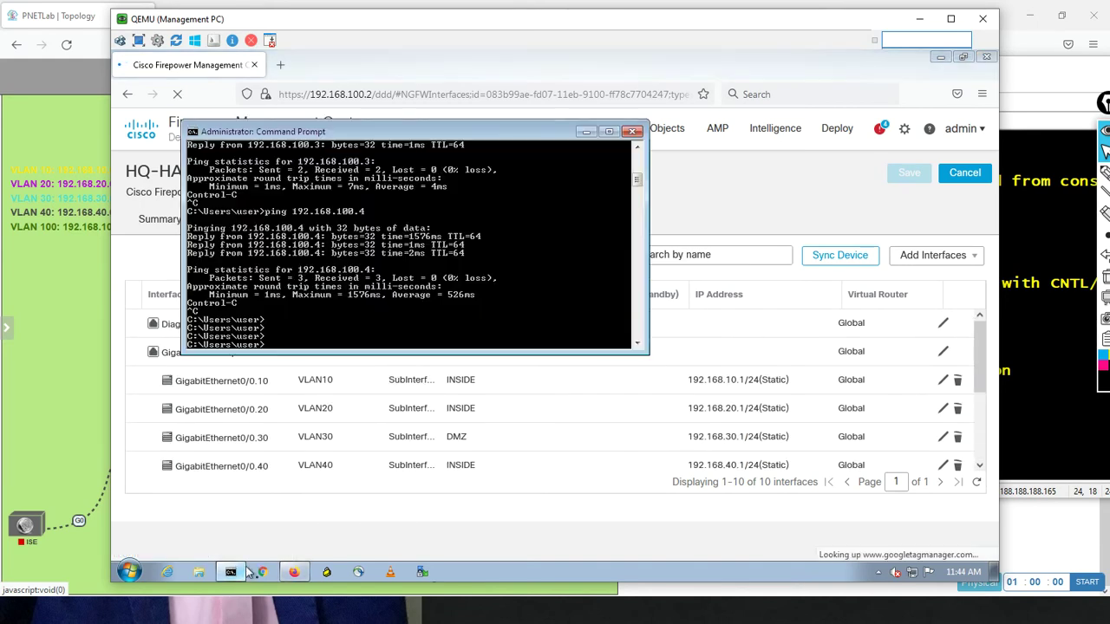
key("Up")
key("Return")
key("ctrl+c")
key("Up")
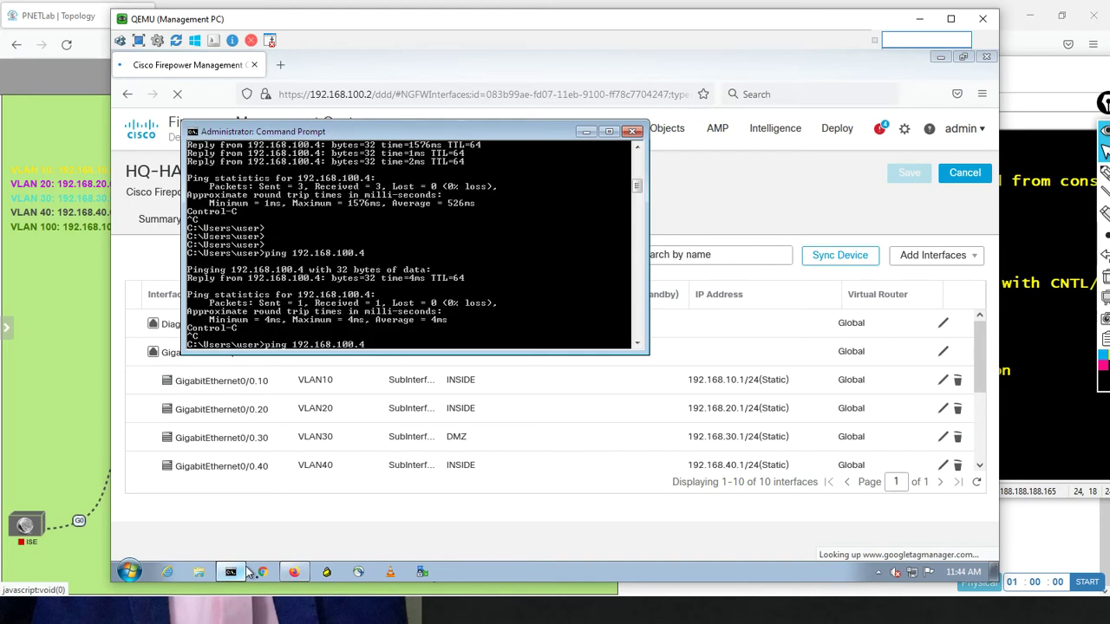
key("Return")
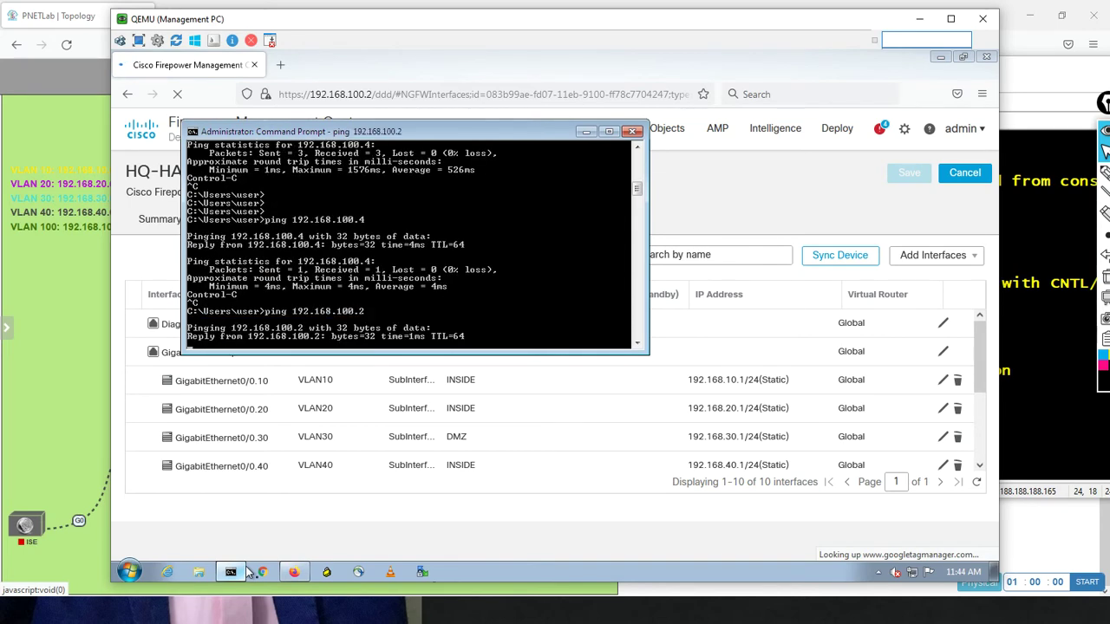
key("ctrl+c")
key("Up")
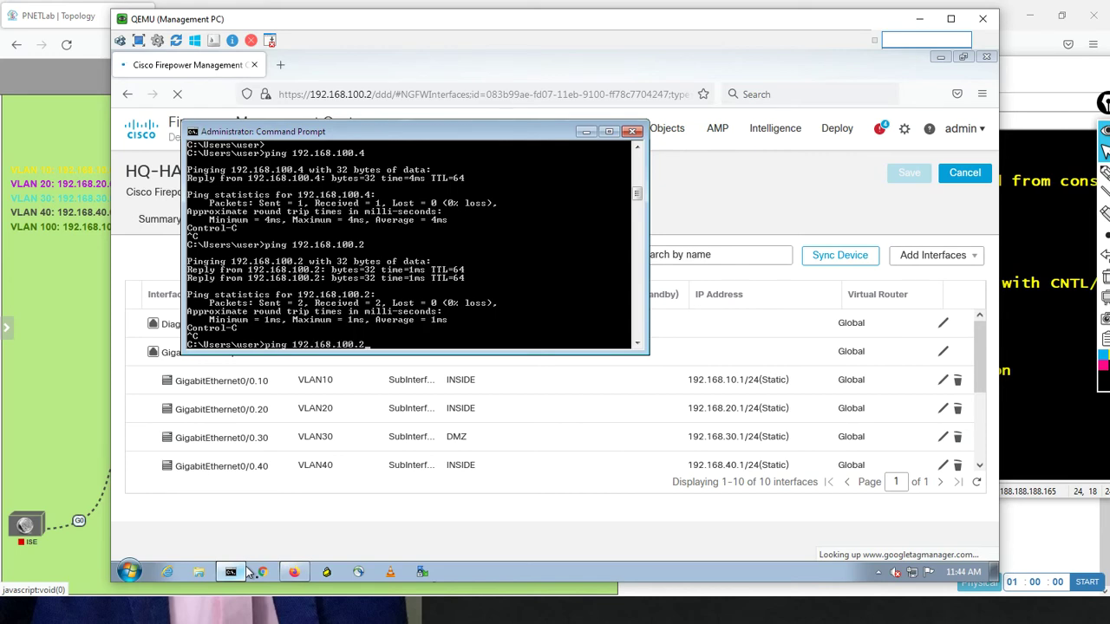
key("Return")
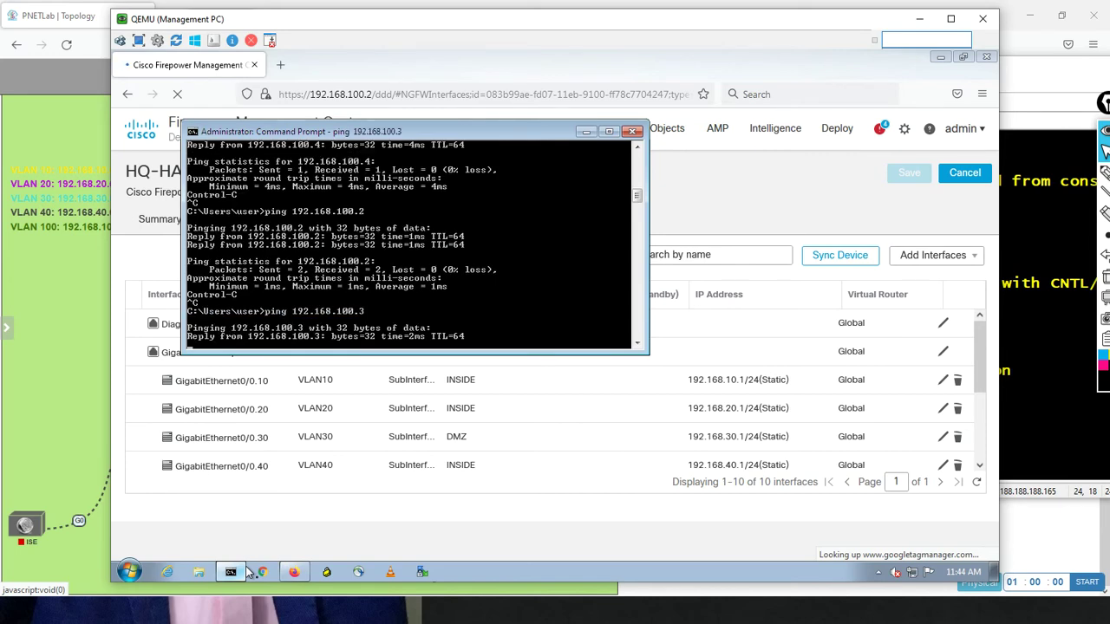
Step: Return to the browser, review HQ-HA's High Availability and Interfaces pages and go back to the Device Management list
left_click(735, 267)
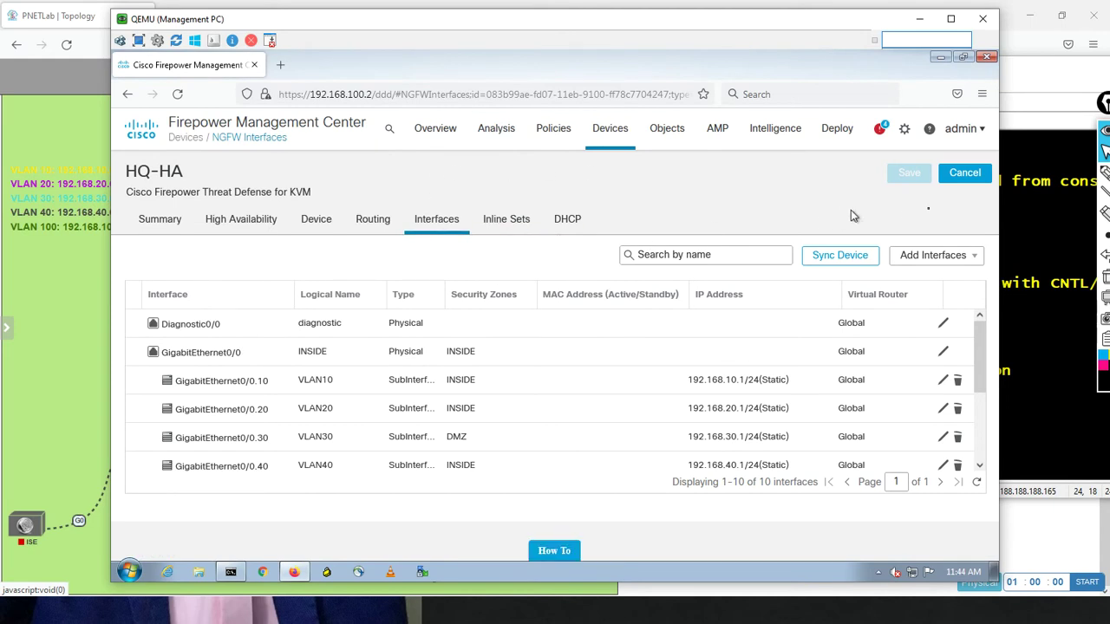
left_click(246, 222)
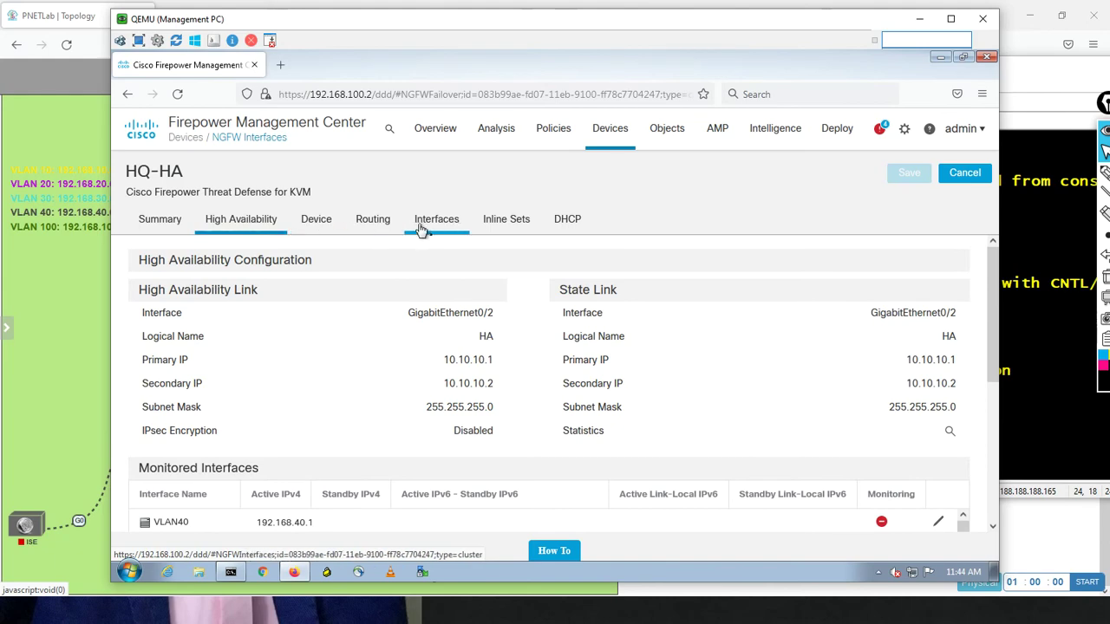
left_click(425, 228)
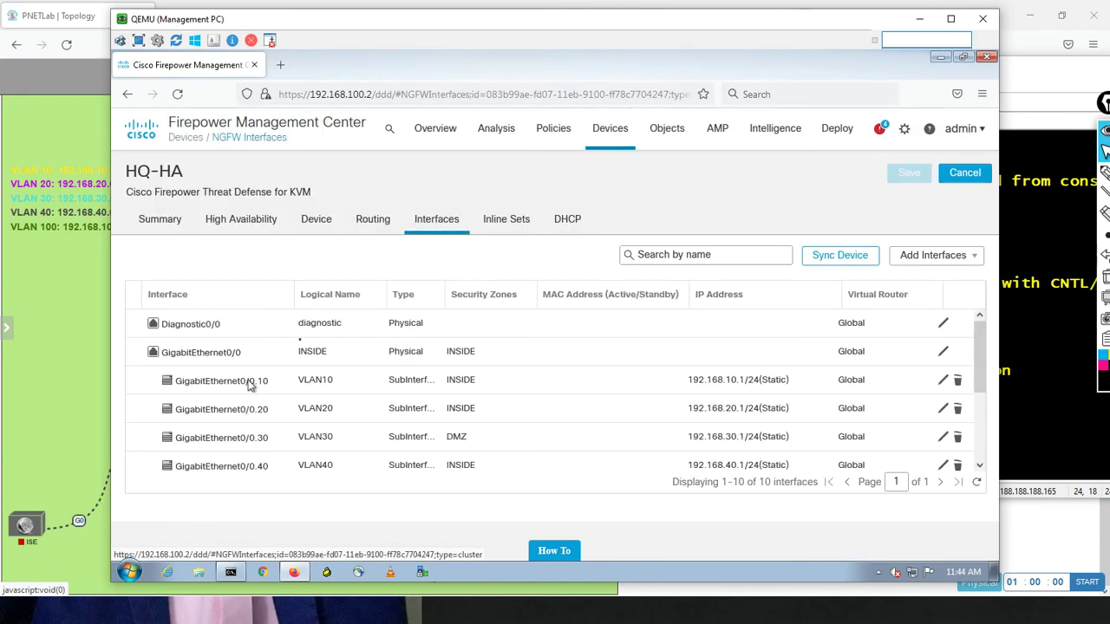
mouse_move(167, 380)
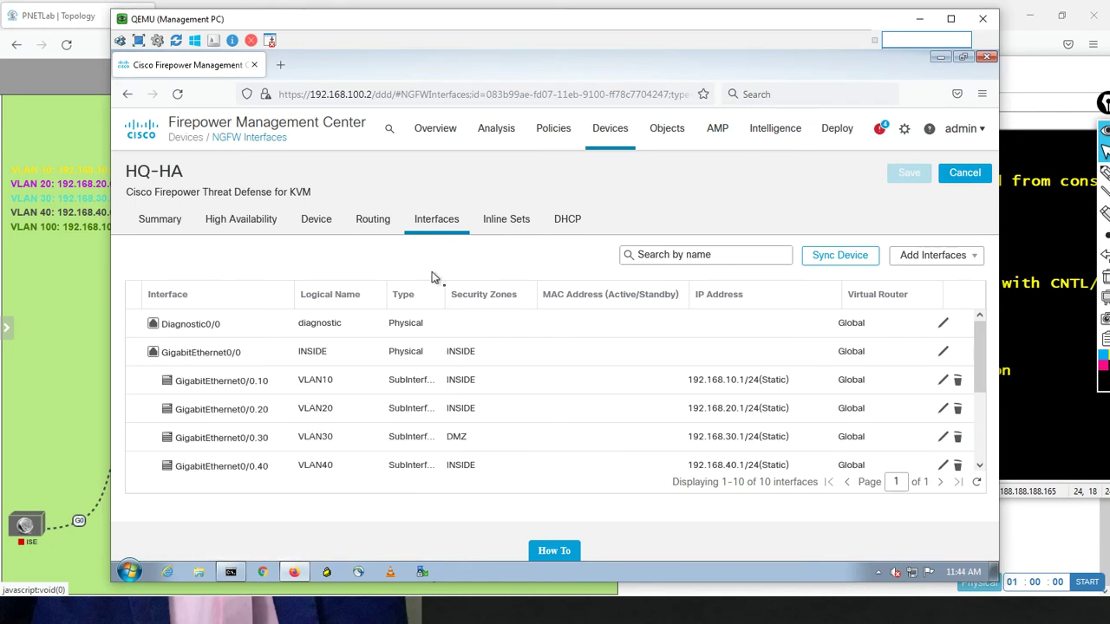
left_click(614, 130)
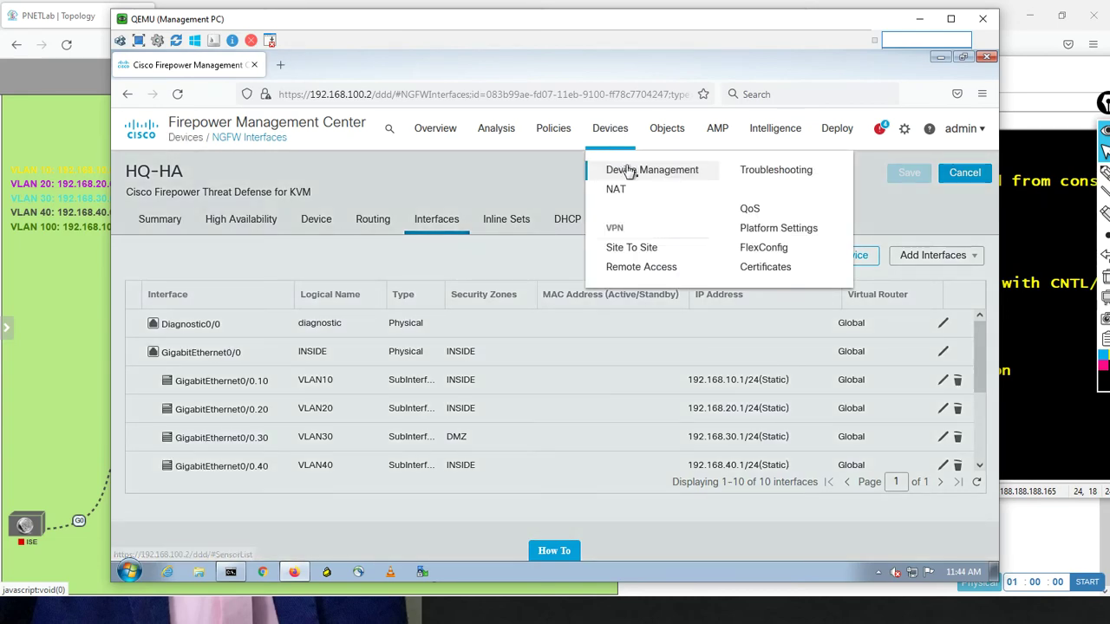
left_click(629, 171)
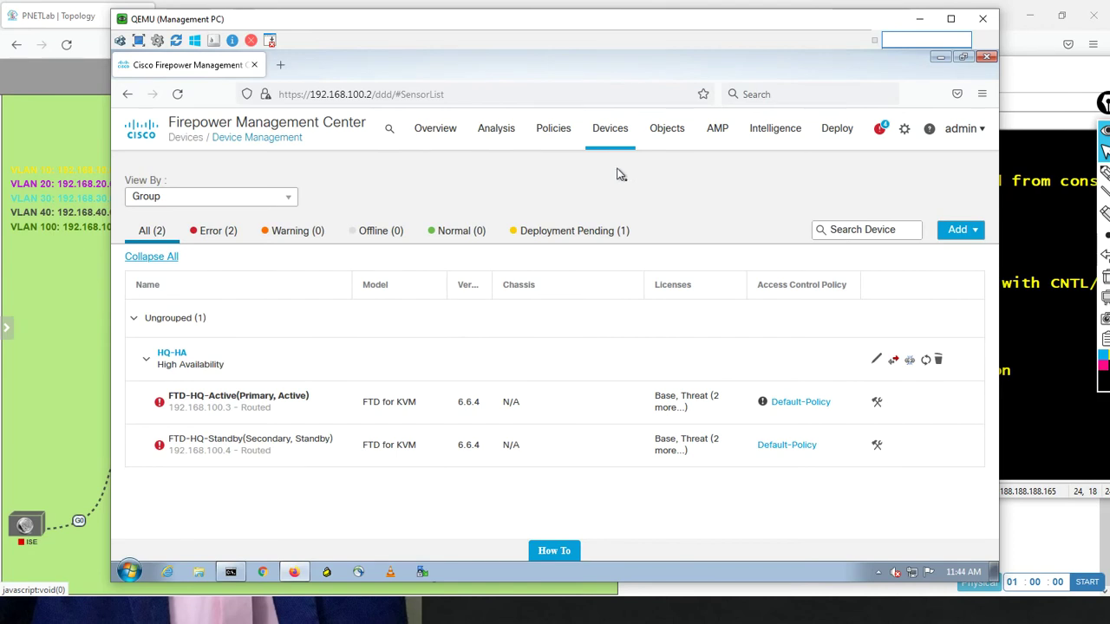
Step: Switch to the PNETLab topology and use the pen to circle FTD-HQ-Active, mark FTD-HQ-Standby and cross out their HA link
left_click(104, 296)
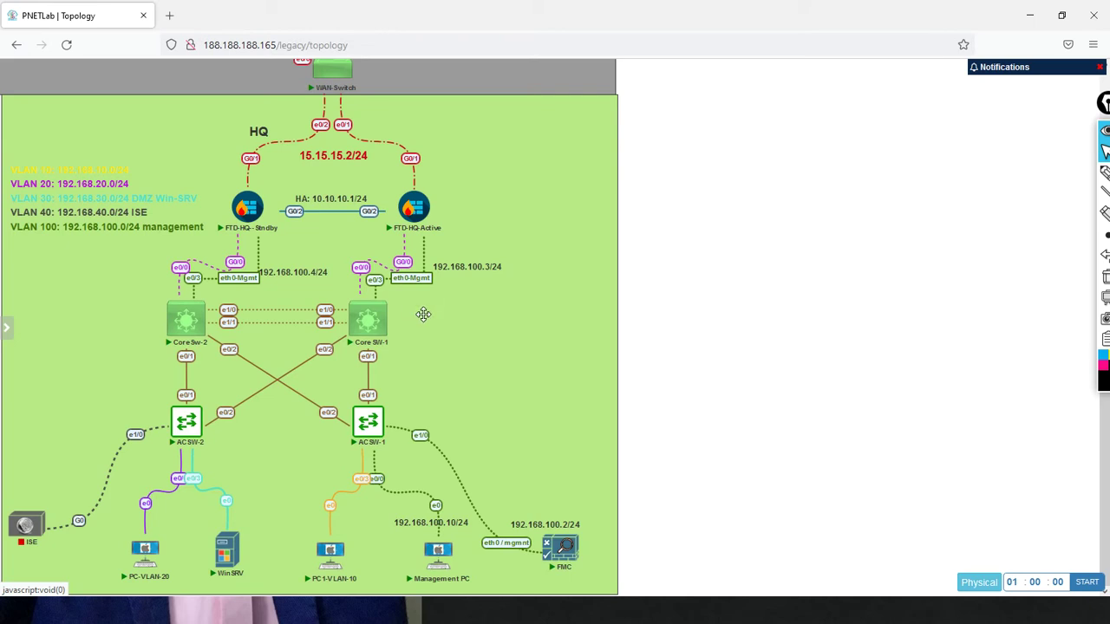
mouse_move(1104, 173)
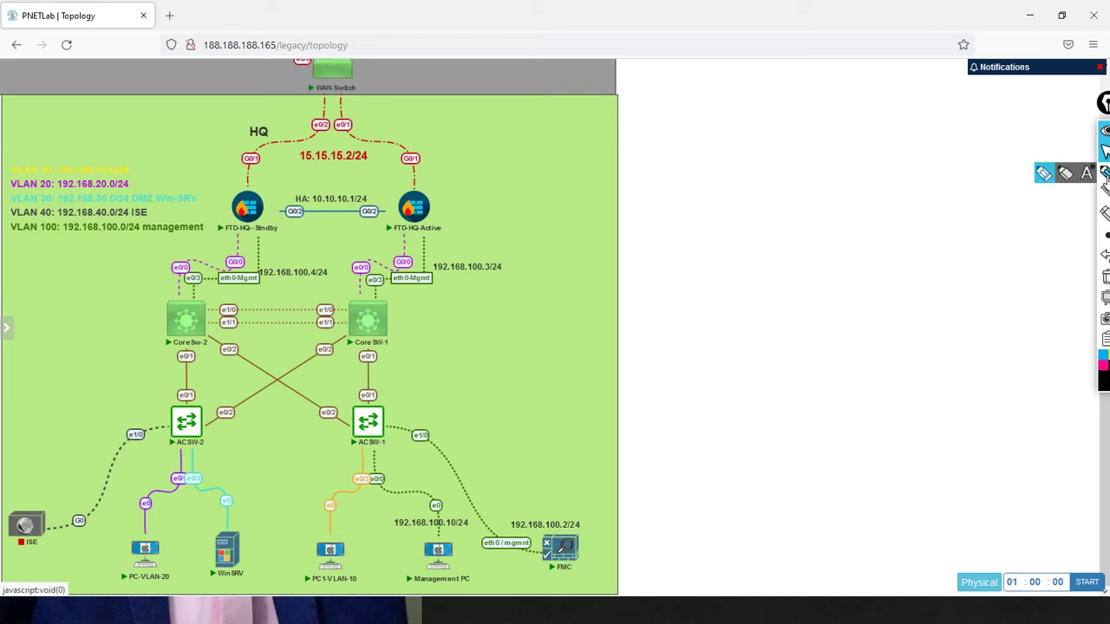
left_click(1066, 175)
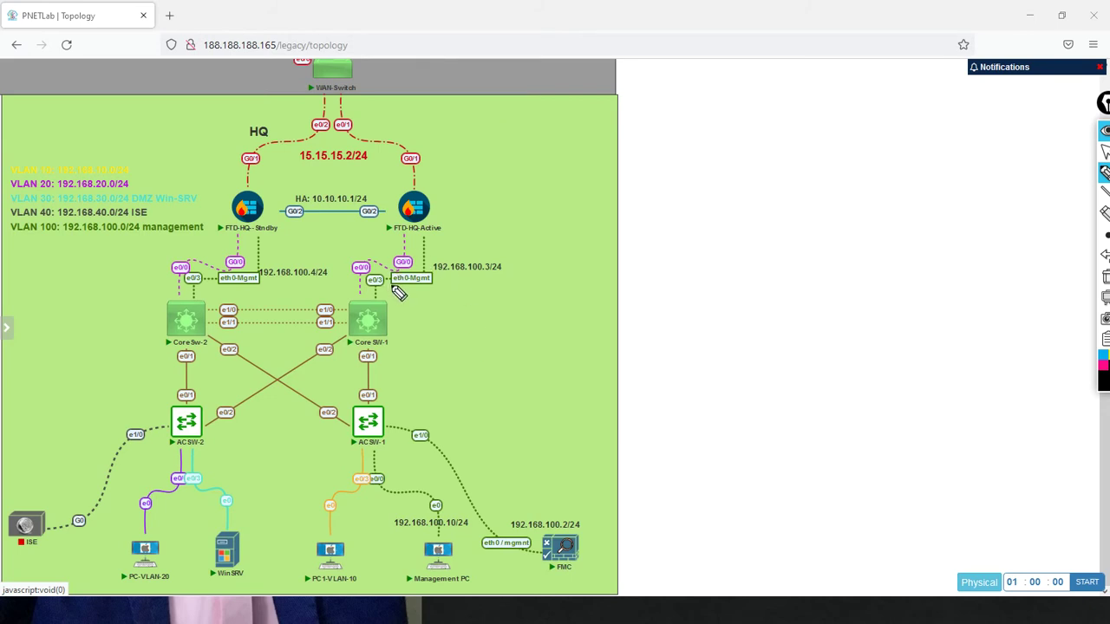
mouse_move(438, 189)
left_mouse_down()
mouse_move(395, 208)
mouse_move(428, 198)
mouse_move(425, 184)
left_mouse_up()
mouse_move(253, 184)
left_mouse_down()
mouse_move(251, 215)
mouse_move(260, 193)
left_mouse_up()
mouse_move(338, 179)
left_mouse_down()
mouse_move(316, 205)
mouse_move(382, 208)
mouse_move(291, 211)
mouse_move(373, 184)
left_mouse_up()
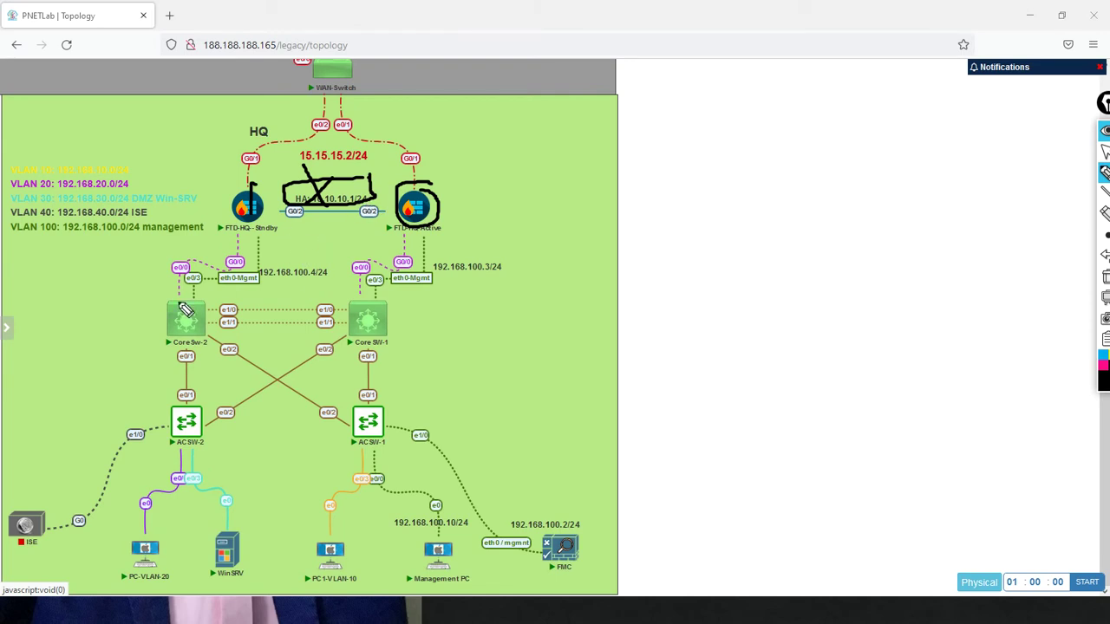
Step: Mark the management links at the core switches, ACSW-1 and FTD-HQ-Standby, and handwrite a circled VLAN note beside FTD-HQ-Active
left_click_drag(184, 295, 190, 289)
left_click(376, 292)
left_click(434, 447)
left_click(371, 457)
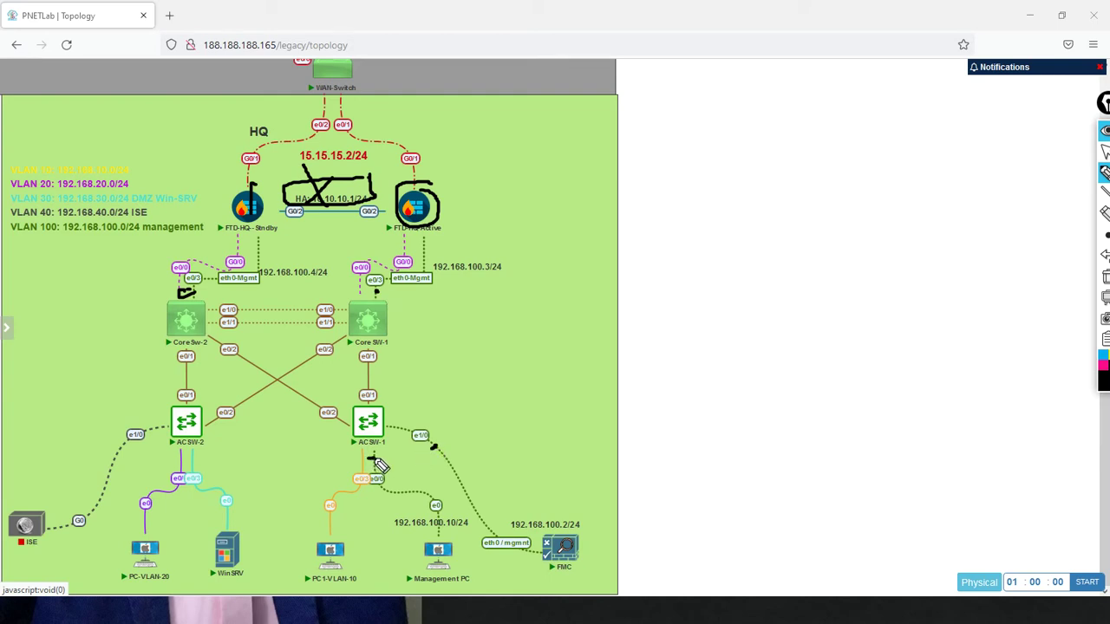
left_click(258, 256)
mouse_move(440, 207)
left_mouse_down()
mouse_move(522, 205)
mouse_move(528, 193)
mouse_move(536, 207)
mouse_move(565, 206)
mouse_move(532, 246)
left_mouse_up()
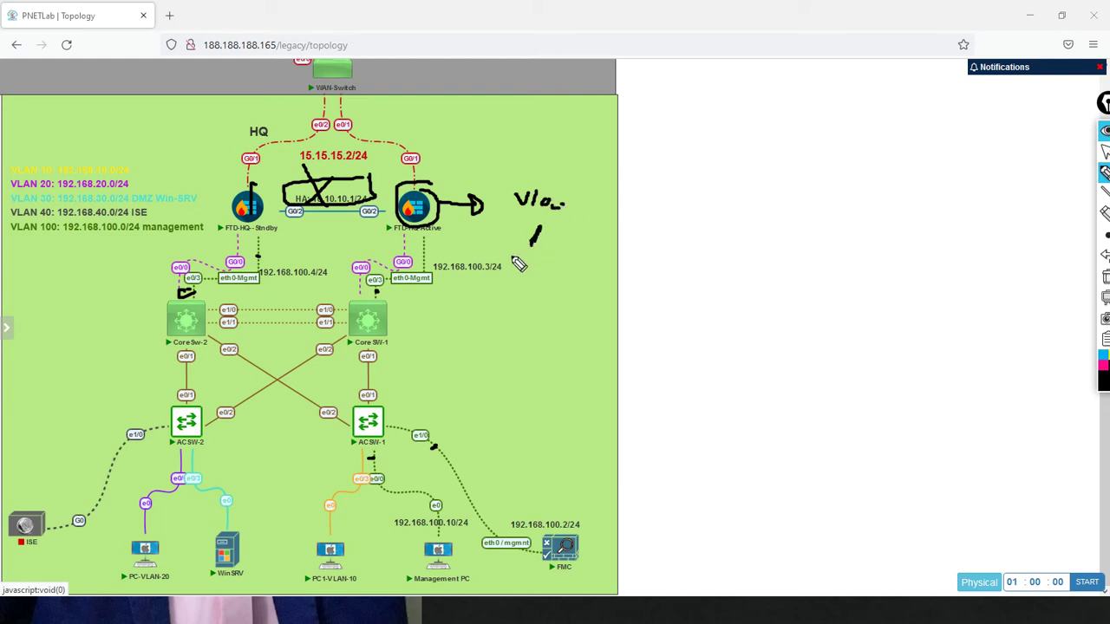
mouse_move(564, 178)
left_mouse_down()
mouse_move(518, 175)
mouse_move(569, 221)
mouse_move(566, 182)
left_mouse_up()
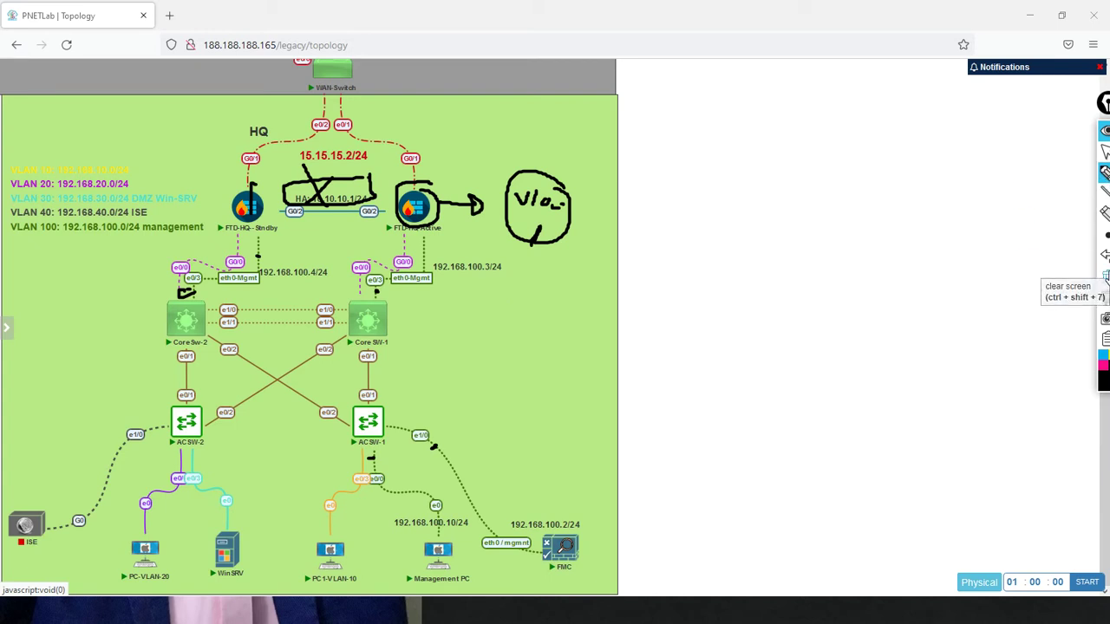
Step: Clear all pen marks from the topology, restore the normal pointer and switch back to the Management PC's Firepower Management Center
left_click(1107, 276)
left_click(1105, 152)
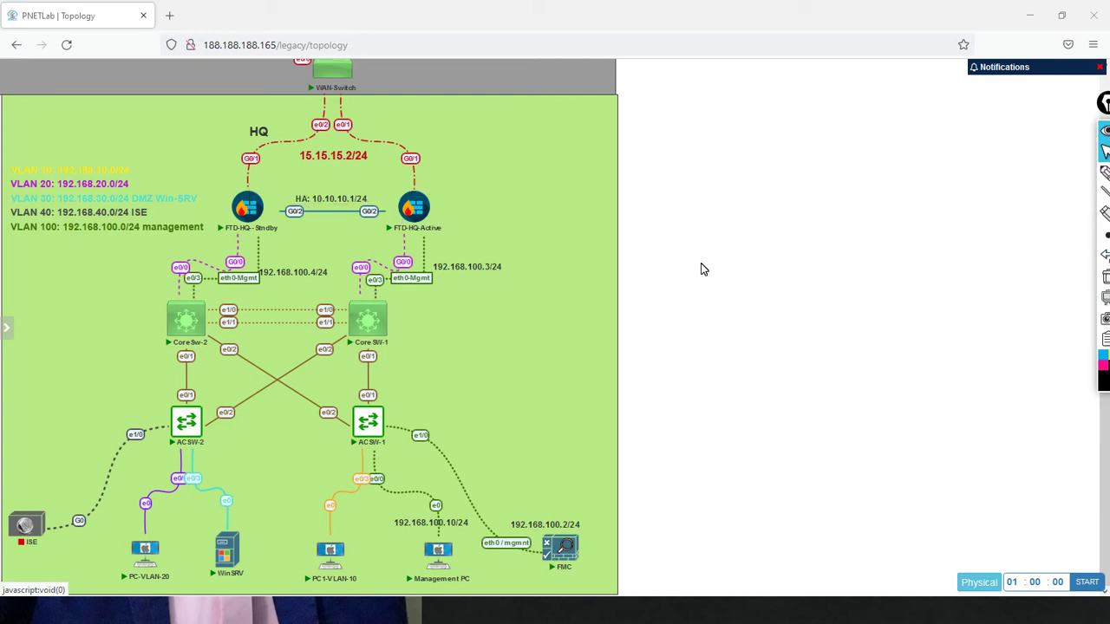
key("alt+Tab")
key("alt+Tab")
key("alt+Tab")
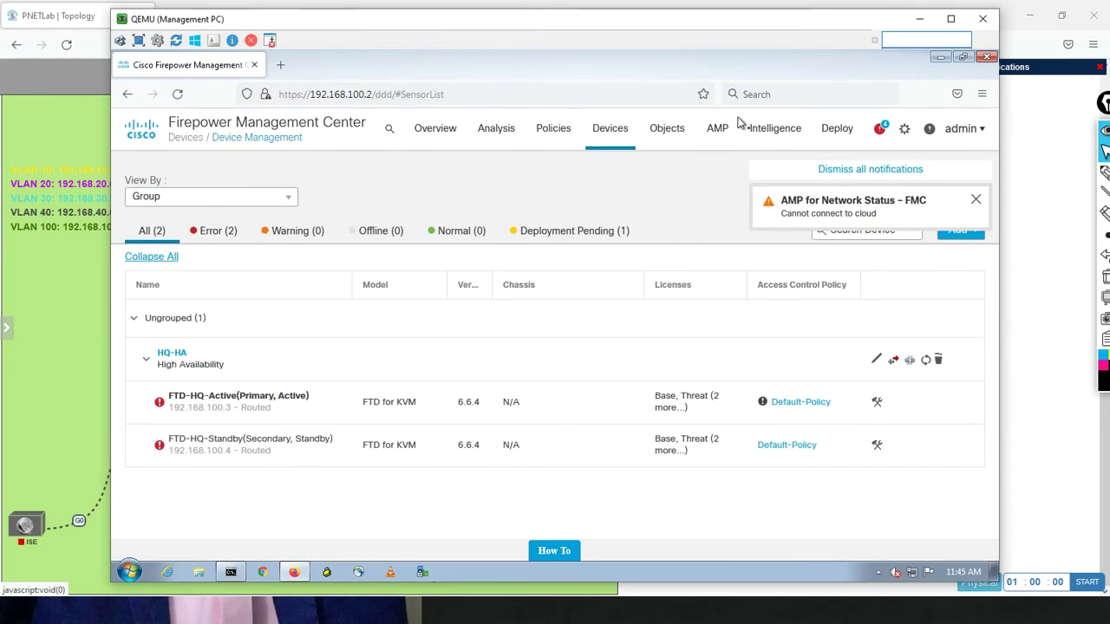
Step: Open HQ-HA for editing, reload its Interfaces page and review the full interface list
left_click(878, 363)
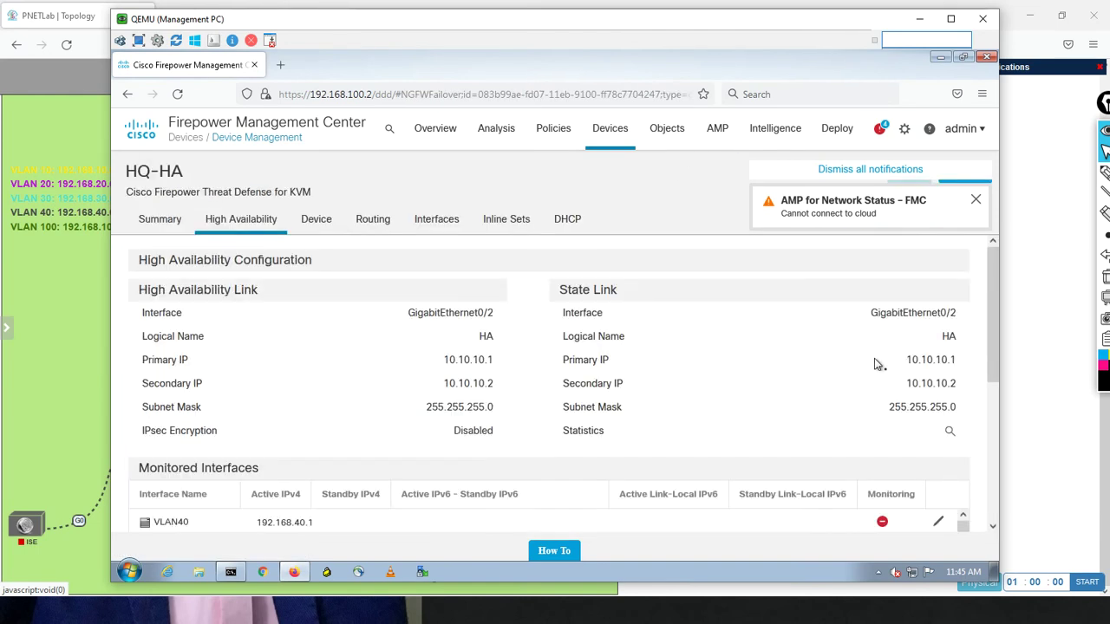
left_click(425, 224)
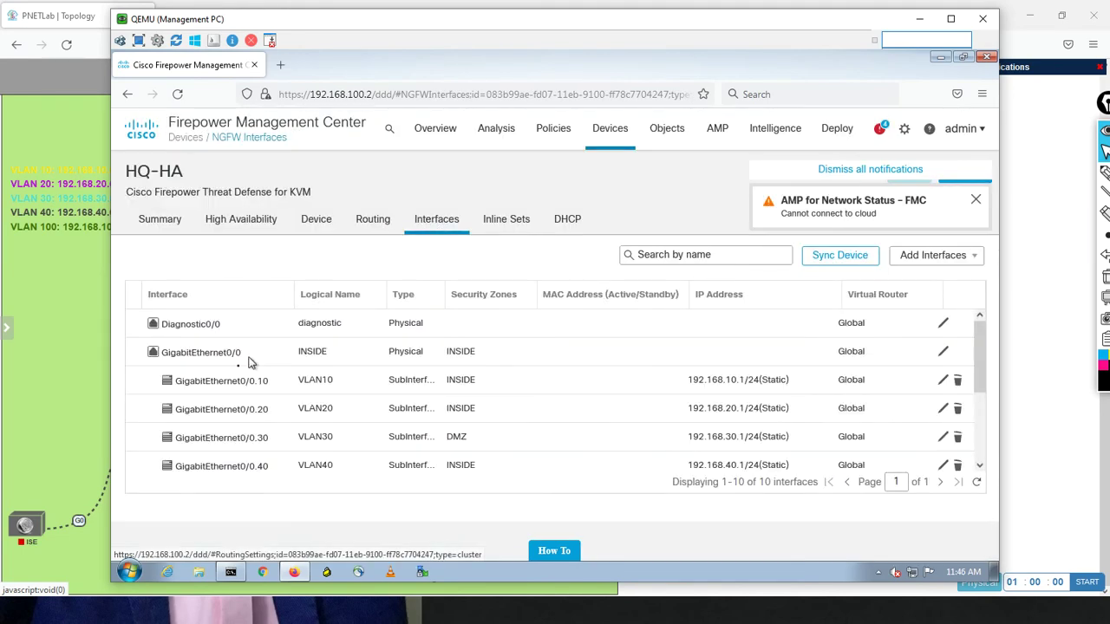
left_click(178, 96)
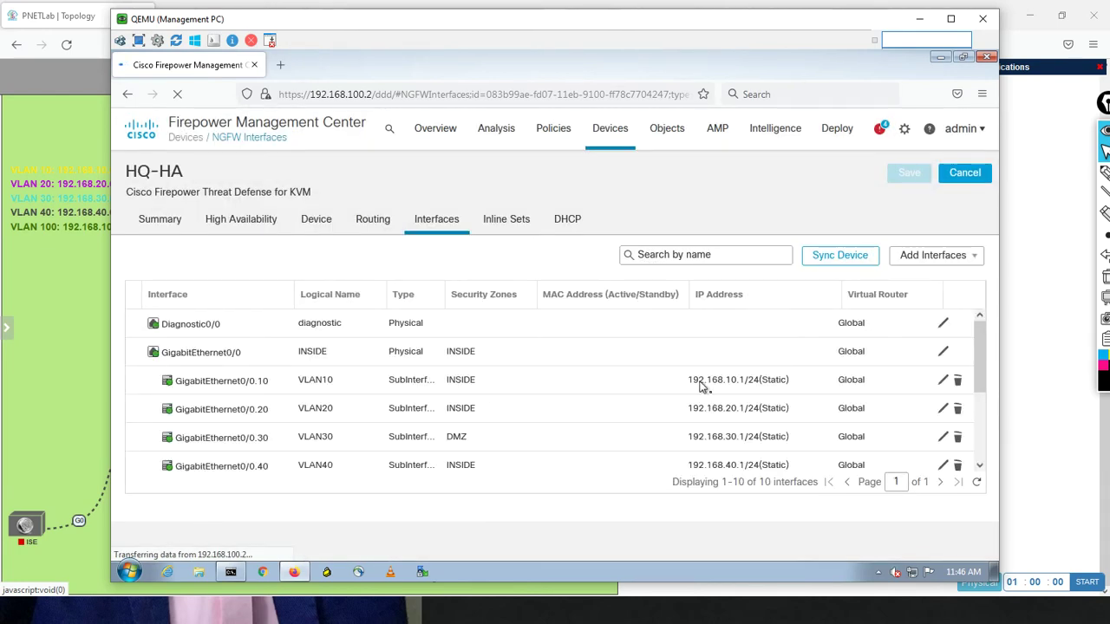
left_click_drag(985, 347, 971, 444)
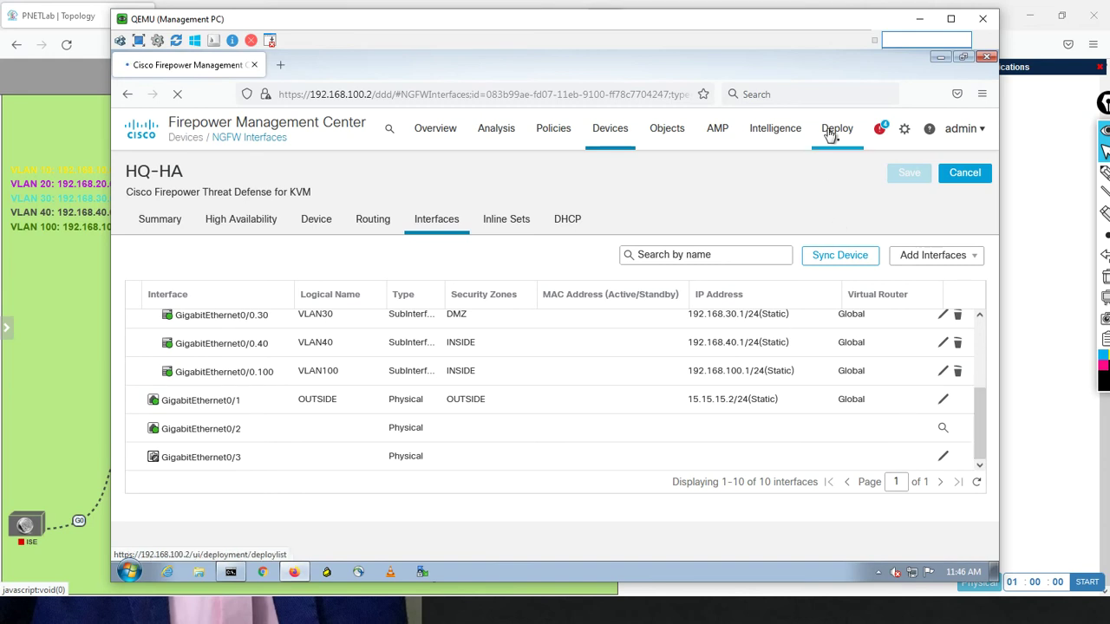
Step: Deploy the pending Default-Policy access control policy to HQ-HA and confirm the deployment
mouse_move(831, 138)
left_click(835, 167)
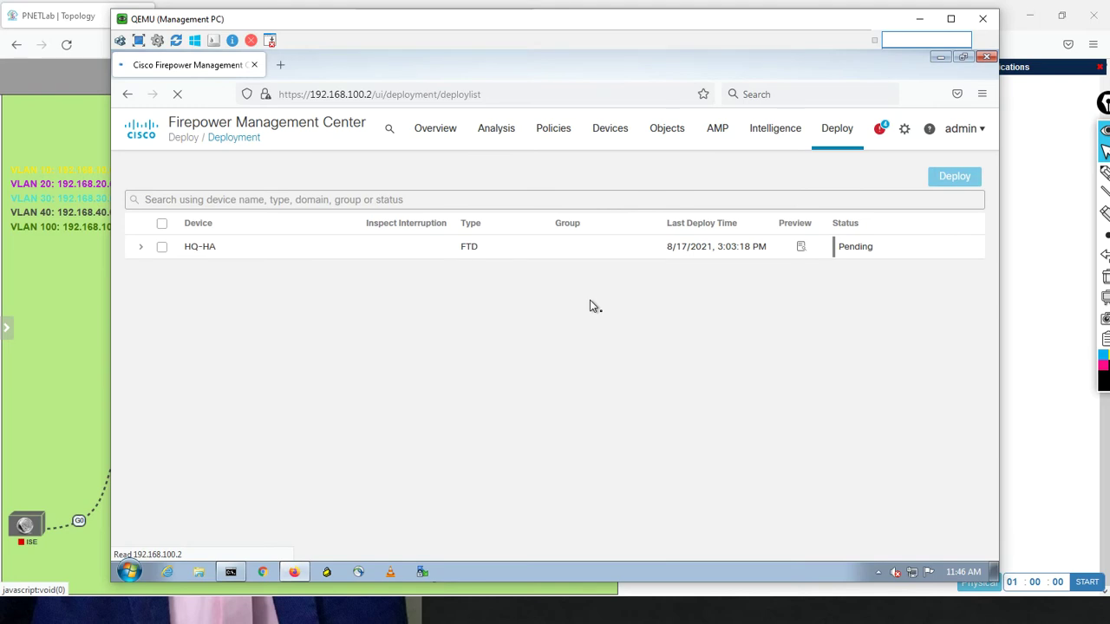
left_click(141, 247)
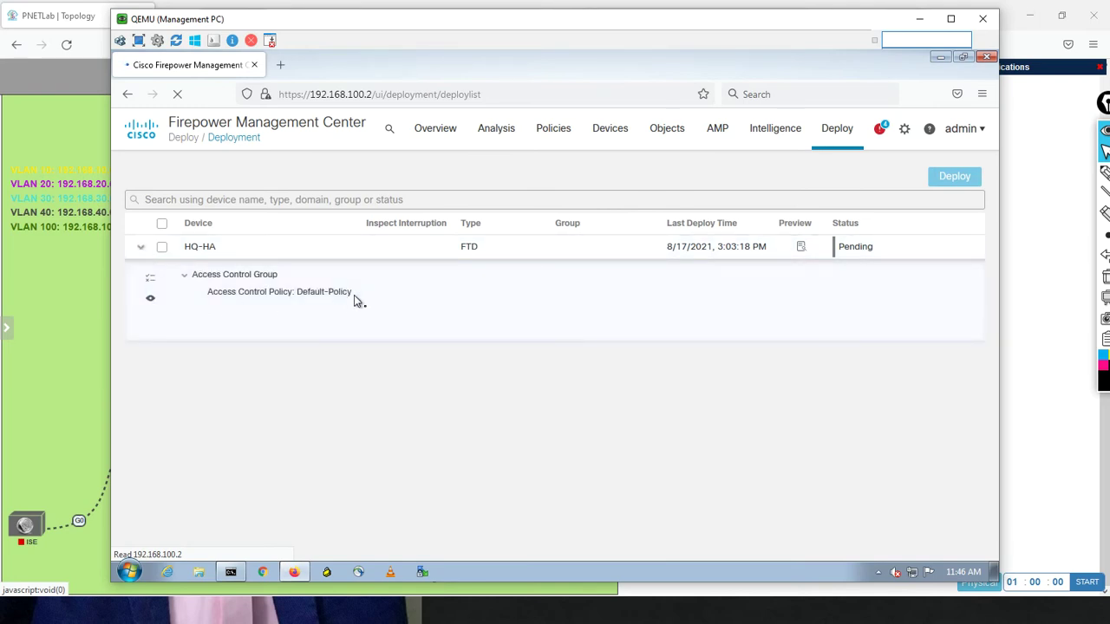
left_click(164, 225)
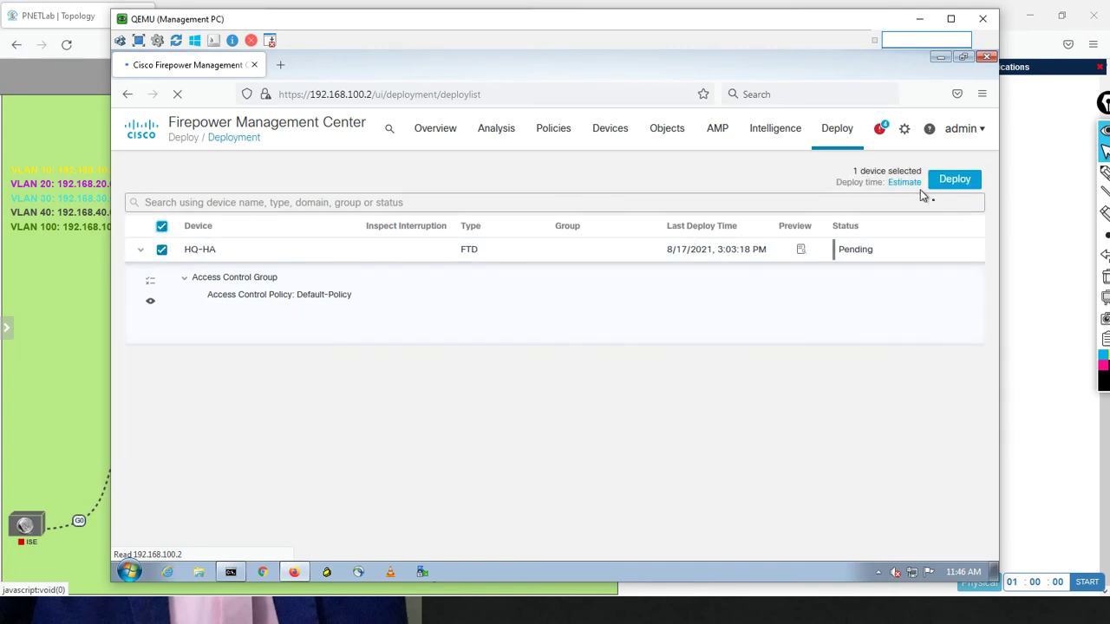
left_click(954, 180)
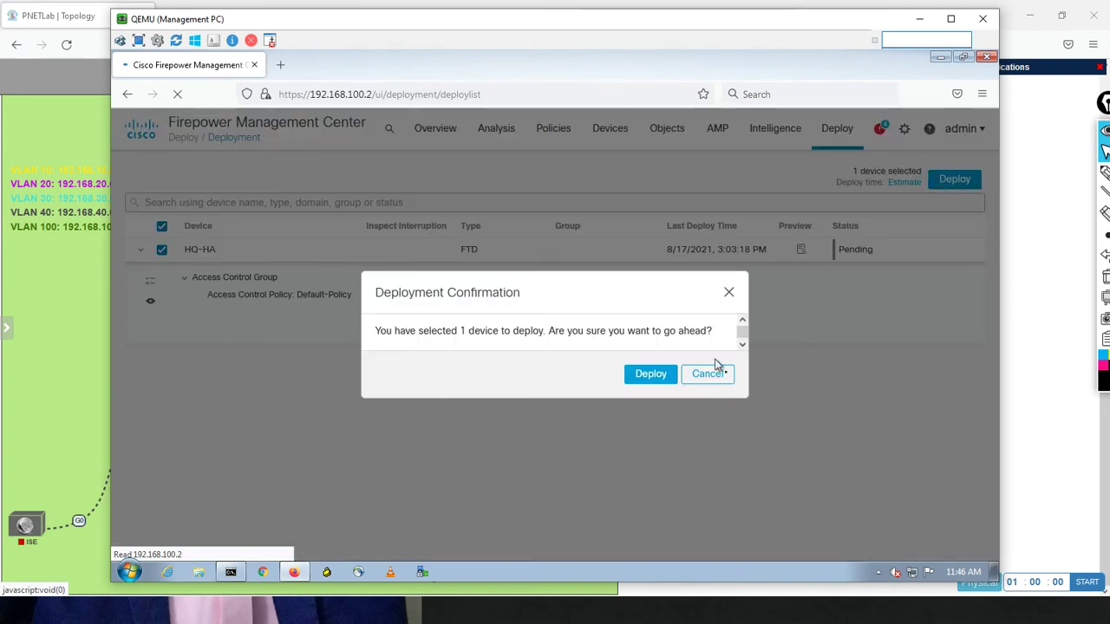
left_click(651, 376)
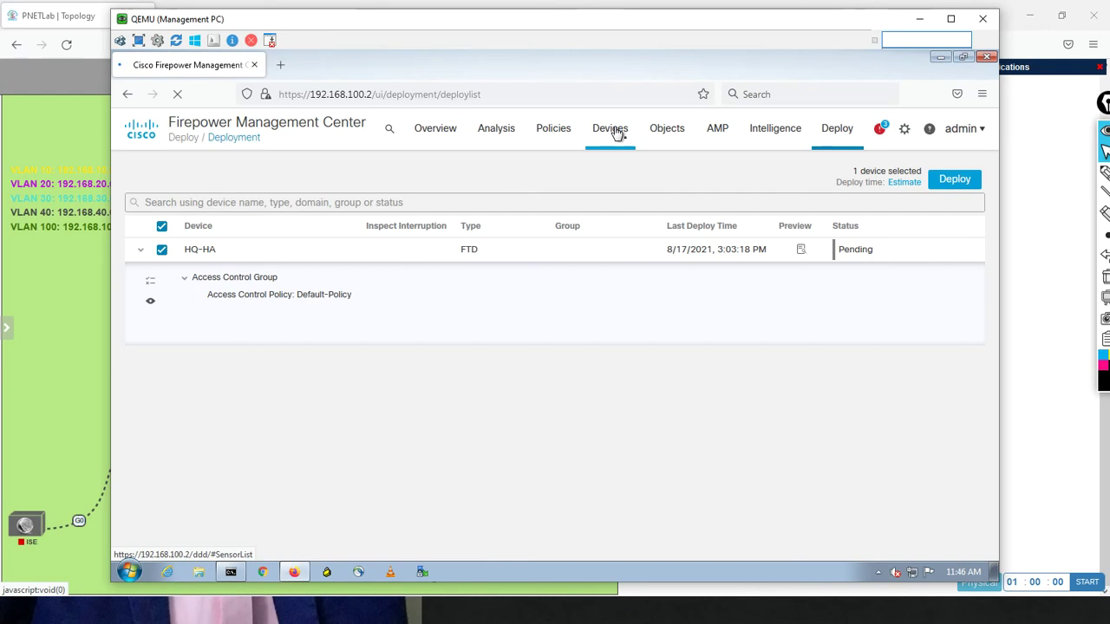
Step: Return to Device Management, reopen HQ-HA for editing and show its interfaces down to GigabitEthernet0/0.100
left_click(616, 130)
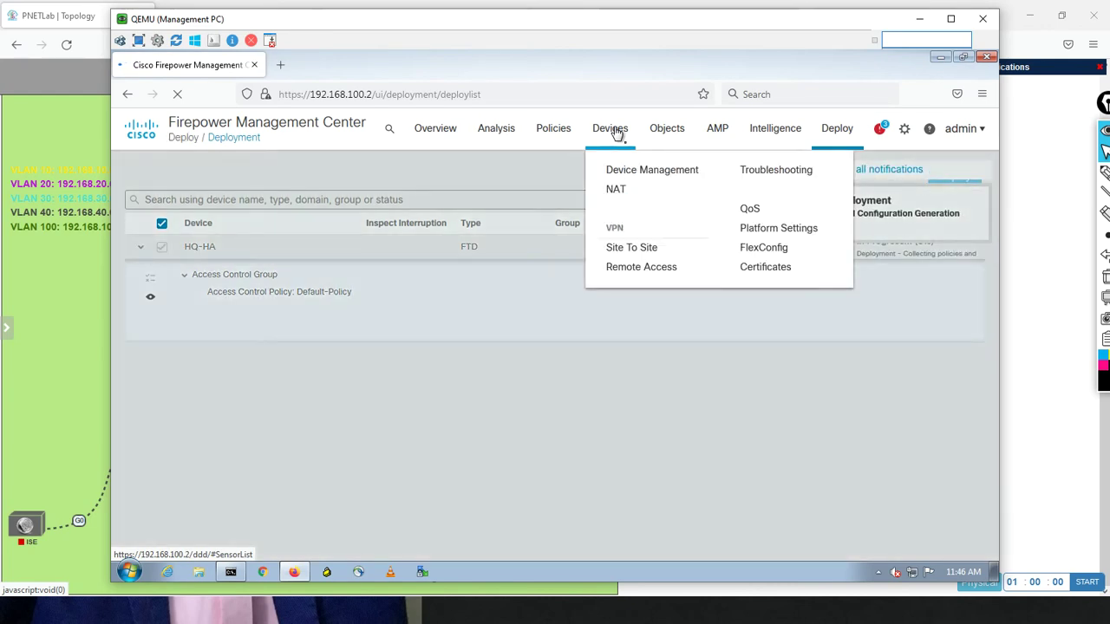
left_click(620, 171)
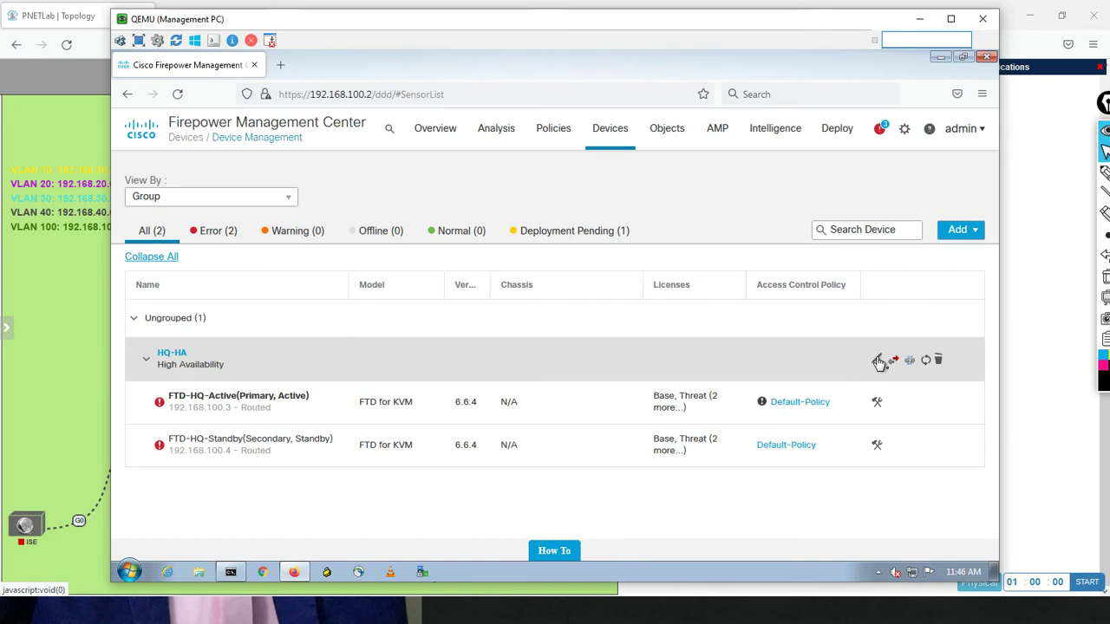
left_click(878, 361)
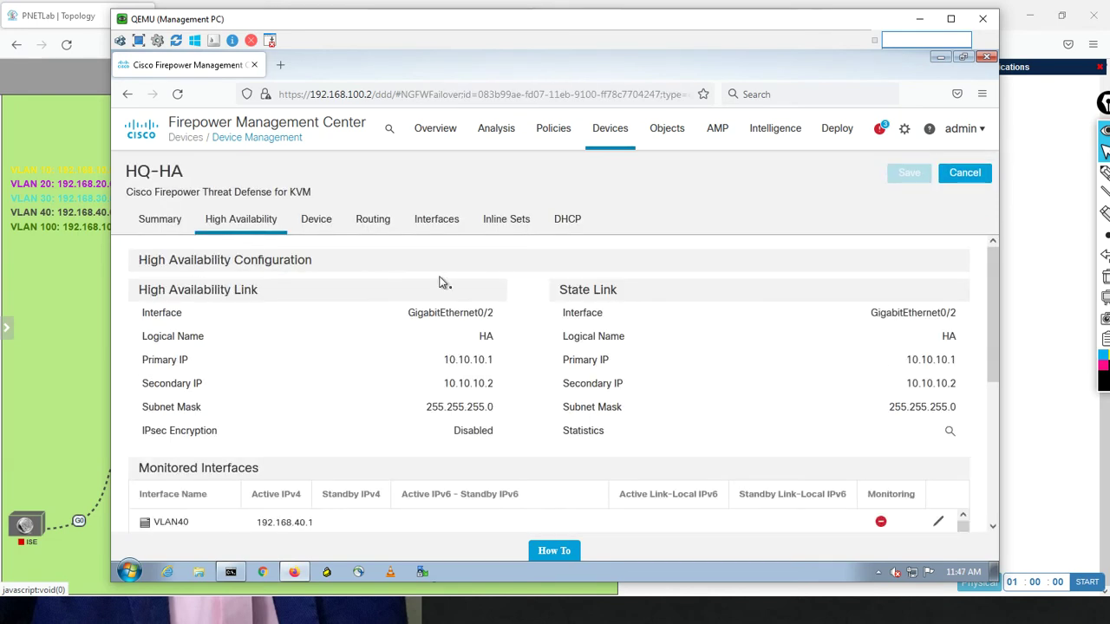
left_click(437, 218)
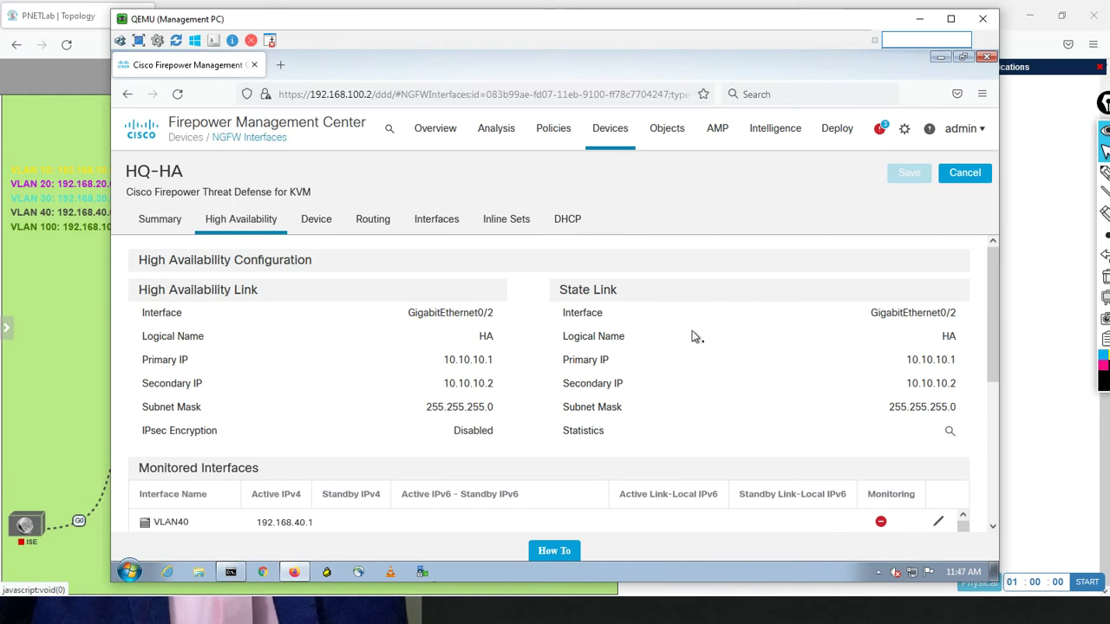
left_click_drag(980, 322, 974, 408)
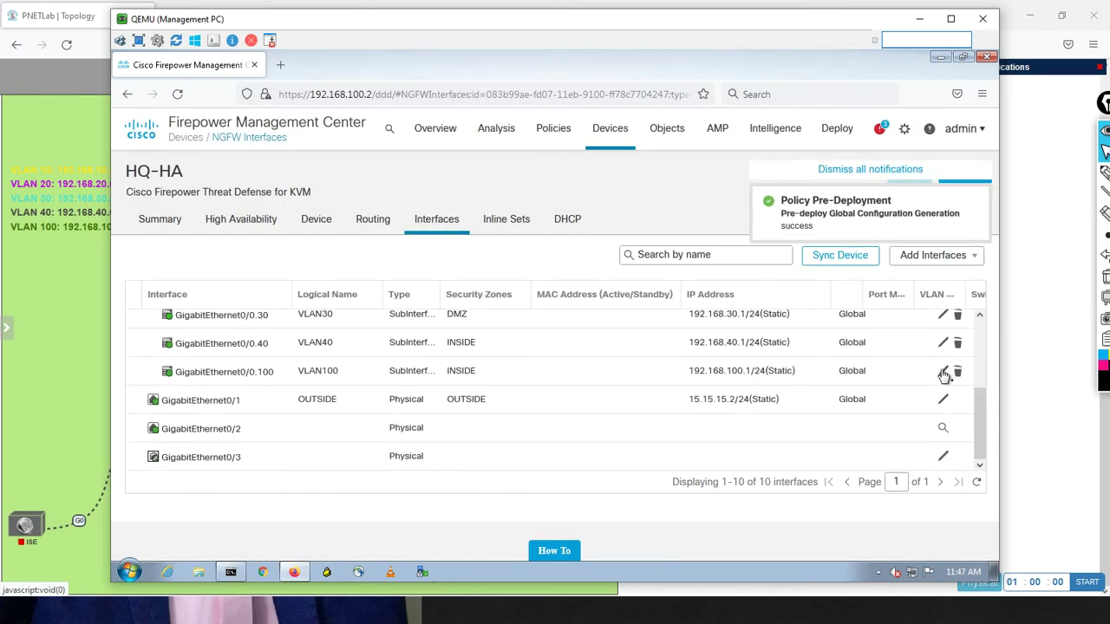
Step: Set the VLAN ID of the VLAN100 subinterface GigabitEthernet0/0.100 to 1 and save the HQ-HA interface changes
left_click(943, 371)
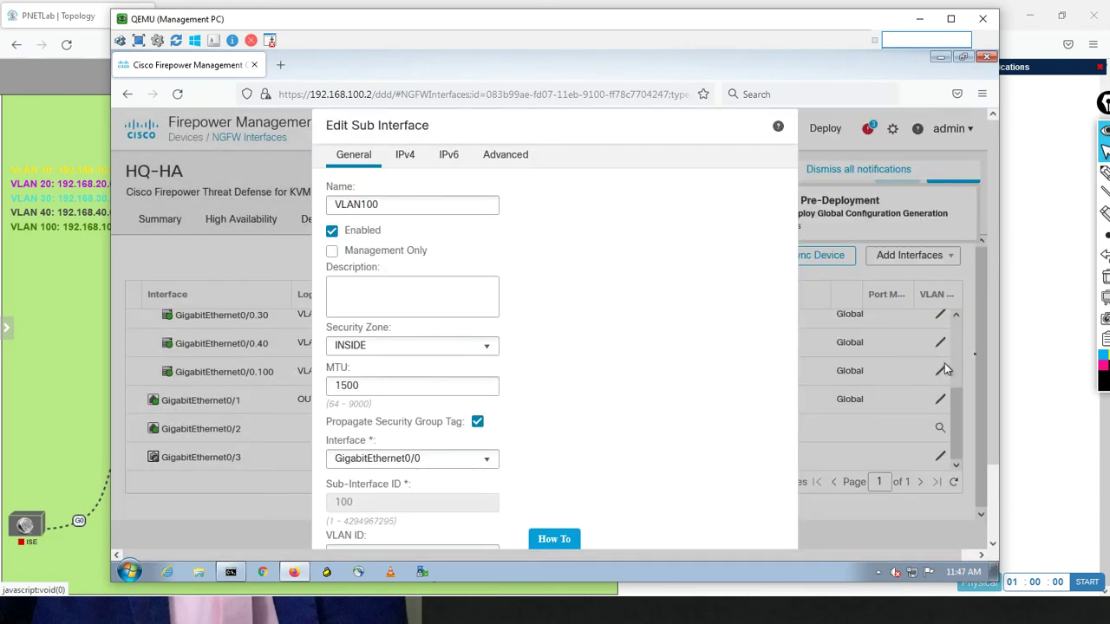
scroll(982, 357, "down", 2)
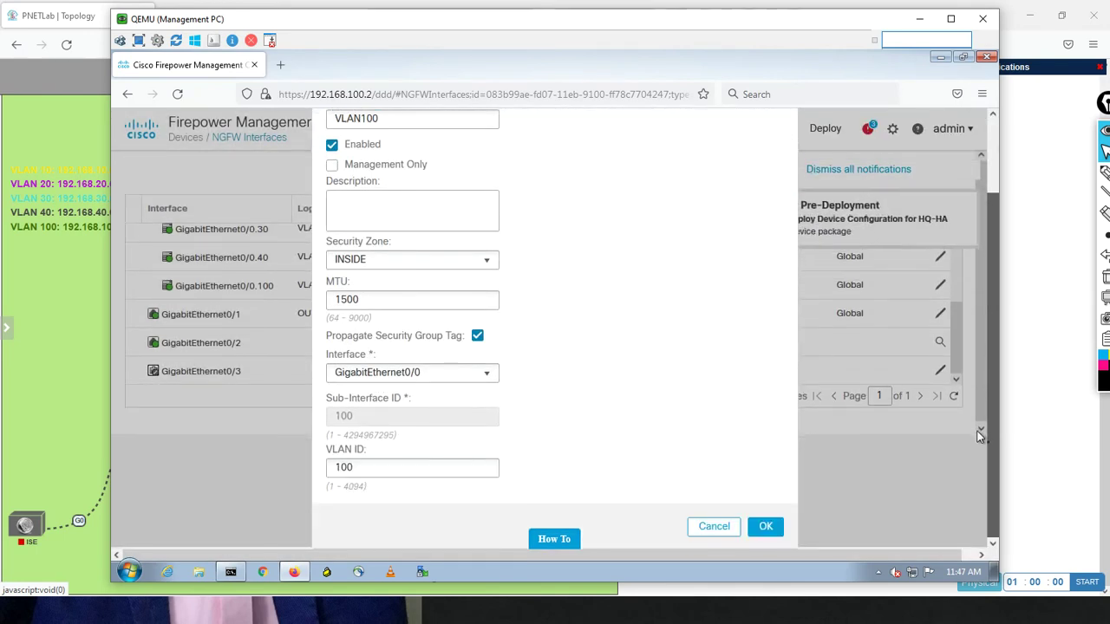
left_click(374, 469)
left_click_drag(375, 469, 230, 466)
type("1")
left_click(765, 528)
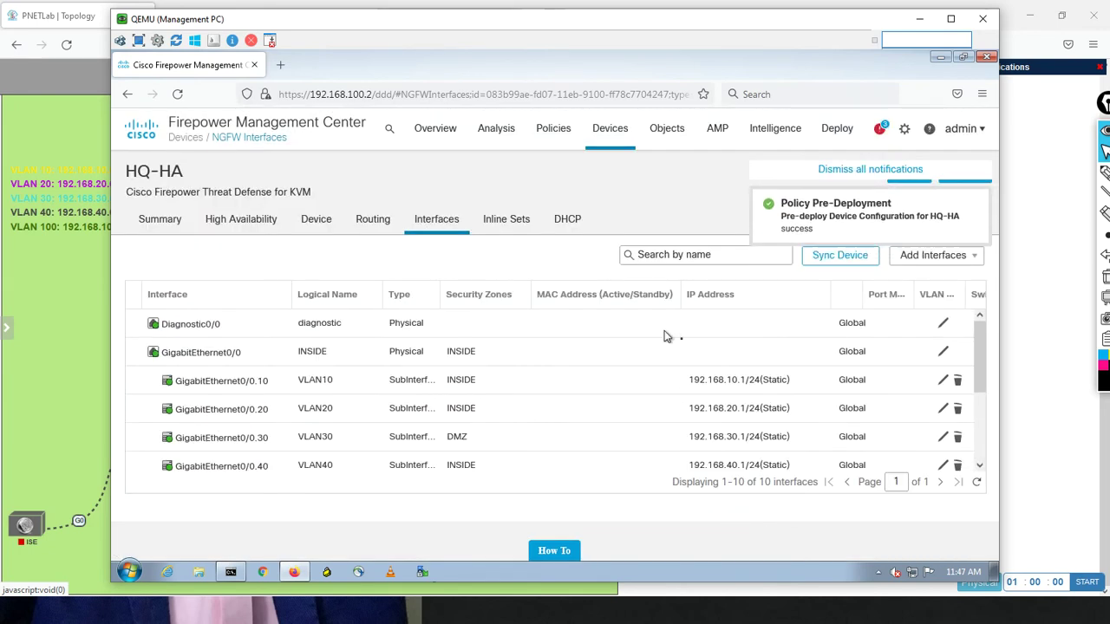
left_click(976, 203)
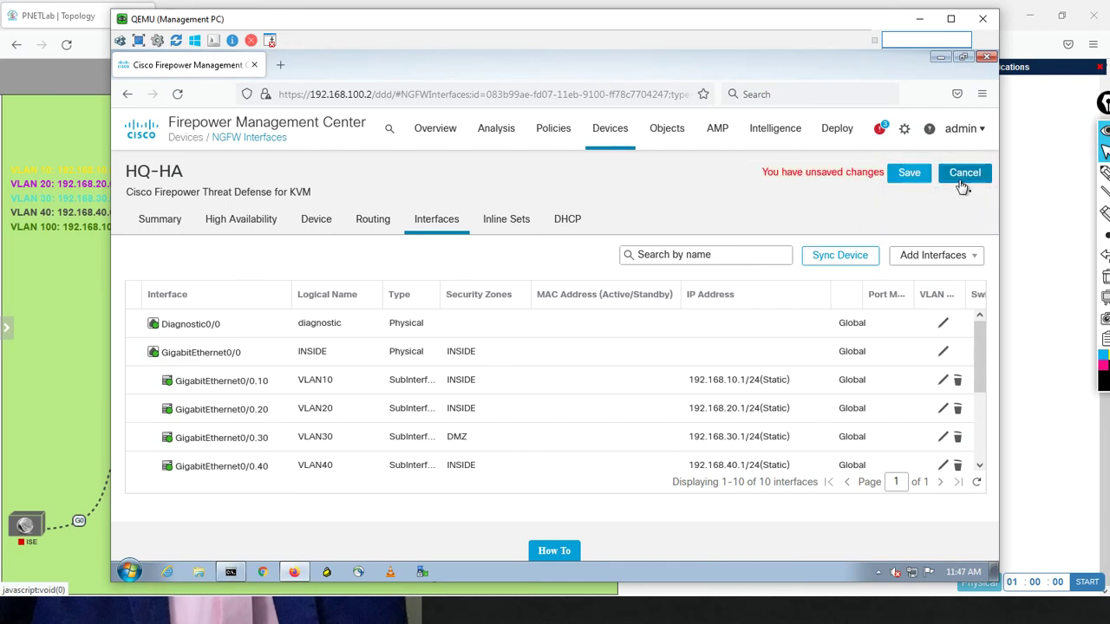
left_click(915, 181)
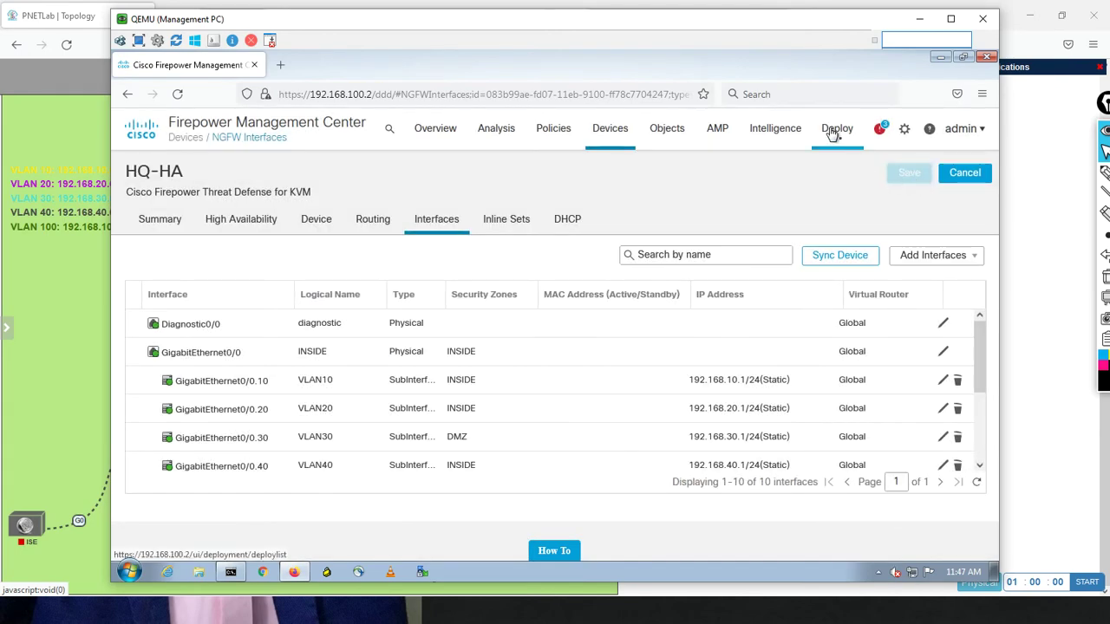
Step: Open the deployment page and deploy the changed Interface Policy to HQ-HA
left_click(832, 132)
left_click(835, 170)
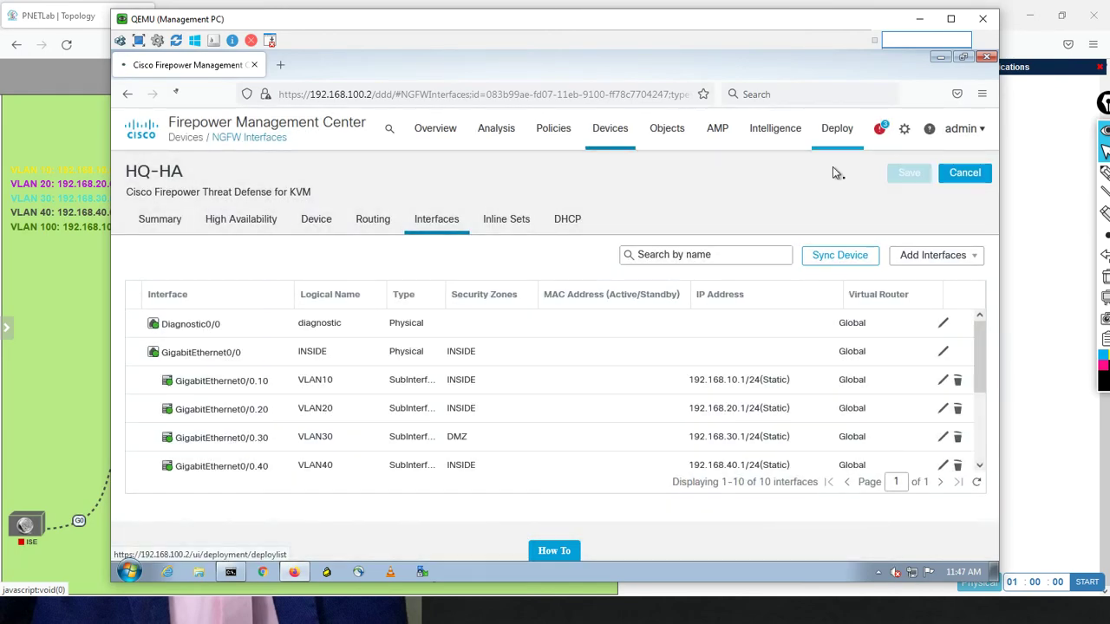
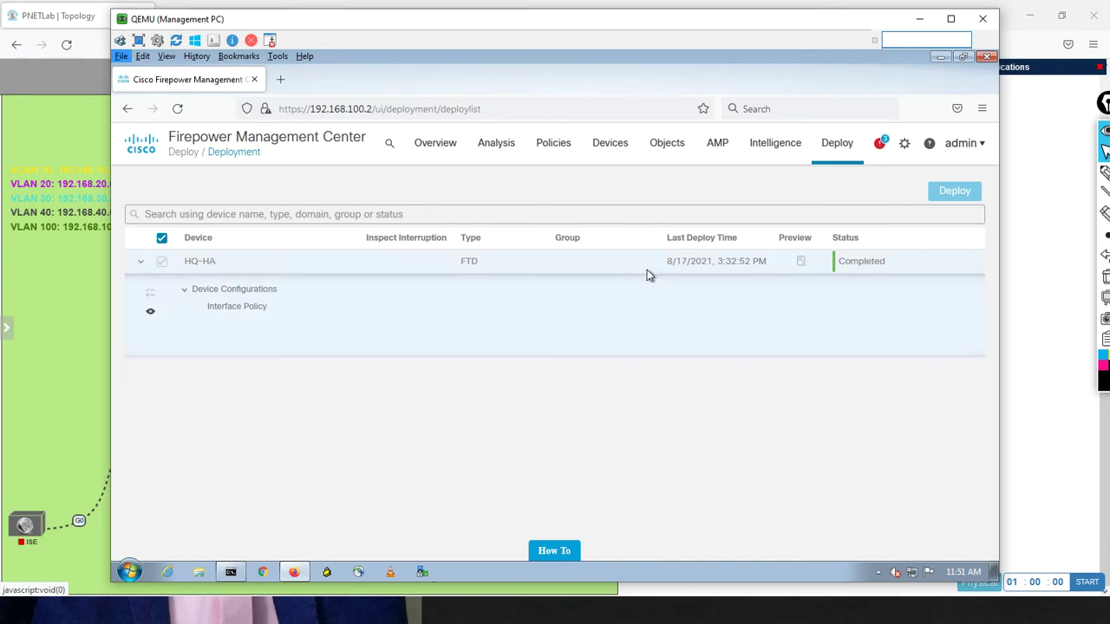
Step: Go back to Device Management, open HQ-HA again and review the status of all its interfaces
left_click(611, 146)
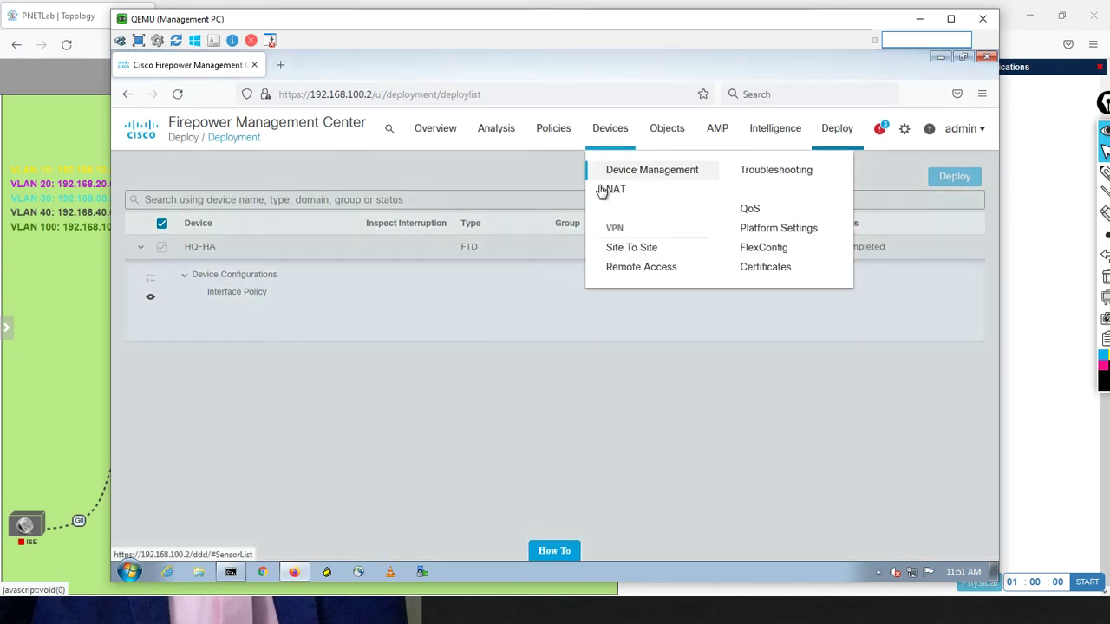
left_click(617, 174)
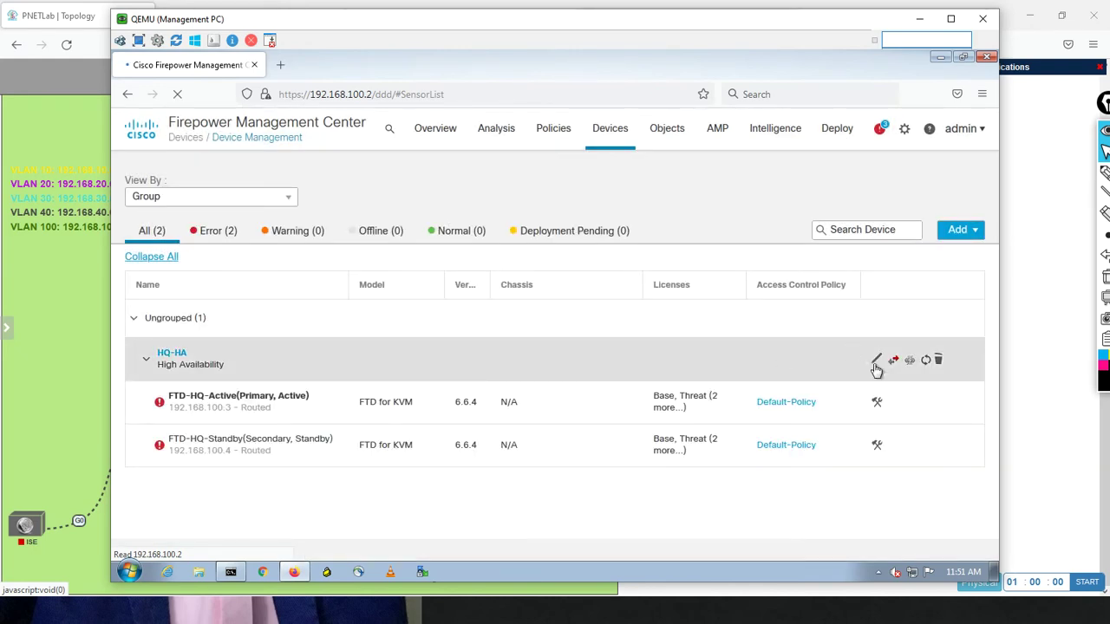
left_click(877, 359)
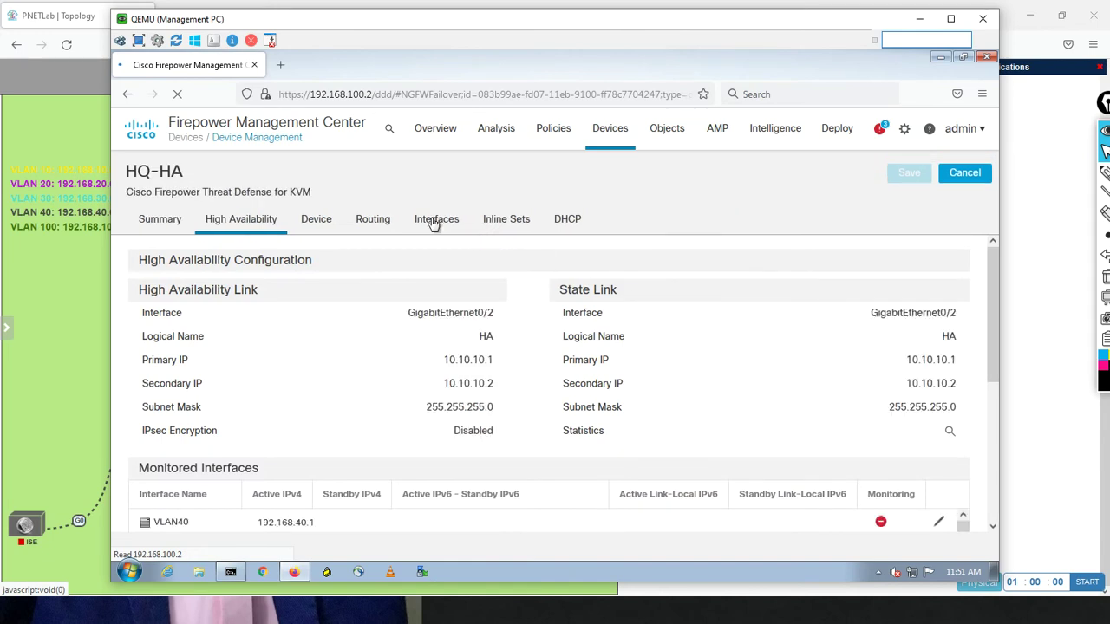
left_click(433, 222)
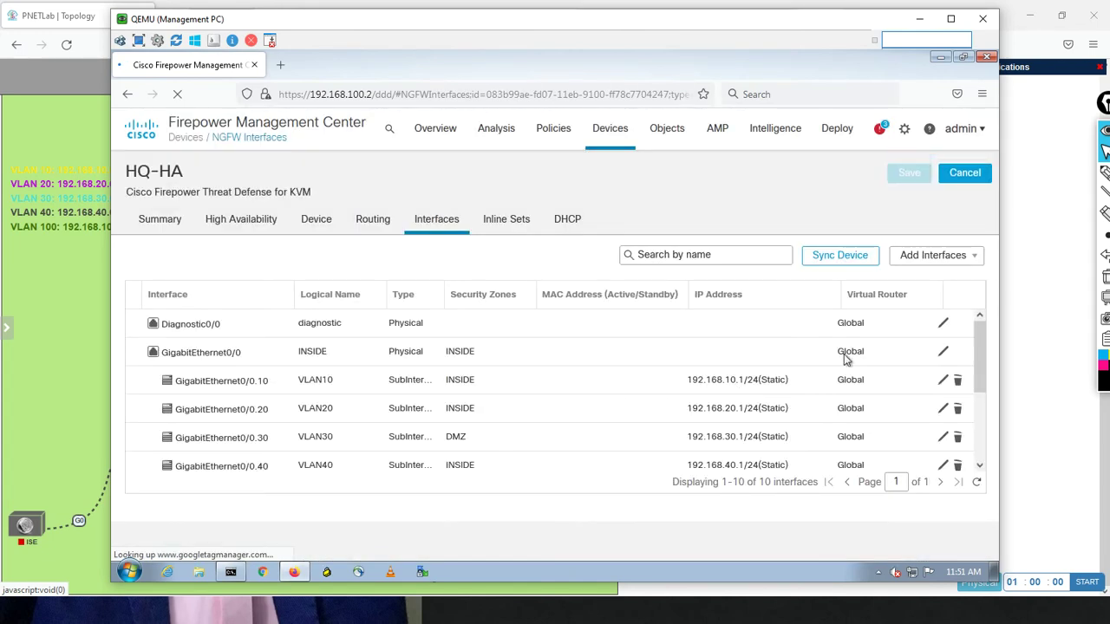
left_click_drag(979, 350, 980, 425)
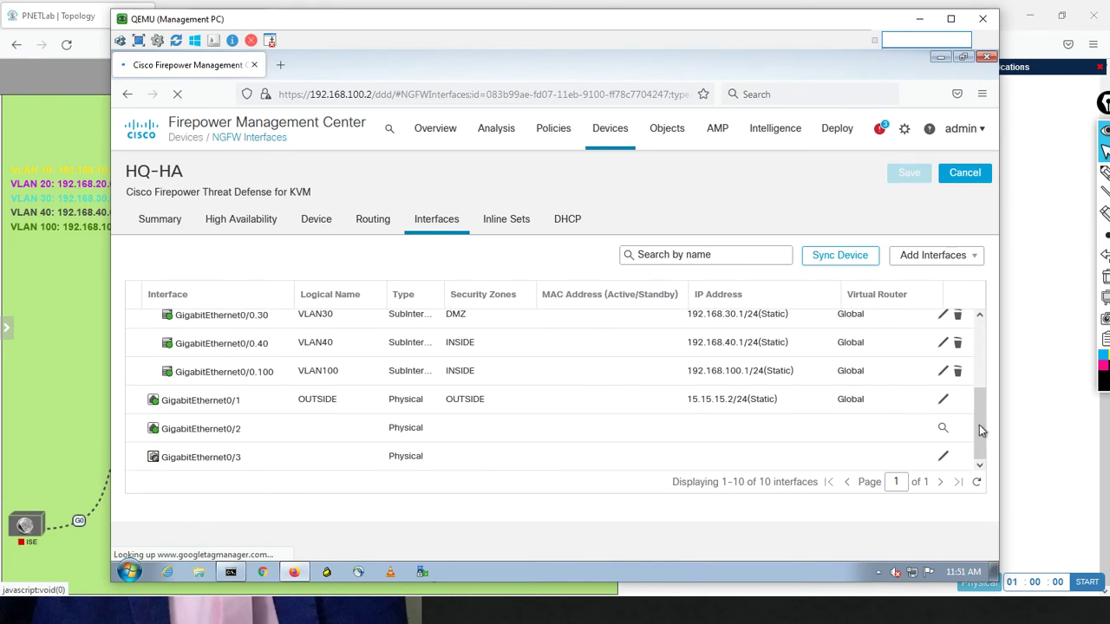
Step: Check the VLAN ID of HQ-HA's VLAN100 subinterface GigabitEthernet0/0.100 and close its settings without changes
left_click(944, 372)
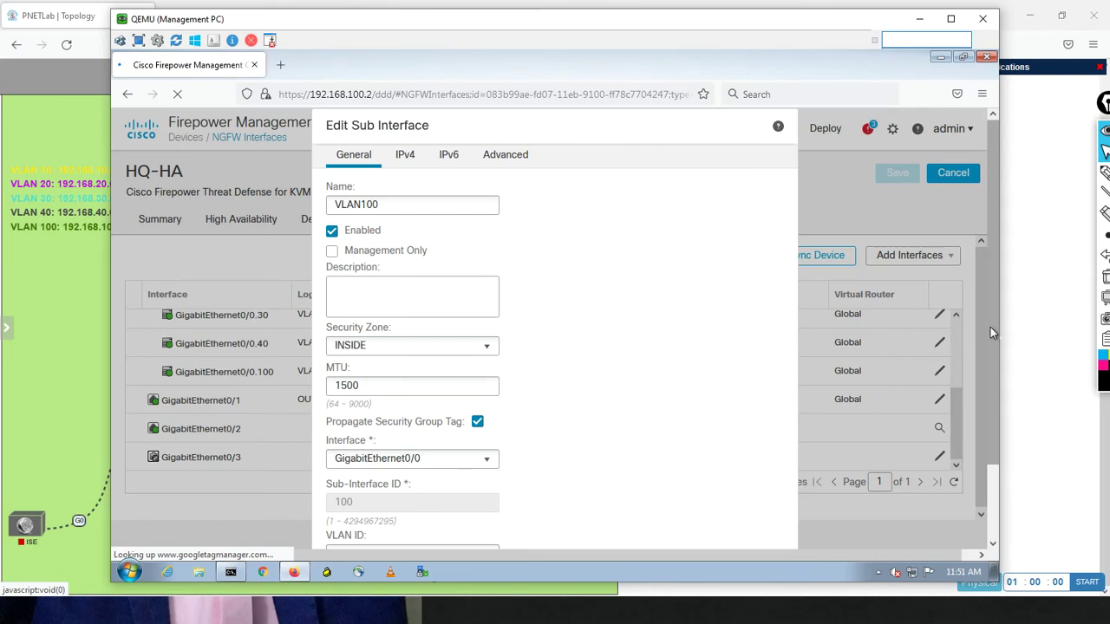
left_click_drag(989, 329, 976, 498)
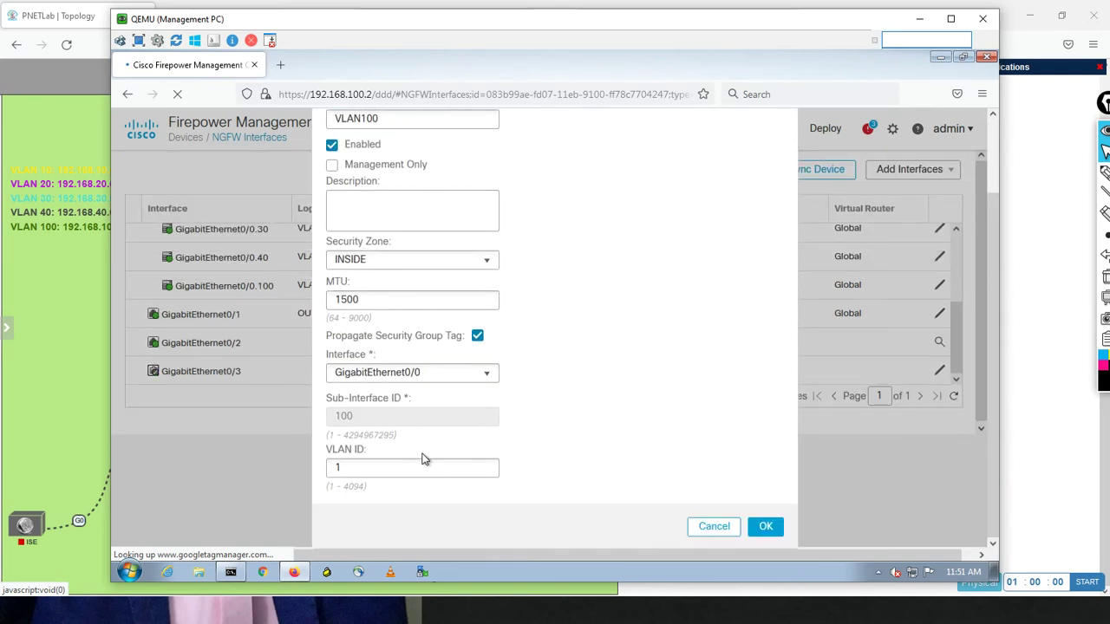
left_click(715, 526)
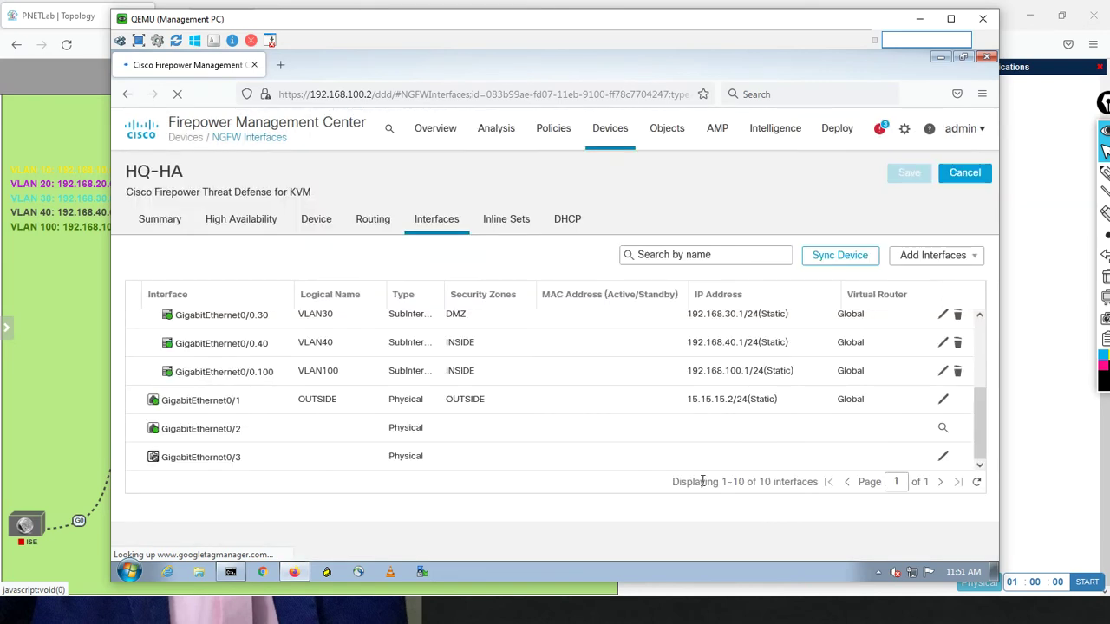
Step: Switch to the Management PC's Command Prompt and ping 8.8.8.8 and 192.168.100.2
left_click(232, 573)
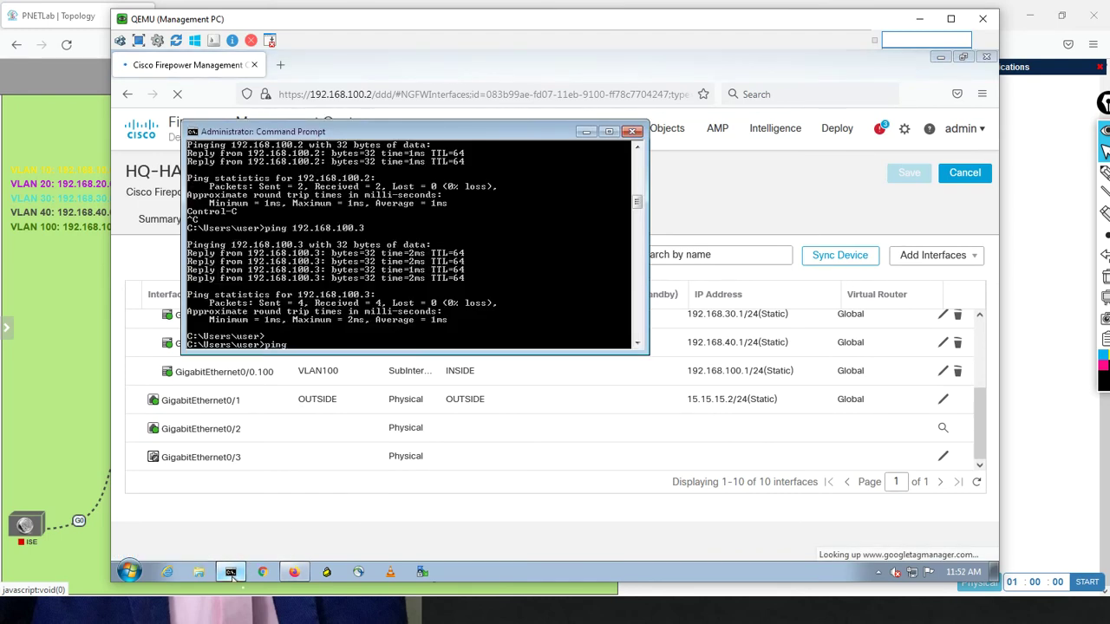
key("Return")
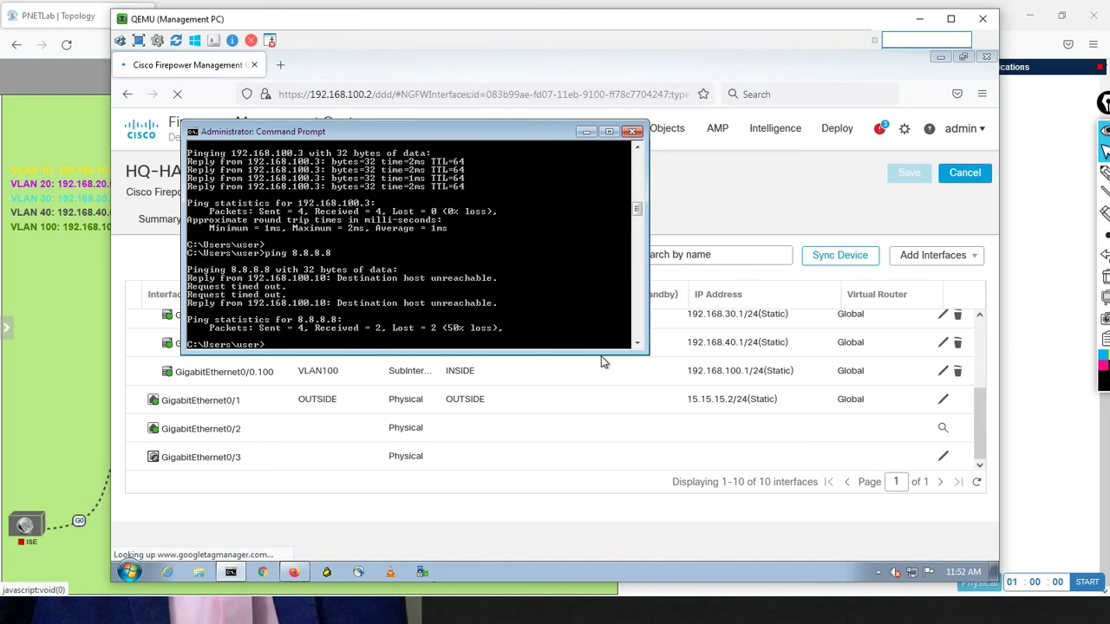
key("Up")
key("BackSpace")
key("BackSpace")
key("BackSpace")
key("BackSpace")
key("BackSpace")
key("BackSpace")
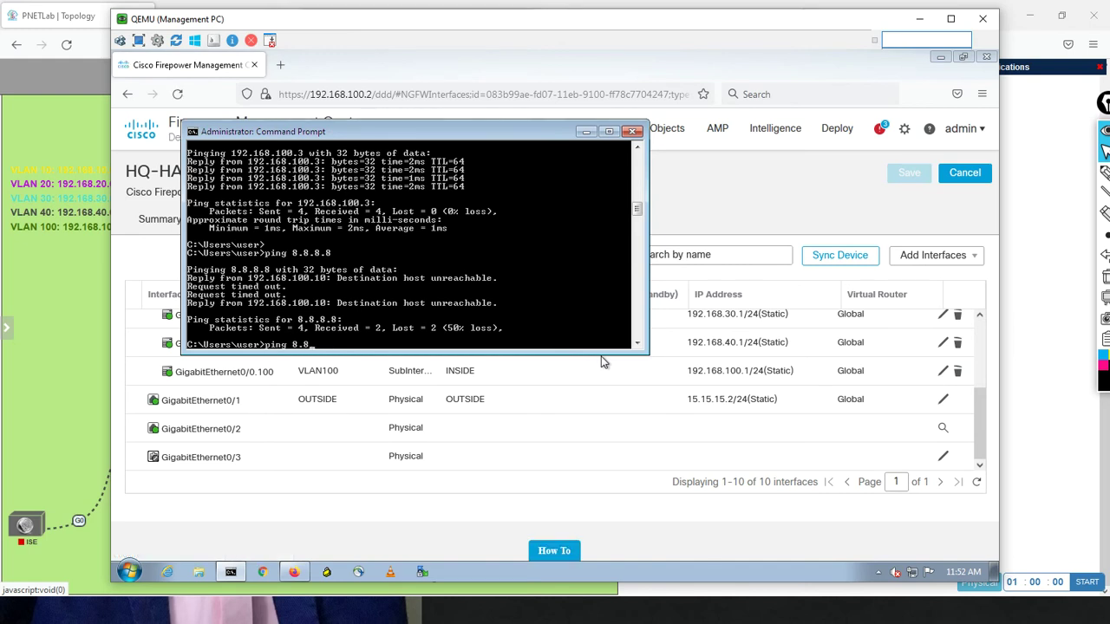
key("BackSpace")
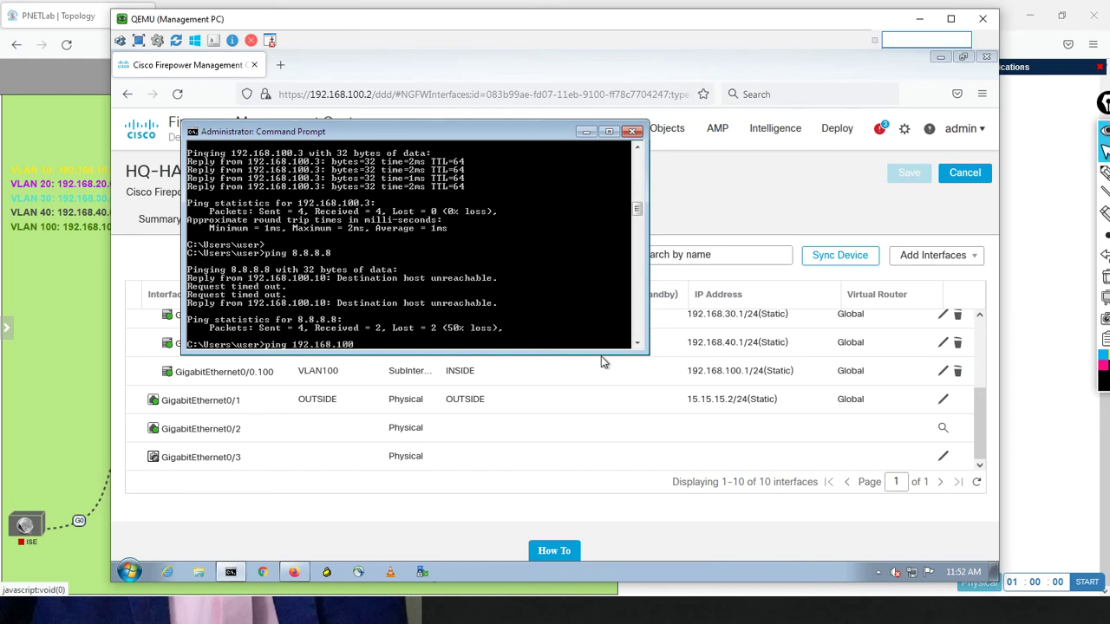
key("Return")
key("ctrl+c")
Step: Ping 192.168.100.3 and 192.168.100.4 from the Management PC, stopping each ping early
key("Up")
key("BackSpace")
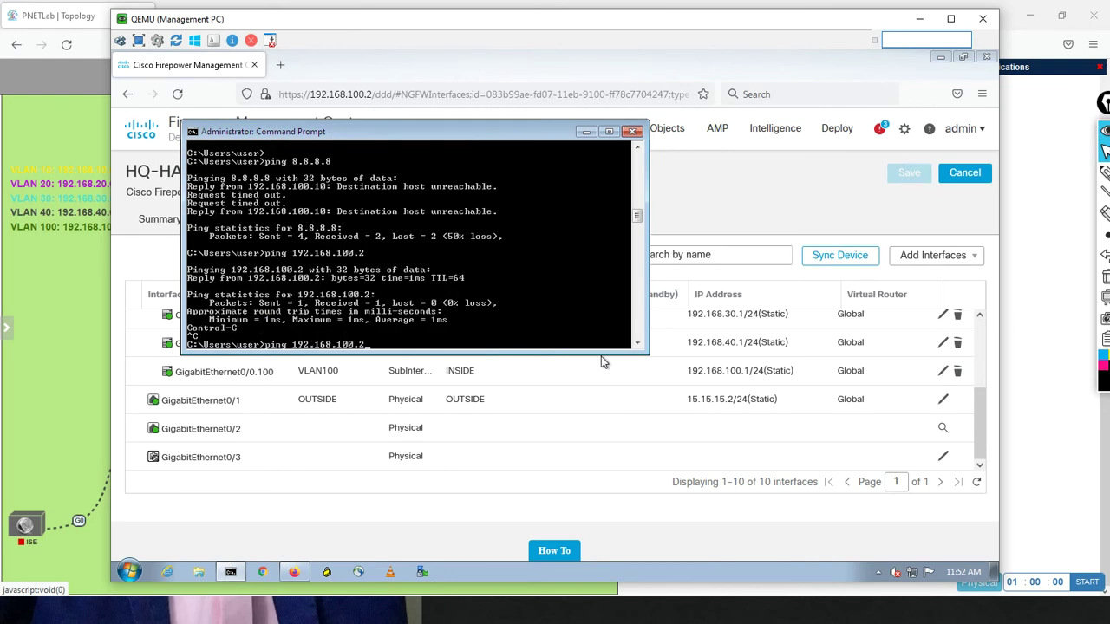
type("3")
key("Return")
key("ctrl+c")
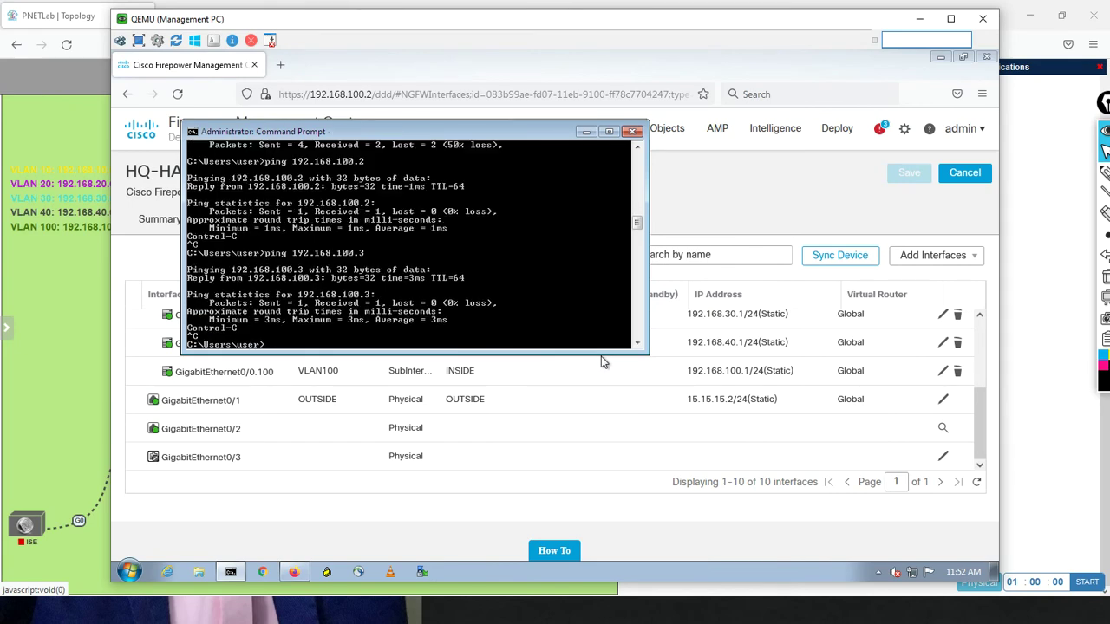
key("Up")
type("4")
key("Return")
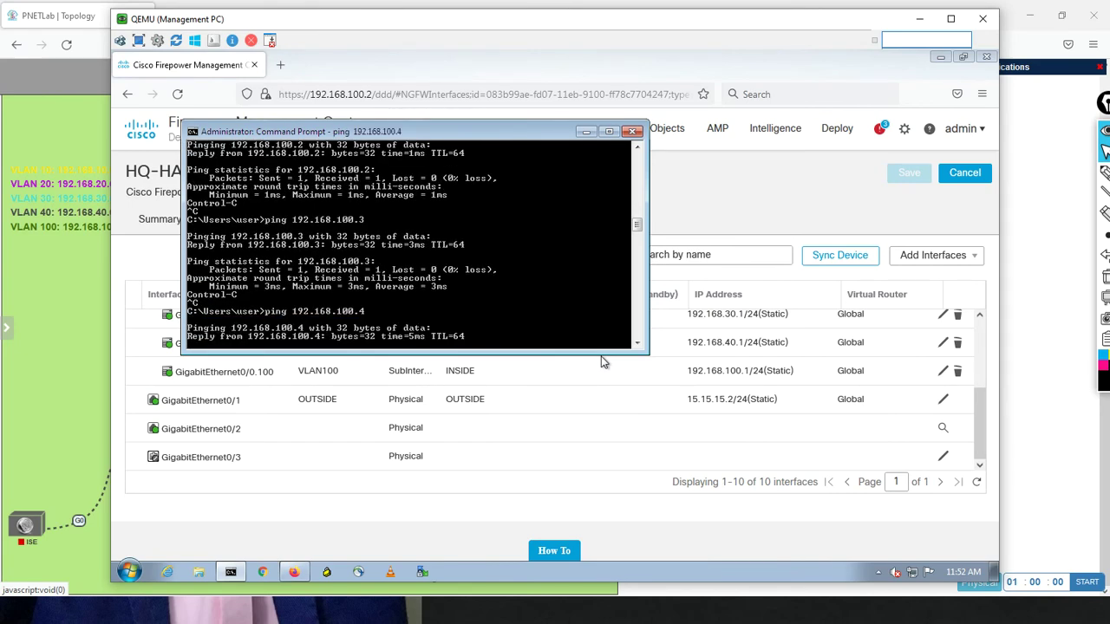
key("ctrl+c")
Step: Ping the gateway 192.168.100.1 from the Management PC and stop the ping
key("Up")
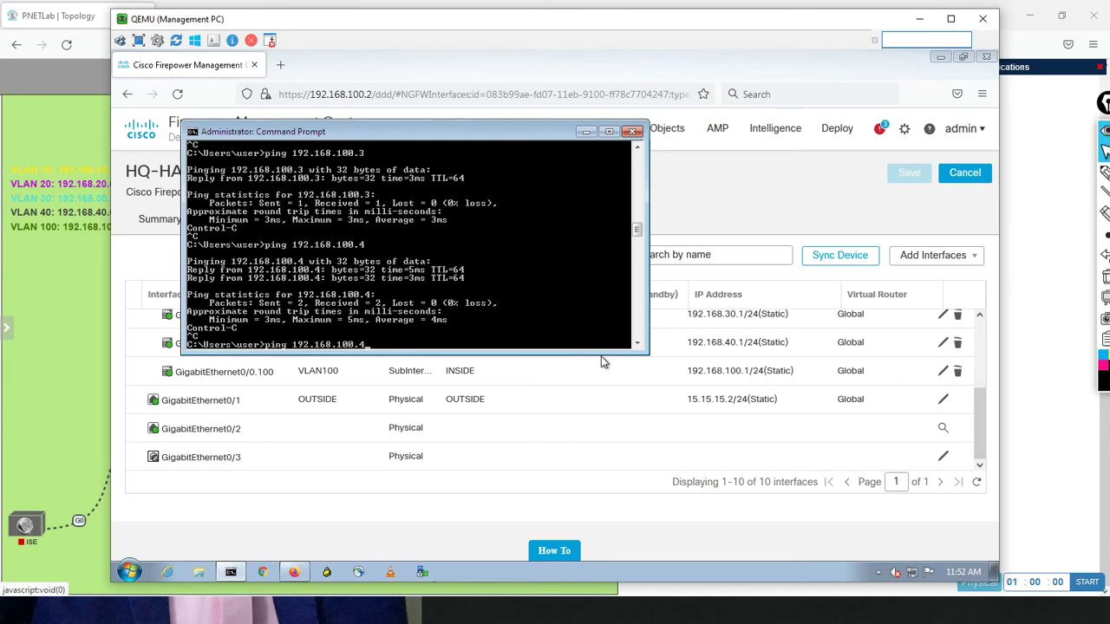
type("1")
key("Return")
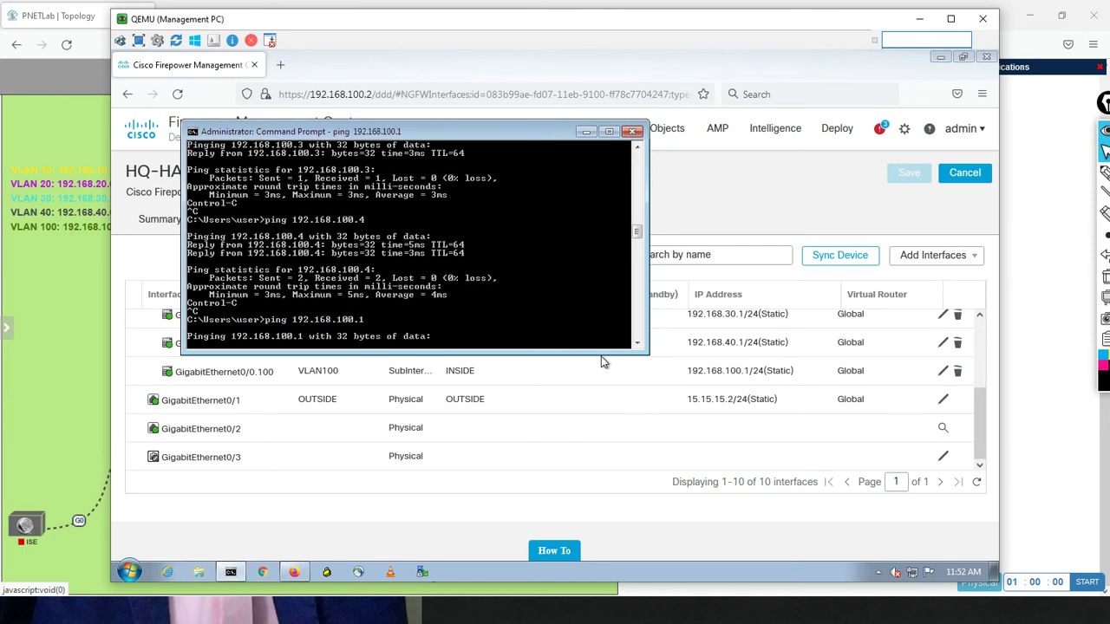
key("ctrl+c")
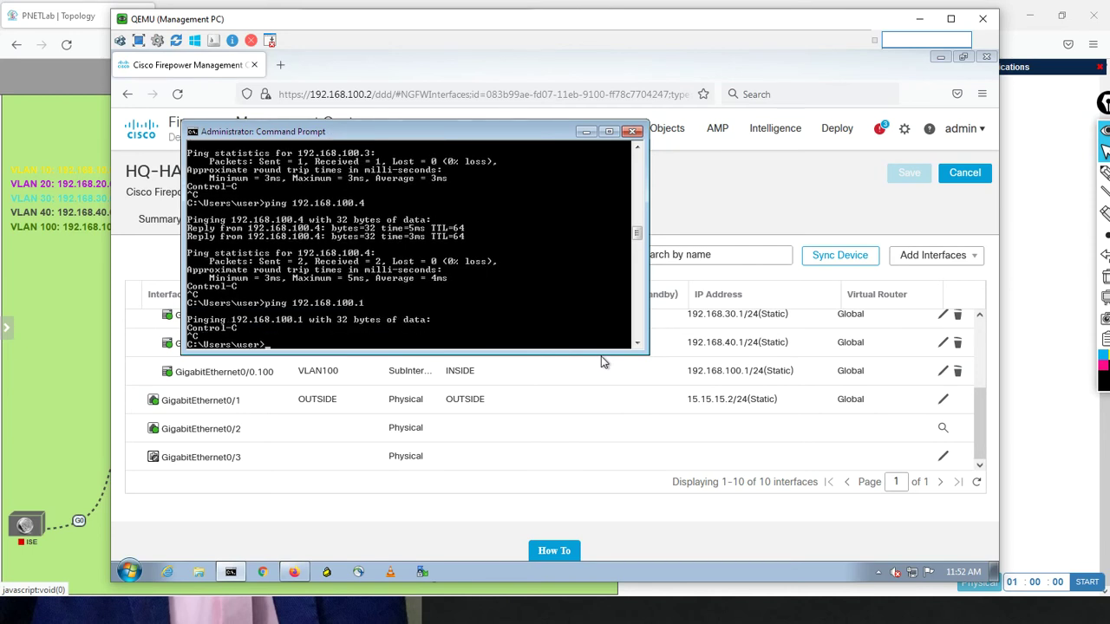
Step: Ping 8.8.8.8, stop it and restart it as a continuous ping with the -t option
key("Up")
key("Up")
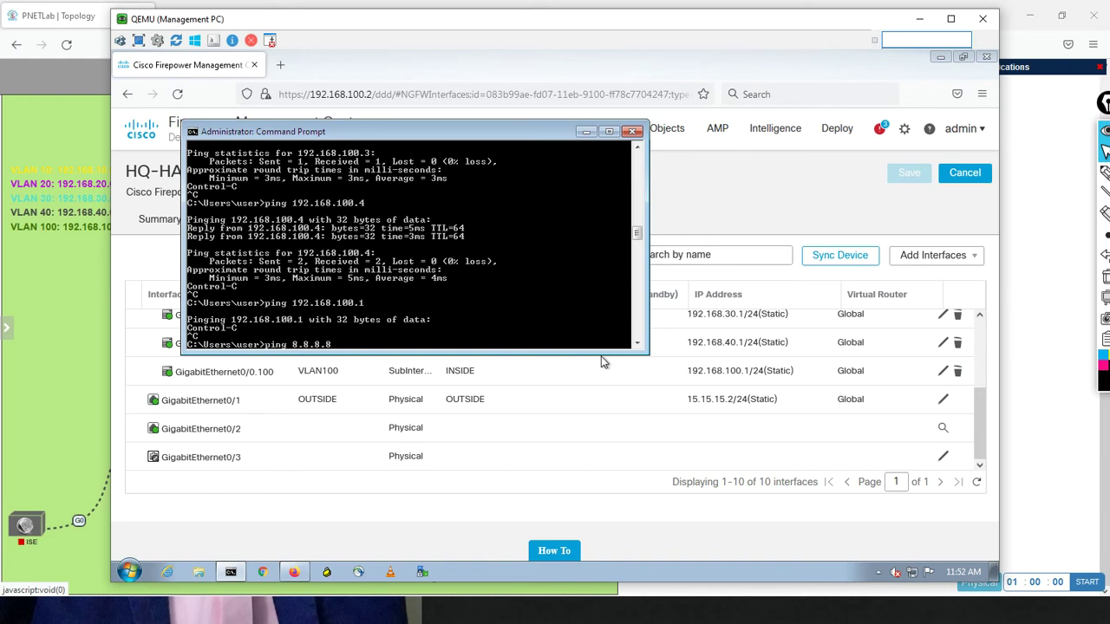
key("Return")
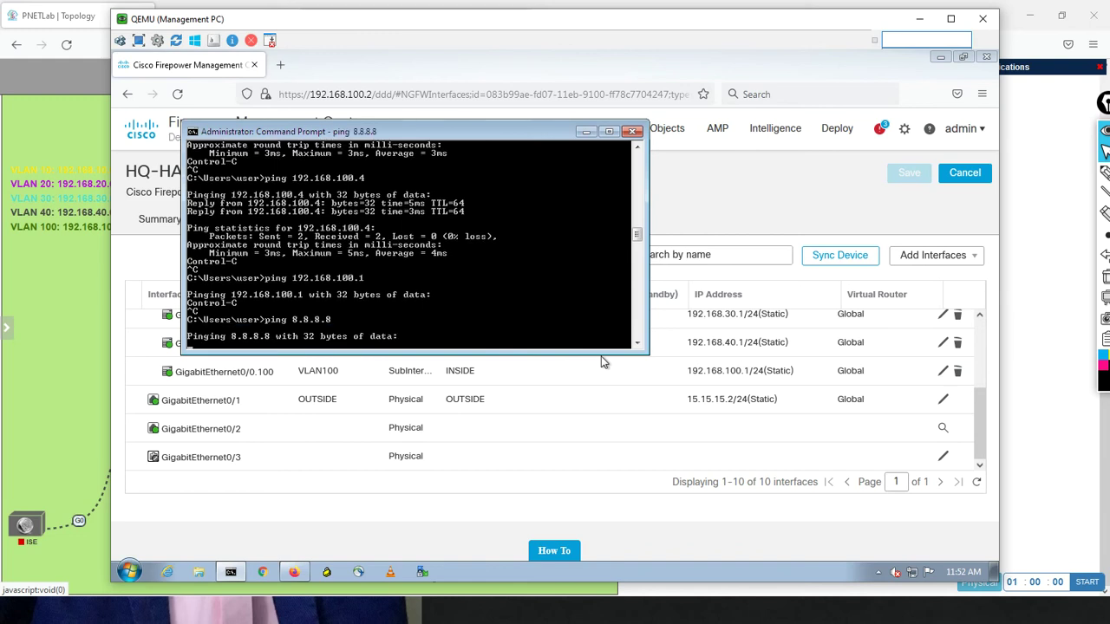
key("ctrl+c")
key("Up")
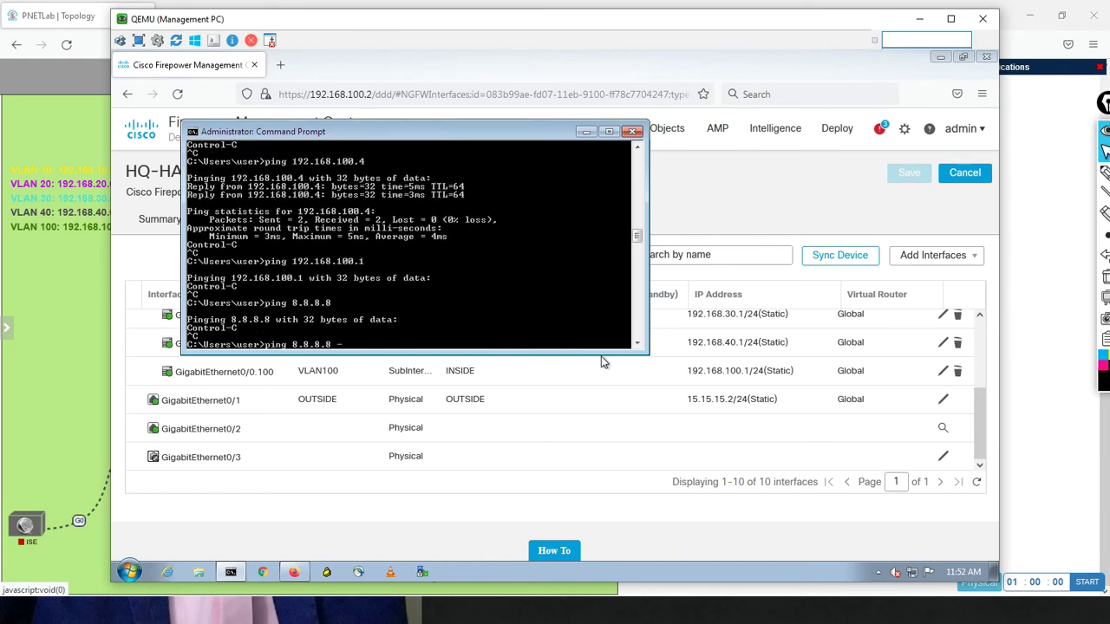
key("Return")
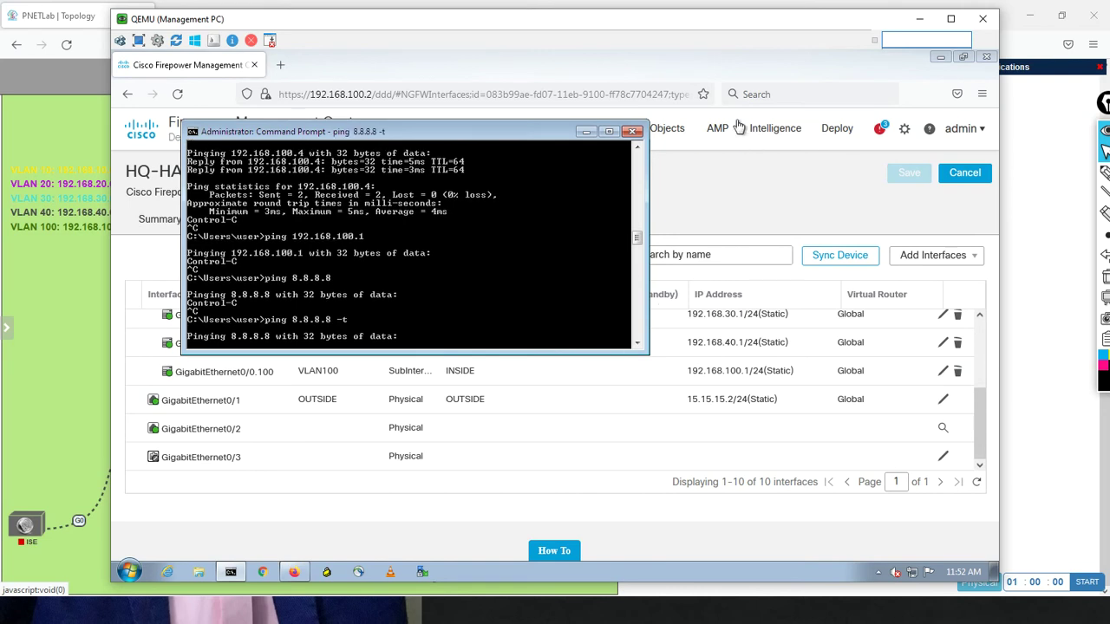
Step: Minimize the Command Prompt and the Management PC window, and switch to the SecureCRT window holding the switch console sessions
left_click(587, 132)
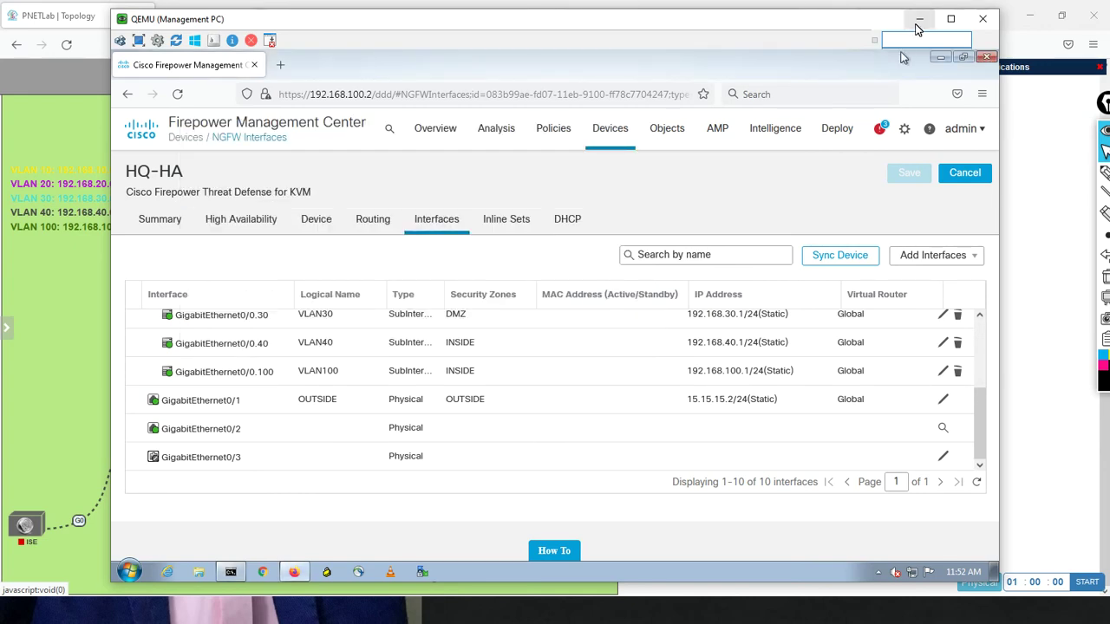
left_click(917, 26)
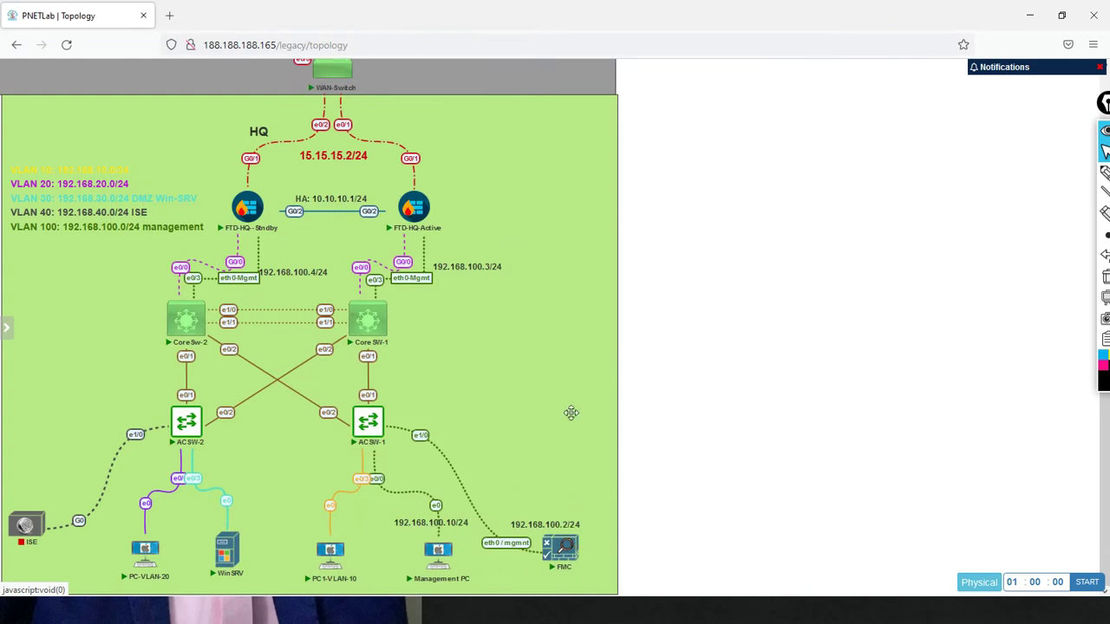
key("alt+Tab")
key("alt+Tab")
key("alt+Tab")
key("alt+Tab")
key("alt+Tab")
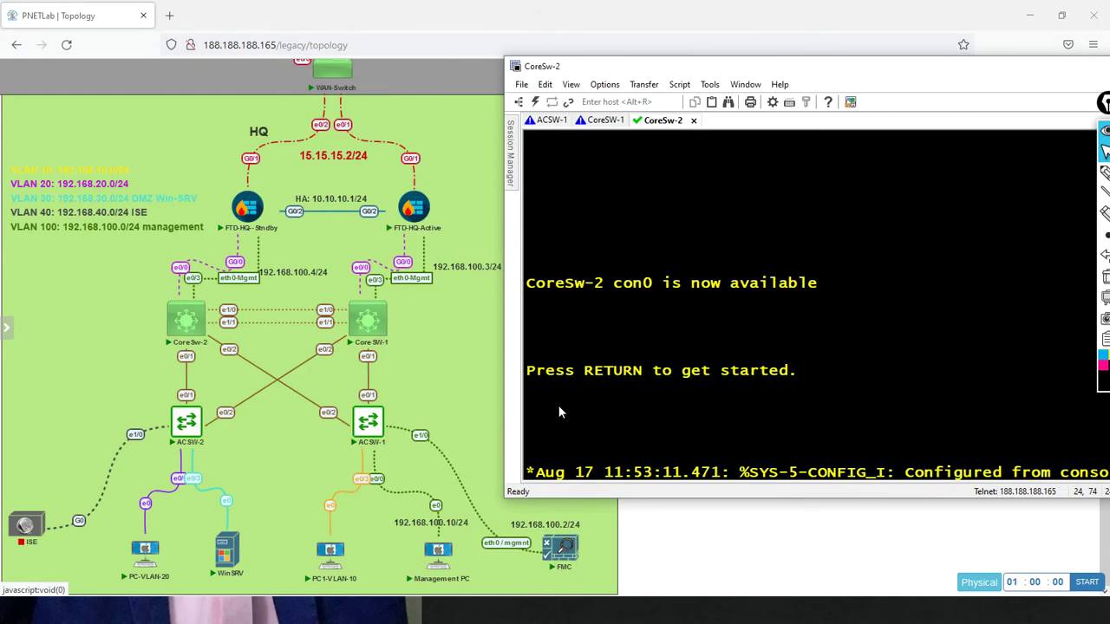
Step: Open the ACSW-1 console session and enter privileged EXEC mode with en
left_click(551, 120)
key("Return")
key("Return")
key("Return")
key("Return")
key("Return")
key("Return")
key("Return")
key("Return")
key("Return")
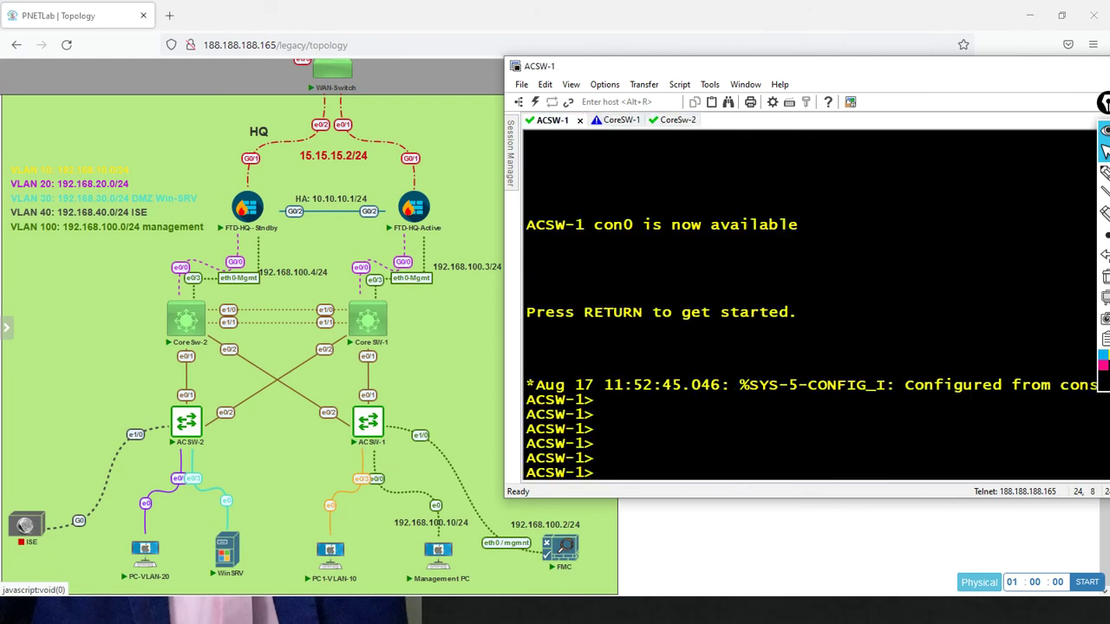
type("en")
key("Return")
key("Return")
key("Return")
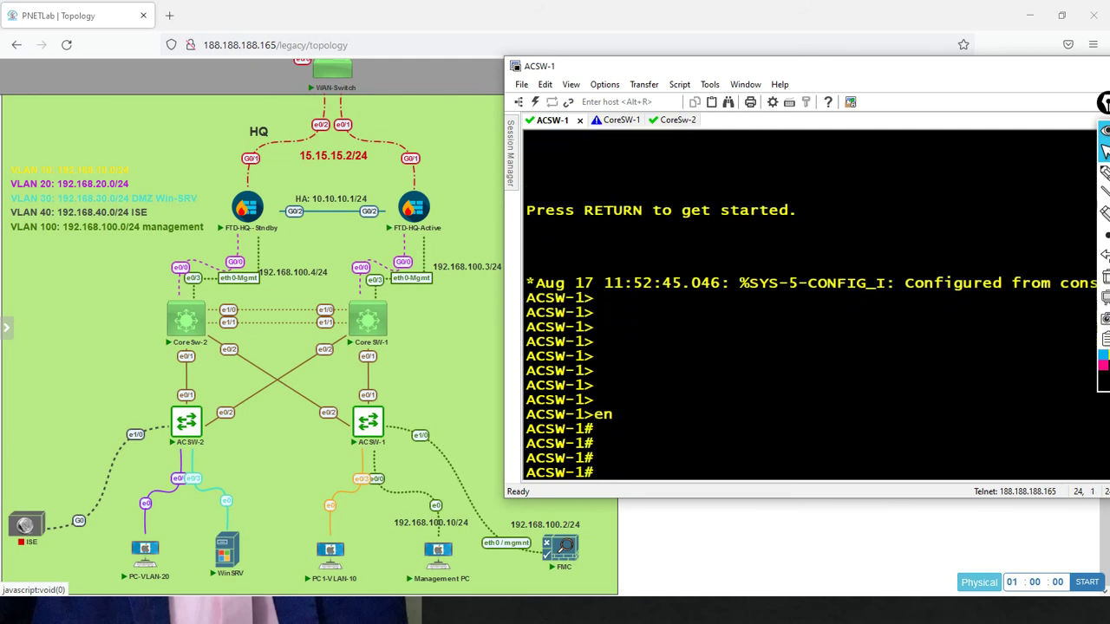
Step: Show the running configuration of interfaces e1/0 and e0/0 on ACSW-1
type("show ru")
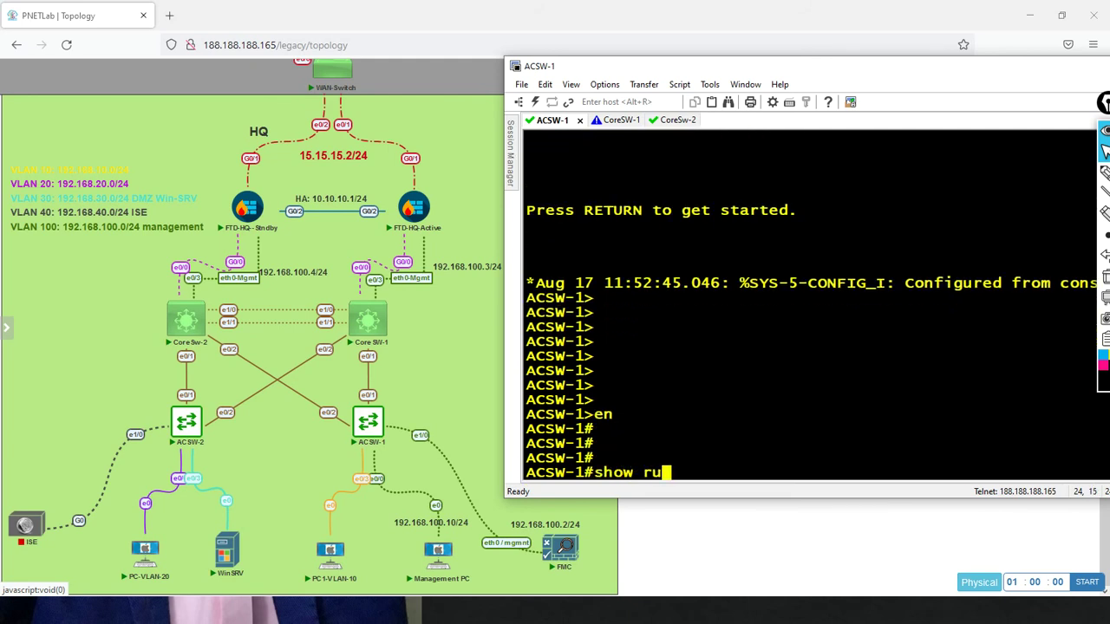
type("n int e1/0")
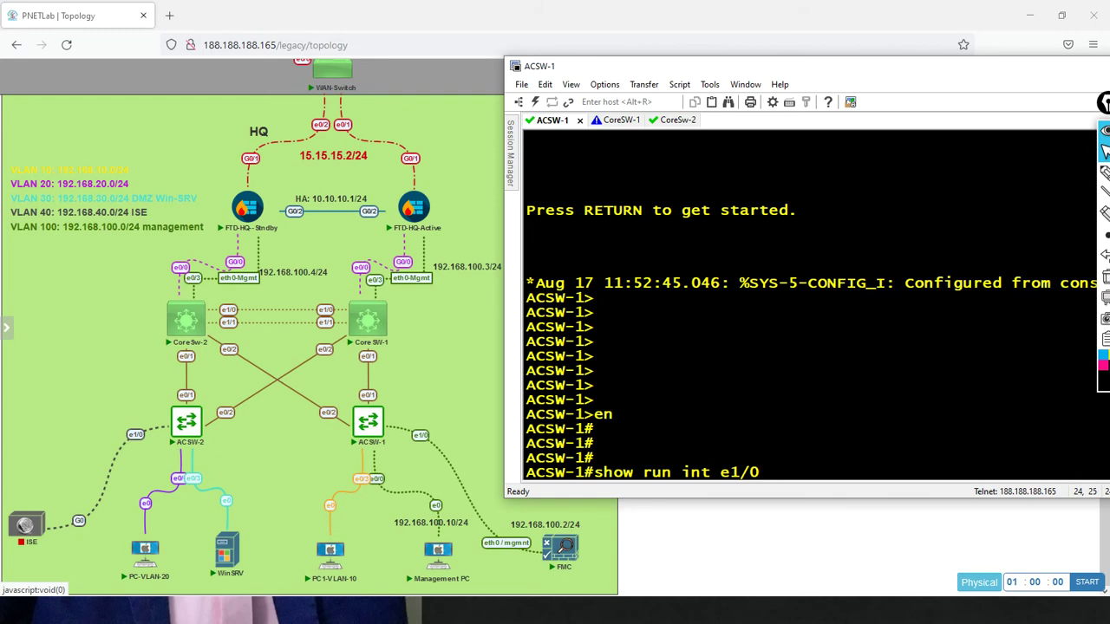
key("Return")
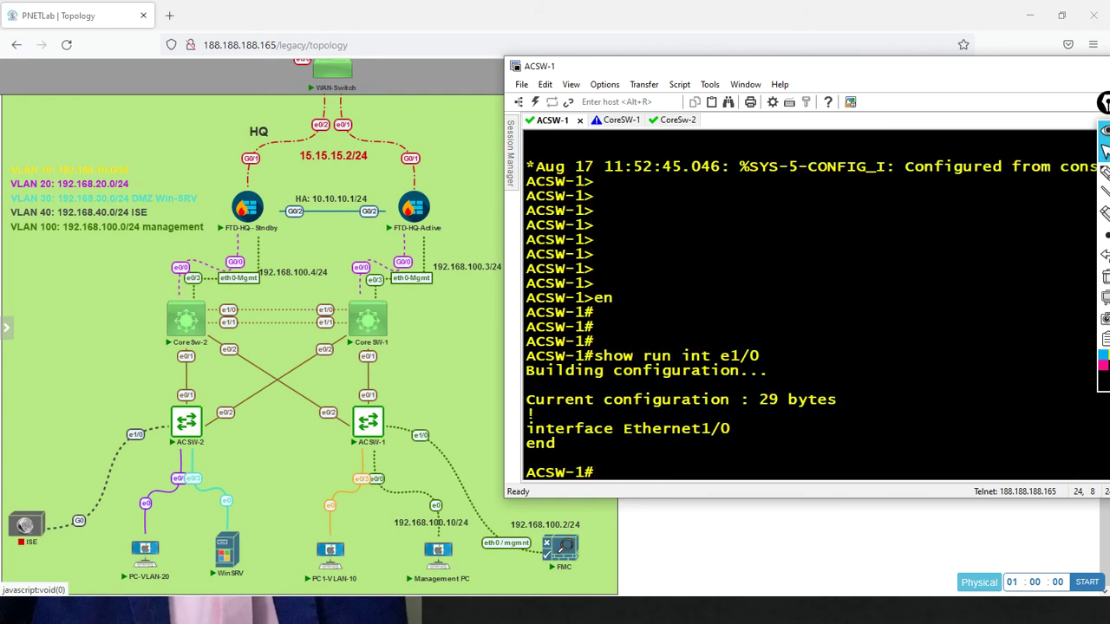
key("Return")
key("Return")
key("Return")
key("Return")
key("Return")
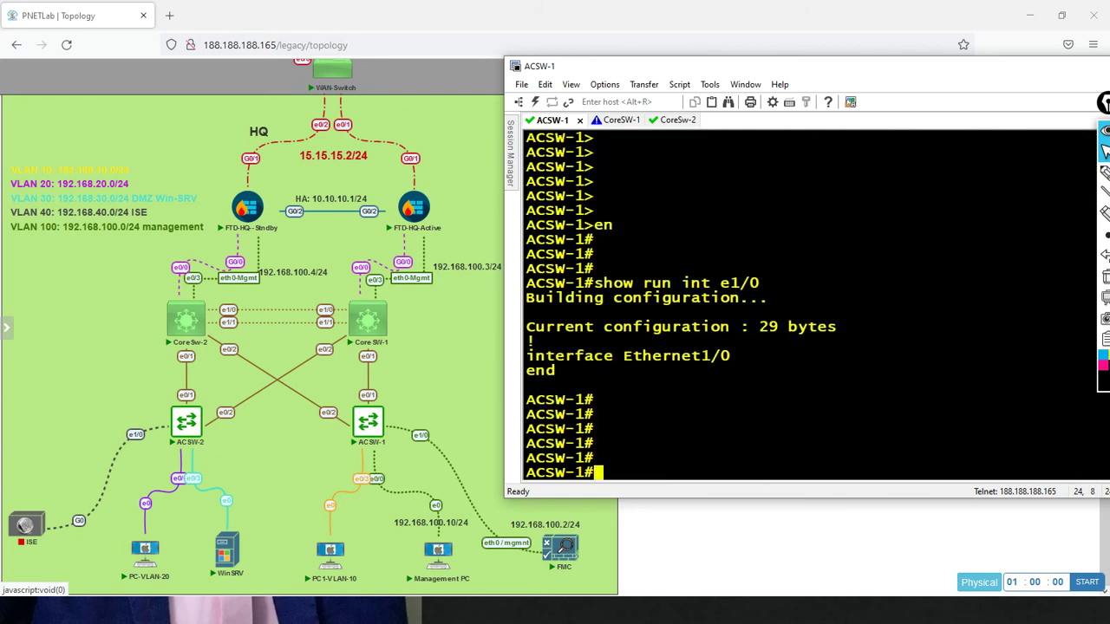
type("show run in")
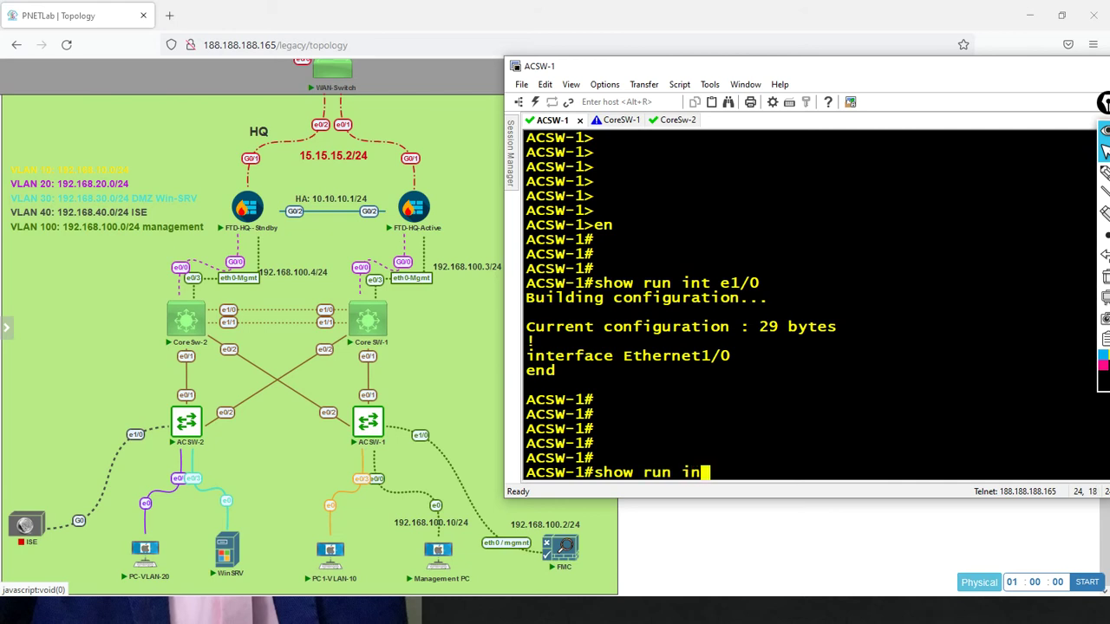
type("t e0/0")
key("Return")
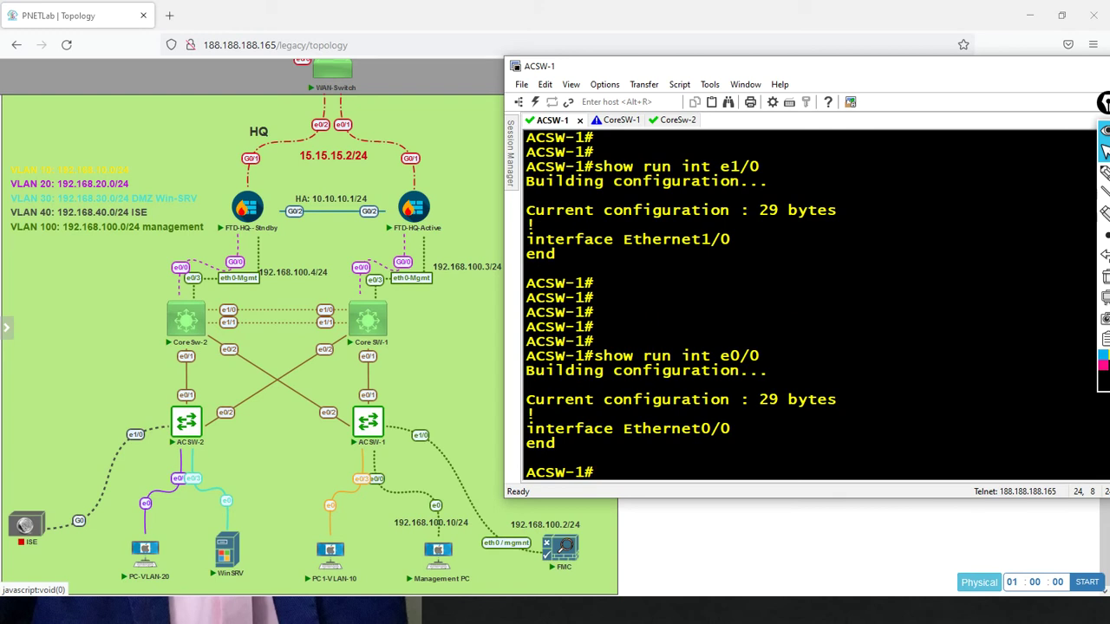
Step: On the CoreSW-1 console, enter privileged EXEC mode and show the running configuration of interface e0/3
left_click(612, 122)
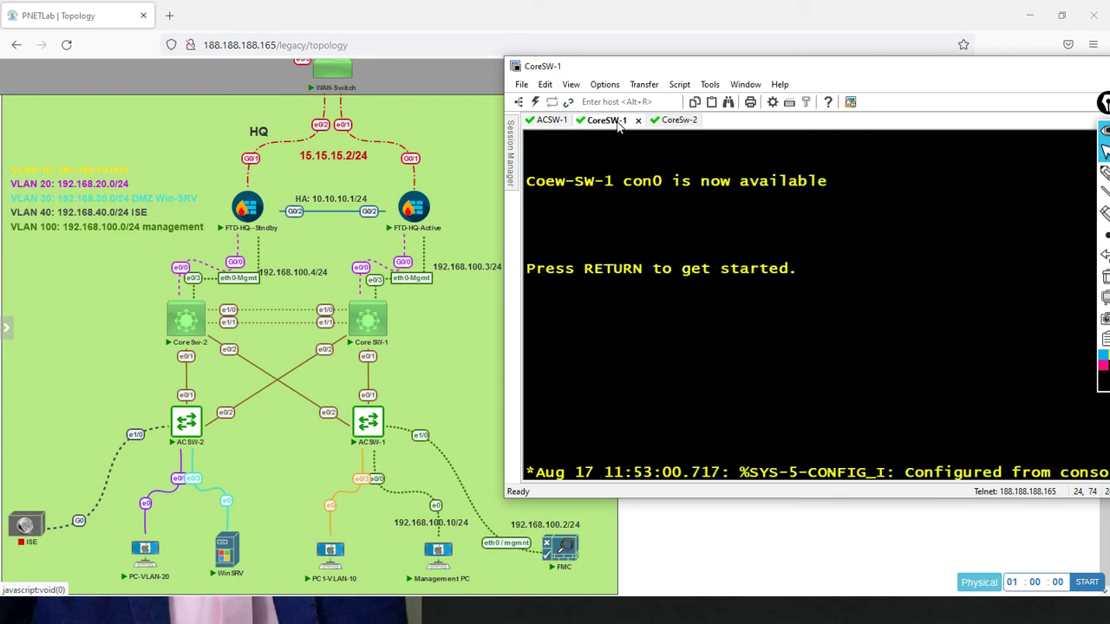
key("Return")
key("Return")
key("Return")
key("Return")
type("en")
key("Return")
key("Return")
key("Return")
type("show run")
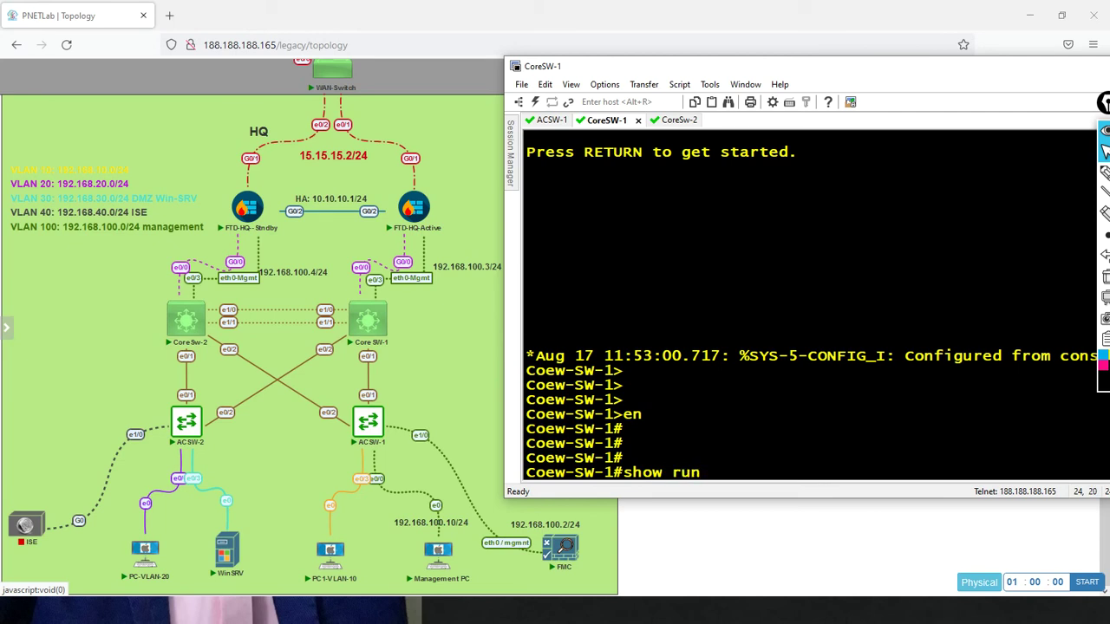
type(" int e0/3")
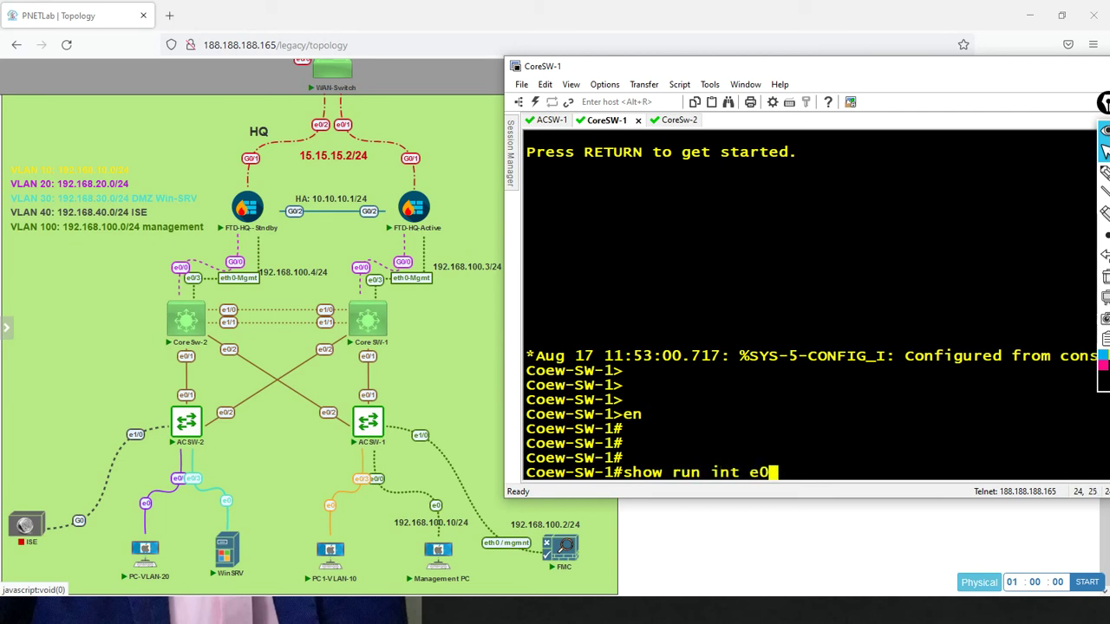
key("Return")
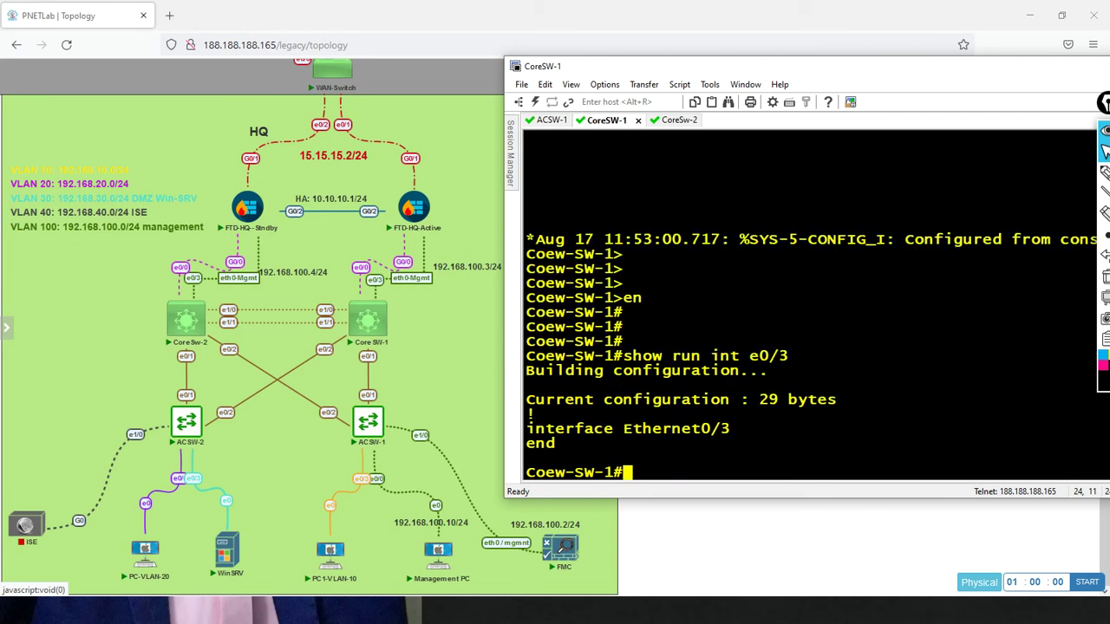
key("Return")
key("Return")
key("Return")
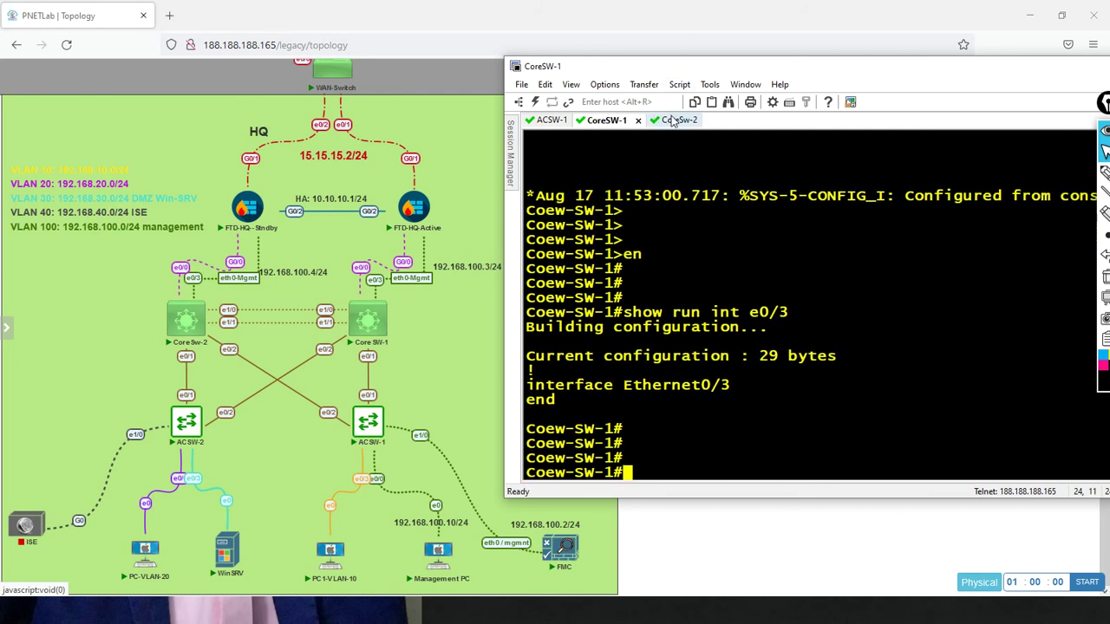
Step: On the CoreSw-2 console, enter privileged EXEC mode and show the running configuration of interface e0/3
left_click(673, 120)
key("Return")
key("Return")
key("Return")
key("Return")
key("Return")
type("en")
key("Return")
type("show run int e0/")
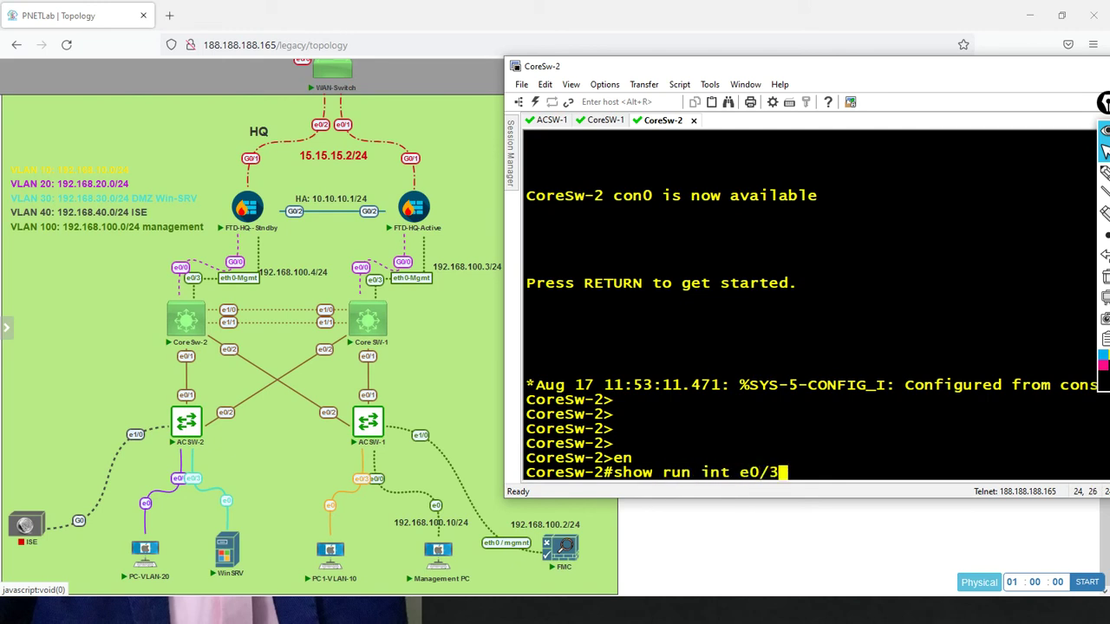
type("3")
key("Return")
key("Return")
key("Return")
key("Return")
key("Return")
key("Return")
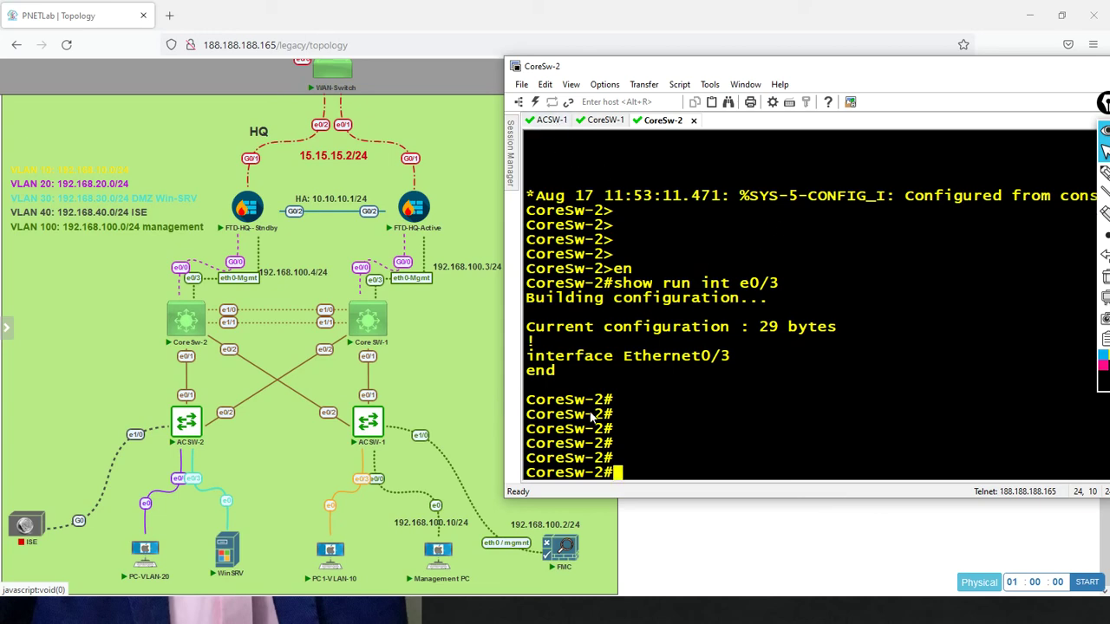
Step: Switch to the Management PC and check the continuous ping to 8.8.8.8 in its Command Prompt
key("alt+Tab")
key("alt+Tab")
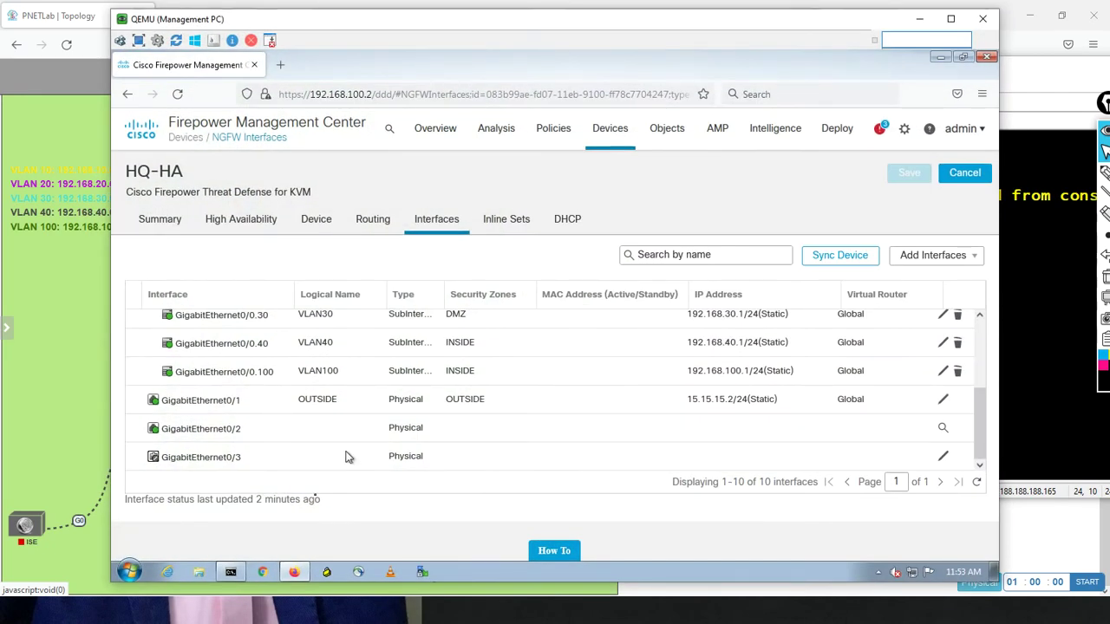
left_click(230, 573)
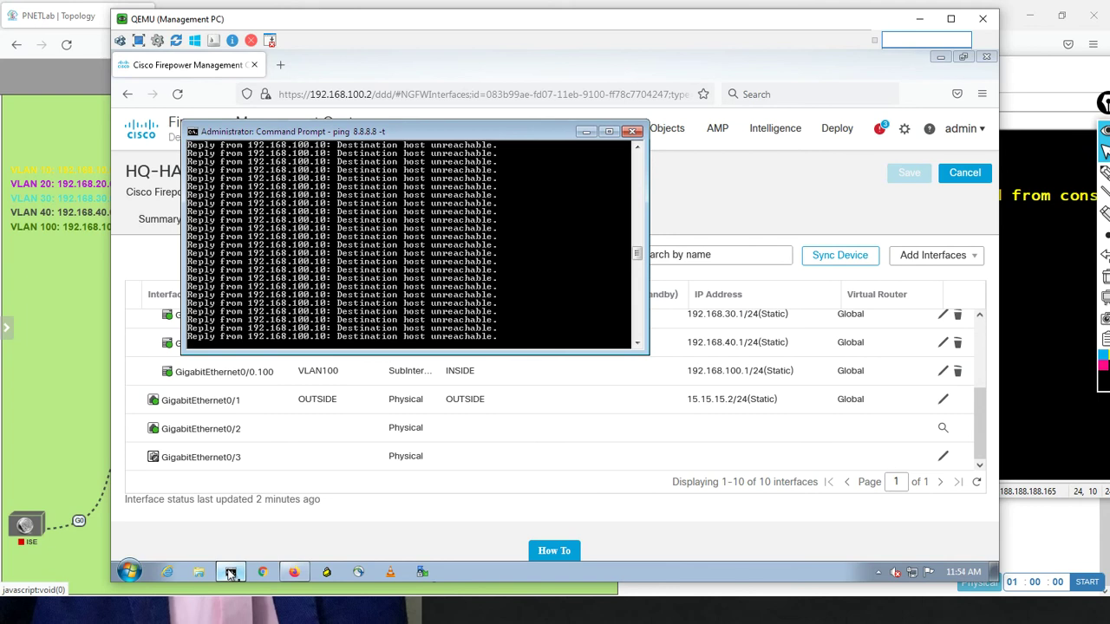
left_click(231, 572)
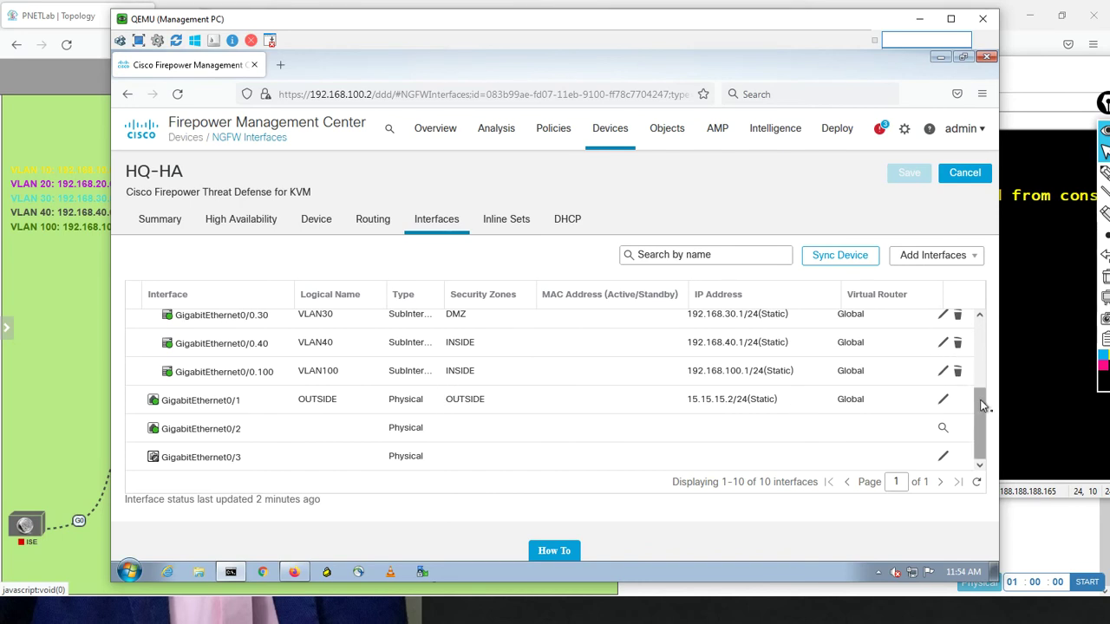
Step: Review the HQ-HA interface list, checking the subinterfaces' security zones and IP addresses, and recheck the running ping
left_click_drag(983, 406, 981, 384)
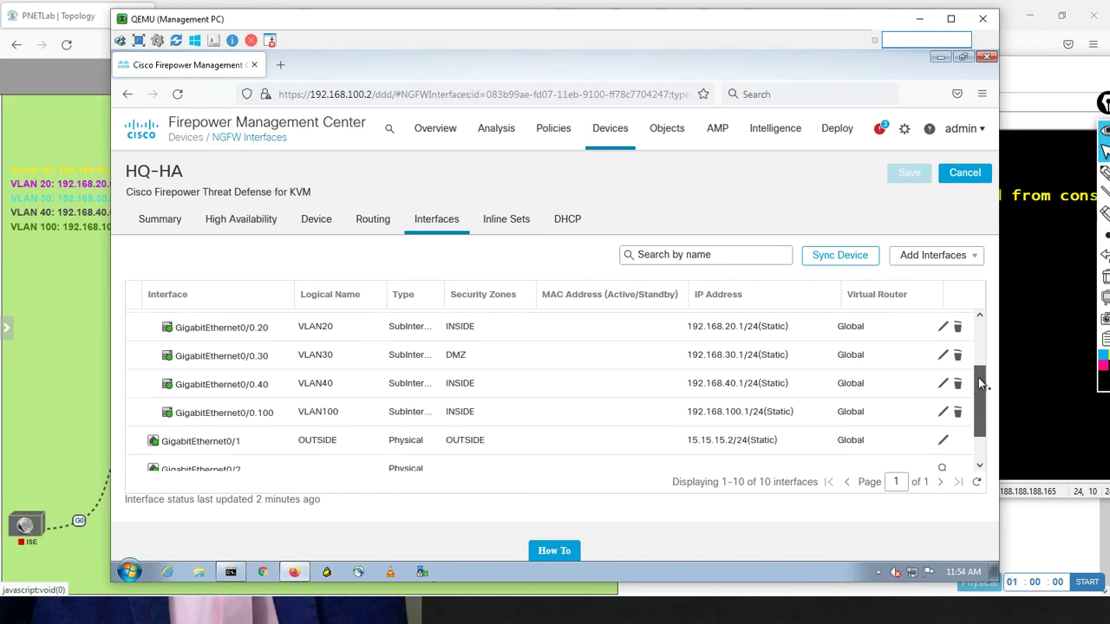
left_click_drag(978, 378, 977, 367)
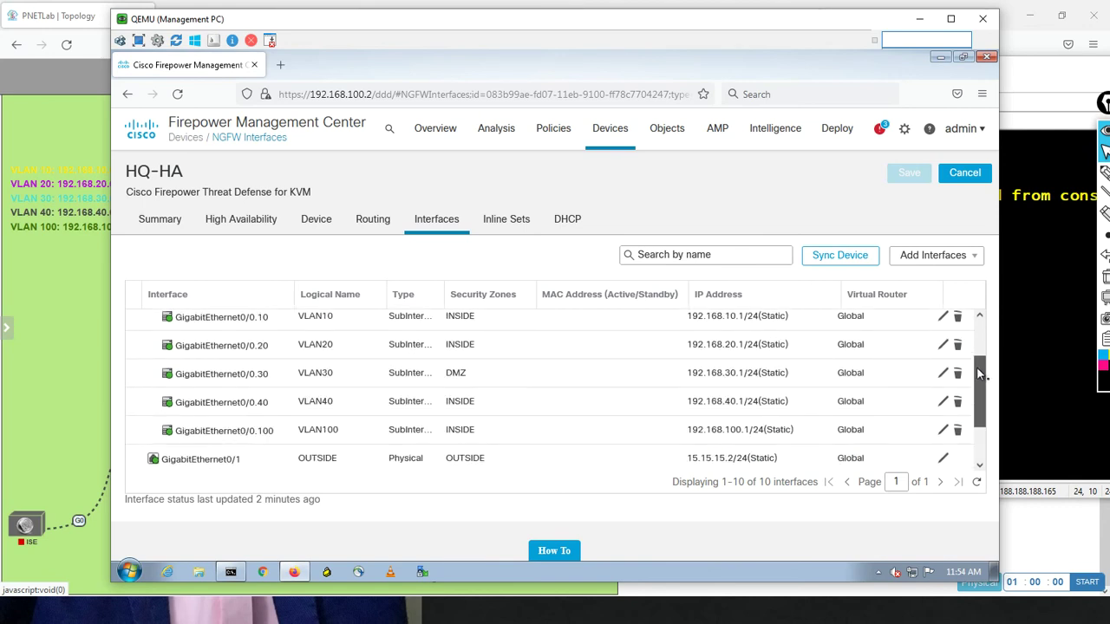
left_click_drag(977, 367, 952, 289)
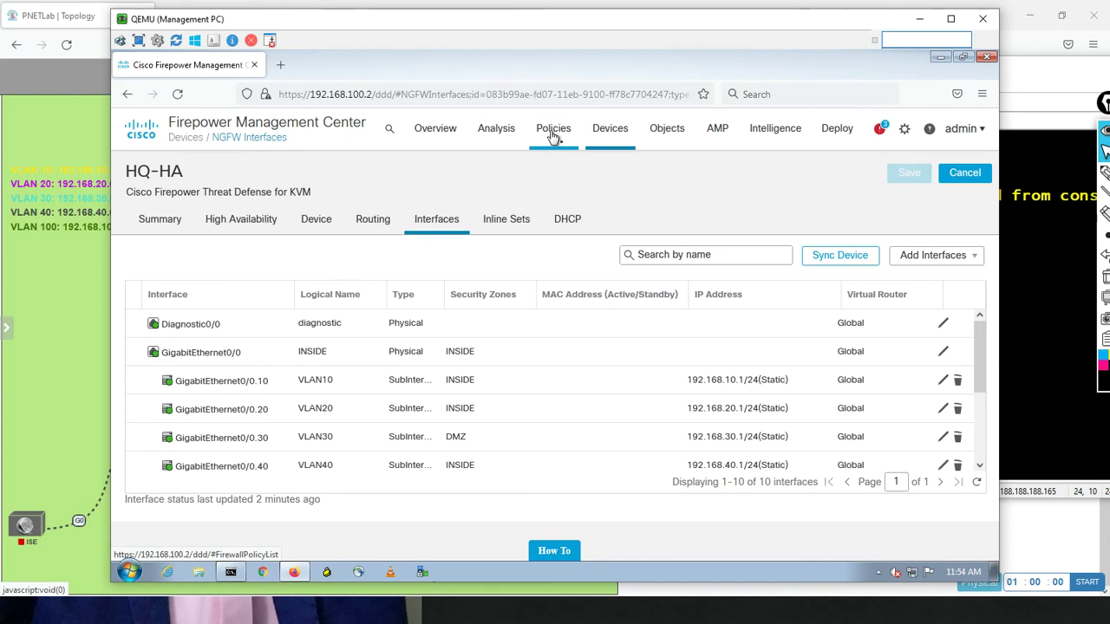
left_click(231, 572)
left_click(231, 573)
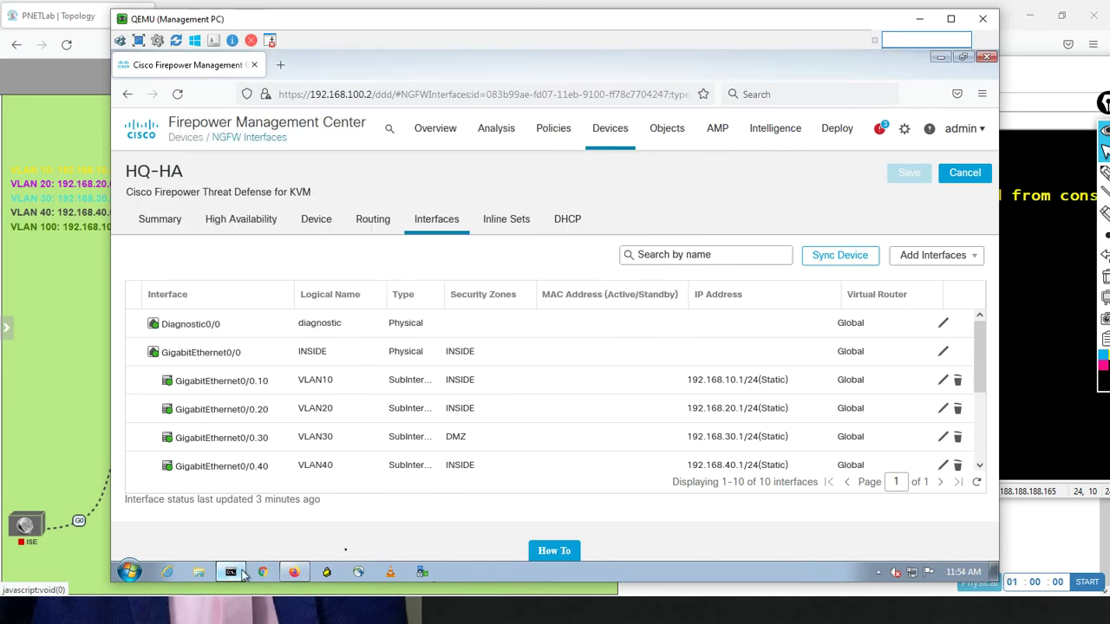
Step: Change the security zone of subinterface GigabitEthernet0/0.100 (VLAN100) to Management and save the HQ-HA interface configuration
left_click_drag(978, 364, 972, 427)
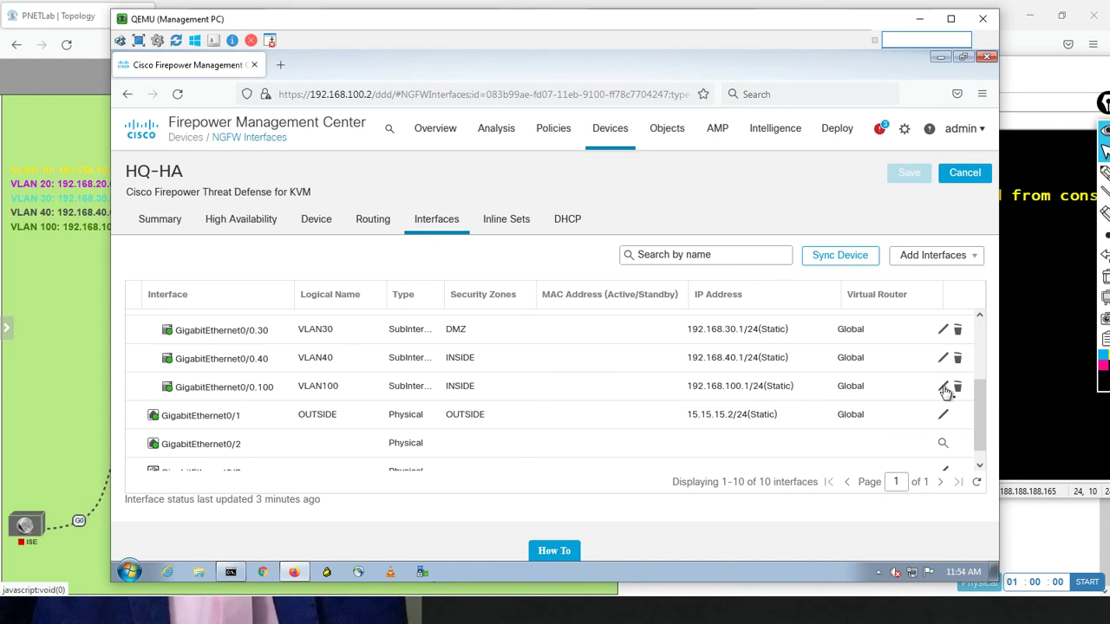
left_click(943, 388)
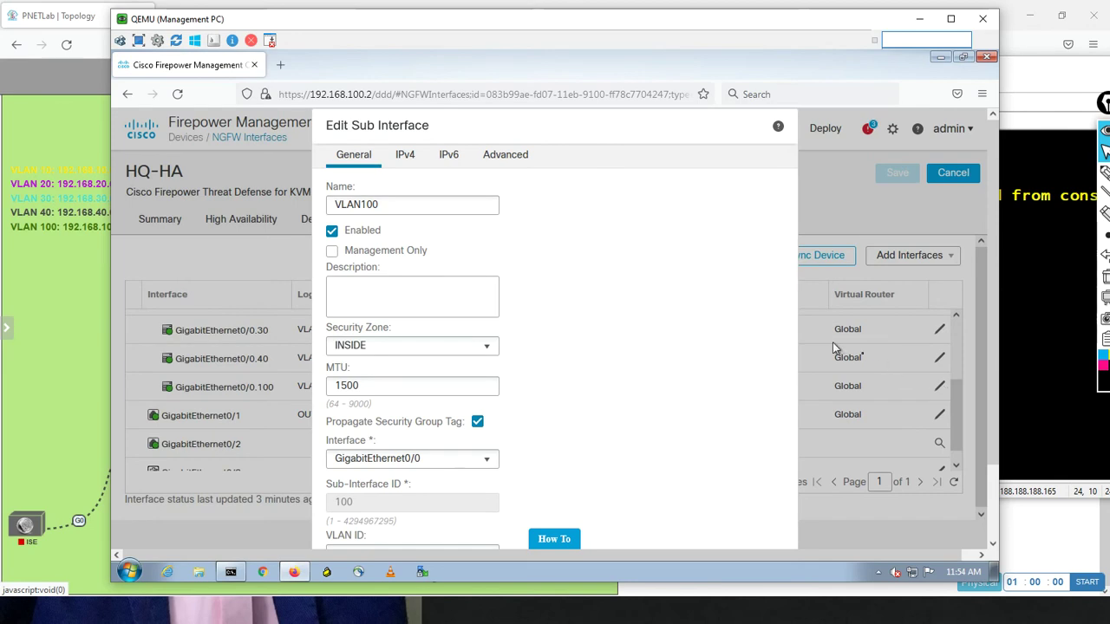
scroll(990, 339, "down", 2)
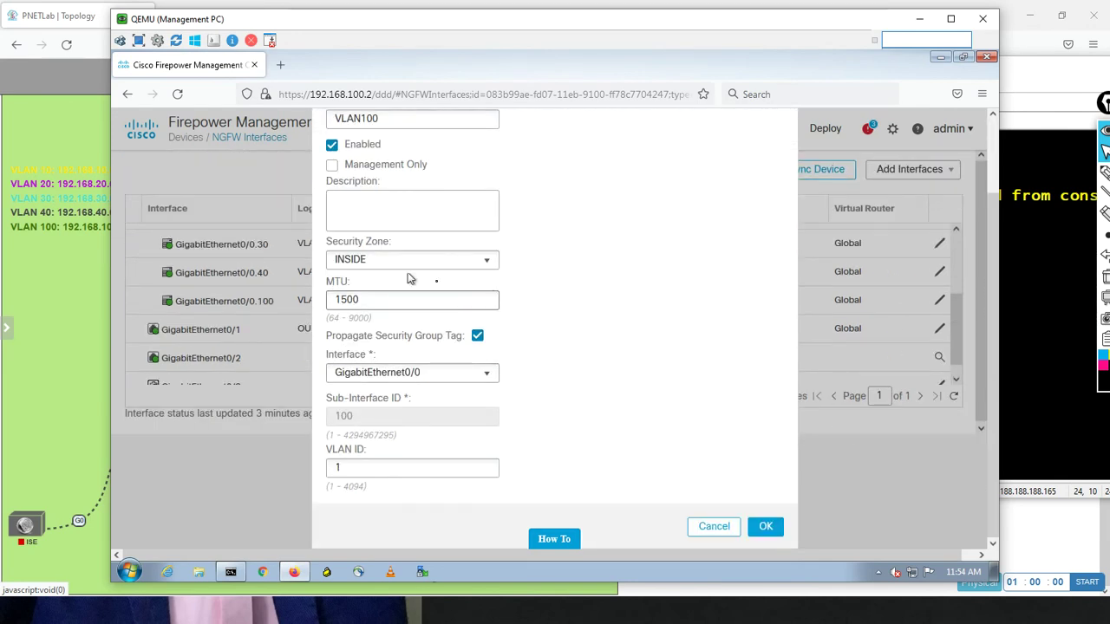
left_click(456, 260)
left_click(408, 329)
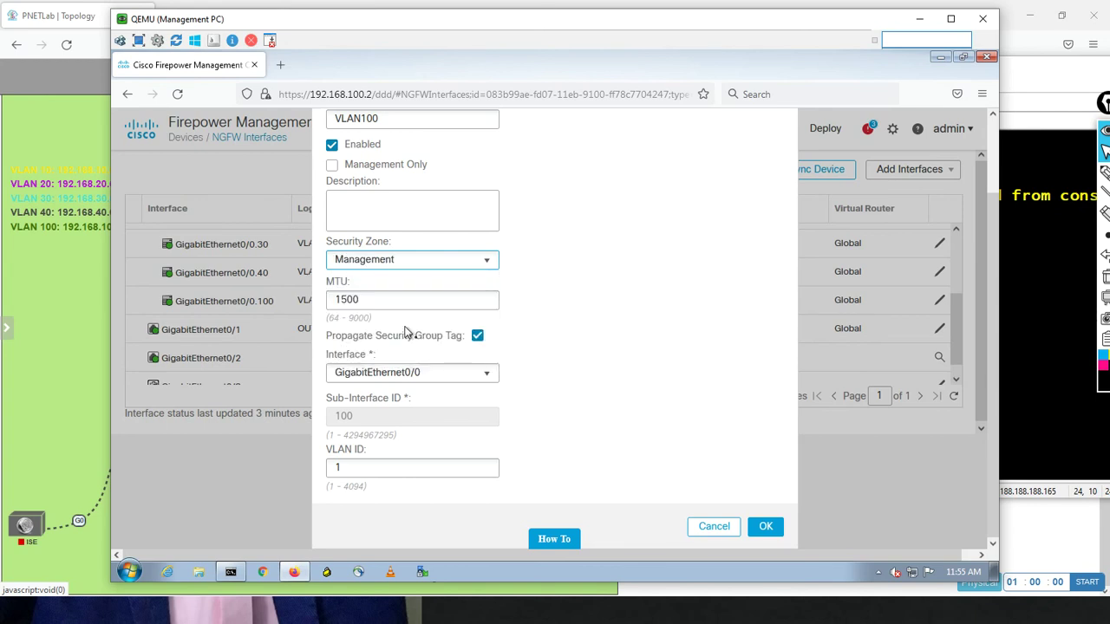
left_click(769, 528)
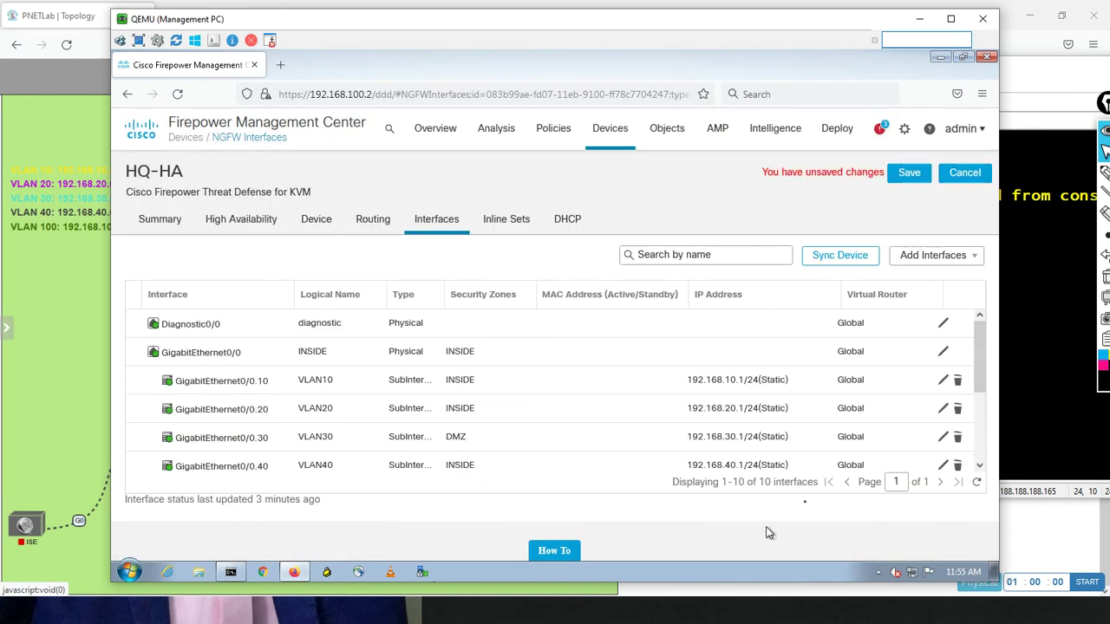
left_click(910, 173)
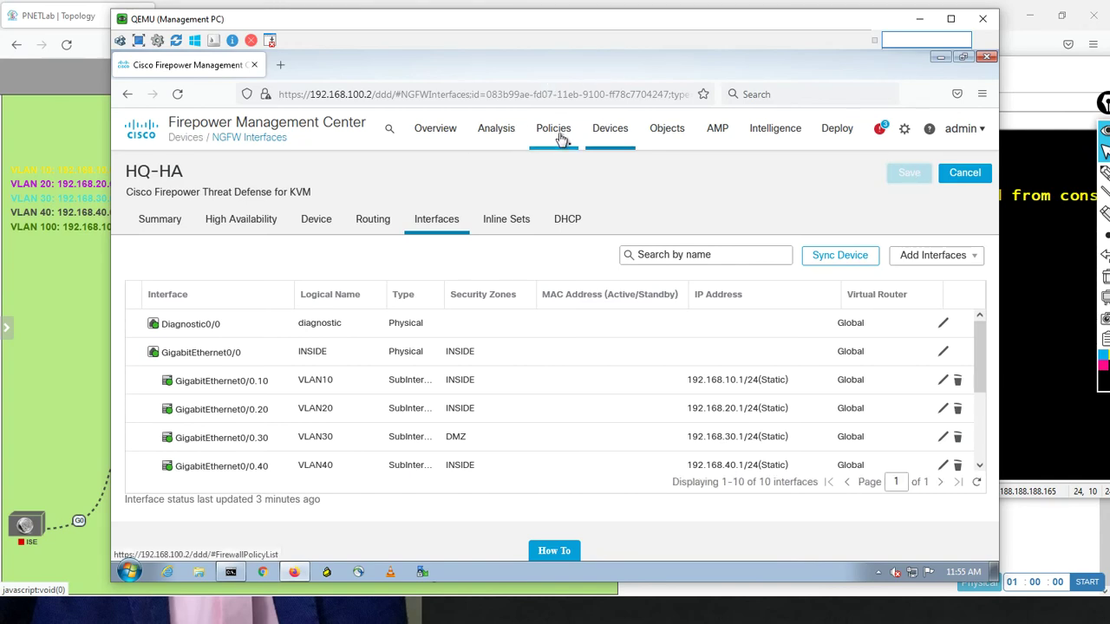
Step: Add the Management zone to the source zones of the IN-To-OUT rule in the Default-Policy access control policy and save the policy
mouse_move(560, 139)
left_click(571, 191)
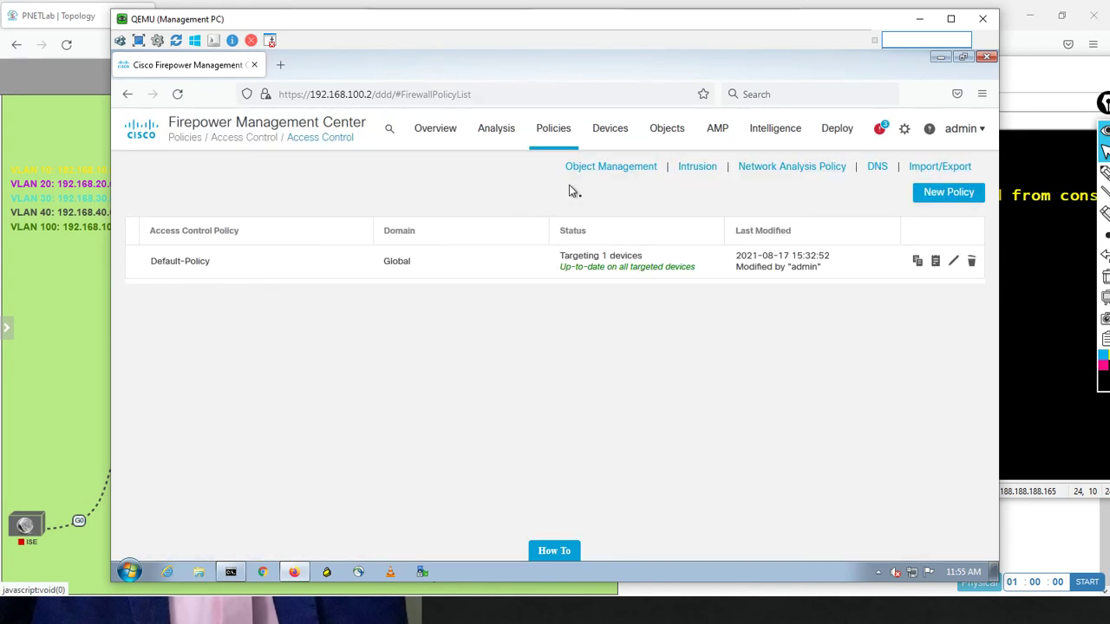
left_click(955, 262)
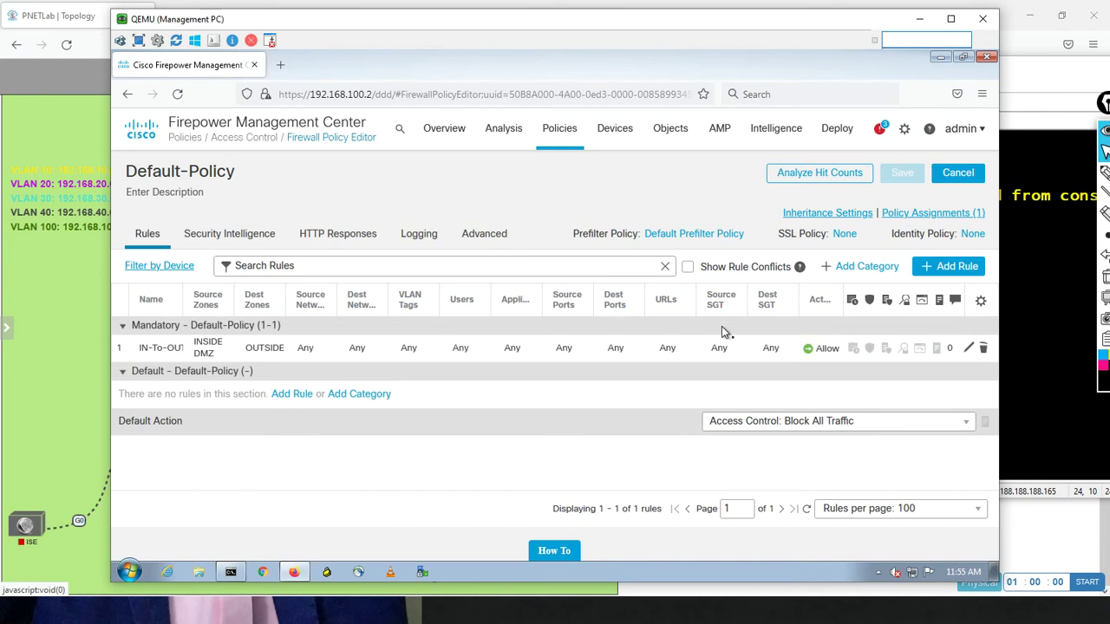
left_click(969, 352)
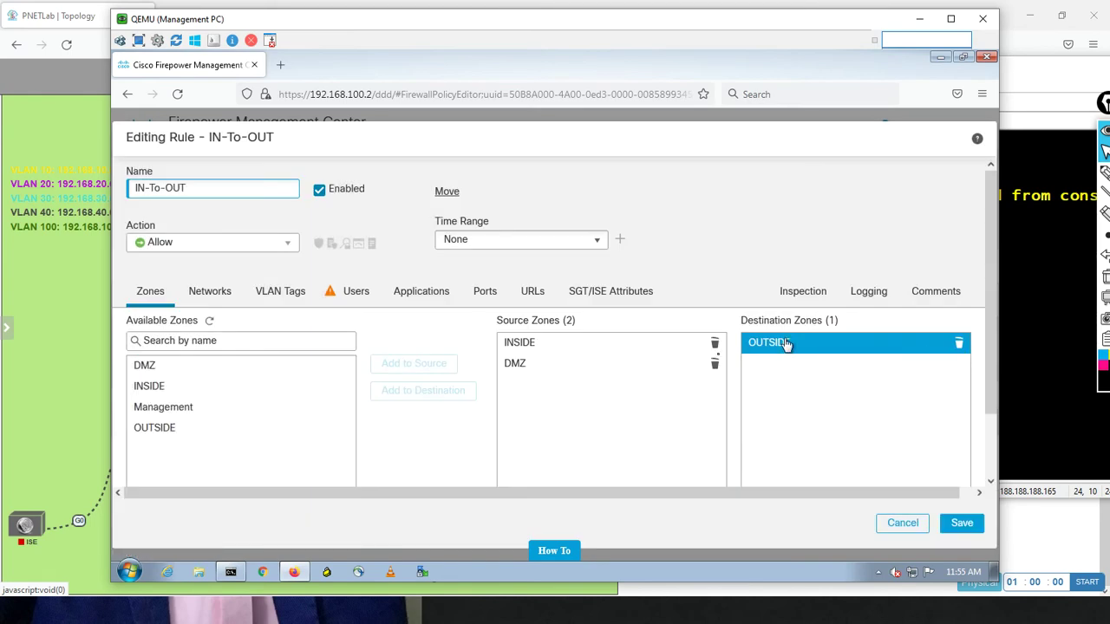
left_click(166, 408)
left_click(399, 366)
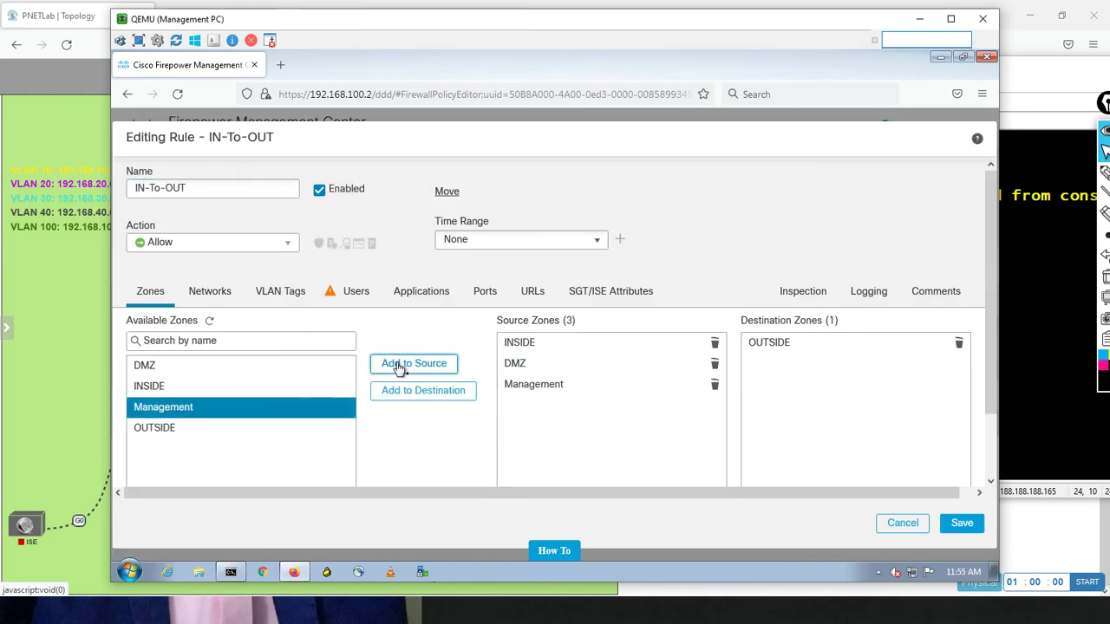
left_click(964, 526)
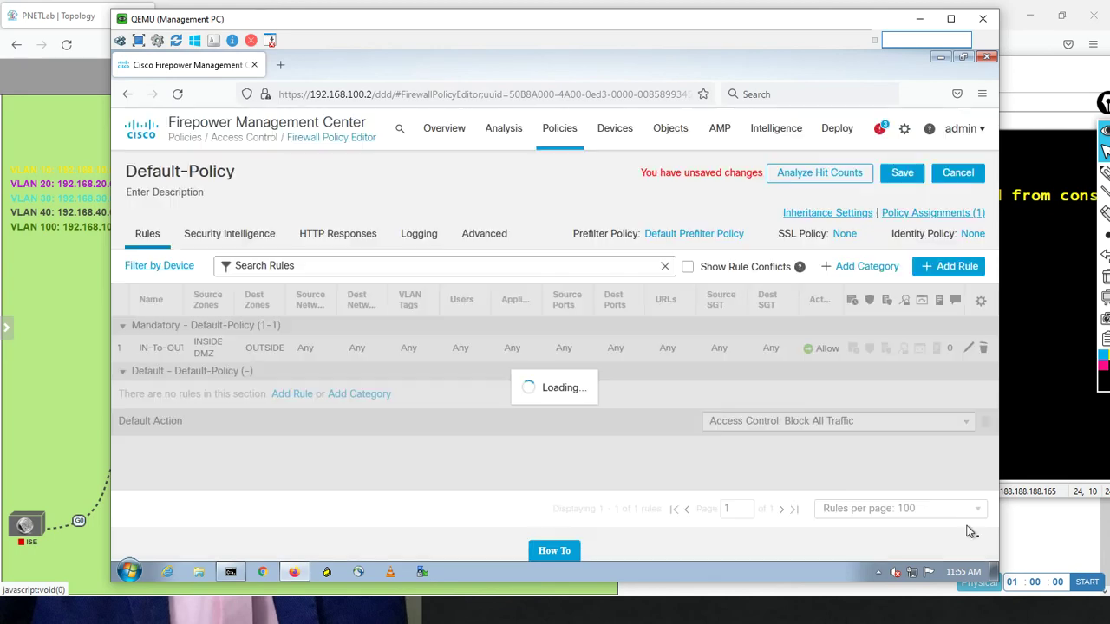
left_click(899, 177)
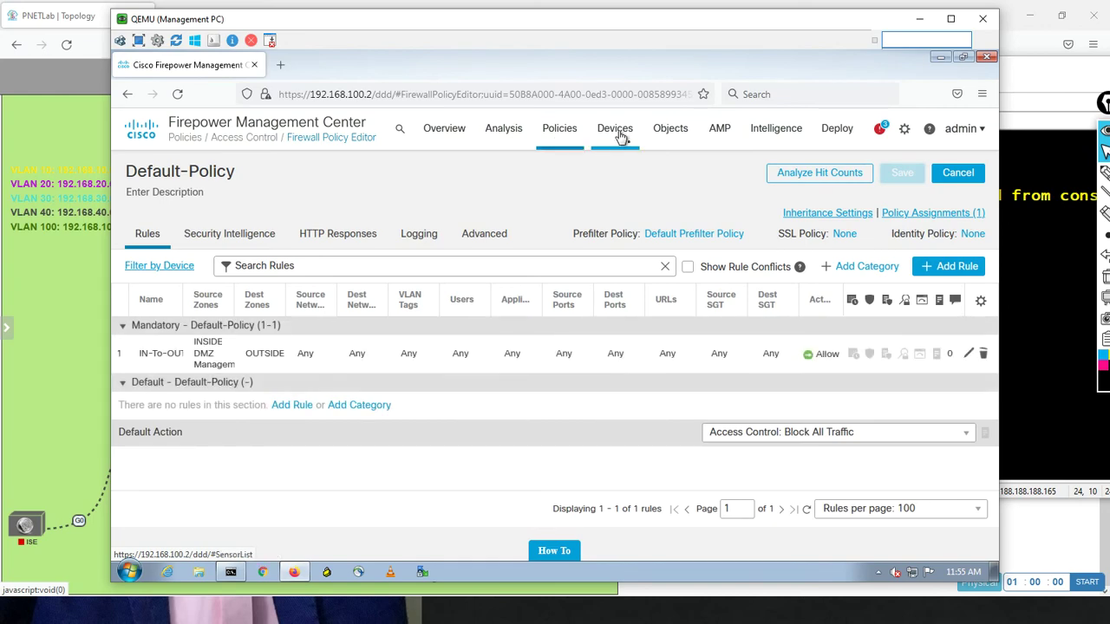
Step: Start a new manual NAT rule of type Dynamic in the DEFAULT-NAT policy
mouse_move(618, 137)
left_click(621, 193)
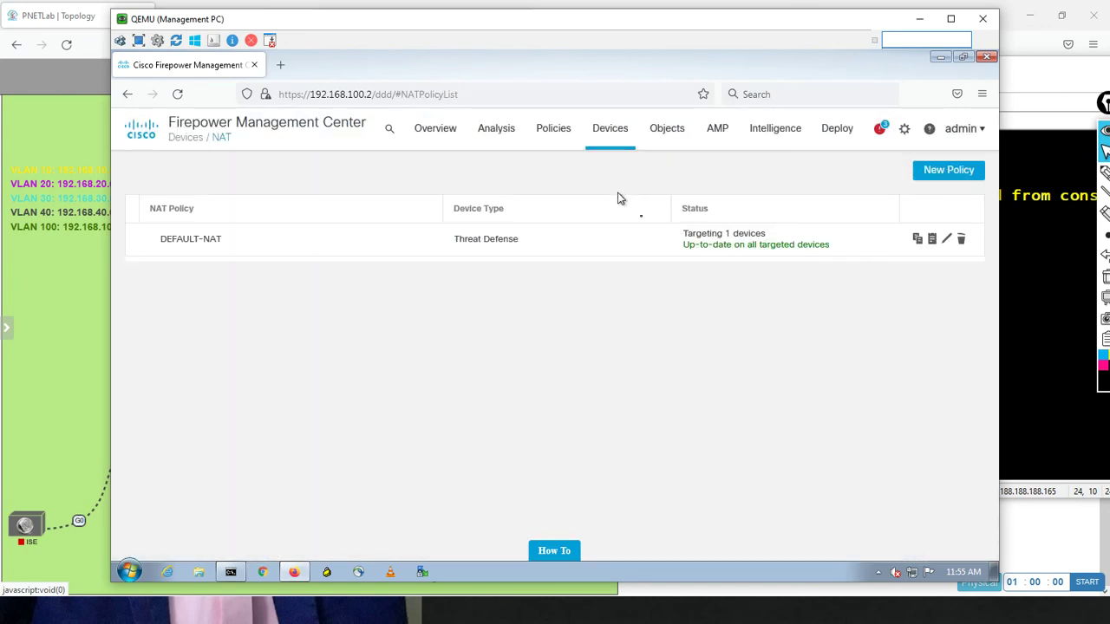
left_click(948, 241)
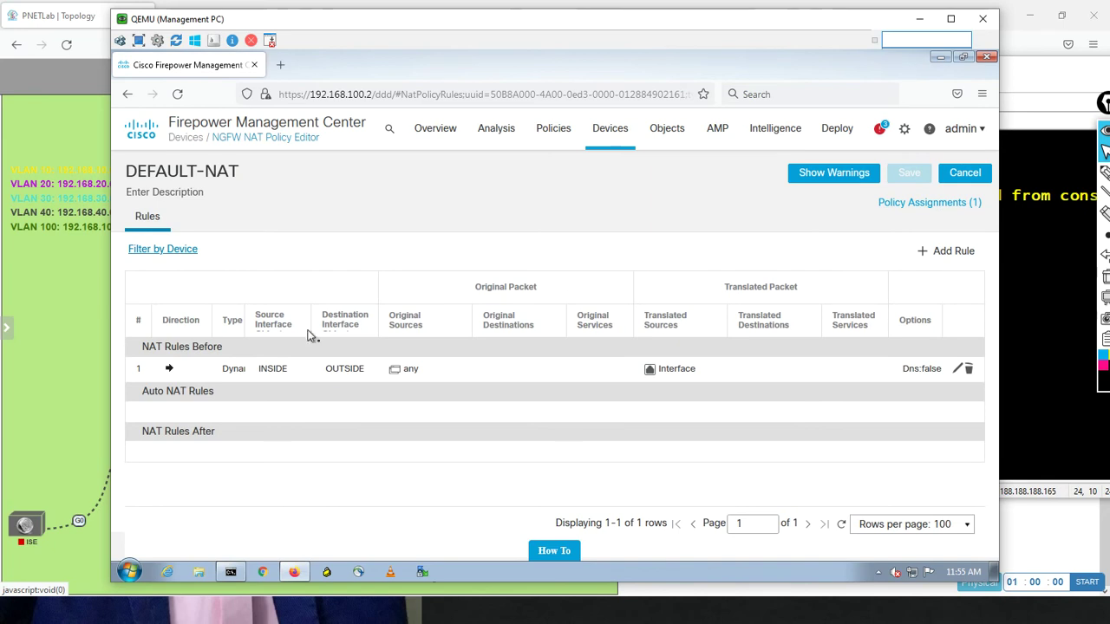
left_click(946, 252)
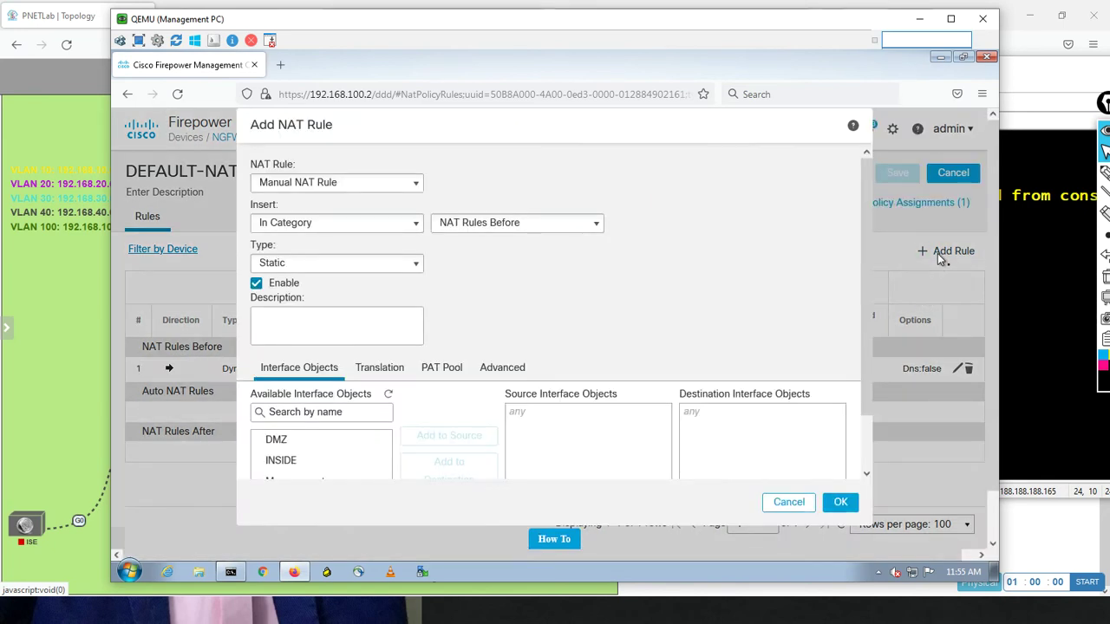
left_click(319, 265)
left_click(304, 298)
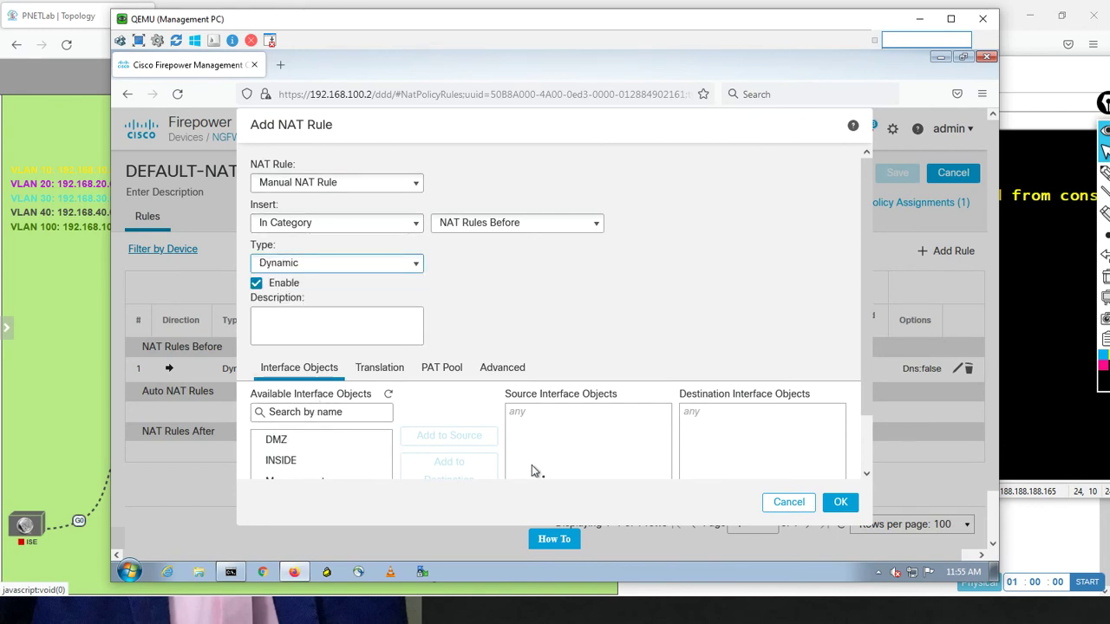
Step: Assign Management as the NAT rule's source interface object and OUTSIDE as its destination interface object
scroll(860, 365, "down", 2)
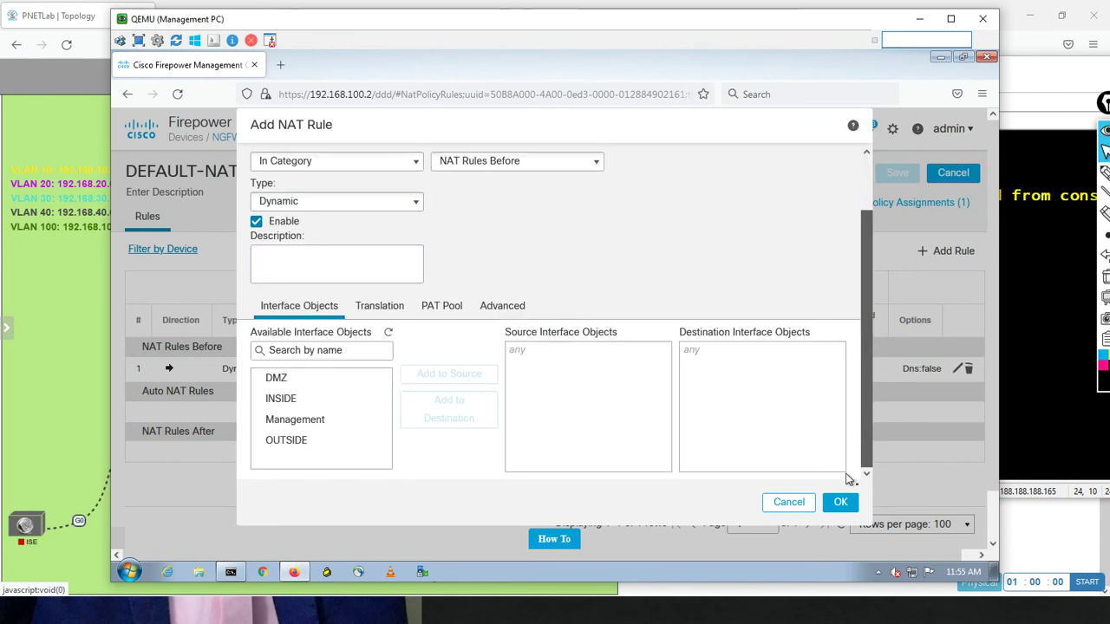
left_click(305, 422)
left_click(446, 378)
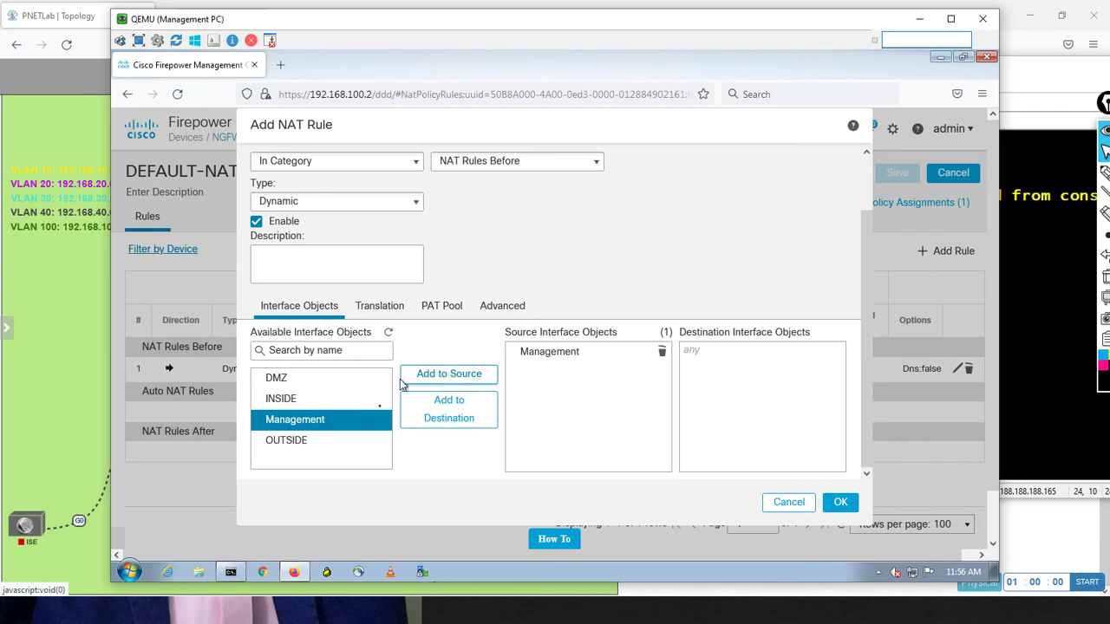
left_click(299, 442)
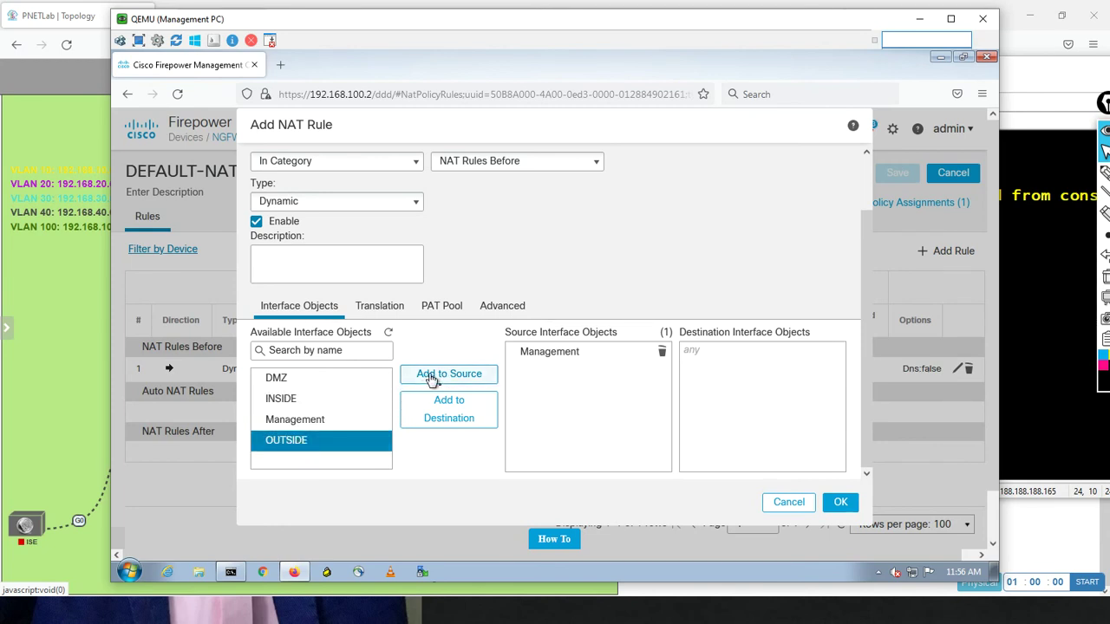
left_click(431, 380)
left_click(588, 384)
left_click(476, 418)
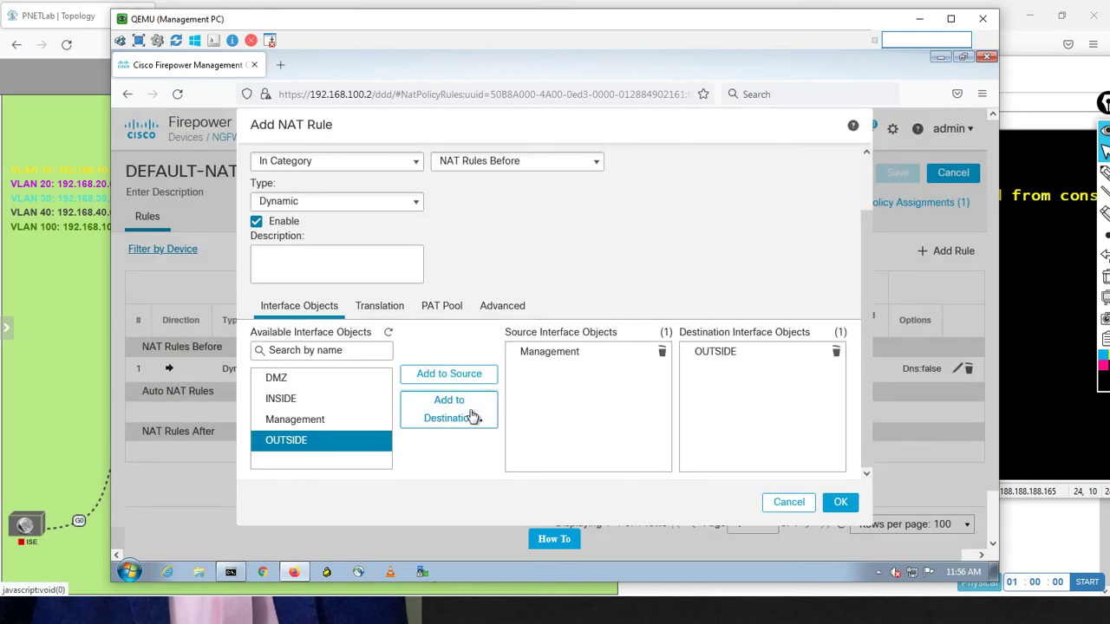
Step: Set the NAT rule's original source to any and translated source to Destination Interface IP, then save the DEFAULT-NAT policy
left_click(375, 308)
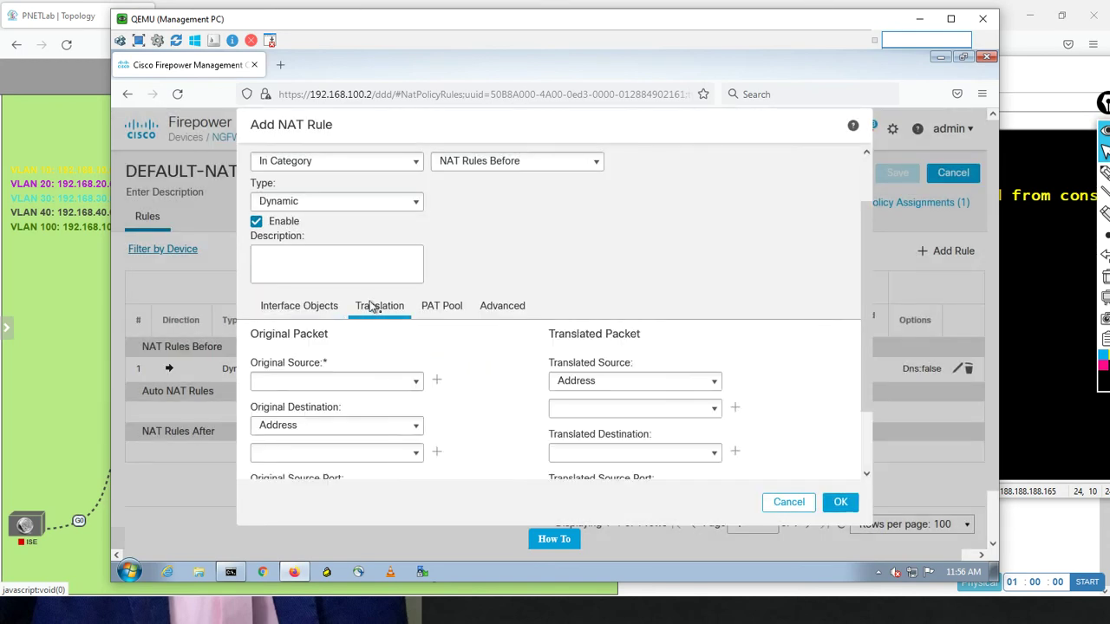
left_click(416, 383)
left_click(346, 404)
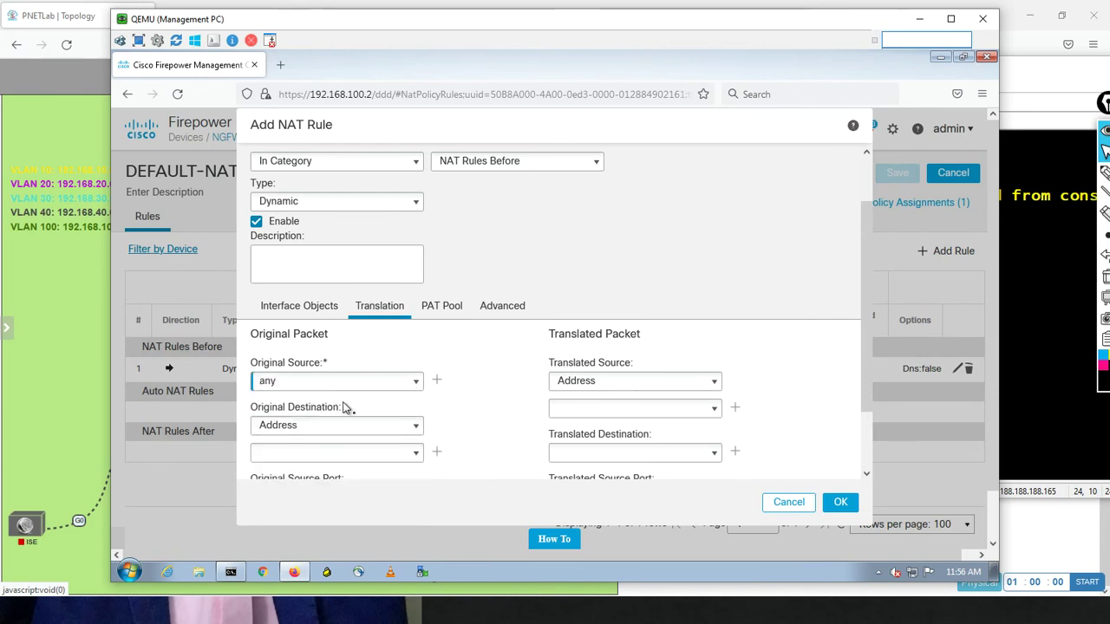
left_click(715, 383)
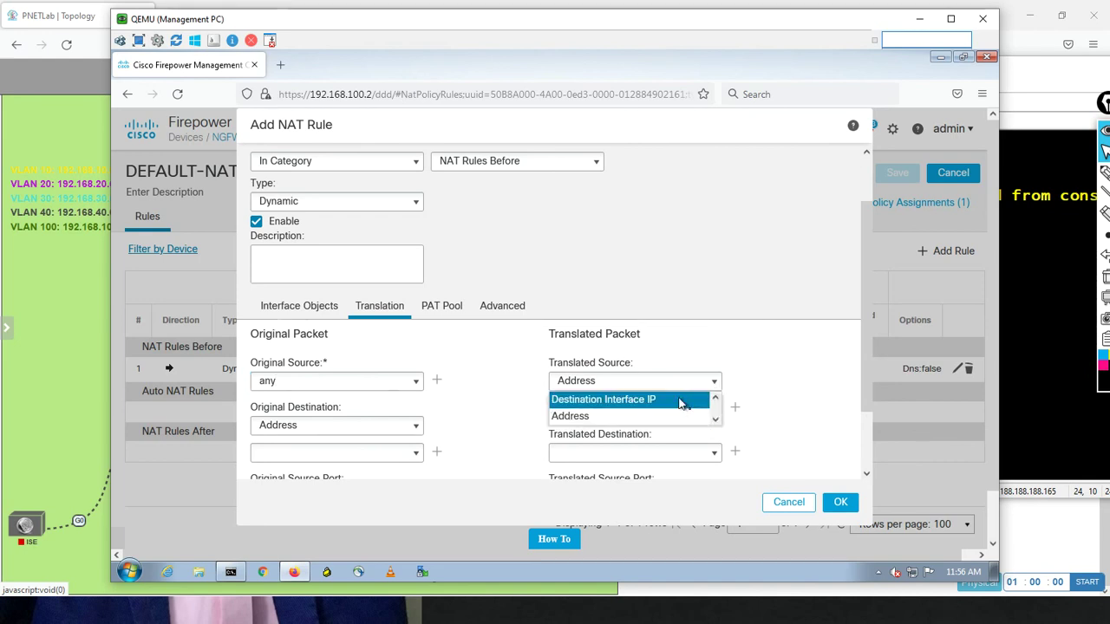
left_click(681, 399)
left_click(840, 503)
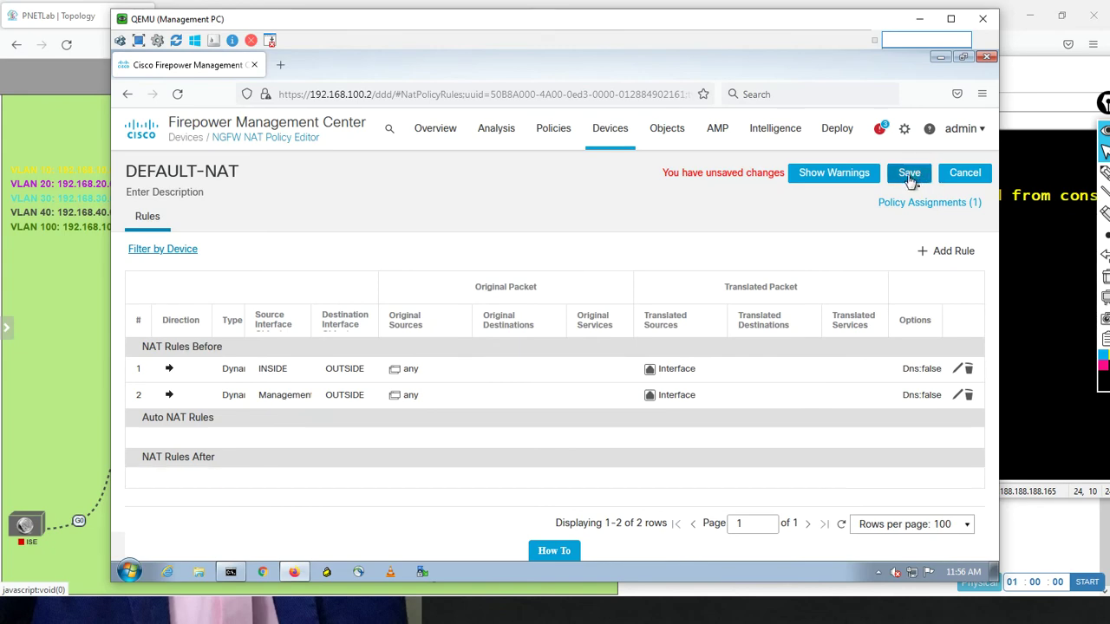
left_click(909, 175)
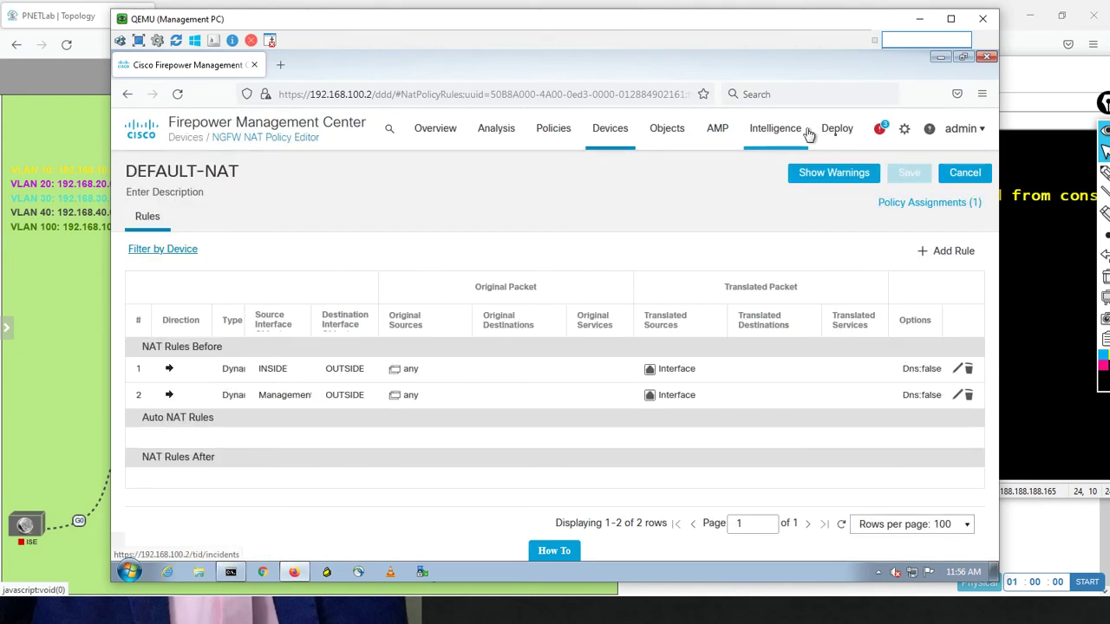
Step: Deploy the pending access control, interface and NAT changes to HQ-HA and confirm the deployment
mouse_move(838, 130)
left_click(838, 172)
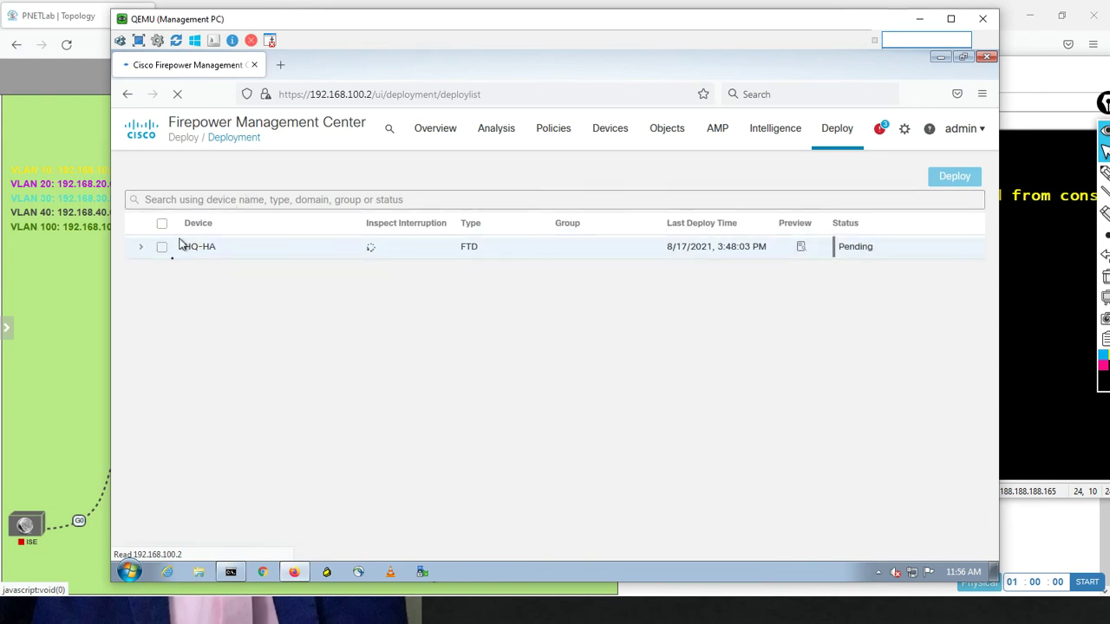
left_click(142, 252)
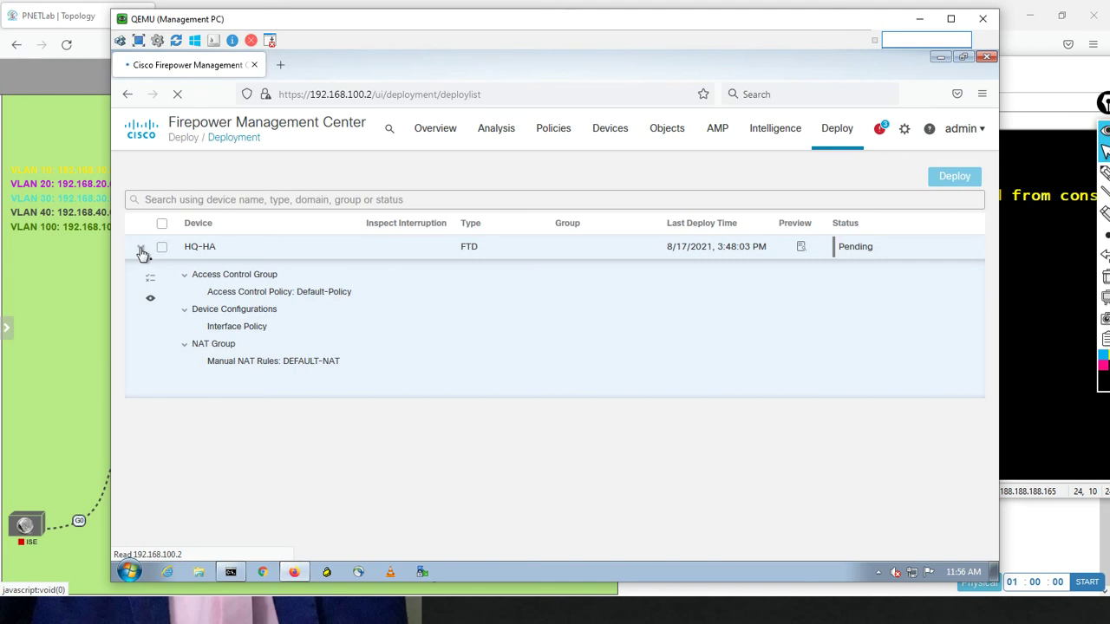
left_click(162, 224)
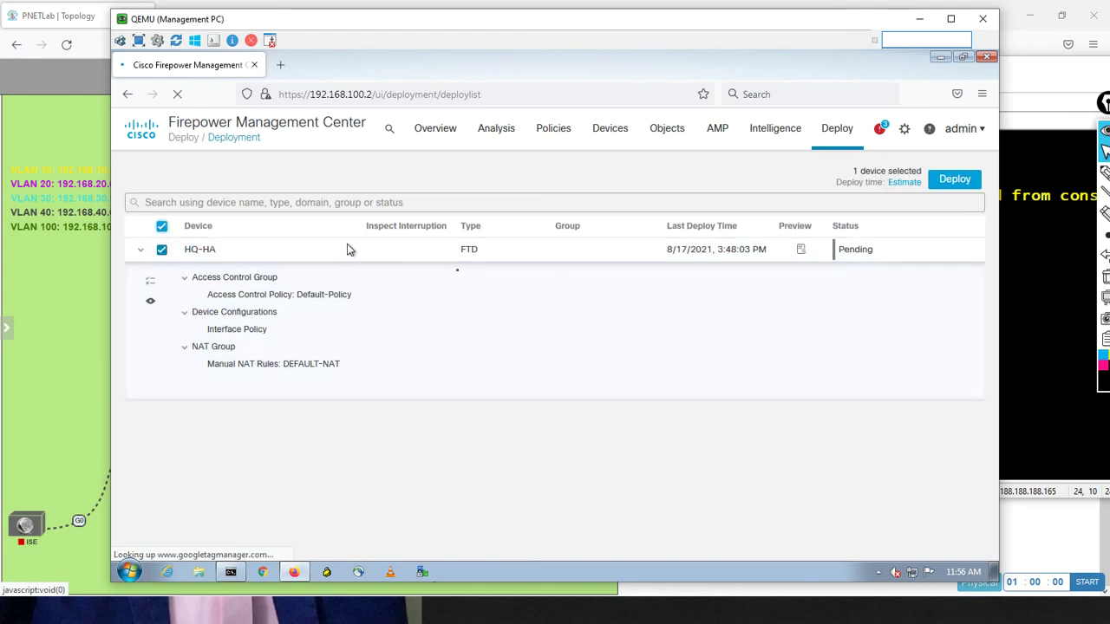
left_click(968, 181)
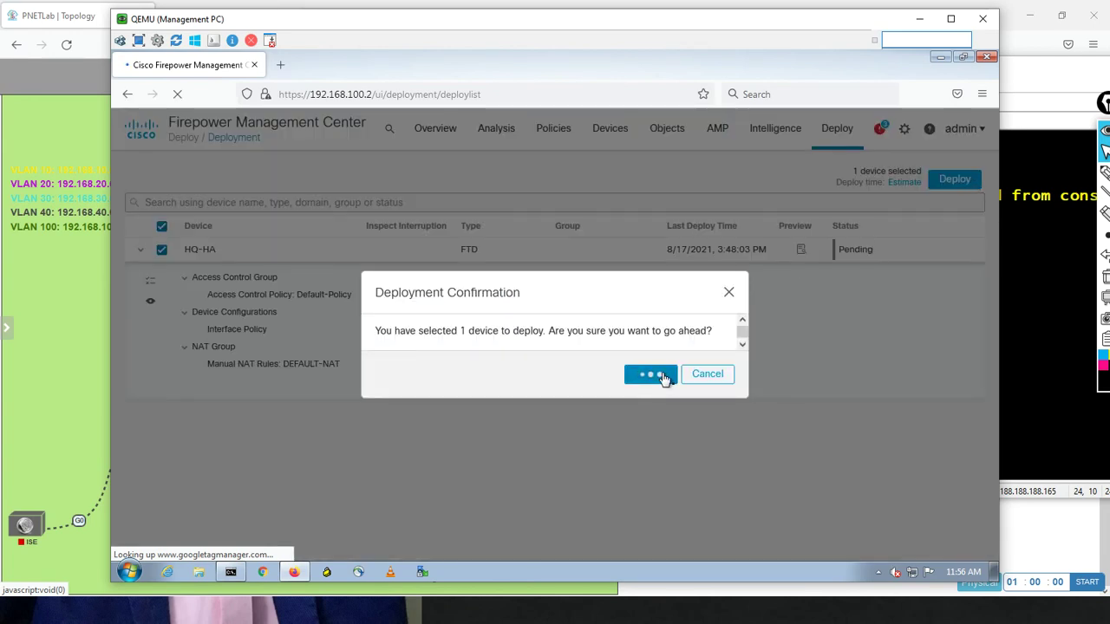
left_click(664, 379)
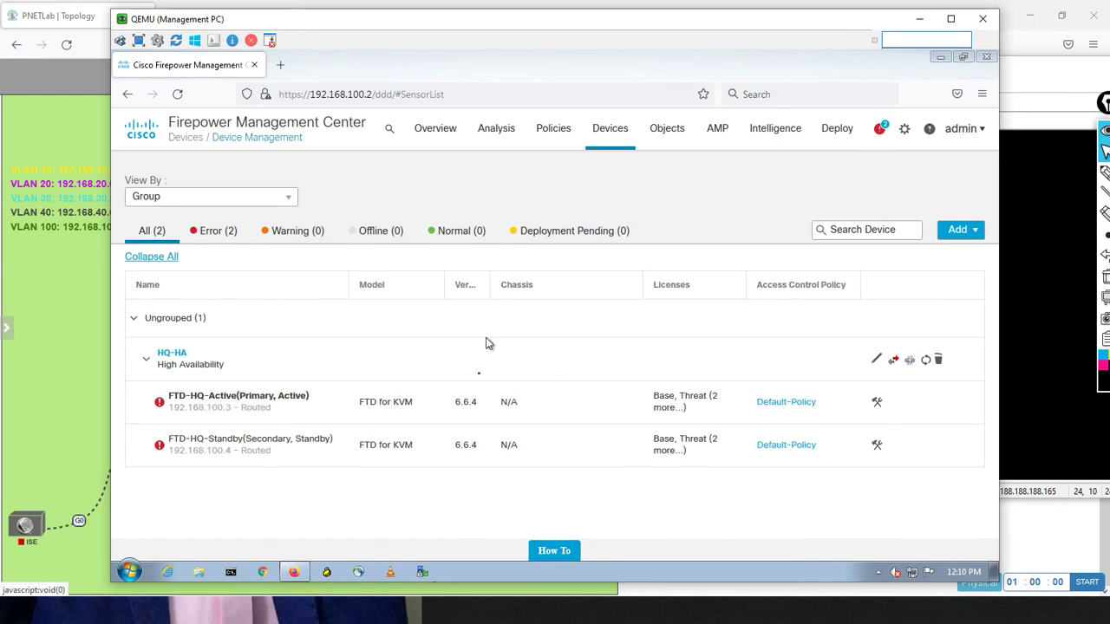
Step: Ping 8.8.8.8 from the Management PC's Command Prompt to test outbound connectivity
left_click(231, 573)
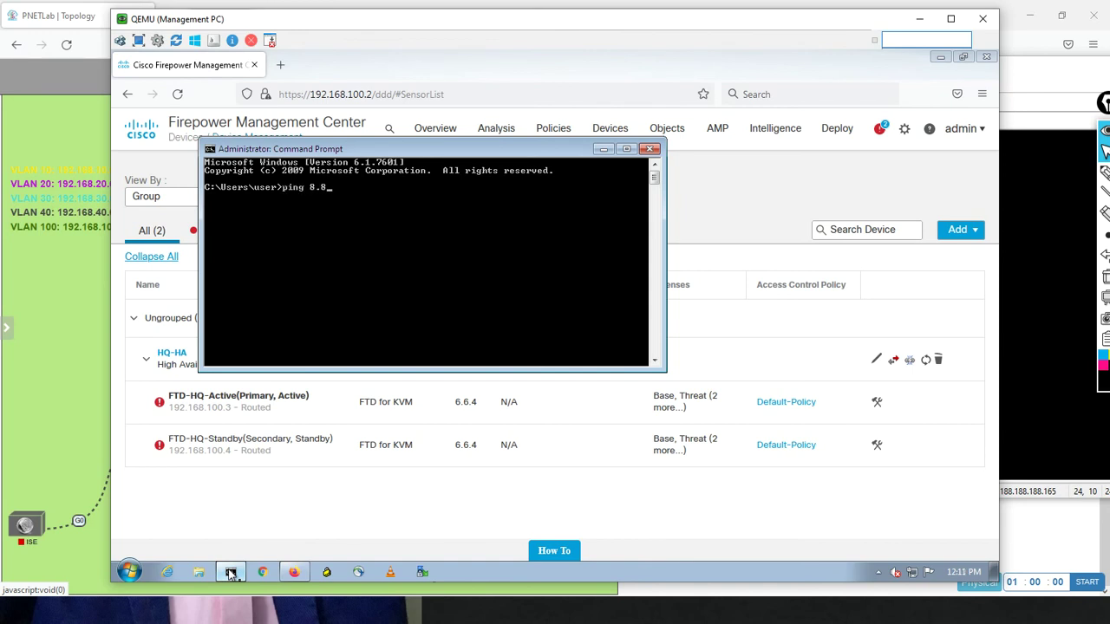
key("Return")
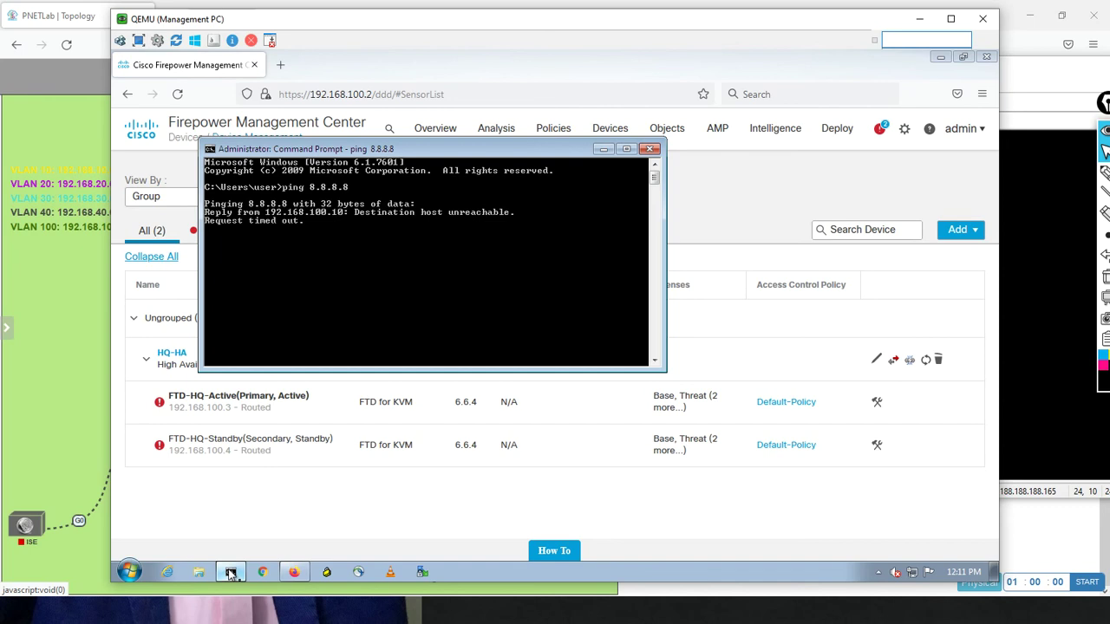
left_click(230, 574)
Step: Examine the sub-interface ID and VLAN ID of HQ-HA's VLAN100 interface, leaving its settings unedited
left_click(876, 361)
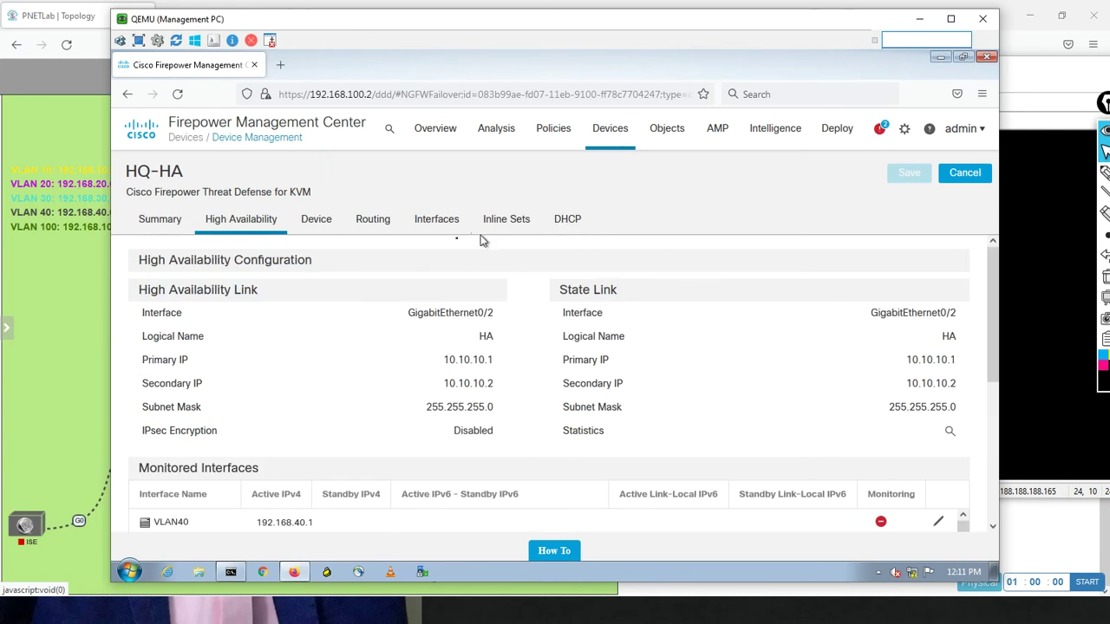
left_click(436, 224)
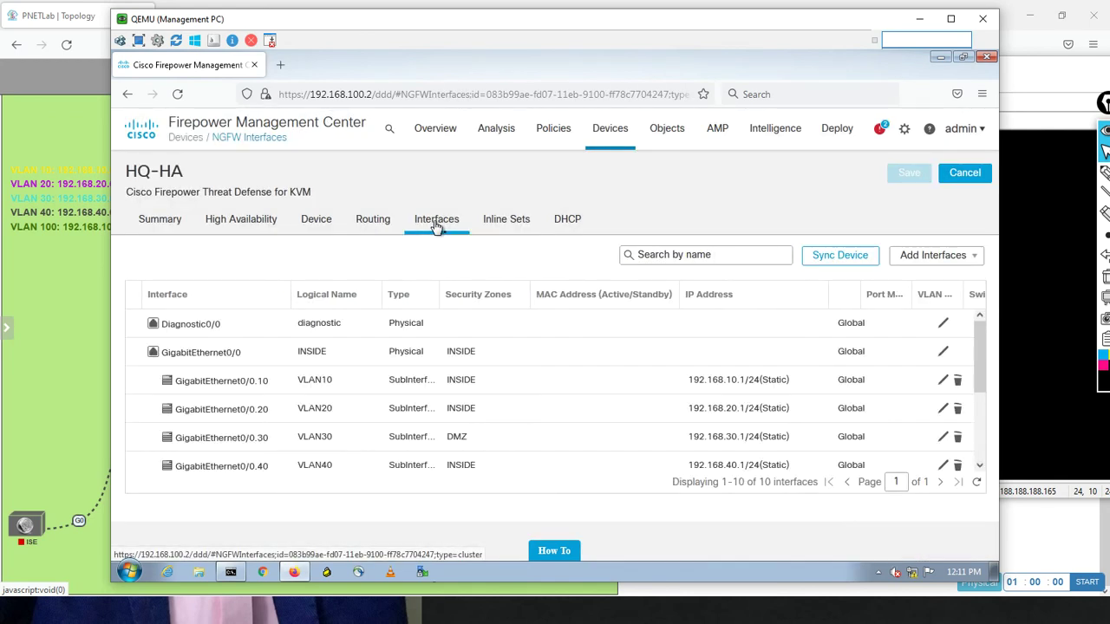
left_click_drag(982, 374, 972, 453)
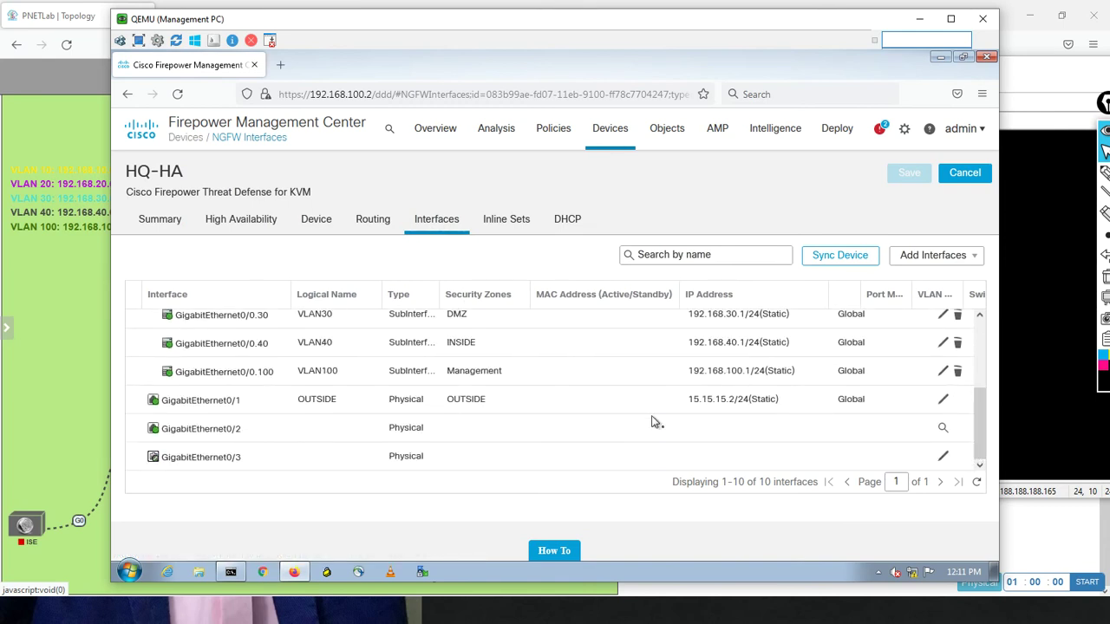
left_click(943, 371)
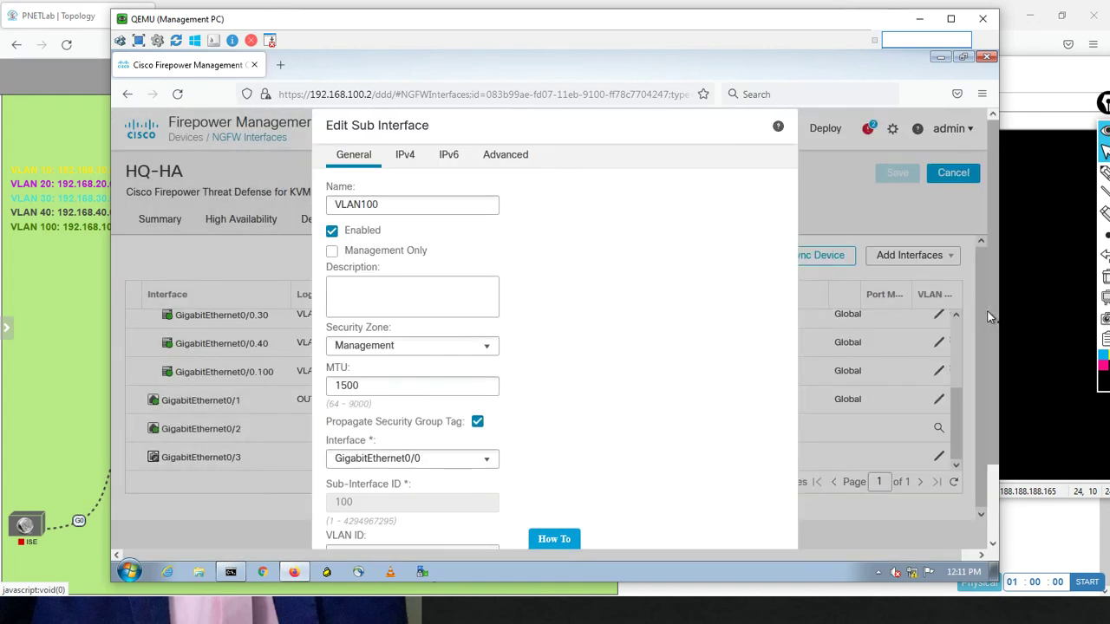
scroll(974, 360, "down", 2)
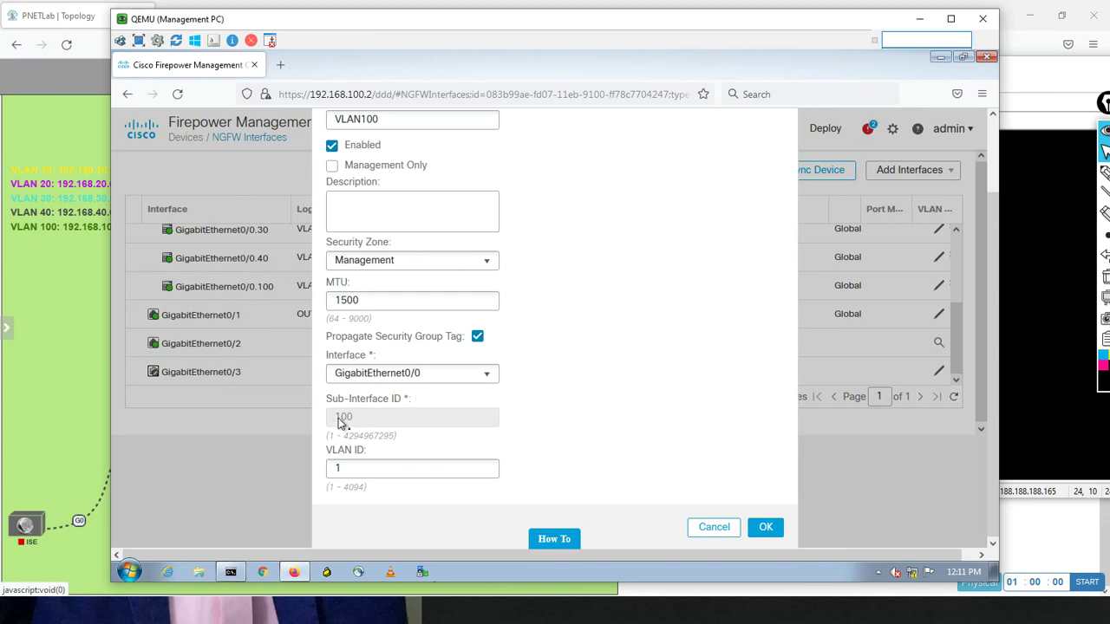
left_click(711, 527)
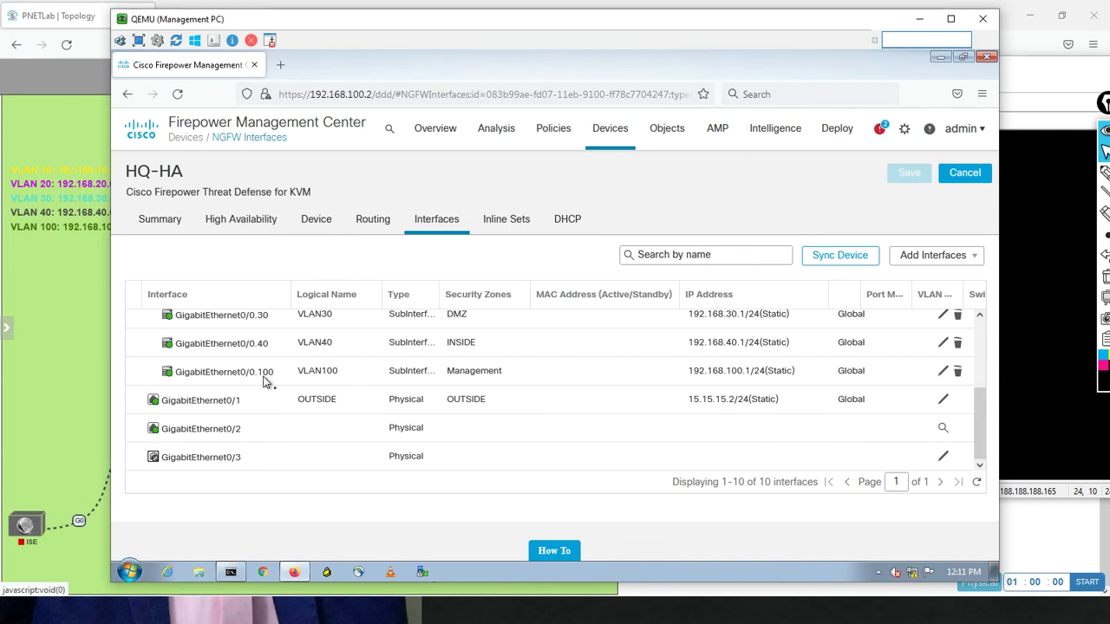
left_click(943, 373)
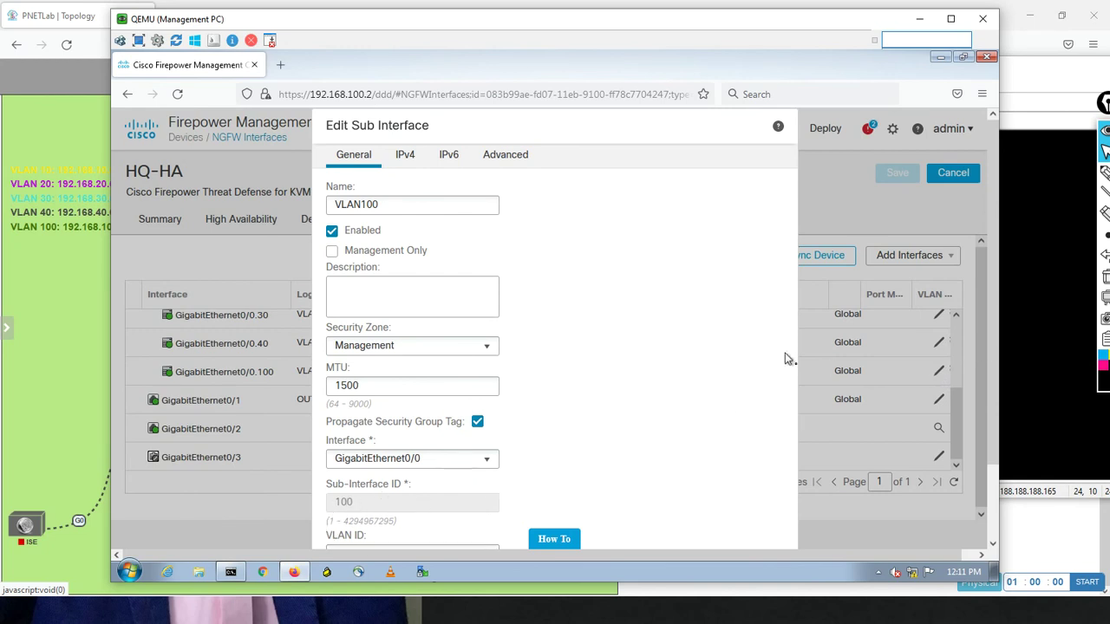
scroll(898, 399, "down", 2)
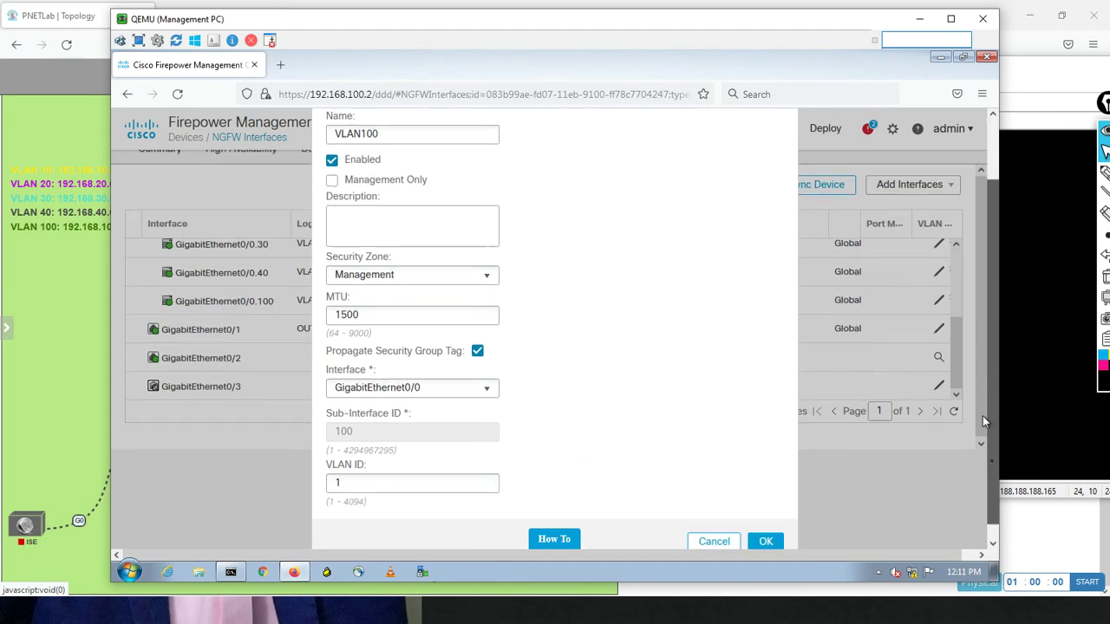
left_click(717, 527)
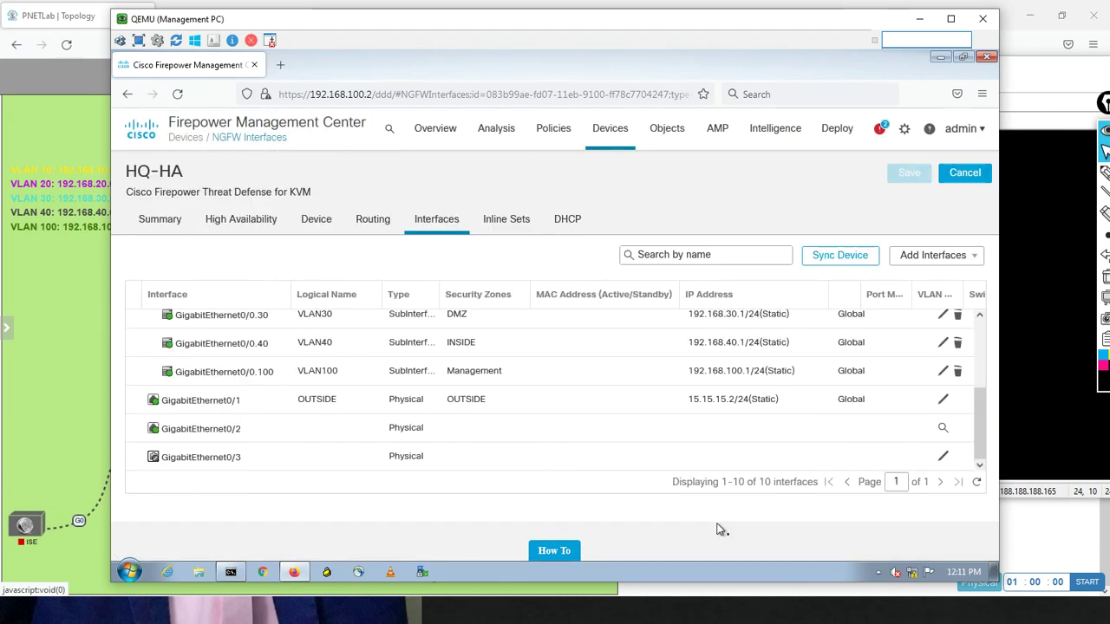
Step: Switch to the CoreSW-1 terminal session and enter configuration mode for interface e0/0
left_click(922, 23)
left_click(138, 301)
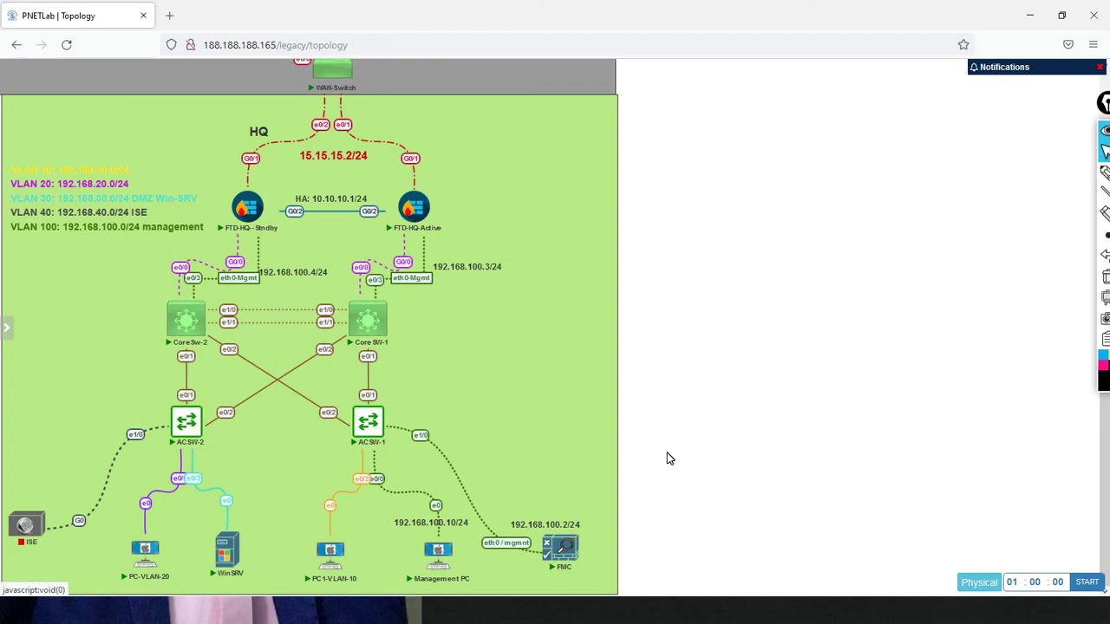
key("alt+Tab")
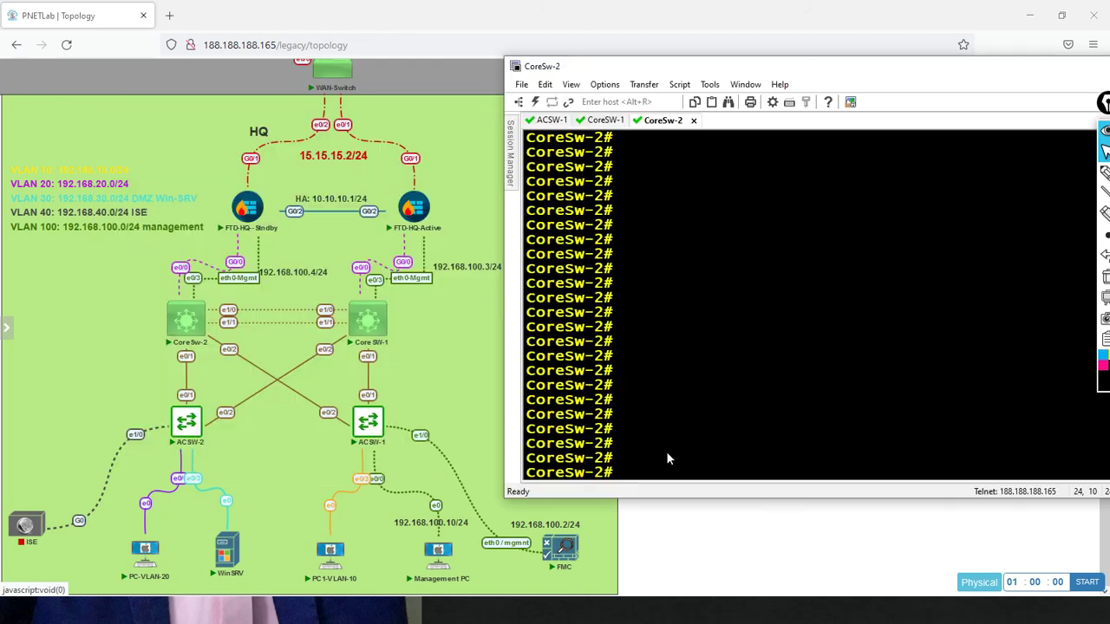
left_click(607, 121)
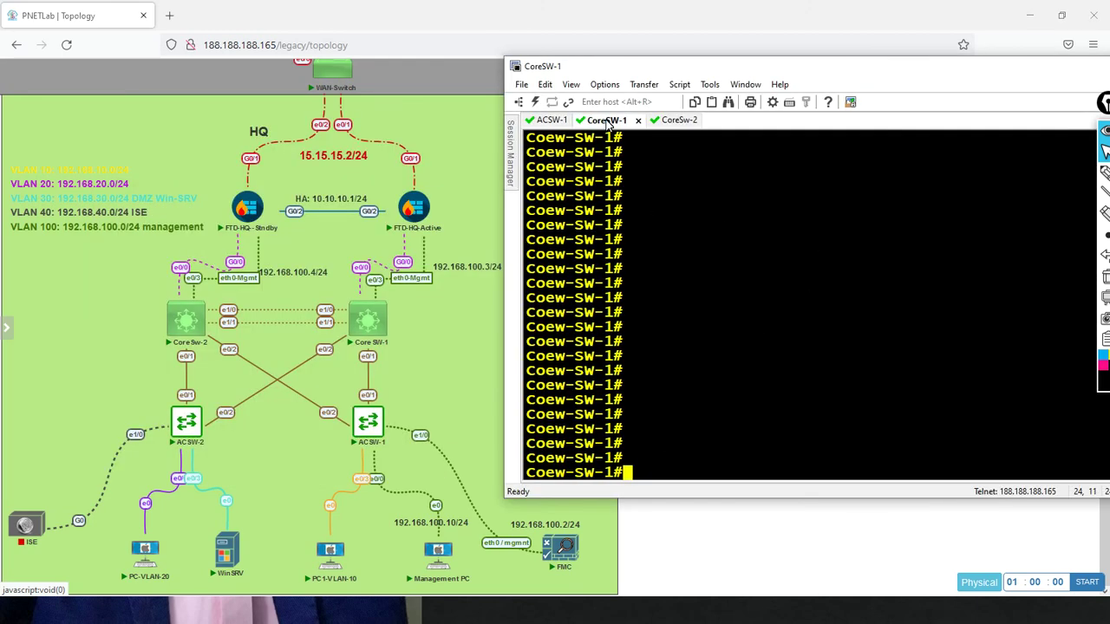
type("conf t")
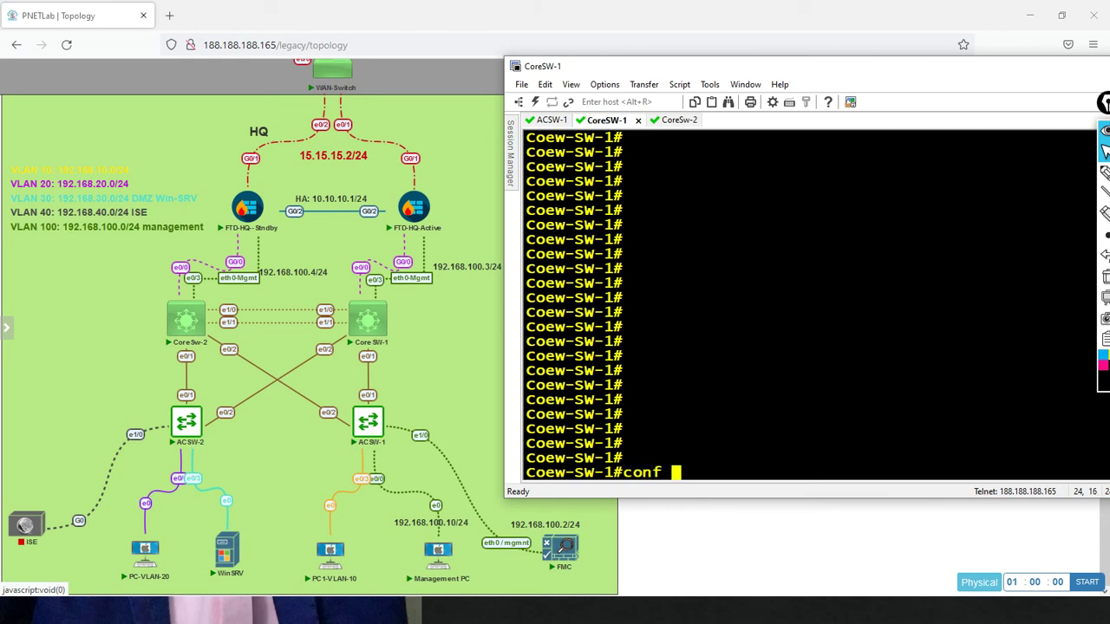
key("Return")
key("Return")
key("Return")
key("Return")
key("Return")
key("Return")
type("int")
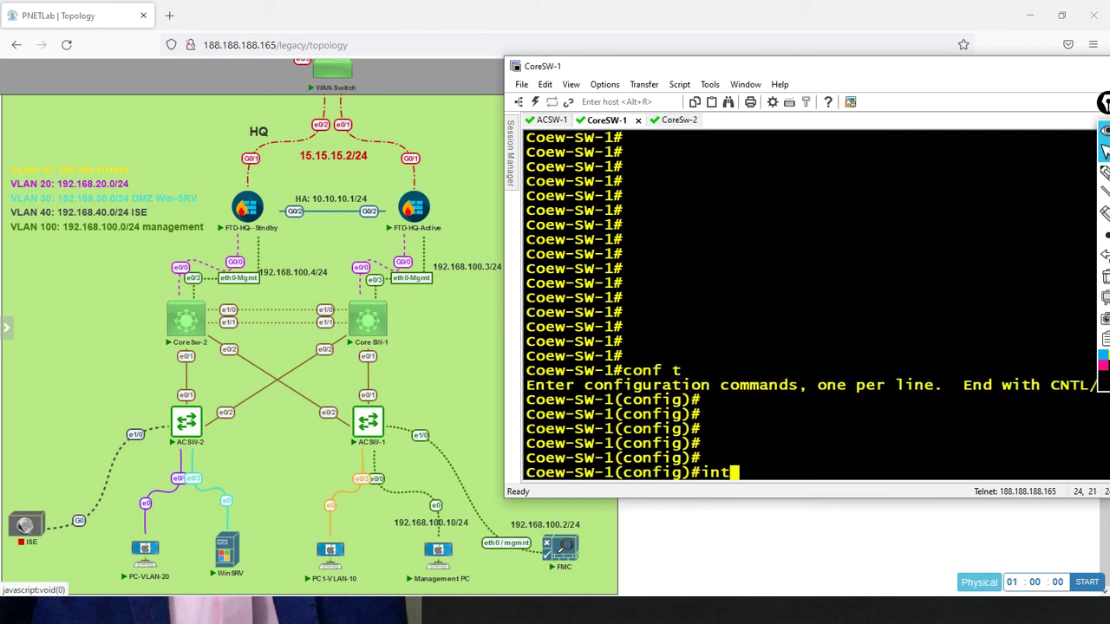
type(" e00/0")
key("Return")
key("Return")
key("Return")
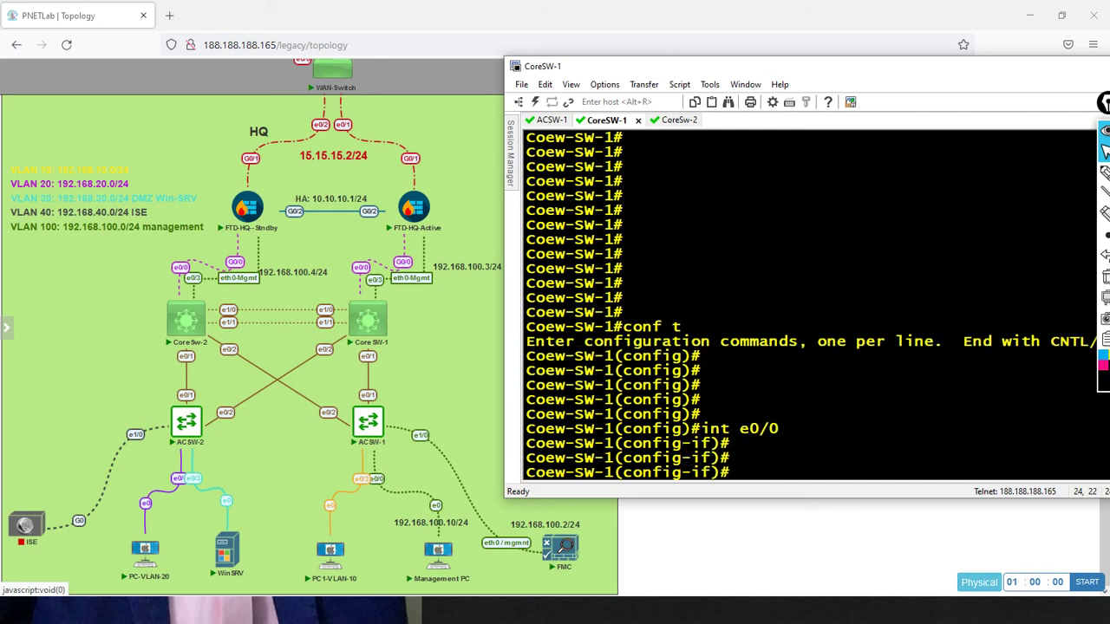
Step: Display the running configuration of interface e0/0 on CoreSW-1
type("do sh run i")
type("e0/0")
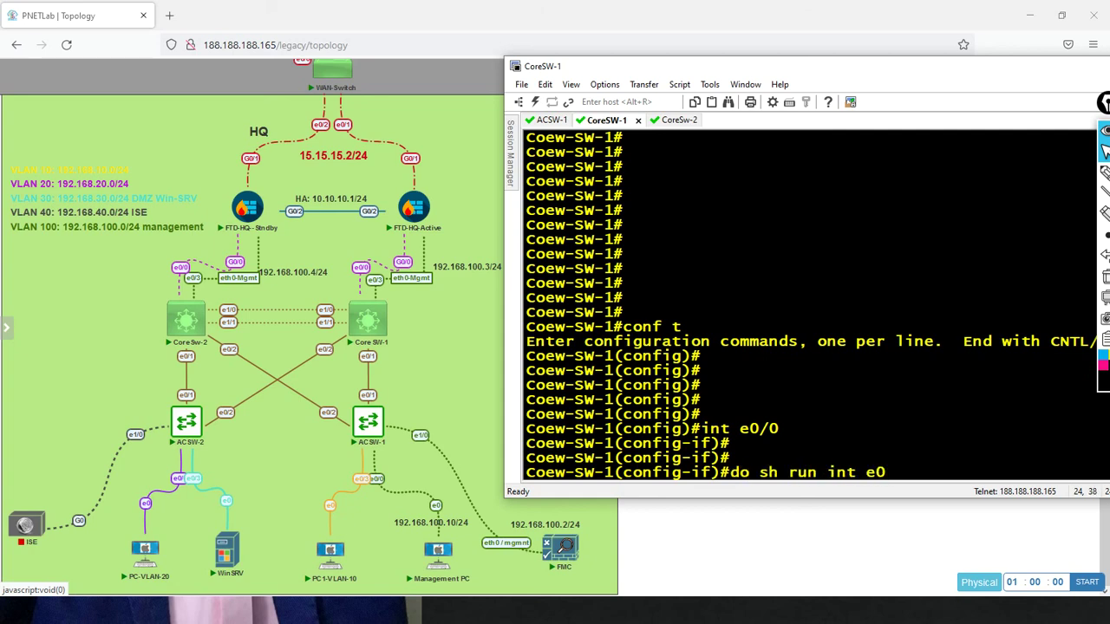
key("Return")
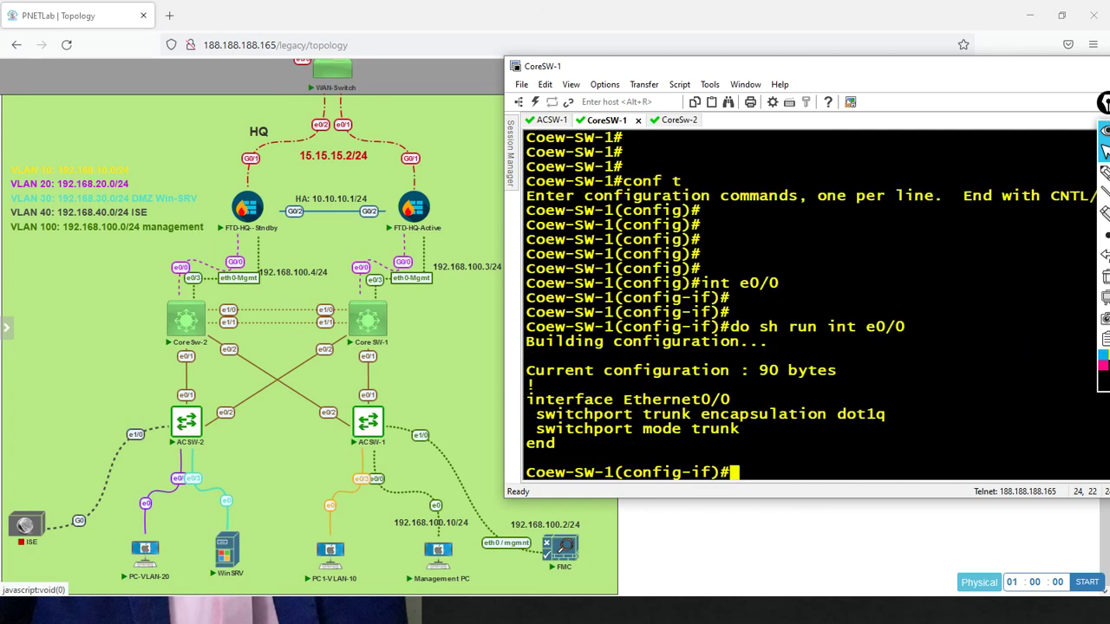
key("Return")
key("Return")
key("Return")
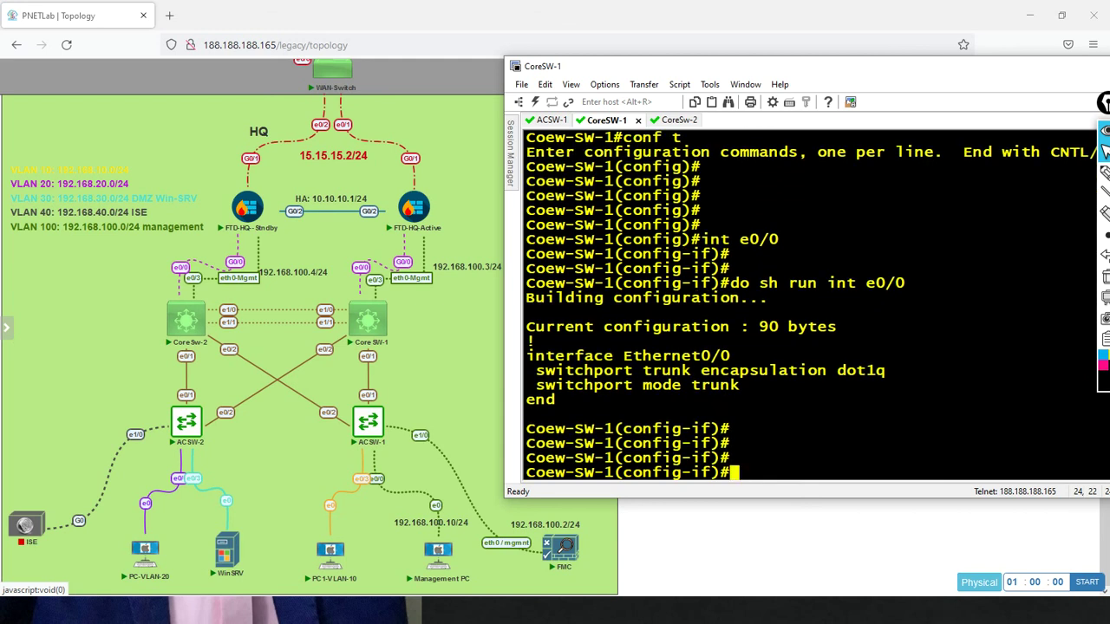
Step: Set the trunk native VLAN of CoreSW-1's interface e0/0 to 100
type("sw")
key("Tab")
type("tru")
key("Tab")
type("vl")
key("Tab")
key("BackSpace")
key("BackSpace")
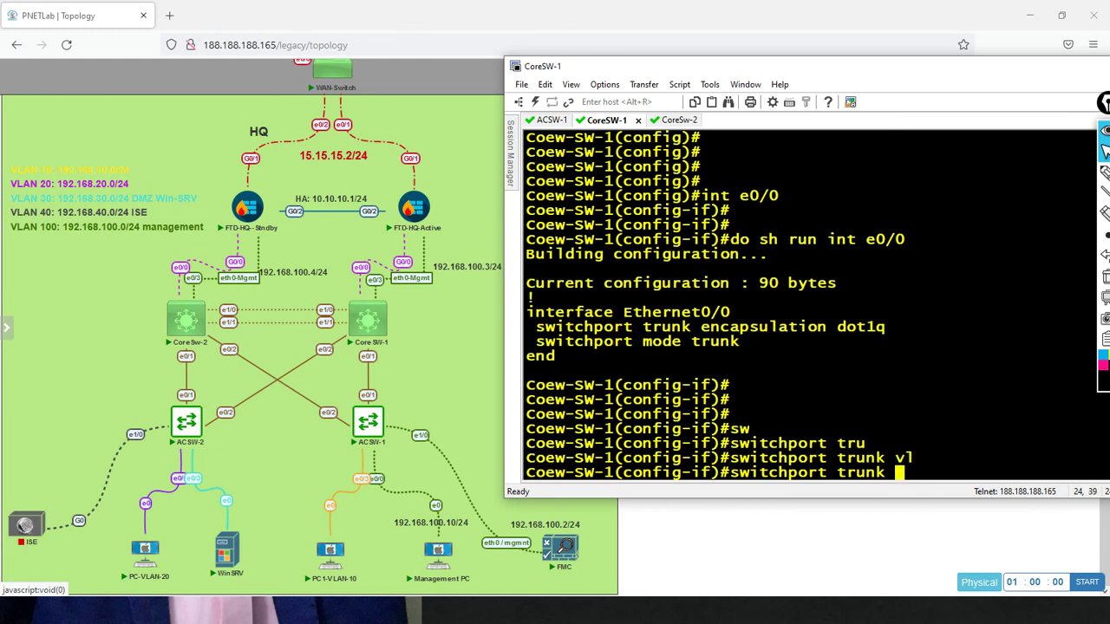
type("na")
key("Tab")
type("v")
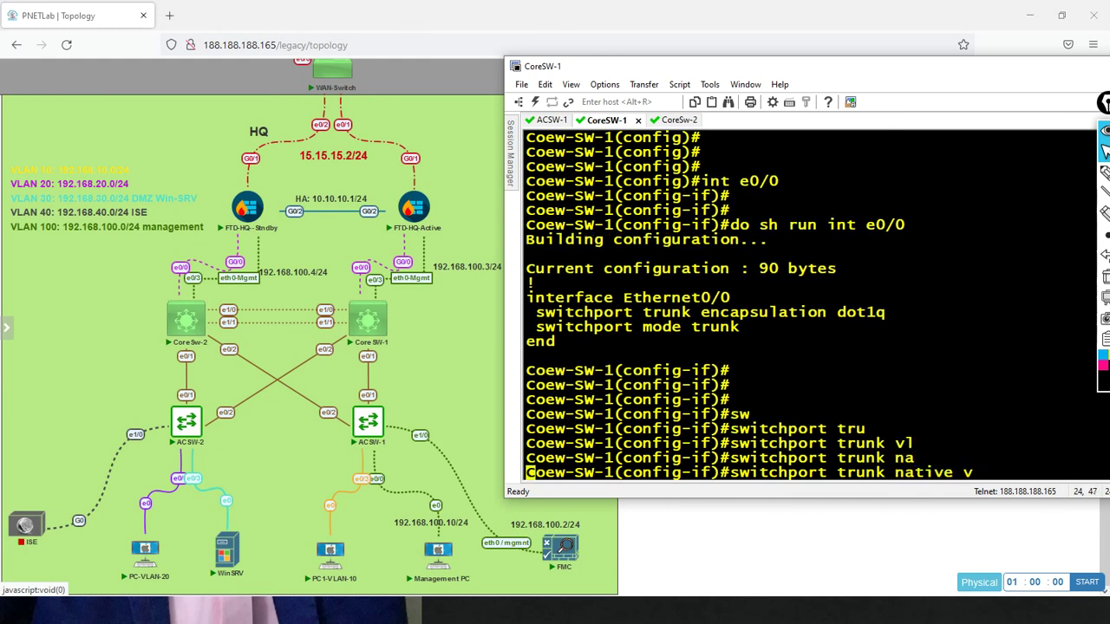
key("Tab")
type("100")
key("Return")
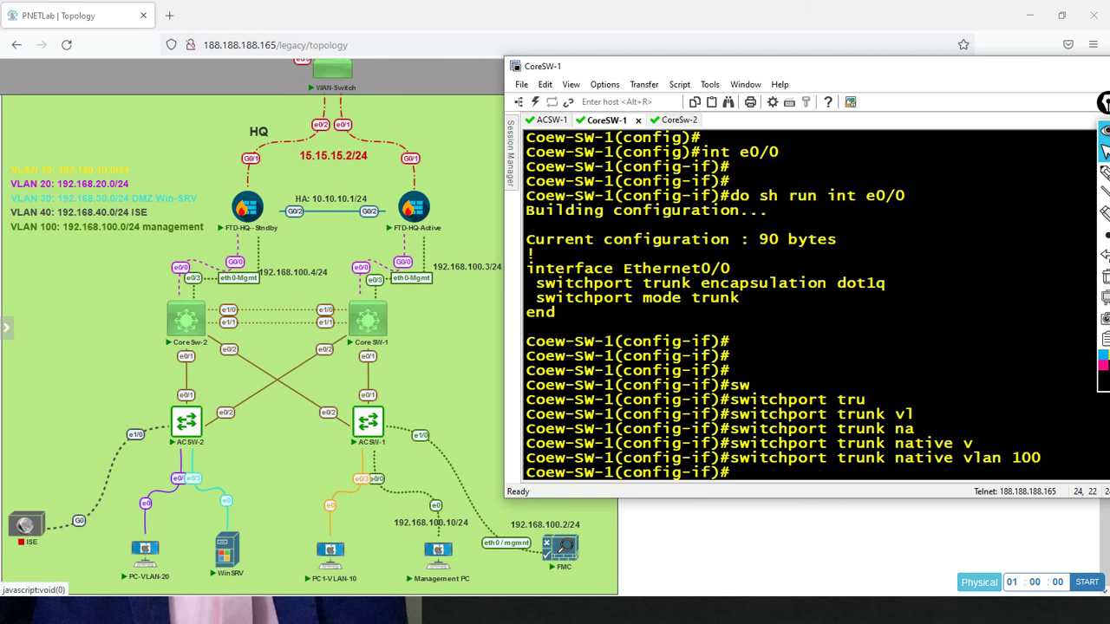
key("Return")
key("Return")
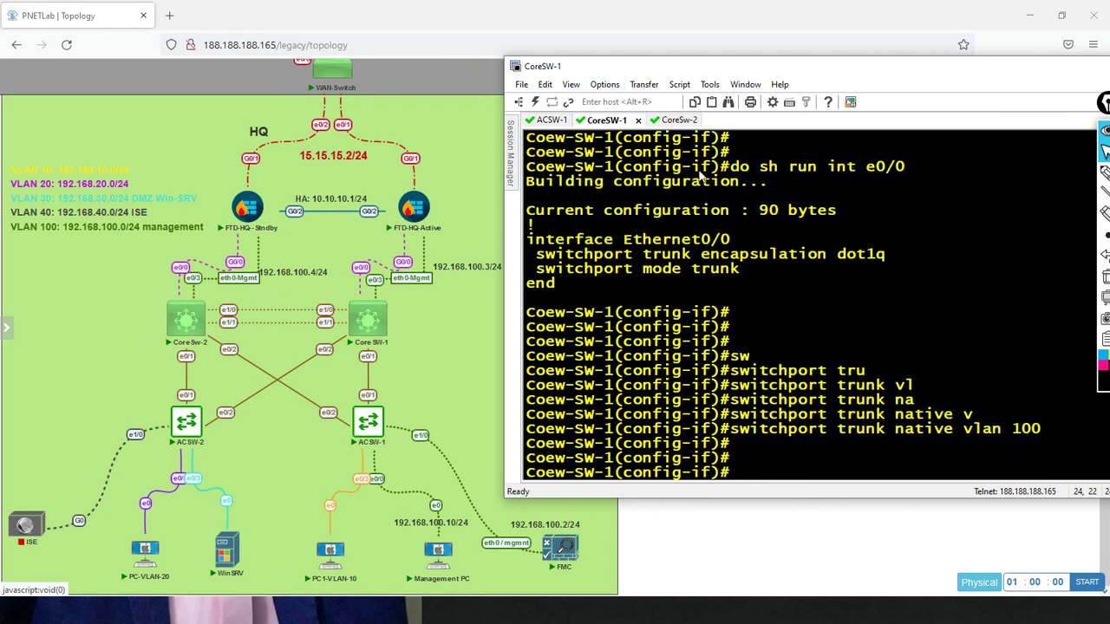
Step: Switch to the CoreSw-2 session and enter configuration mode for interface e0/0
left_click(668, 121)
type("conf t")
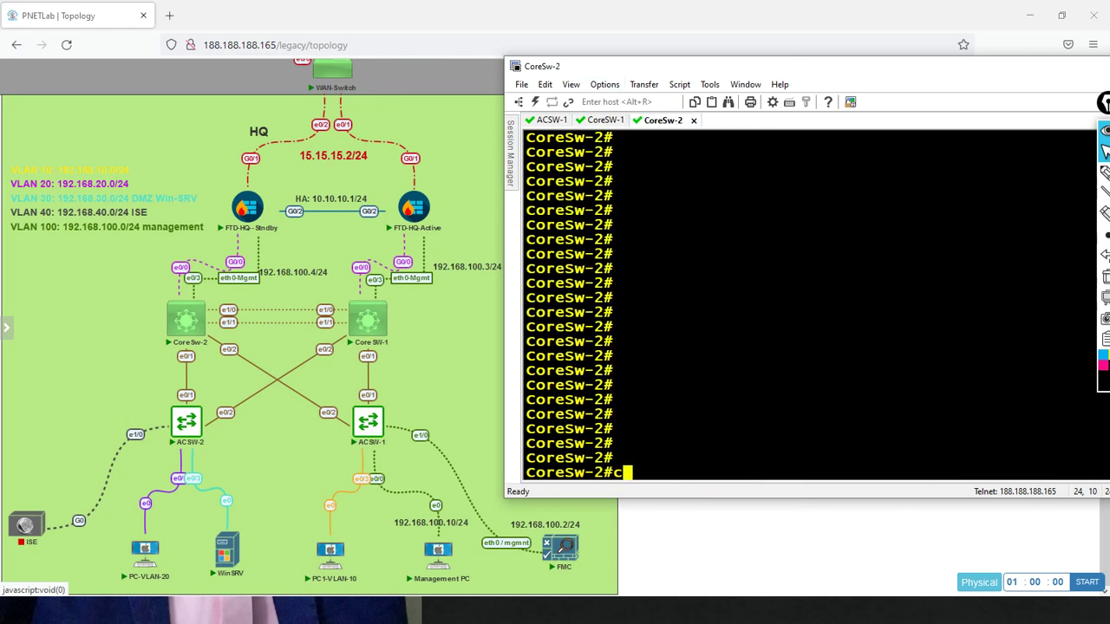
key("Return")
key("Return")
key("Return")
key("Return")
key("Return")
type("int e0/0")
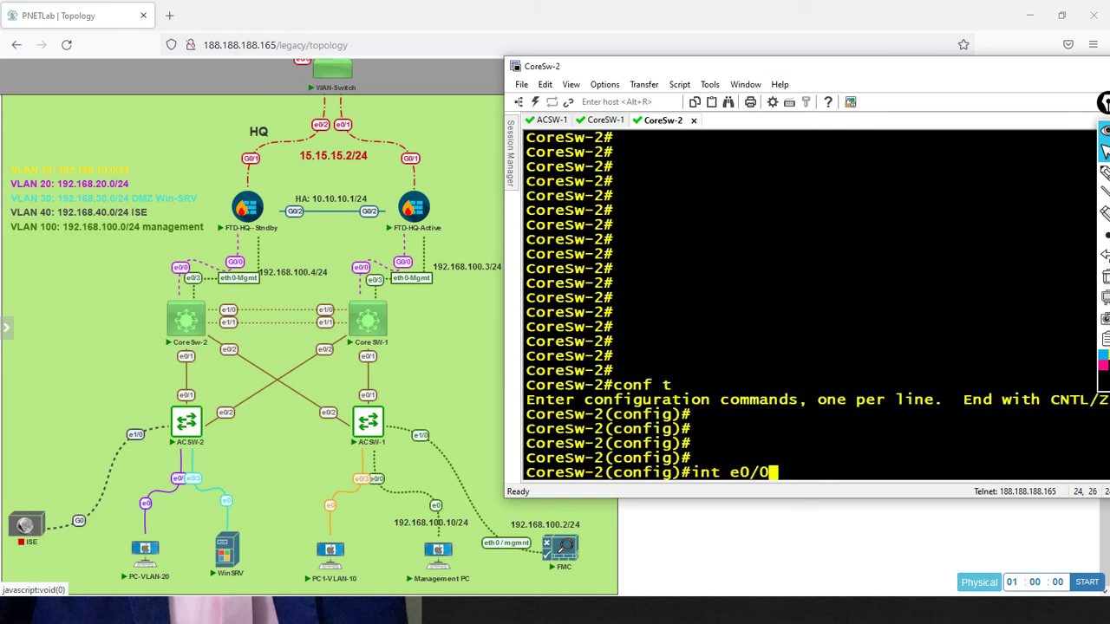
key("Return")
Step: Enter the switchport trunk native command for CoreSw-2's interface e0/0
type("sw")
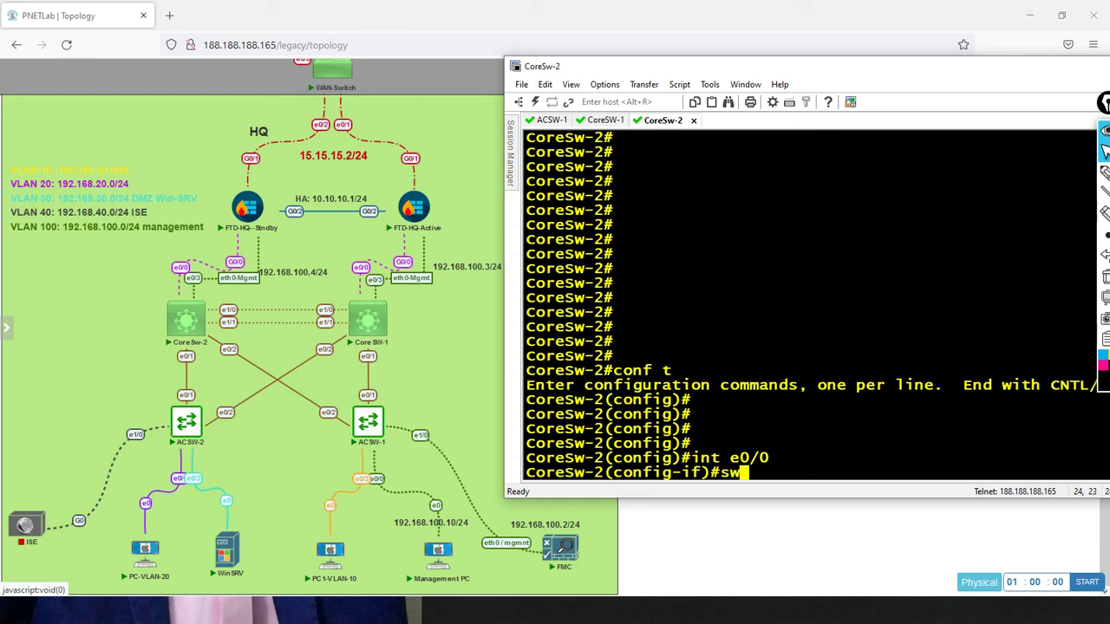
key("Tab")
type("tr")
key("Tab")
type("n")
key("Tab")
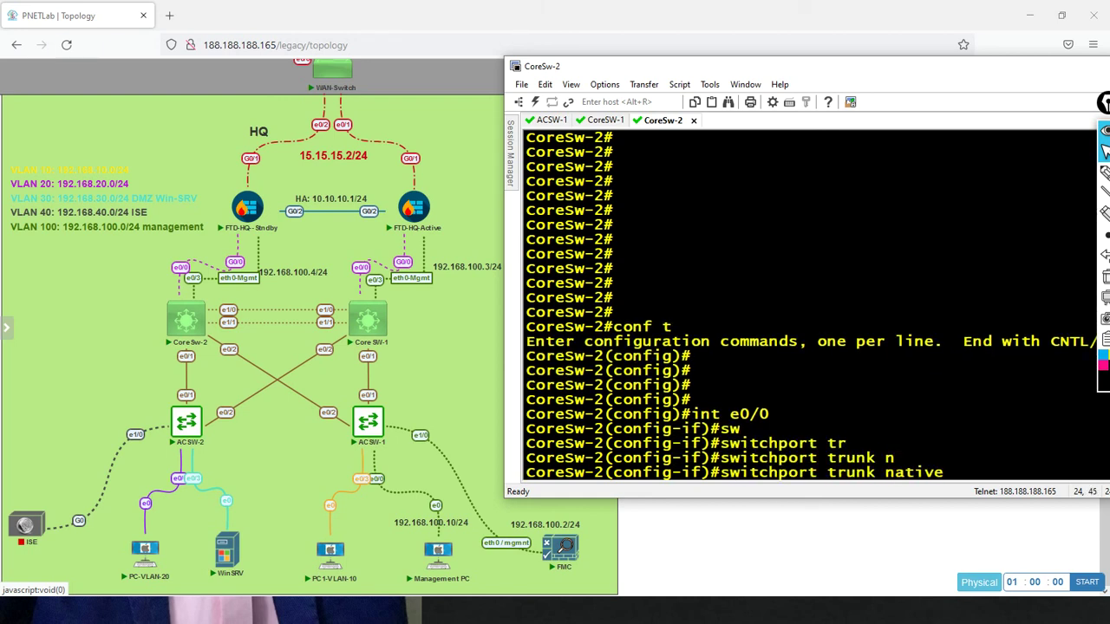